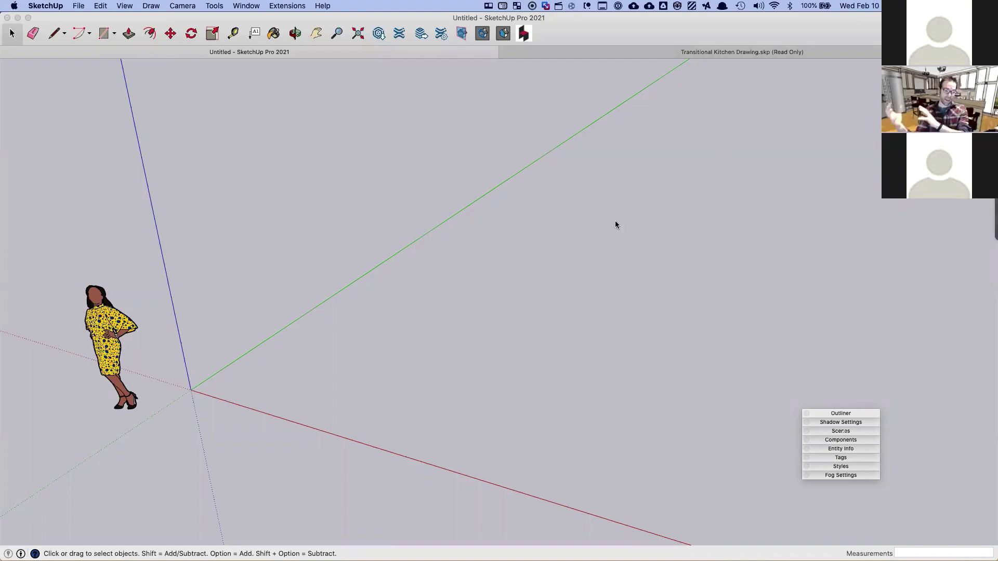
Step: Import the "Apartment drawing copy" file as an image and place it flat on the ground near the origin
{"action": "left_click", "coordinate": [79, 5]}
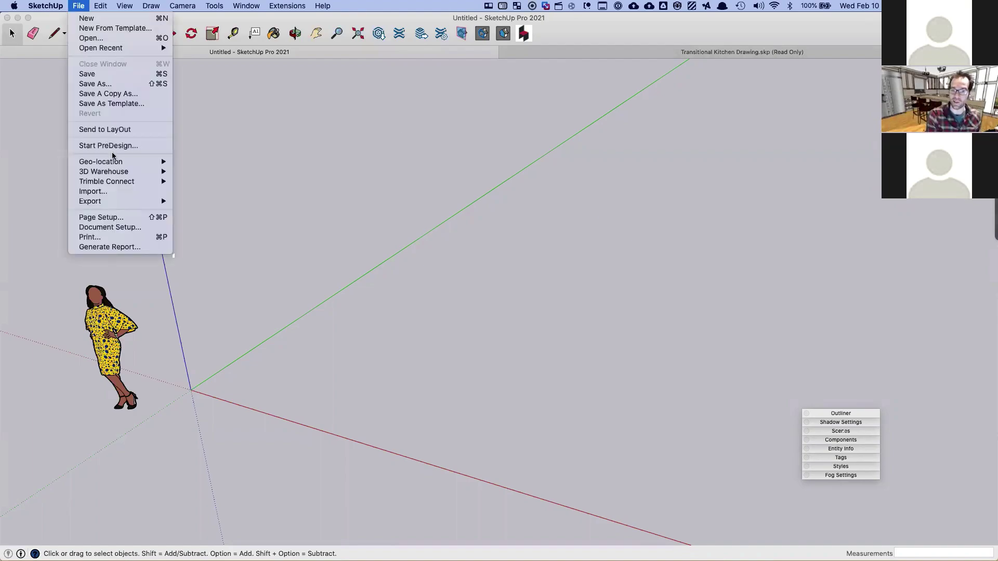
{"action": "left_click", "coordinate": [114, 191]}
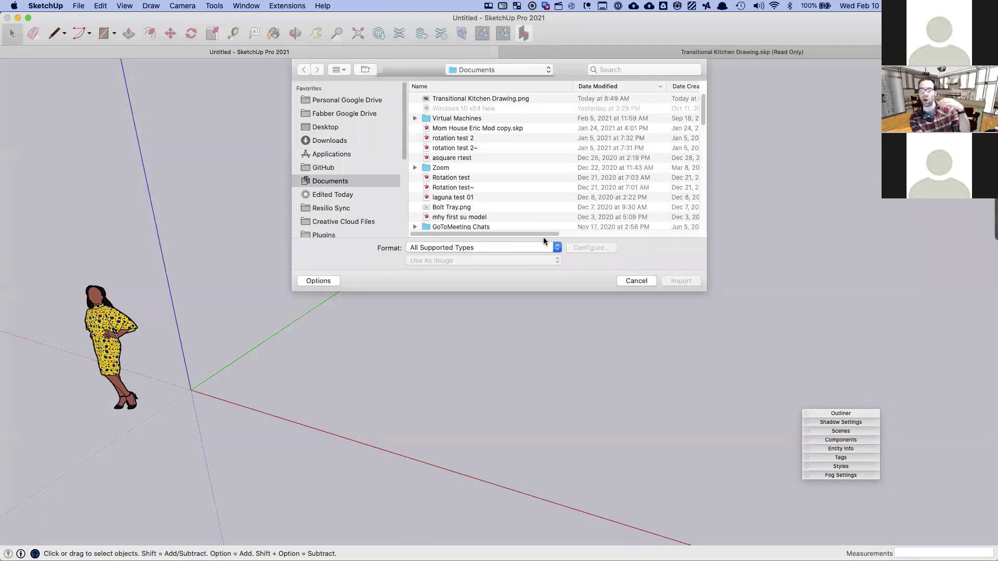
{"action": "mouse_move", "coordinate": [962, 216]}
{"action": "left_mouse_down"}
{"action": "mouse_move", "coordinate": [658, 186]}
{"action": "mouse_move", "coordinate": [563, 164]}
{"action": "left_mouse_up"}
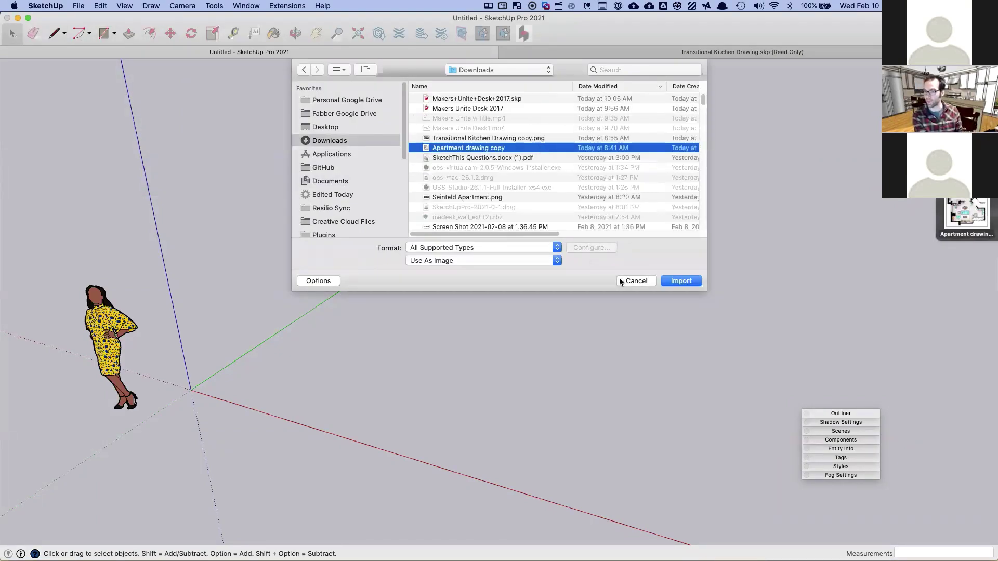
{"action": "left_click", "coordinate": [681, 281]}
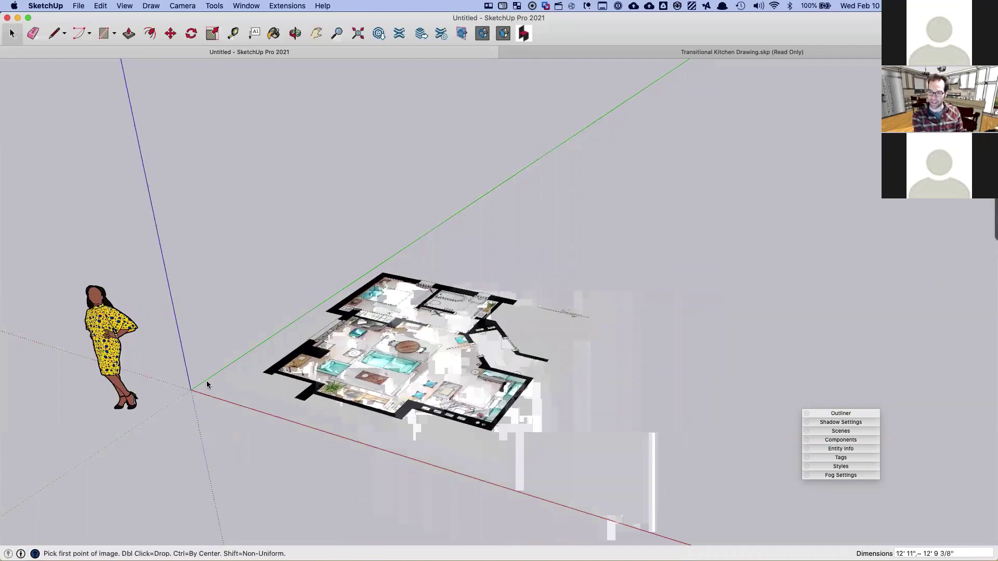
{"action": "left_click", "coordinate": [204, 382]}
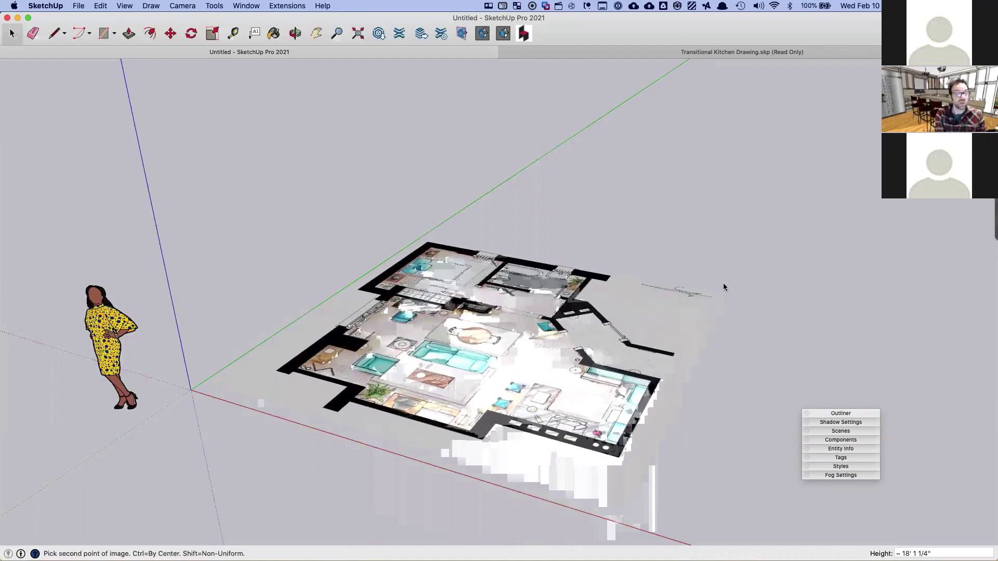
{"action": "left_click", "coordinate": [765, 274]}
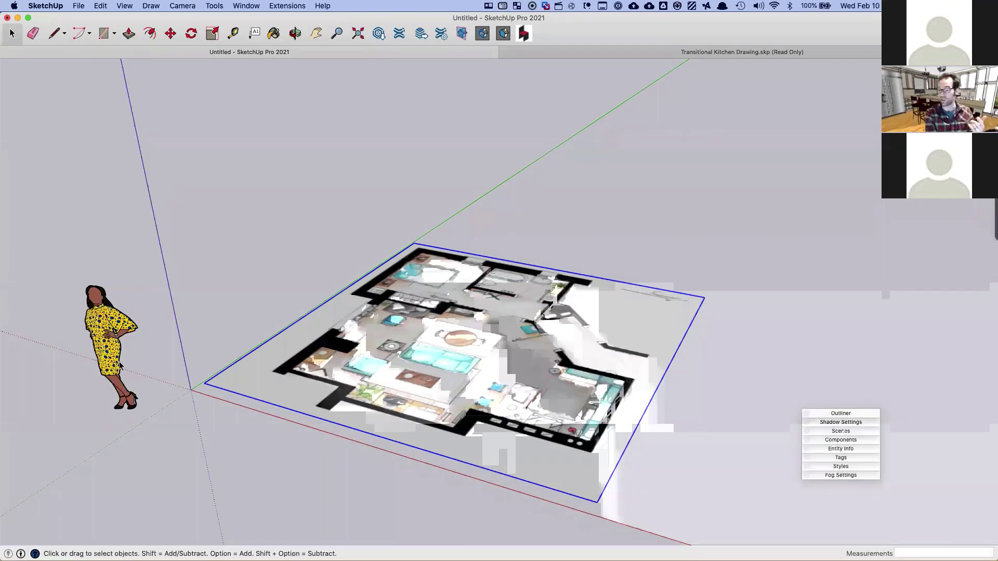
{"action": "left_click", "coordinate": [105, 349]}
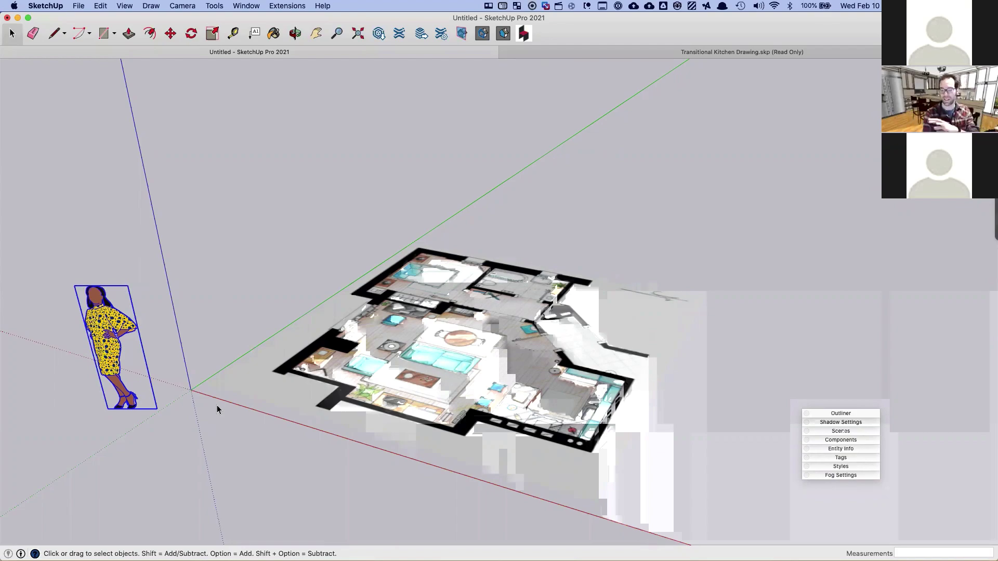
{"action": "middle_click_drag", "start_coordinate": [241, 399], "coordinate": [285, 473]}
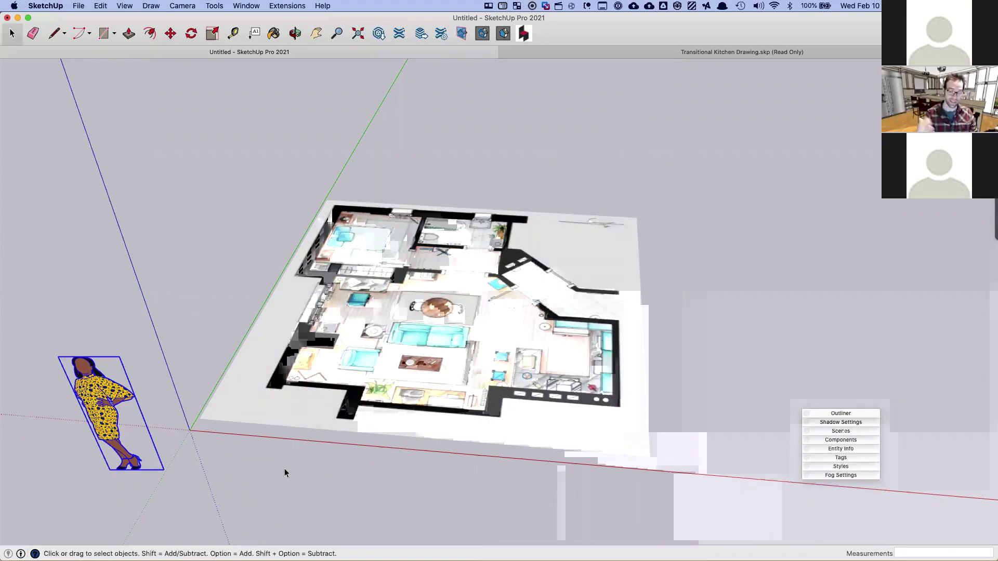
{"action": "middle_click_drag", "start_coordinate": [437, 336], "coordinate": [416, 322]}
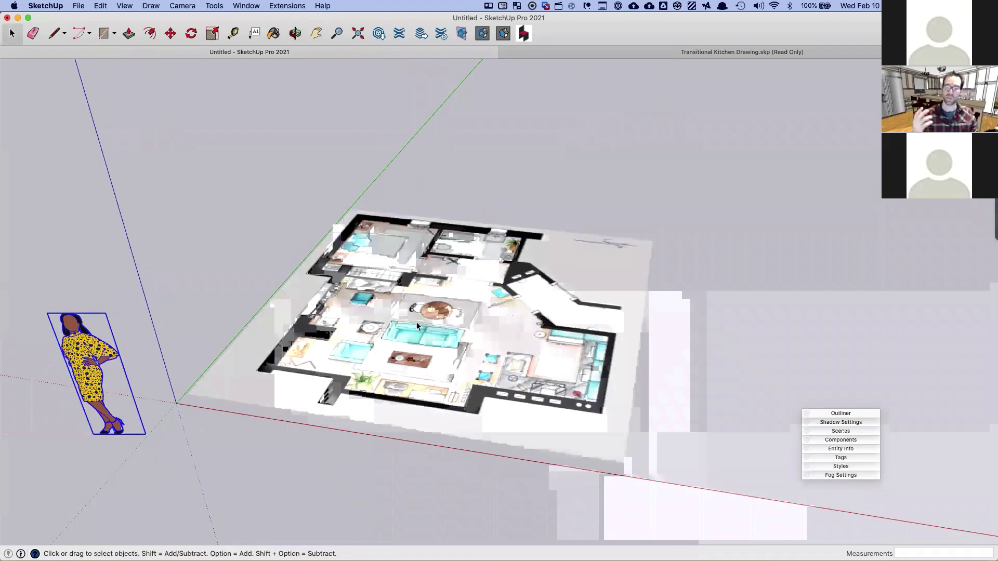
Step: Move the imported floor plan image across the ground to just beside the origin, along the red axis
{"action": "left_click", "coordinate": [432, 348]}
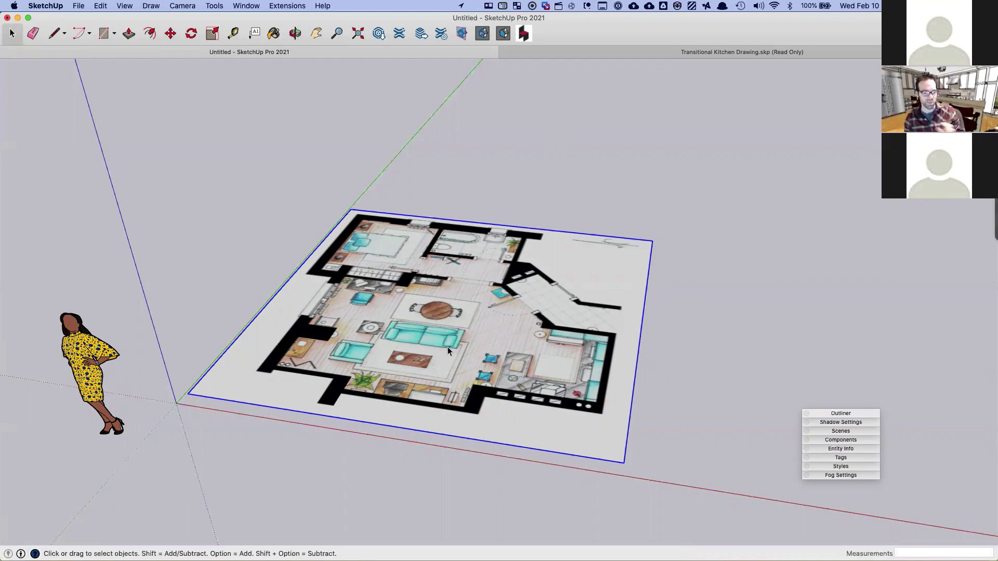
{"action": "middle_click_drag", "start_coordinate": [448, 347], "coordinate": [378, 330]}
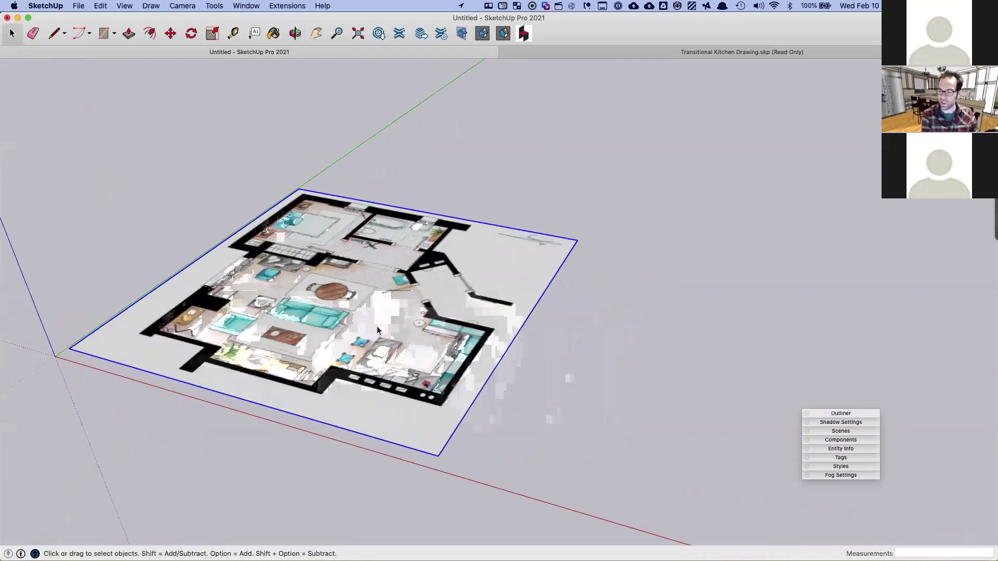
{"action": "scroll", "coordinate": [377, 329], "scroll_direction": "down", "scroll_amount": 3}
{"action": "key", "text": "m"}
{"action": "left_click", "coordinate": [323, 292]}
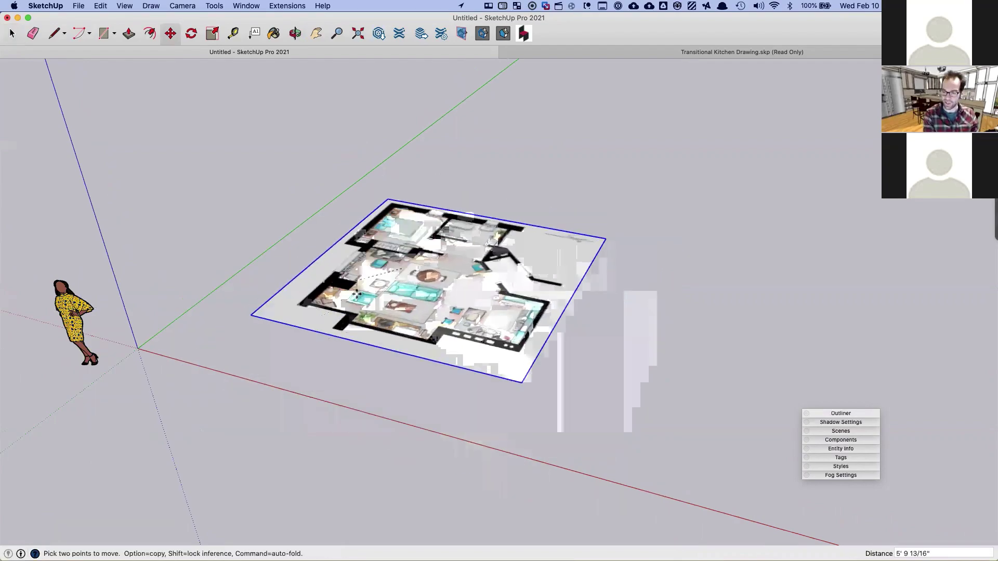
{"action": "left_click", "coordinate": [277, 333]}
{"action": "key", "text": "space"}
{"action": "middle_click_drag", "start_coordinate": [336, 305], "coordinate": [343, 303]}
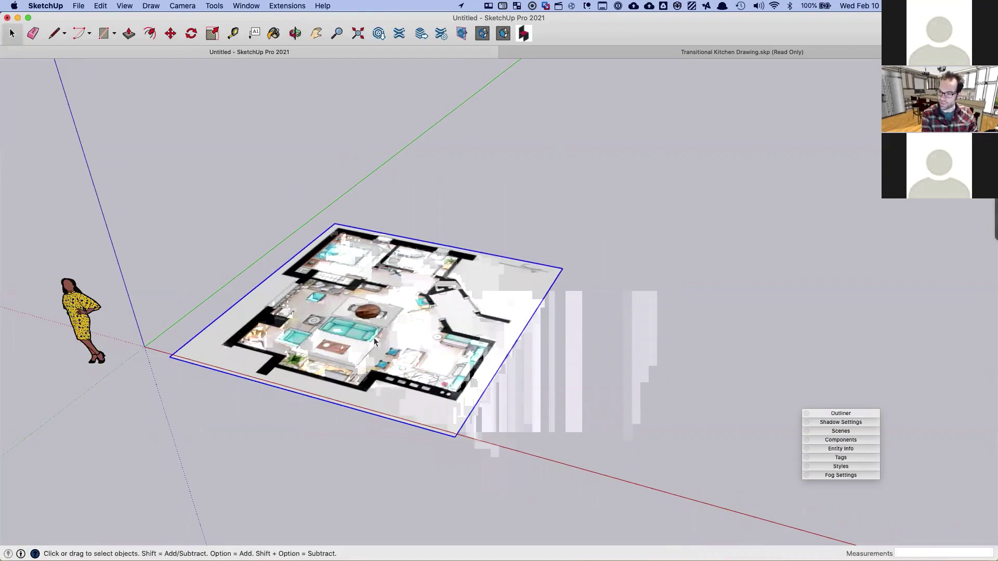
Step: Scale the floor plan image up uniformly by about 1.39 from its far corner
{"action": "key", "text": "s"}
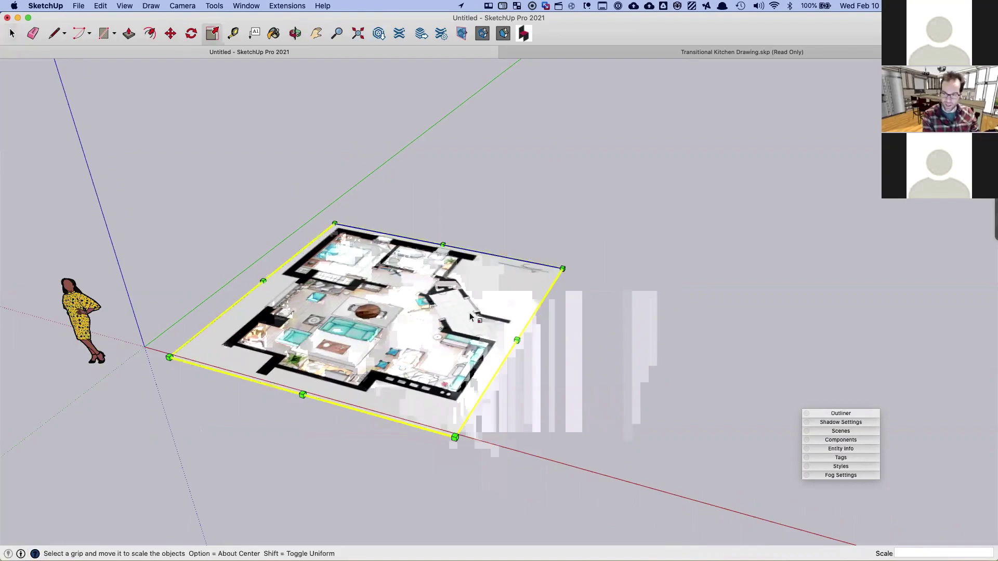
{"action": "left_click_drag", "start_coordinate": [563, 269], "coordinate": [686, 224]}
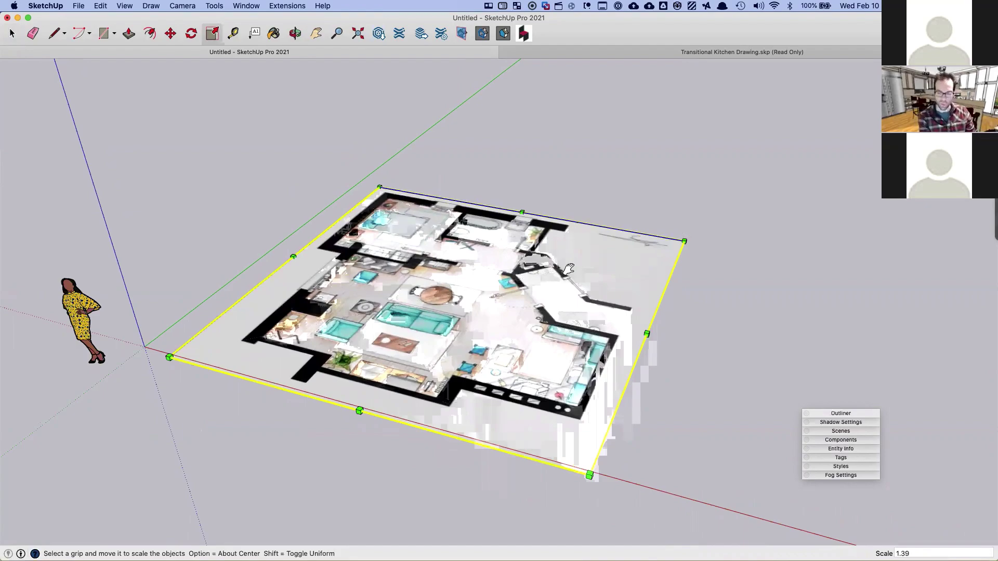
{"action": "middle_click_drag", "start_coordinate": [575, 280], "coordinate": [541, 281]}
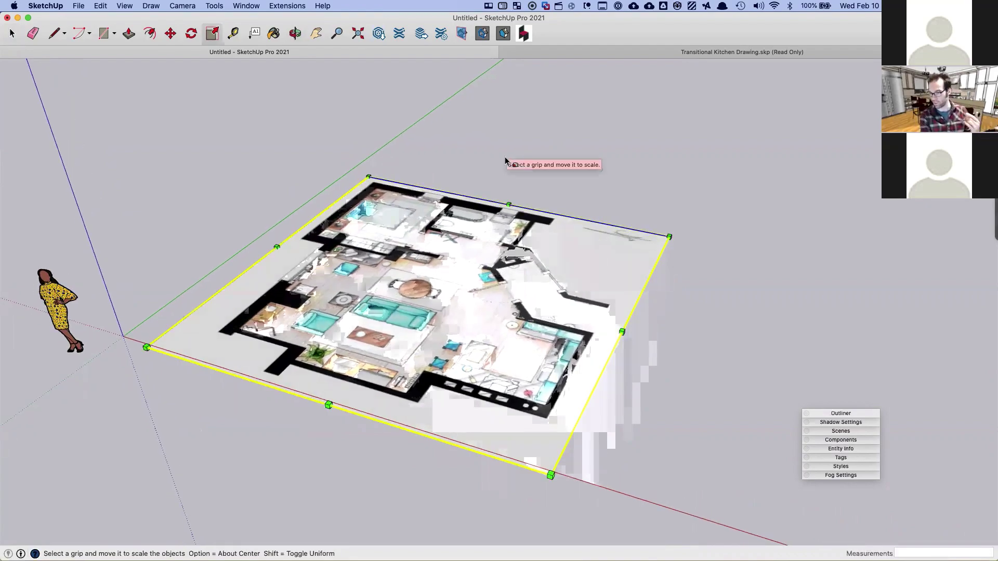
{"action": "key", "text": "space"}
Step: Explode the floor plan image and make a group of its face and edges
{"action": "right_click", "coordinate": [457, 238]}
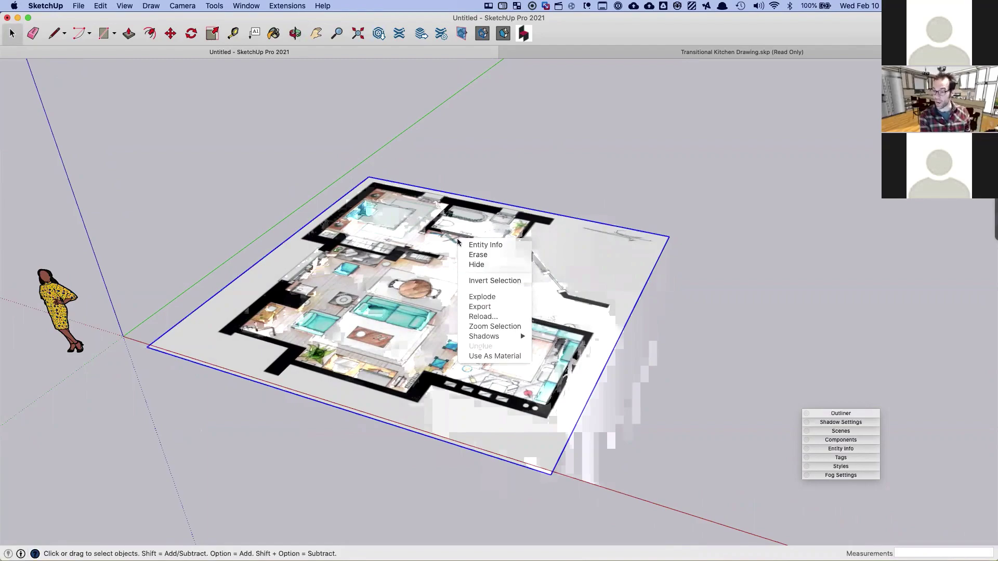
{"action": "left_click", "coordinate": [502, 298]}
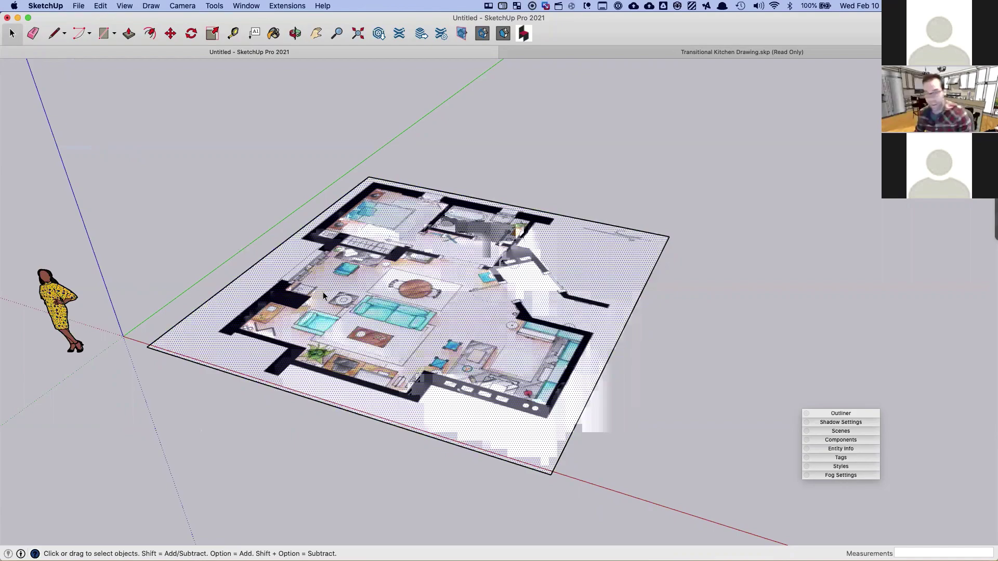
{"action": "left_click", "coordinate": [420, 291]}
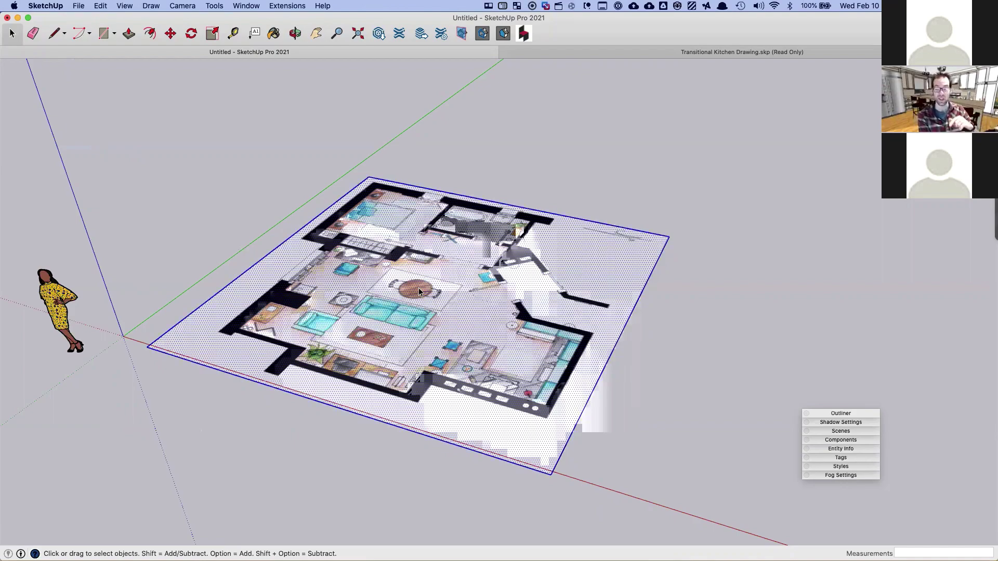
{"action": "right_click", "coordinate": [419, 289]}
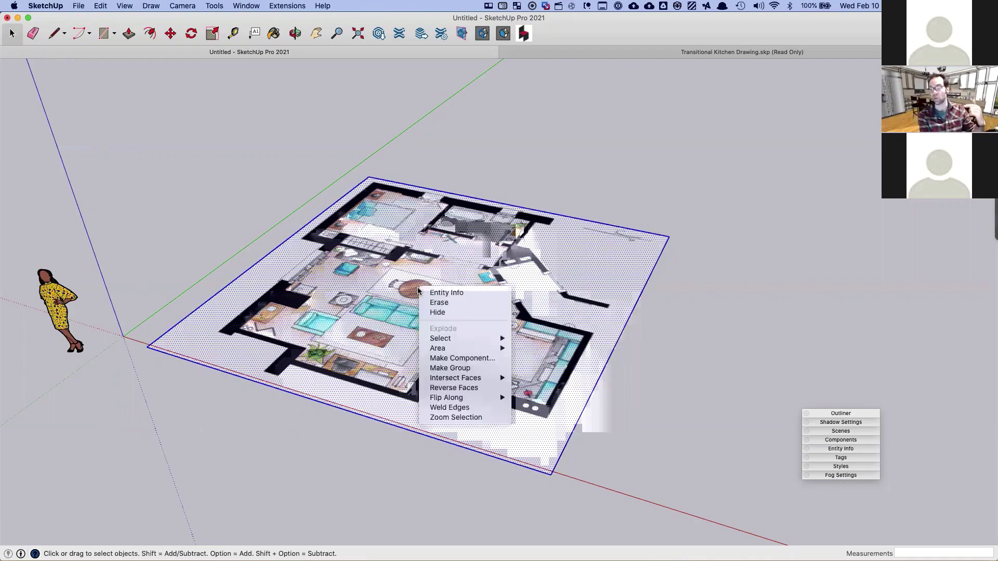
{"action": "left_click", "coordinate": [435, 369]}
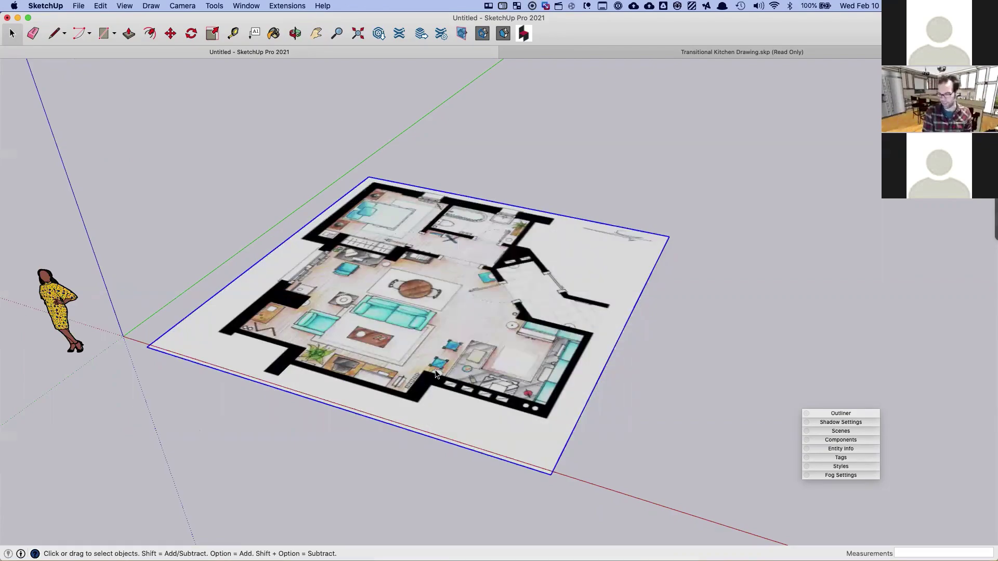
Step: Open the floor plan group for editing
{"action": "double_click", "coordinate": [445, 341]}
{"action": "middle_click_drag", "start_coordinate": [542, 338], "coordinate": [517, 354]}
{"action": "scroll", "coordinate": [518, 354], "scroll_direction": "up", "scroll_amount": 4}
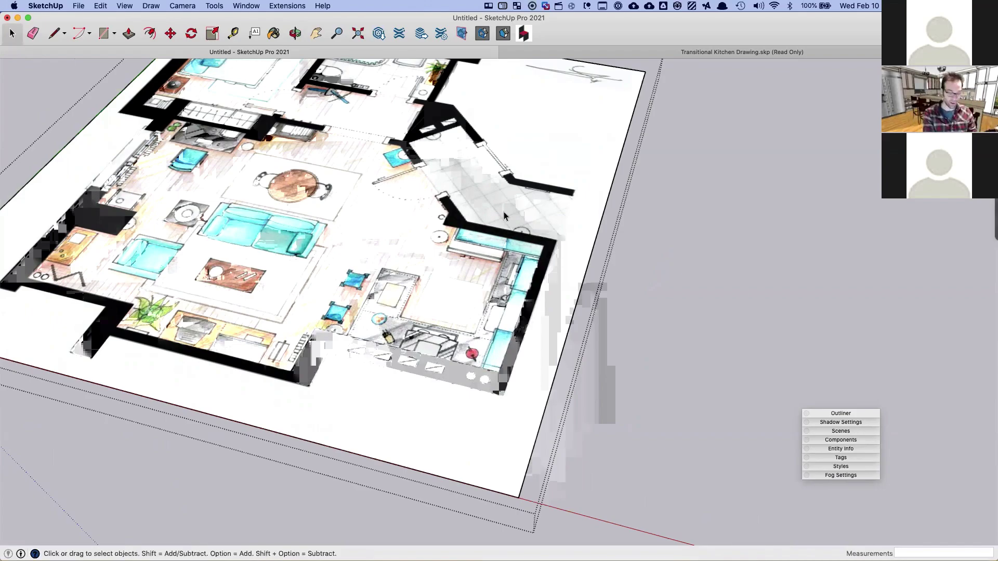
{"action": "middle_click_drag", "start_coordinate": [493, 207], "coordinate": [592, 364]}
{"action": "scroll", "coordinate": [536, 332], "scroll_direction": "up", "scroll_amount": 5}
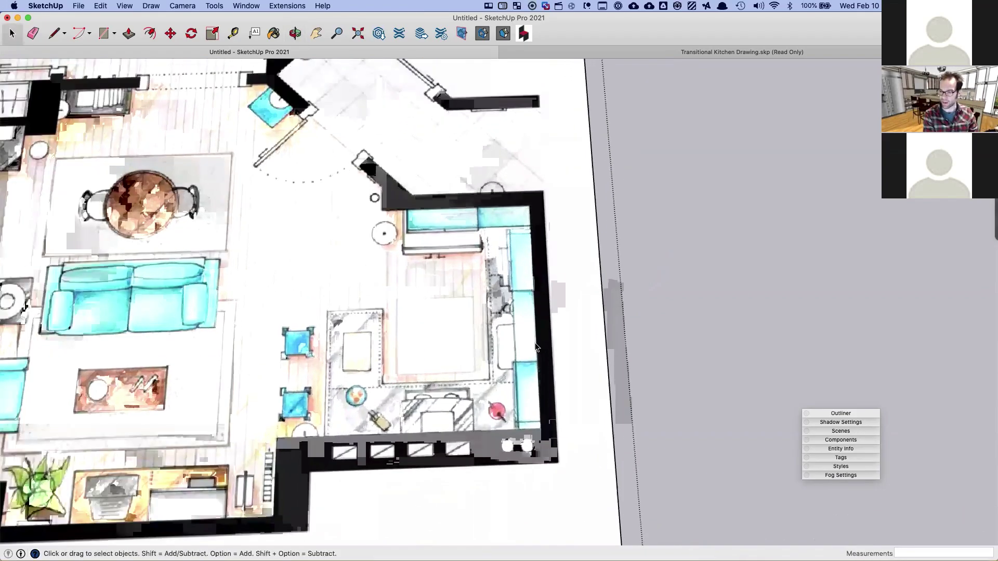
{"action": "middle_click_drag", "start_coordinate": [538, 315], "coordinate": [508, 341], "text": "shift"}
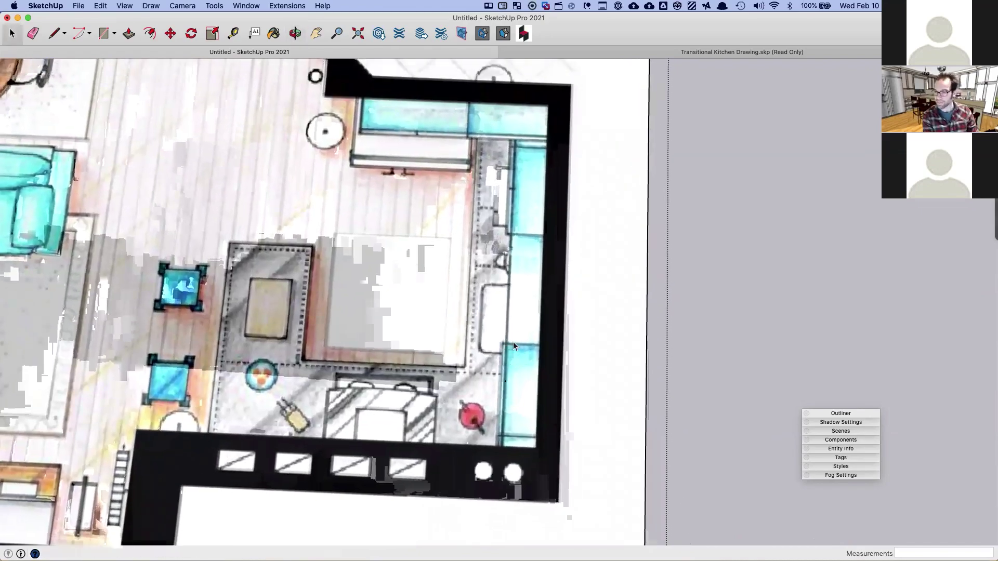
Step: Measure the kitchen's outer side wall between its inside corners, resize the group so that length is 91.5", and close the group
{"action": "left_click", "coordinate": [234, 34]}
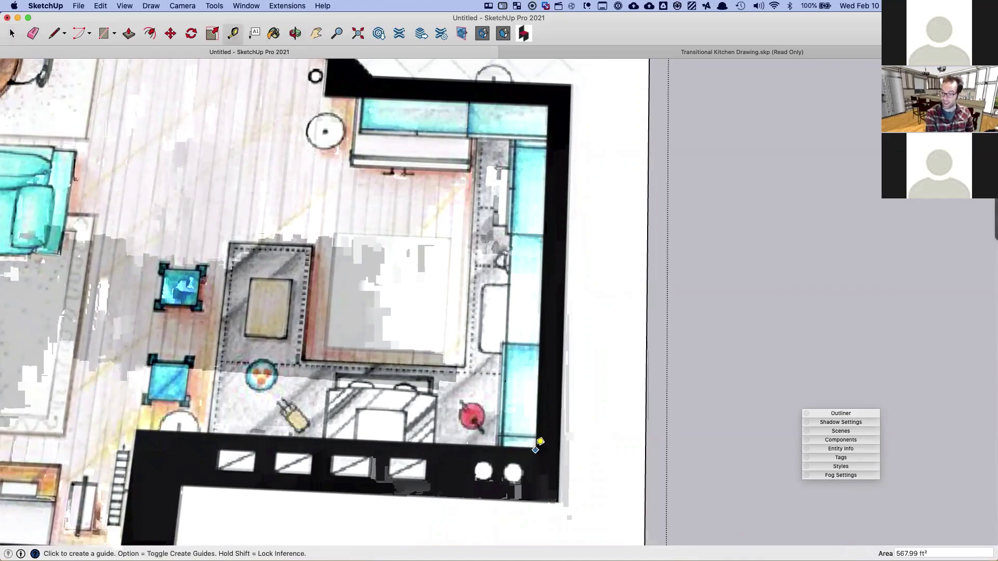
{"action": "left_click", "coordinate": [540, 439]}
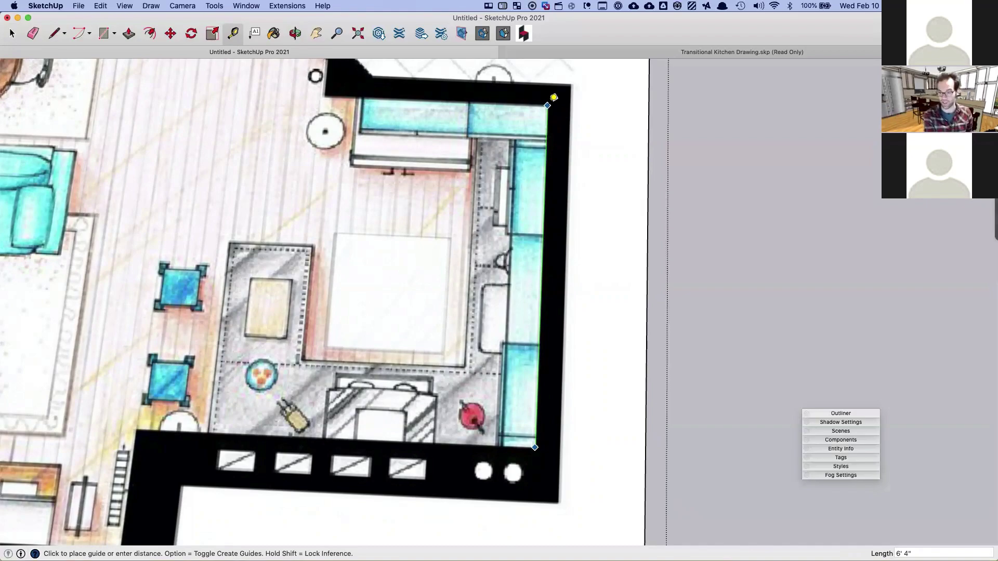
{"action": "left_click", "coordinate": [554, 98]}
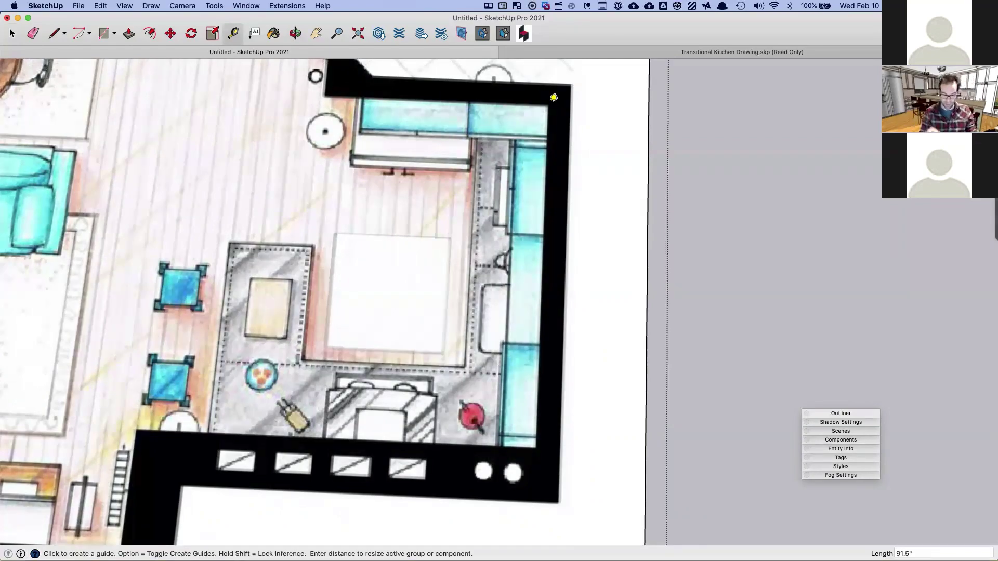
{"action": "key", "text": "Return"}
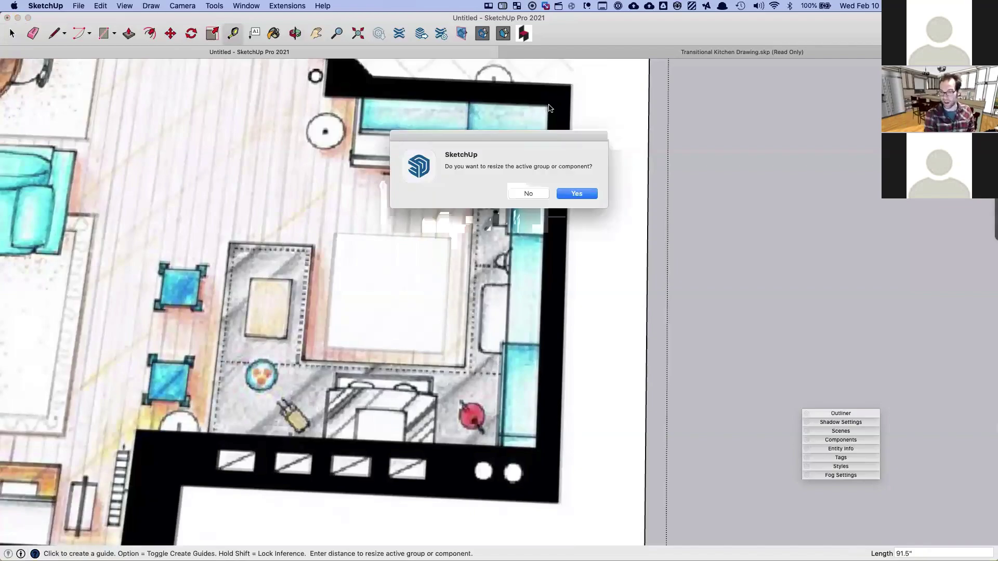
{"action": "left_click", "coordinate": [569, 194]}
{"action": "scroll", "coordinate": [540, 263], "scroll_direction": "down", "scroll_amount": 6}
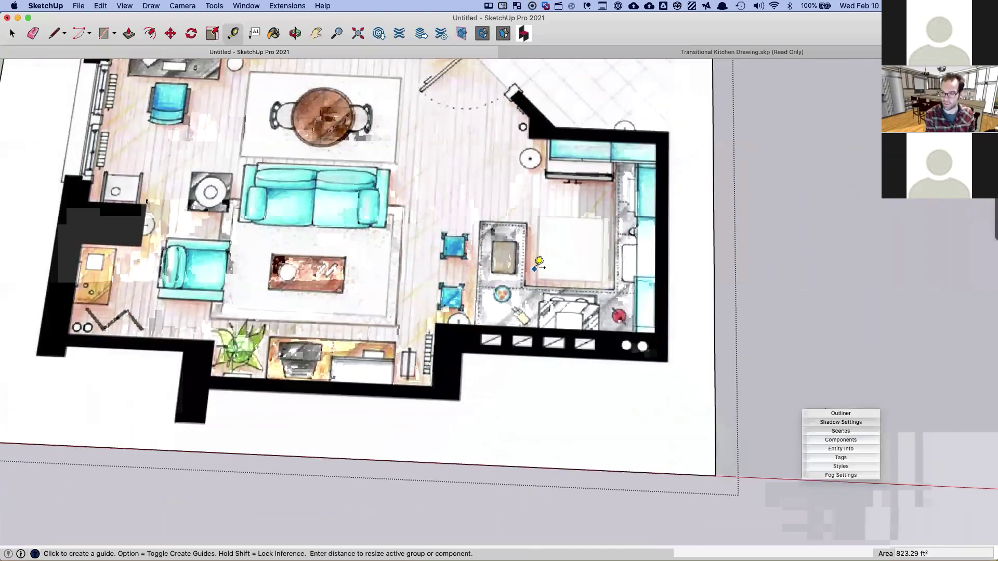
{"action": "middle_click_drag", "start_coordinate": [541, 321], "coordinate": [318, 234]}
{"action": "key", "text": "space"}
{"action": "left_click", "coordinate": [204, 199]}
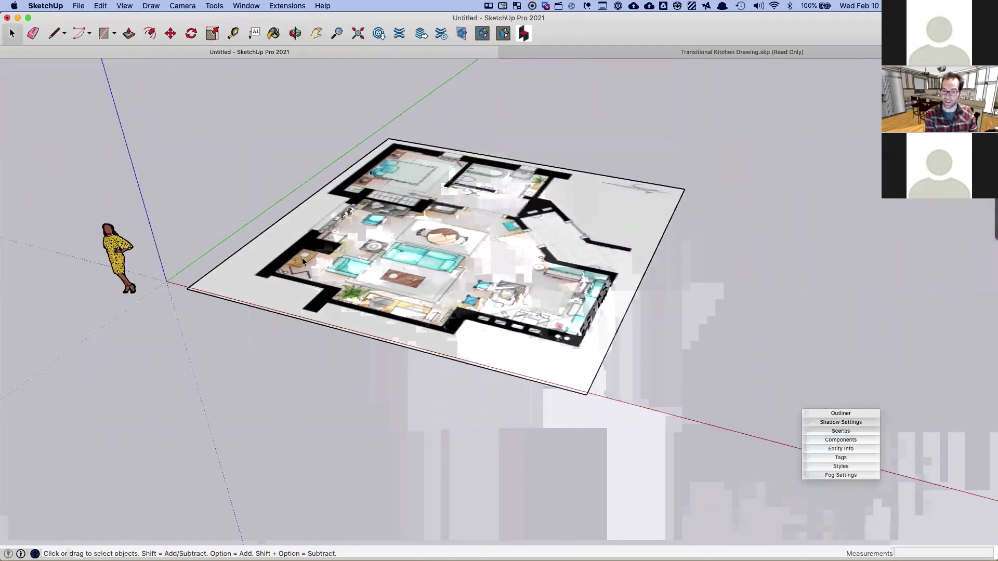
{"action": "middle_click_drag", "start_coordinate": [460, 325], "coordinate": [462, 410]}
{"action": "scroll", "coordinate": [468, 371], "scroll_direction": "up", "scroll_amount": 3}
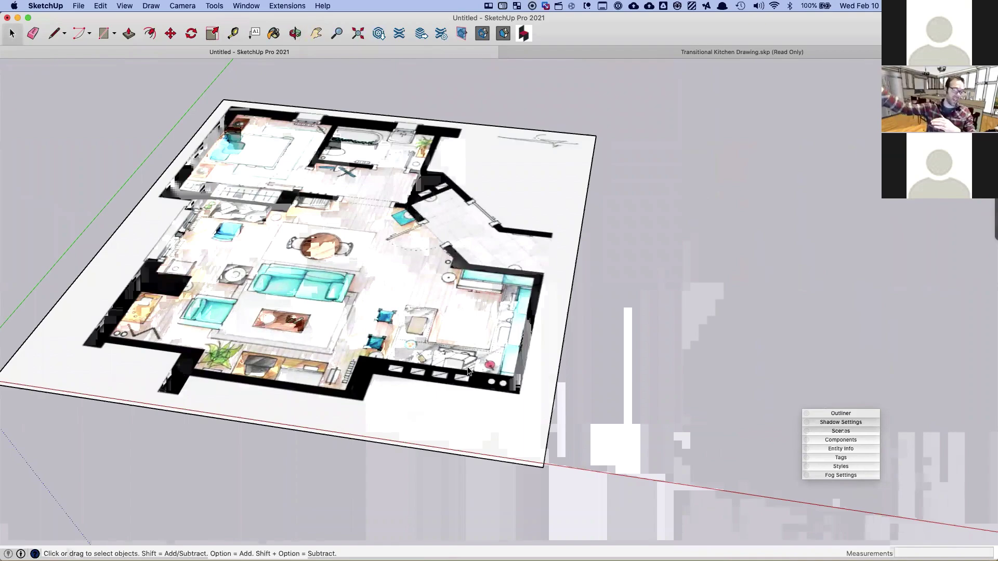
{"action": "scroll", "coordinate": [467, 368], "scroll_direction": "down", "scroll_amount": 3}
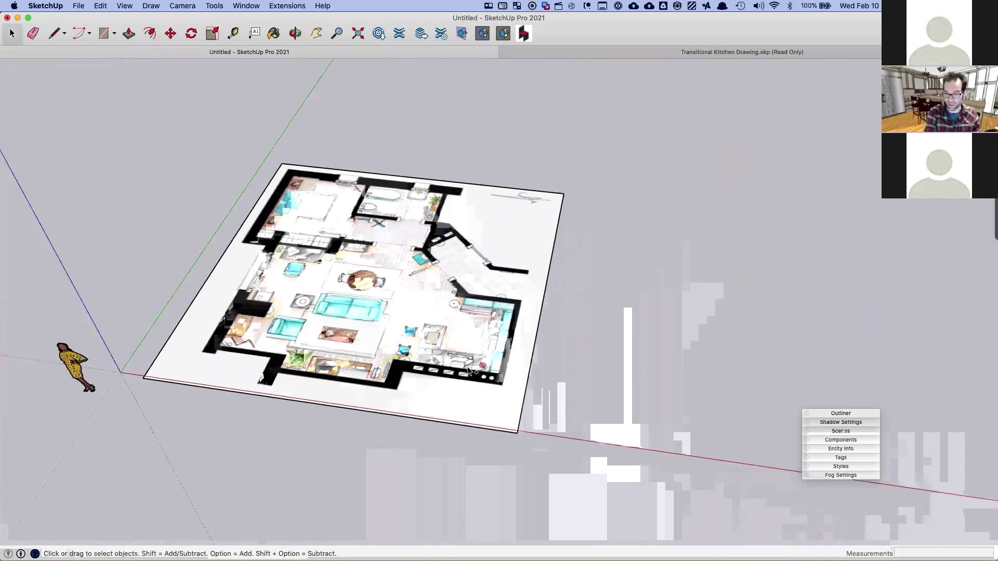
Step: Copy the floor plan group along the red axis, placing the copy beside the original
{"action": "middle_click_drag", "start_coordinate": [481, 317], "coordinate": [375, 290], "text": "shift"}
{"action": "left_click", "coordinate": [376, 293]}
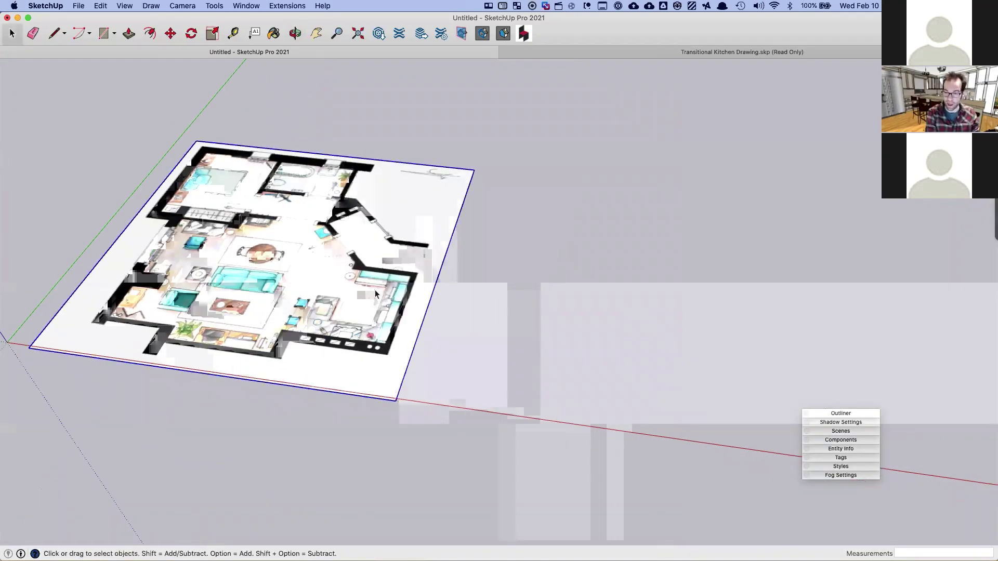
{"action": "scroll", "coordinate": [375, 293], "scroll_direction": "down", "scroll_amount": 5}
{"action": "key", "text": "m"}
{"action": "left_click", "coordinate": [289, 258]}
{"action": "key", "text": "alt"}
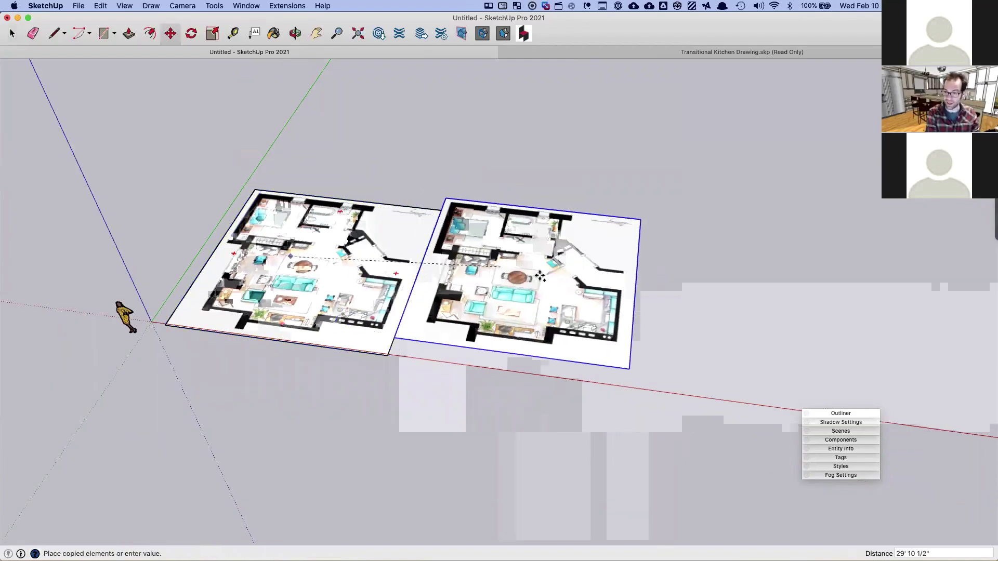
{"action": "left_click", "coordinate": [540, 286]}
Step: Scale the copied floor plan down uniformly to about 0.13
{"action": "key", "text": "s"}
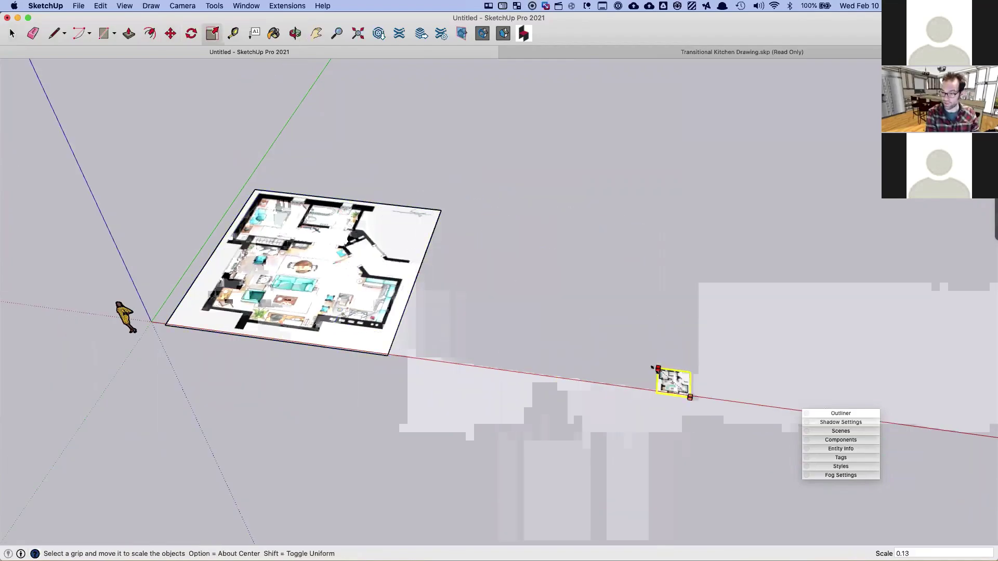
{"action": "left_click", "coordinate": [657, 367]}
{"action": "key", "text": "space"}
Step: Open the shrunken copy, measure the kitchen's outer side wall between its inside corners, resize the group so that length is 91.5", and close it
{"action": "middle_click_drag", "start_coordinate": [656, 369], "coordinate": [461, 316], "text": "shift"}
{"action": "scroll", "coordinate": [463, 343], "scroll_direction": "up", "scroll_amount": 6}
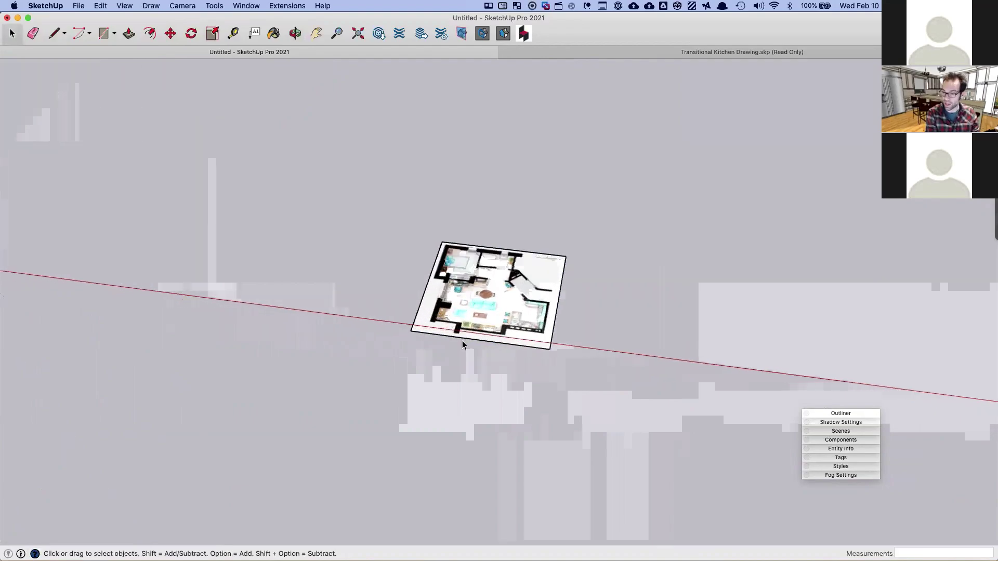
{"action": "middle_click_drag", "start_coordinate": [596, 312], "coordinate": [534, 294], "text": "shift"}
{"action": "scroll", "coordinate": [535, 294], "scroll_direction": "up", "scroll_amount": 8}
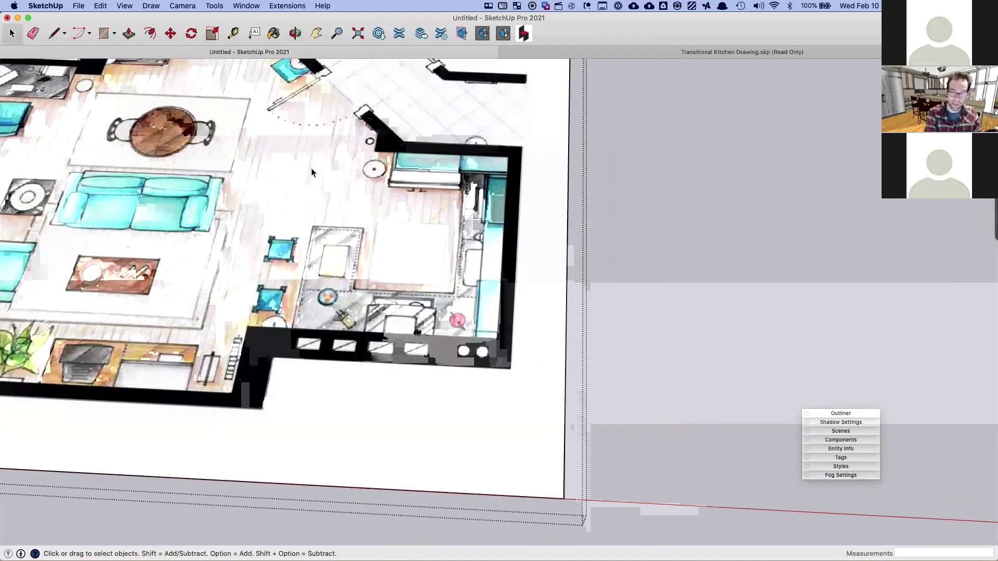
{"action": "left_click", "coordinate": [233, 34]}
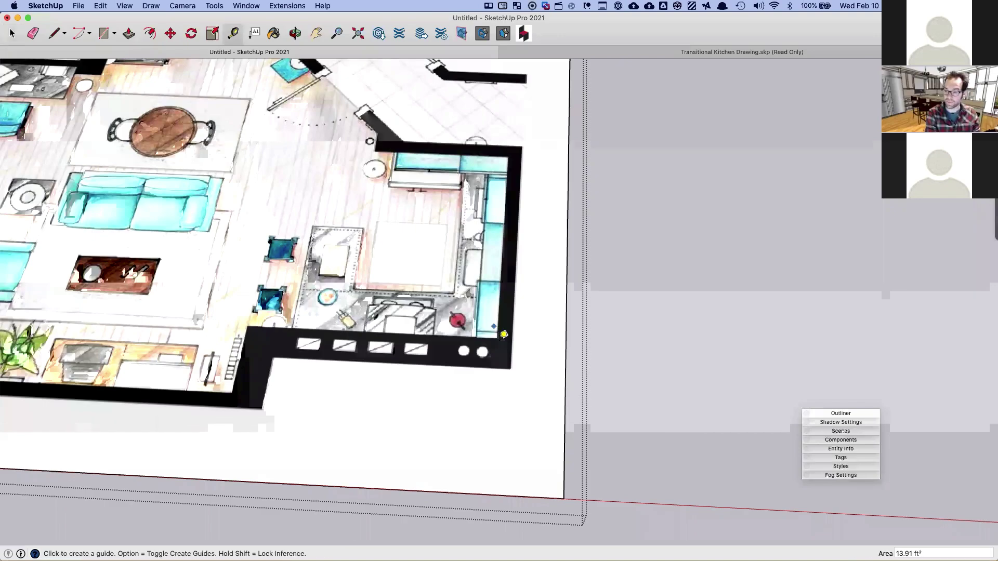
{"action": "left_click", "coordinate": [502, 331]}
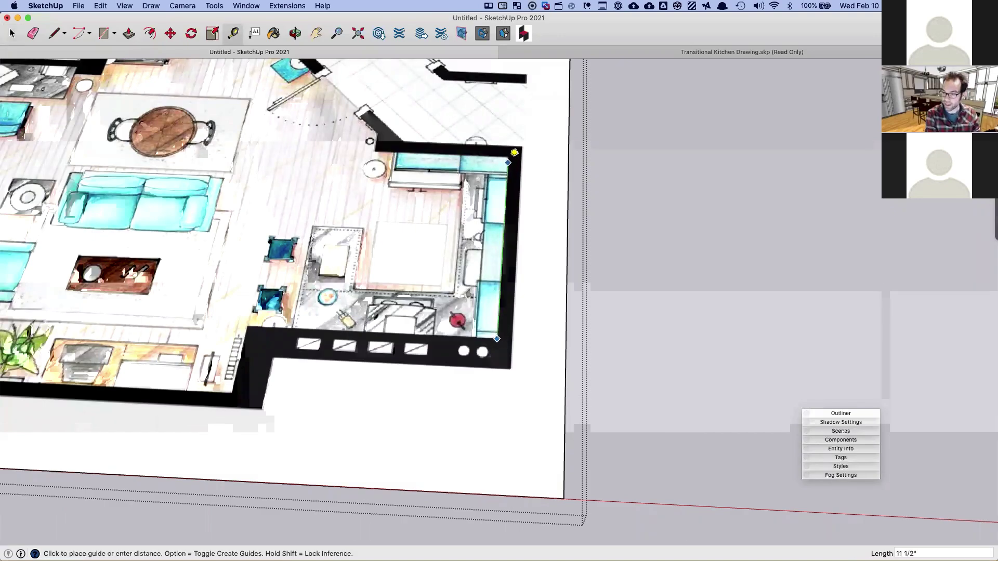
{"action": "left_click", "coordinate": [509, 156]}
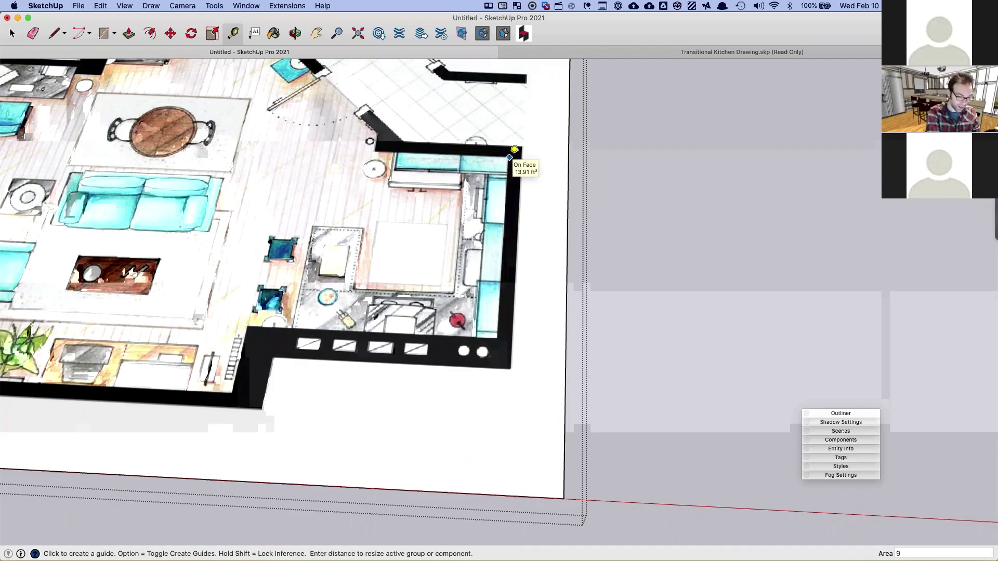
{"action": "type", "text": "91.5"}
{"action": "key", "text": "Return"}
{"action": "key", "text": "Return"}
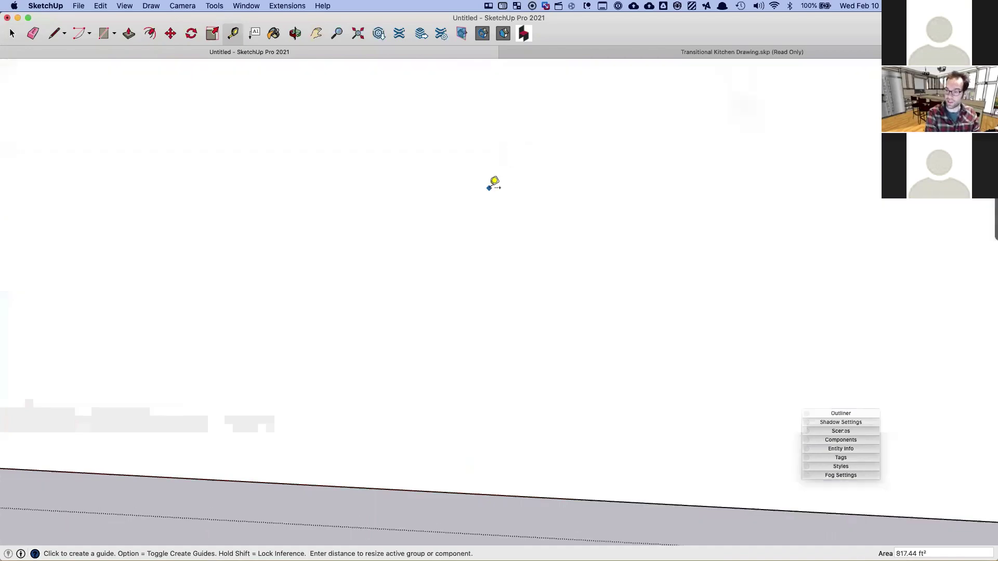
{"action": "scroll", "coordinate": [489, 189], "scroll_direction": "down", "scroll_amount": 8}
{"action": "scroll", "coordinate": [455, 320], "scroll_direction": "down", "scroll_amount": 10}
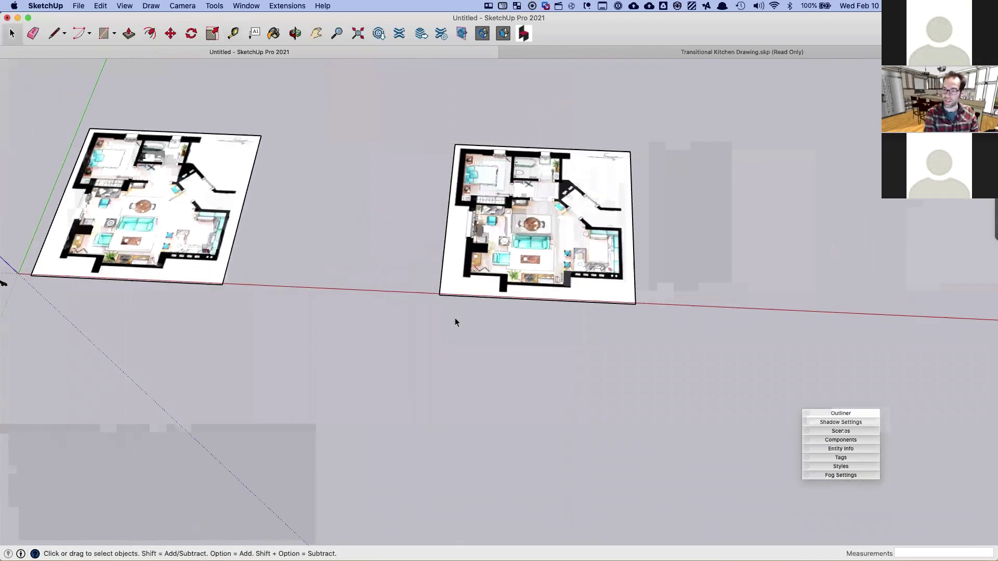
Step: Delete the copied floor plan, keeping only the original at the origin
{"action": "middle_click_drag", "start_coordinate": [454, 320], "coordinate": [263, 207]}
{"action": "left_click", "coordinate": [484, 288]}
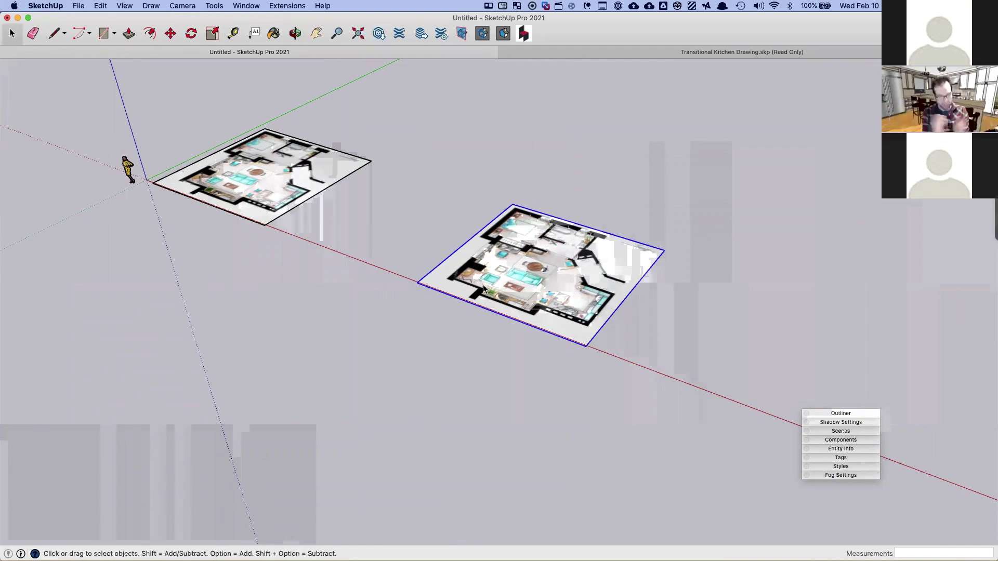
{"action": "key", "text": "Delete"}
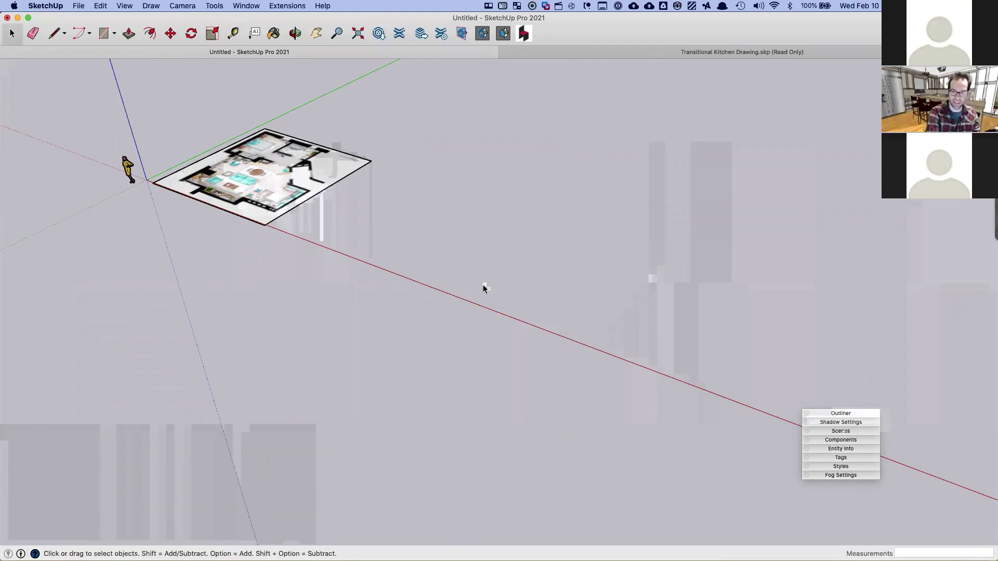
Step: Examine the original floor plan's layout and the image detail around the kitchen's bar stools
{"action": "middle_click_drag", "start_coordinate": [338, 283], "coordinate": [331, 245]}
{"action": "scroll", "coordinate": [253, 201], "scroll_direction": "up", "scroll_amount": 3}
{"action": "scroll", "coordinate": [253, 202], "scroll_direction": "up", "scroll_amount": 3}
{"action": "scroll", "coordinate": [332, 245], "scroll_direction": "up", "scroll_amount": 2}
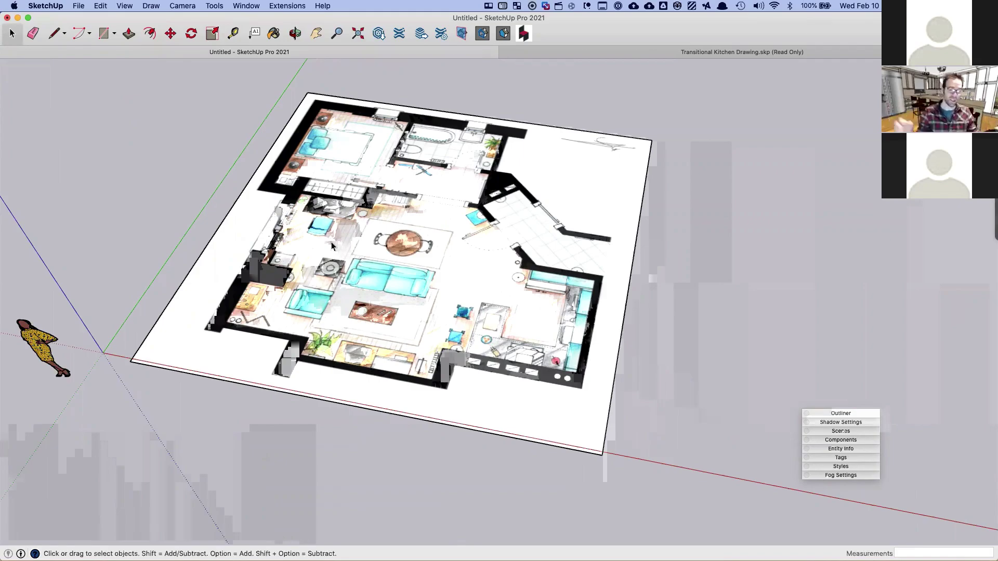
{"action": "scroll", "coordinate": [331, 259], "scroll_direction": "up", "scroll_amount": 2}
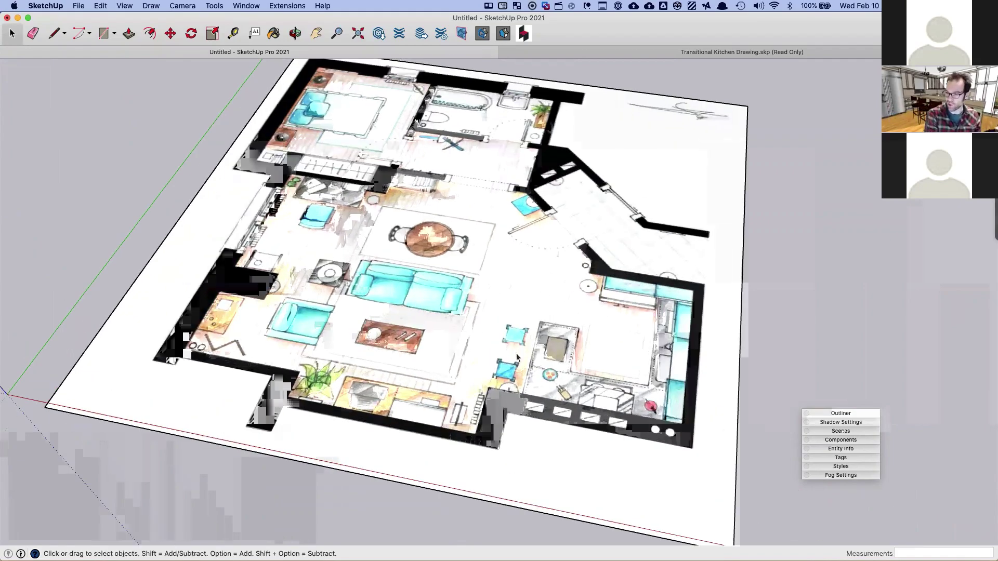
{"action": "scroll", "coordinate": [517, 369], "scroll_direction": "up", "scroll_amount": 6}
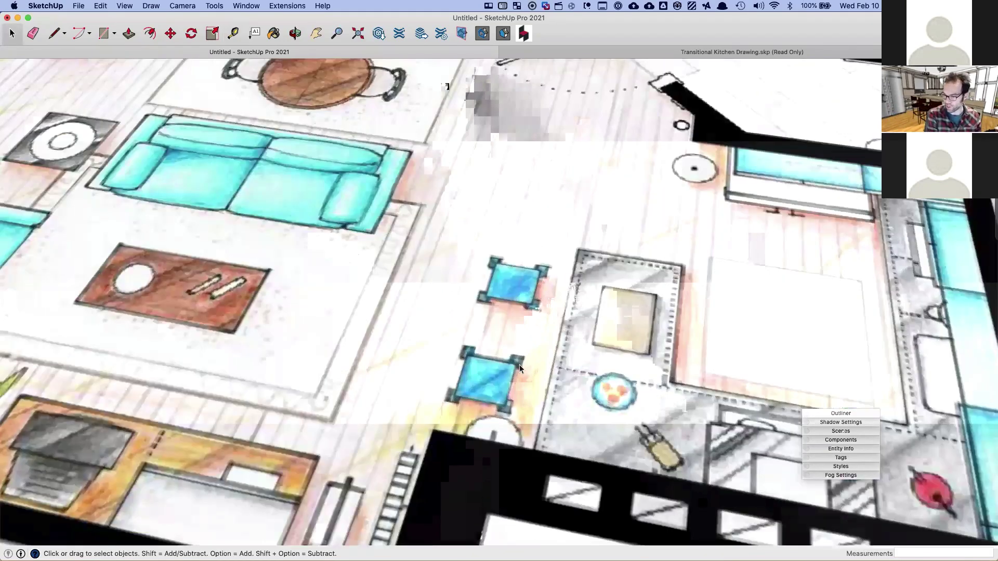
{"action": "scroll", "coordinate": [516, 364], "scroll_direction": "up", "scroll_amount": 5}
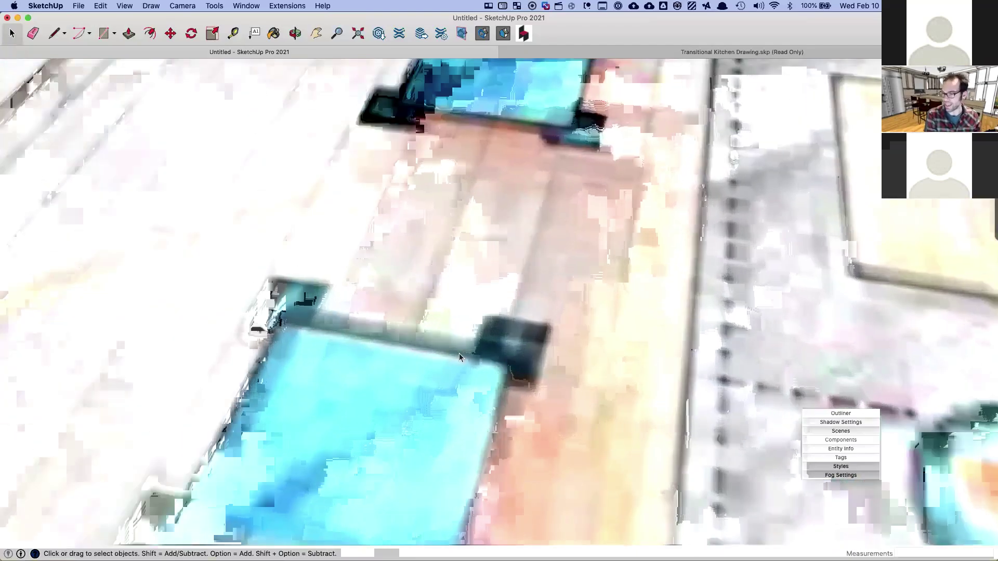
{"action": "scroll", "coordinate": [459, 356], "scroll_direction": "down", "scroll_amount": 10}
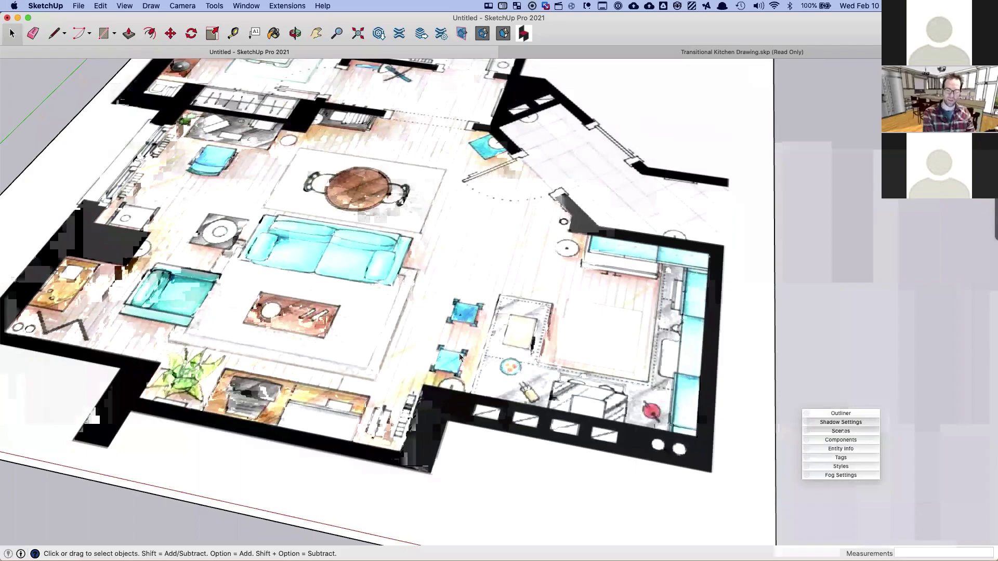
{"action": "scroll", "coordinate": [459, 356], "scroll_direction": "down", "scroll_amount": 10}
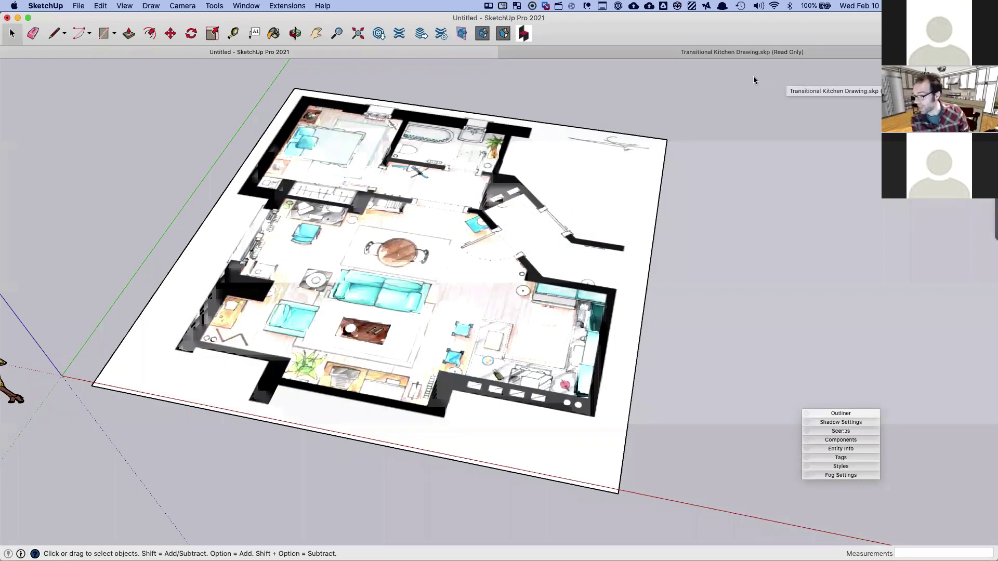
Step: Trace the kitchen's inner wall faces with connected lines, from the corner by the stools around both outer inside corners to the wall end near the entry
{"action": "middle_click_drag", "start_coordinate": [469, 267], "coordinate": [400, 268]}
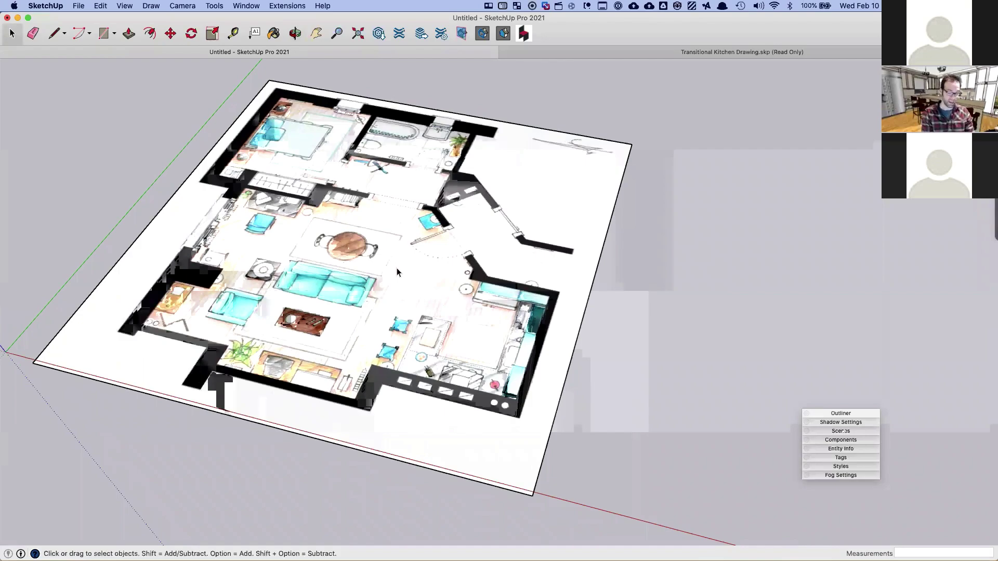
{"action": "middle_click_drag", "start_coordinate": [400, 279], "coordinate": [370, 338]}
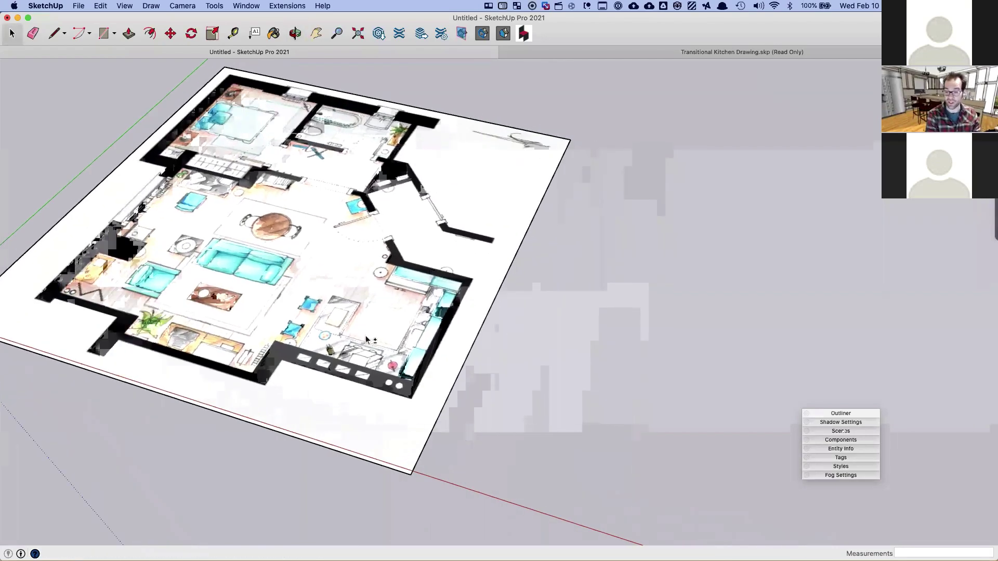
{"action": "scroll", "coordinate": [88, 64], "scroll_direction": "left", "scroll_amount": 3}
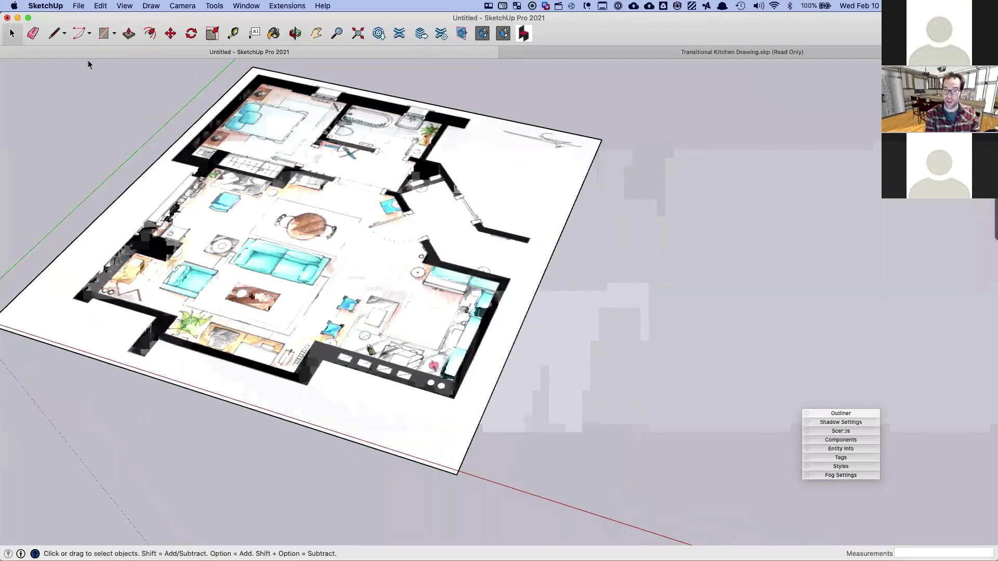
{"action": "left_click", "coordinate": [56, 34]}
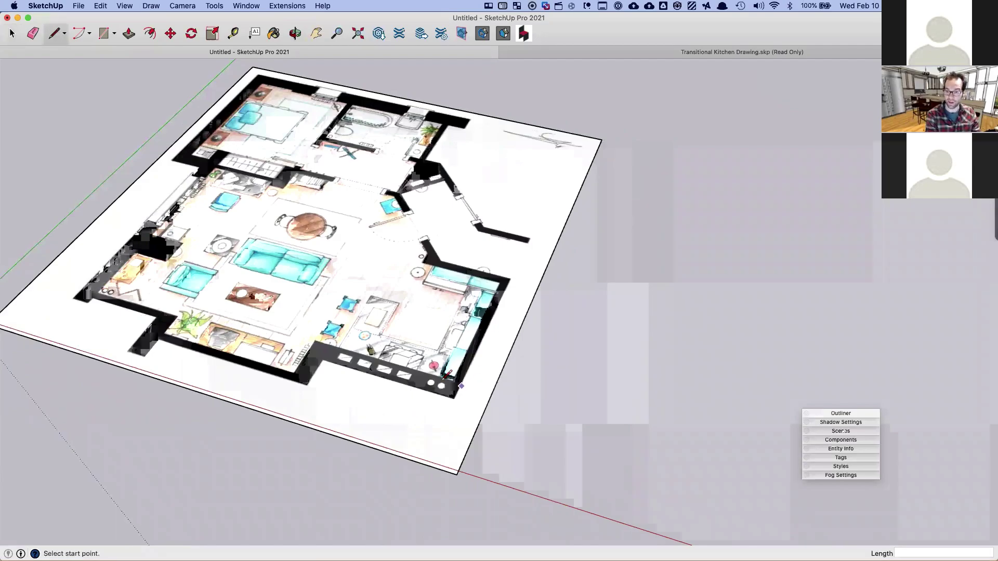
{"action": "scroll", "coordinate": [437, 382], "scroll_direction": "up", "scroll_amount": 5}
{"action": "scroll", "coordinate": [437, 383], "scroll_direction": "down", "scroll_amount": 2}
{"action": "scroll", "coordinate": [110, 269], "scroll_direction": "up", "scroll_amount": 6}
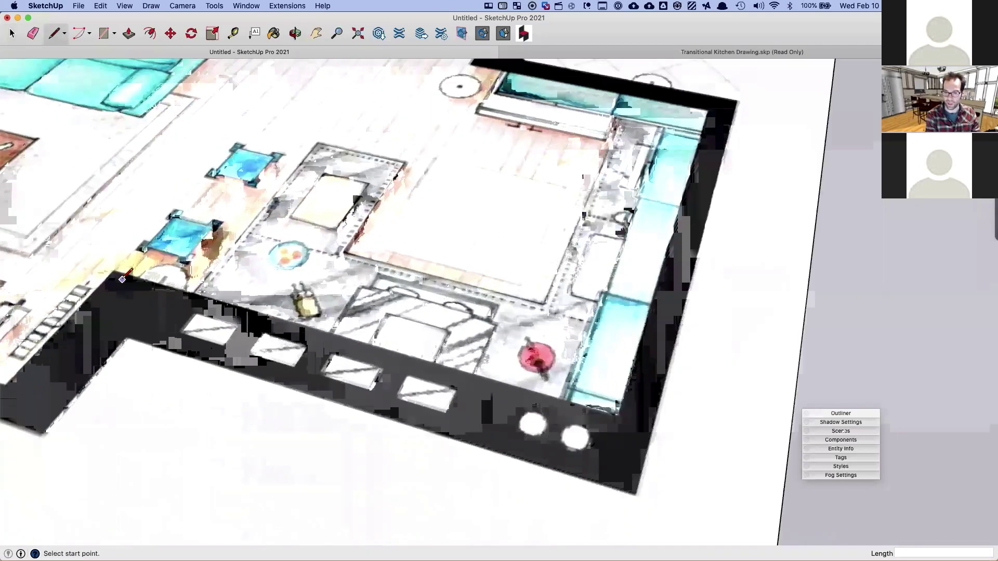
{"action": "scroll", "coordinate": [110, 269], "scroll_direction": "up", "scroll_amount": 3}
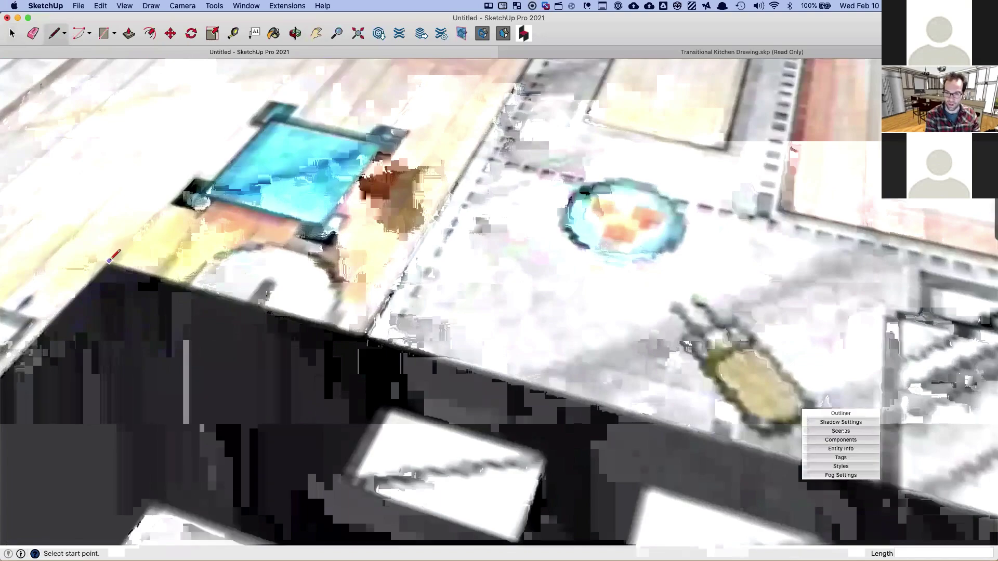
{"action": "left_click", "coordinate": [109, 260]}
{"action": "scroll", "coordinate": [151, 260], "scroll_direction": "down", "scroll_amount": 6}
{"action": "scroll", "coordinate": [136, 266], "scroll_direction": "up", "scroll_amount": 3}
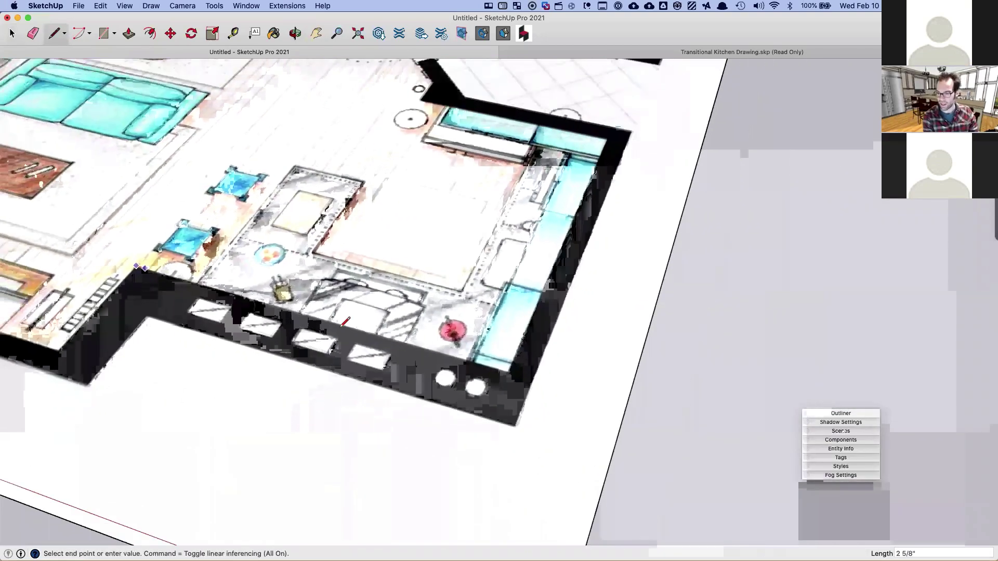
{"action": "left_click", "coordinate": [507, 371]}
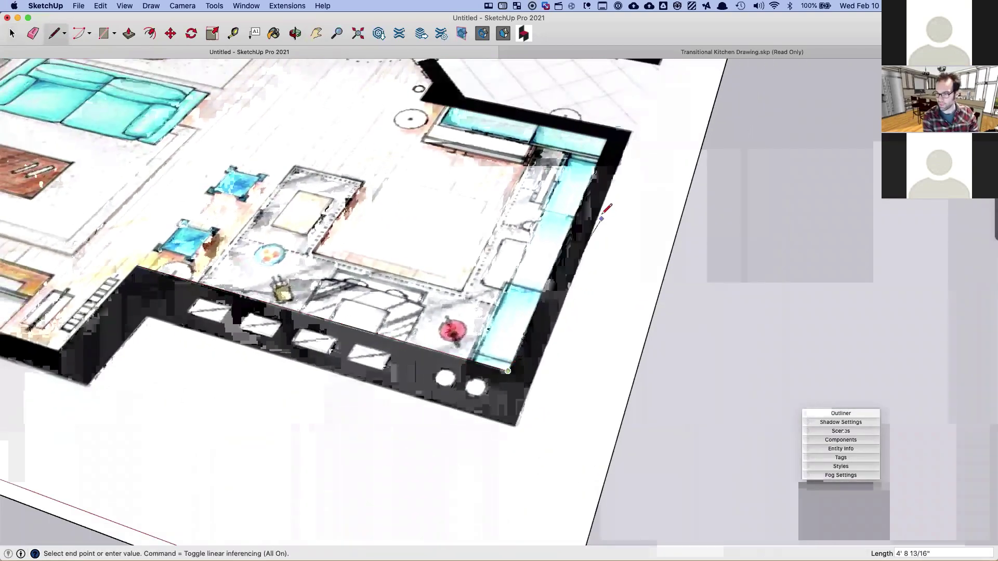
{"action": "left_click", "coordinate": [606, 138]}
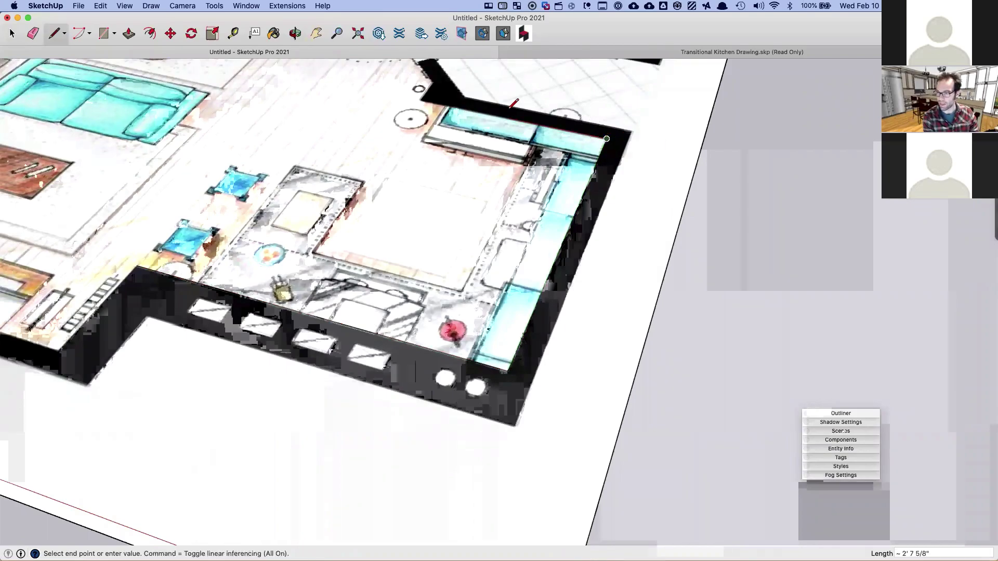
{"action": "left_click", "coordinate": [422, 101]}
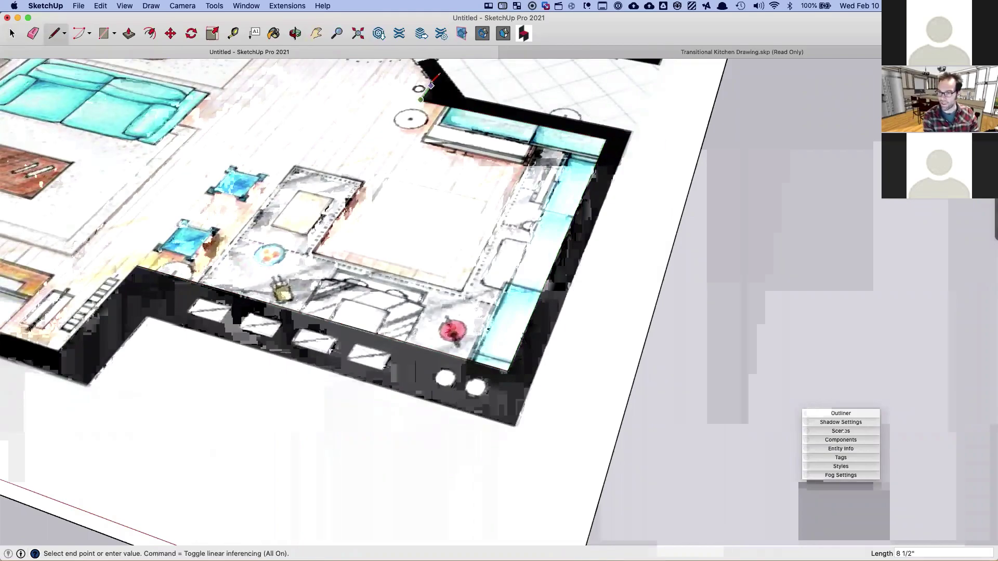
Step: Turn linear inferencing off and continue the traced line along the short wall face to where it meets the angled entry wall
{"action": "middle_click_drag", "start_coordinate": [431, 84], "coordinate": [384, 265], "text": "shift"}
{"action": "scroll", "coordinate": [389, 252], "scroll_direction": "up", "scroll_amount": 3}
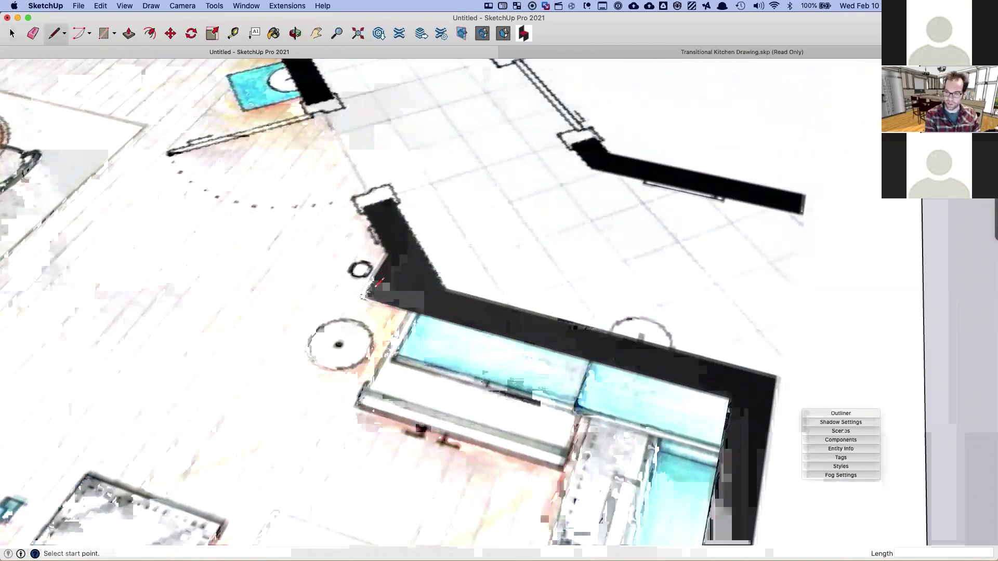
{"action": "key", "text": "super"}
{"action": "scroll", "coordinate": [431, 185], "scroll_direction": "down", "scroll_amount": 8}
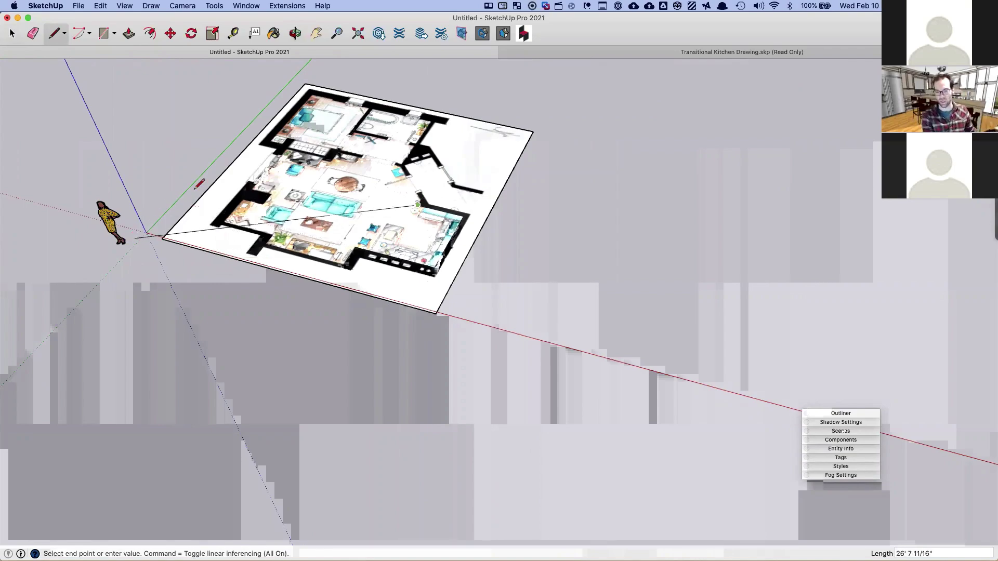
{"action": "scroll", "coordinate": [441, 204], "scroll_direction": "up", "scroll_amount": 6}
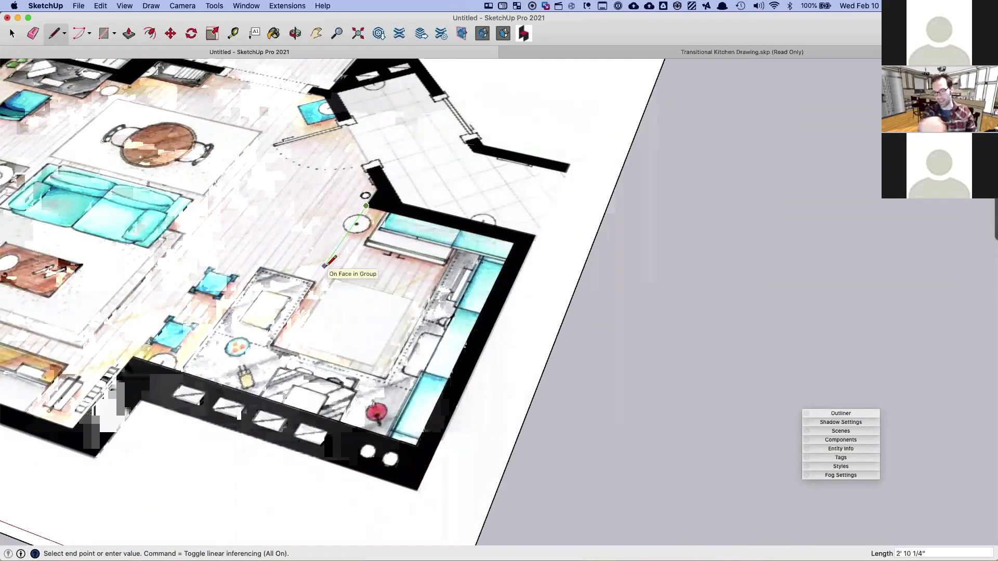
{"action": "scroll", "coordinate": [328, 262], "scroll_direction": "up", "scroll_amount": 1}
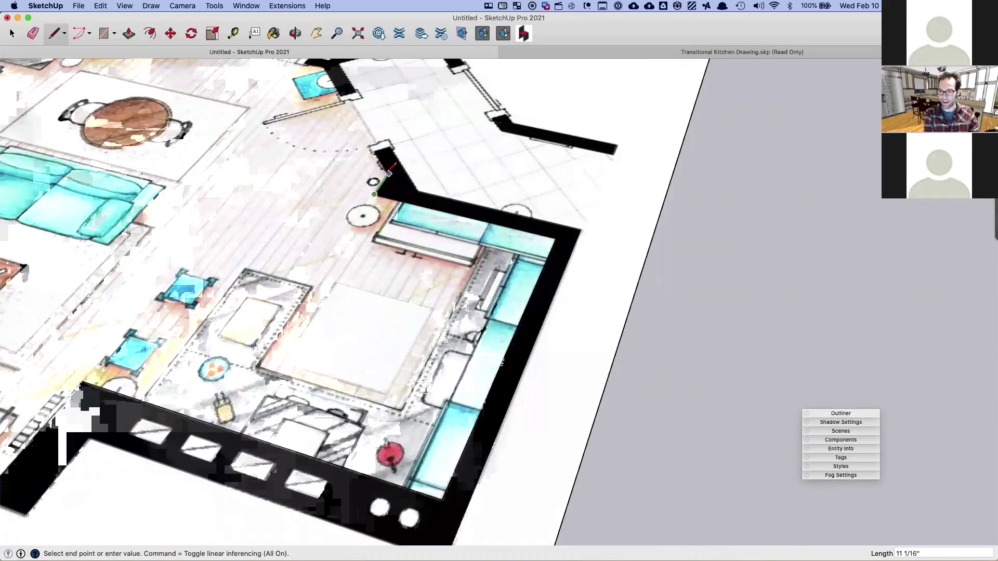
{"action": "scroll", "coordinate": [388, 175], "scroll_direction": "up", "scroll_amount": 1}
{"action": "scroll", "coordinate": [388, 175], "scroll_direction": "up", "scroll_amount": 3}
{"action": "key", "text": "super"}
{"action": "middle_click_drag", "start_coordinate": [388, 175], "coordinate": [329, 455], "text": "shift"}
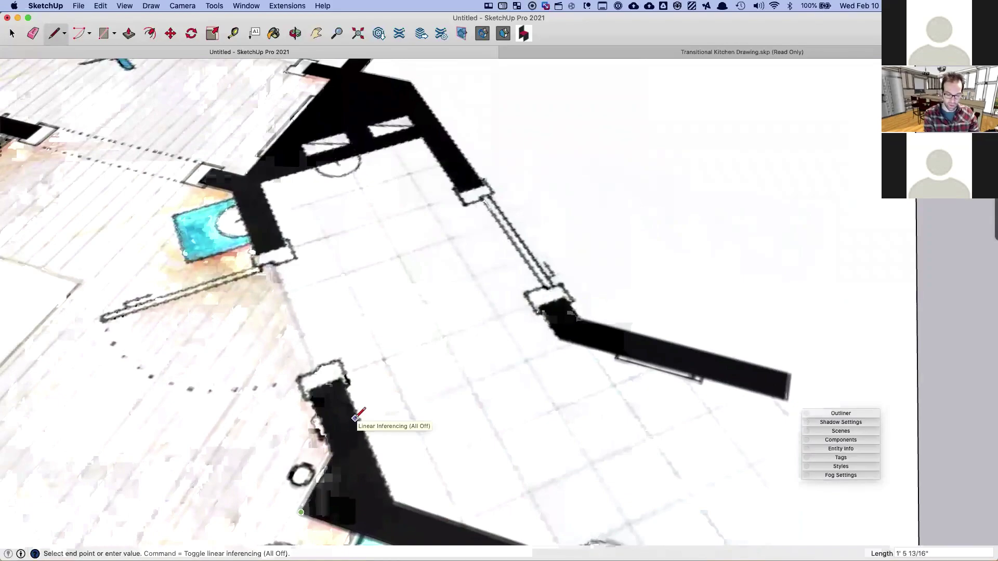
{"action": "left_click", "coordinate": [333, 456]}
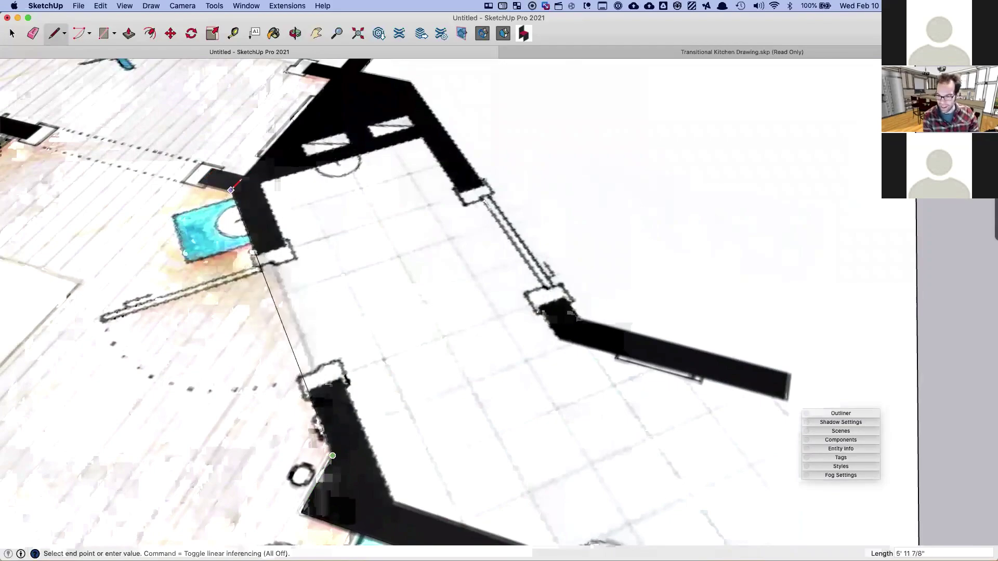
{"action": "scroll", "coordinate": [231, 190], "scroll_direction": "down", "scroll_amount": 2}
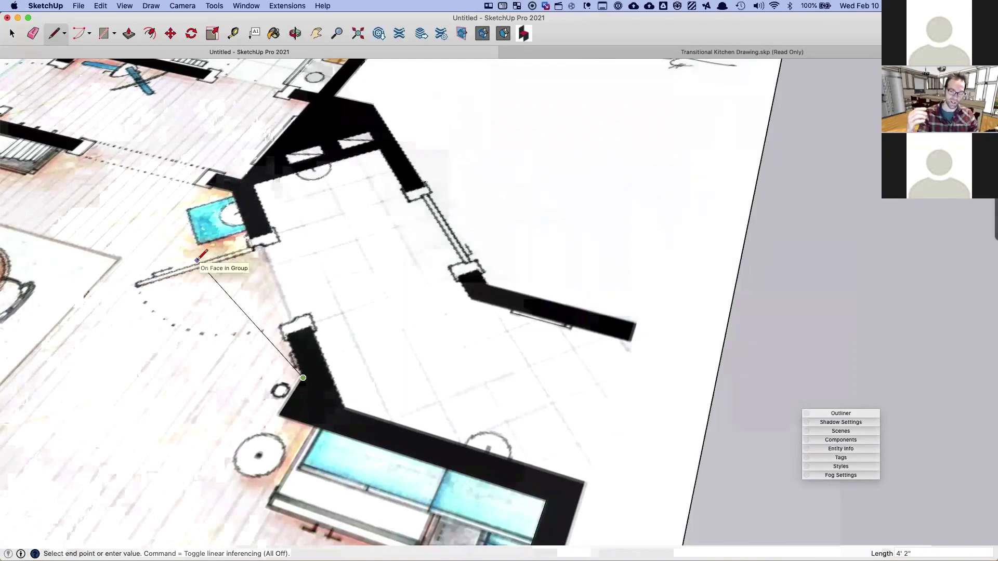
Step: Cancel the unfinished line and display the Large Tool Set palette
{"action": "key", "text": "space"}
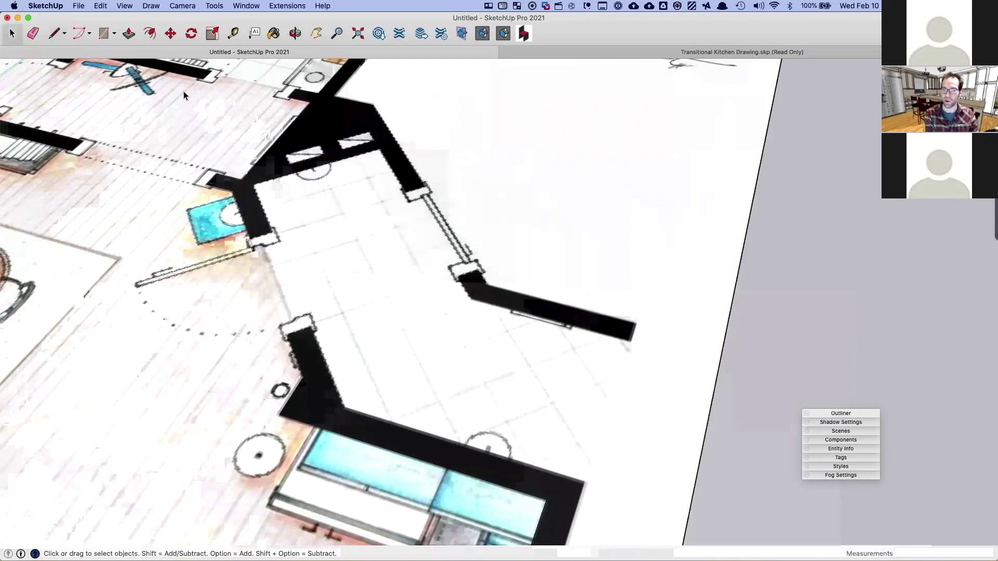
{"action": "left_click", "coordinate": [127, 6]}
{"action": "mouse_move", "coordinate": [171, 45]}
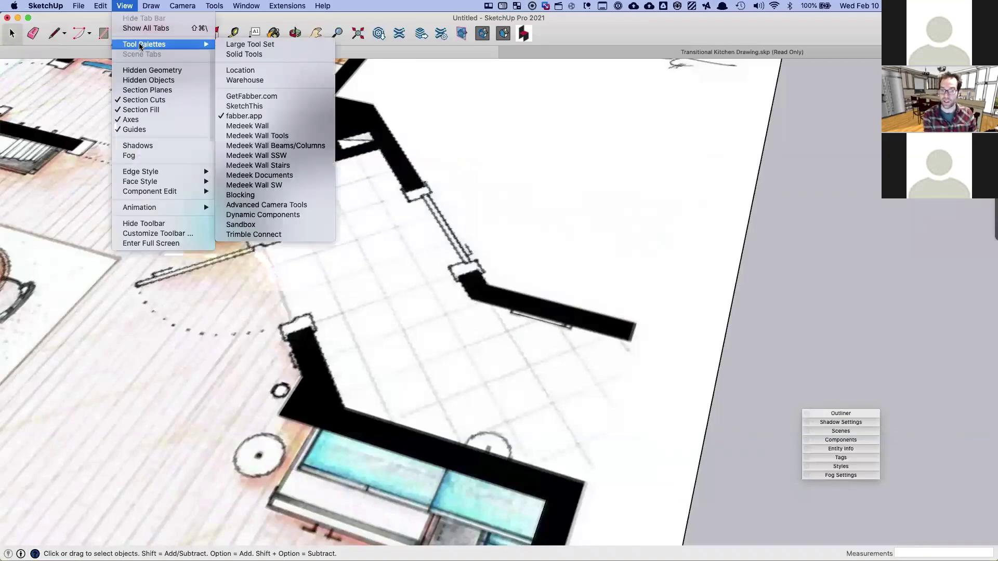
{"action": "left_click", "coordinate": [264, 44]}
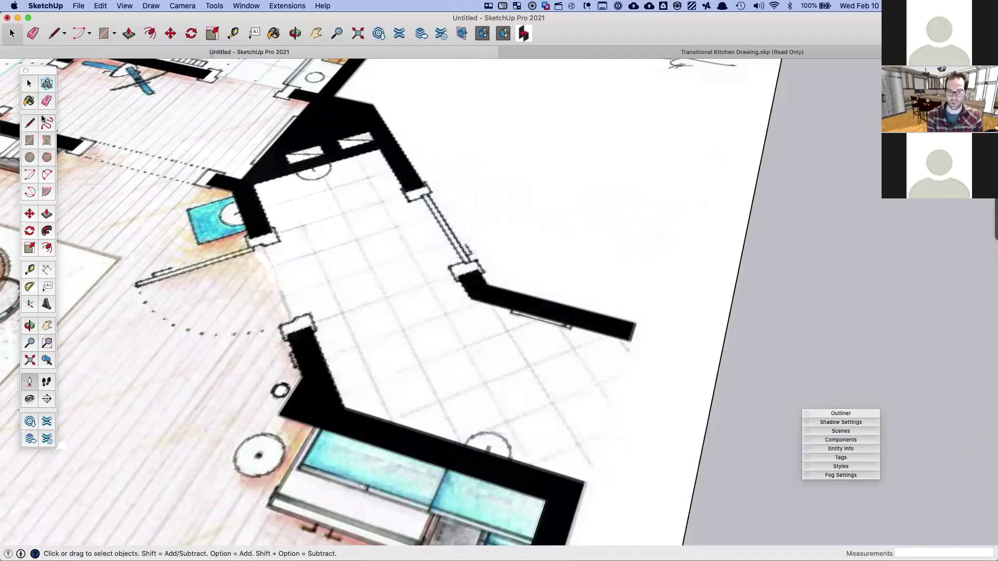
Step: Place a Protractor guide at 45 degrees through the wall corner by the kitchen entry, following the angled entry wall
{"action": "left_click", "coordinate": [29, 285]}
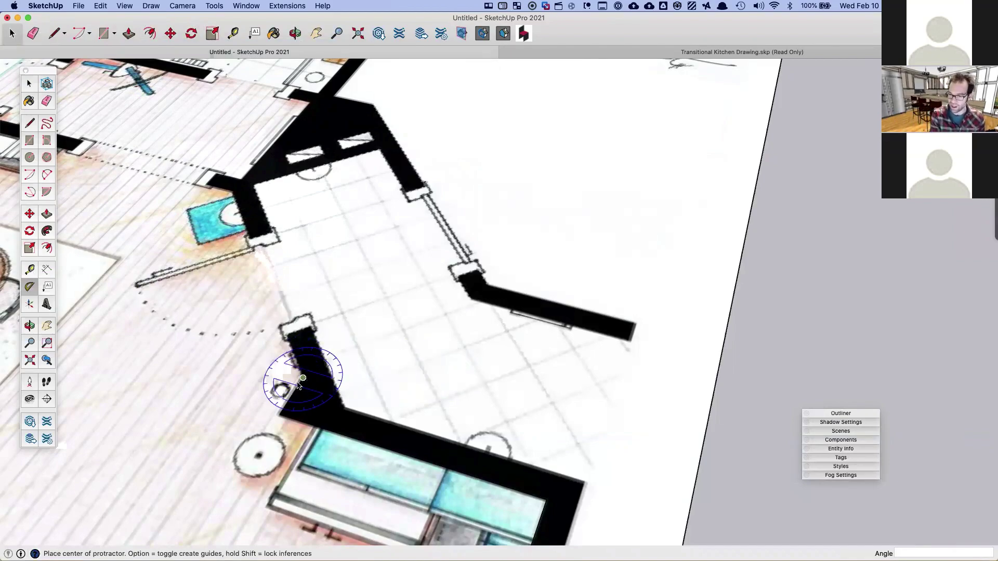
{"action": "scroll", "coordinate": [292, 394], "scroll_direction": "up", "scroll_amount": 3}
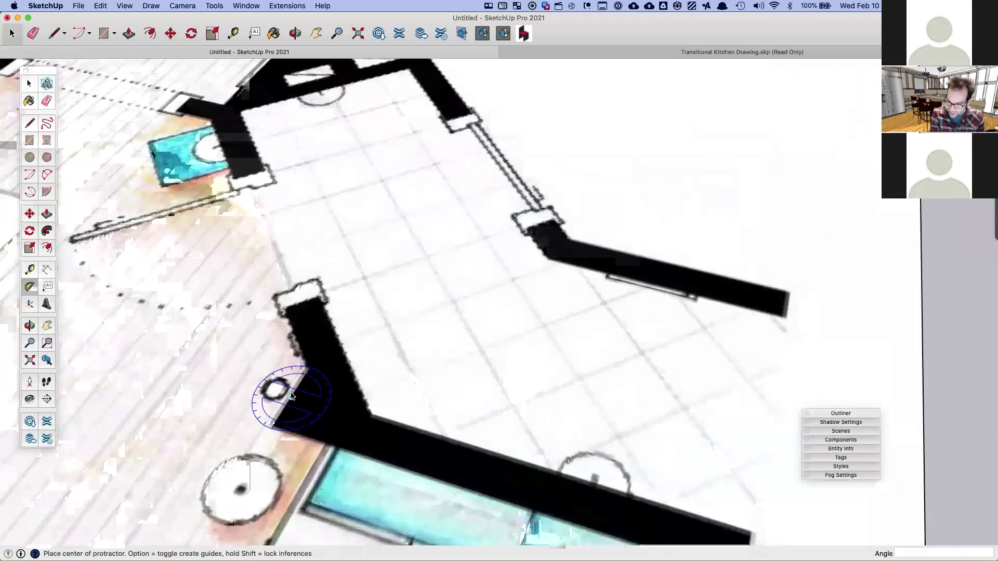
{"action": "scroll", "coordinate": [293, 397], "scroll_direction": "up", "scroll_amount": 3}
{"action": "scroll", "coordinate": [299, 392], "scroll_direction": "down", "scroll_amount": 2}
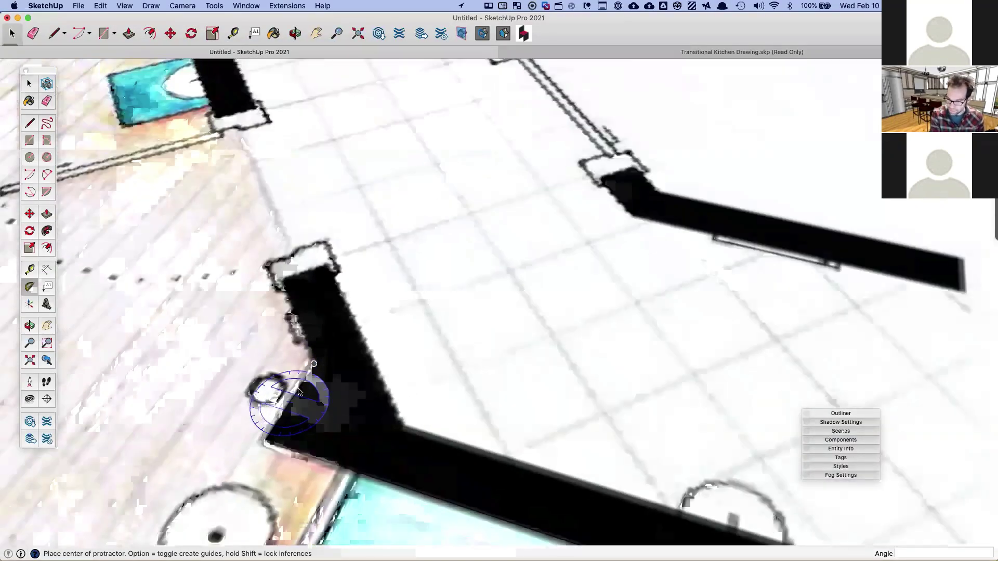
{"action": "scroll", "coordinate": [312, 367], "scroll_direction": "down", "scroll_amount": 2}
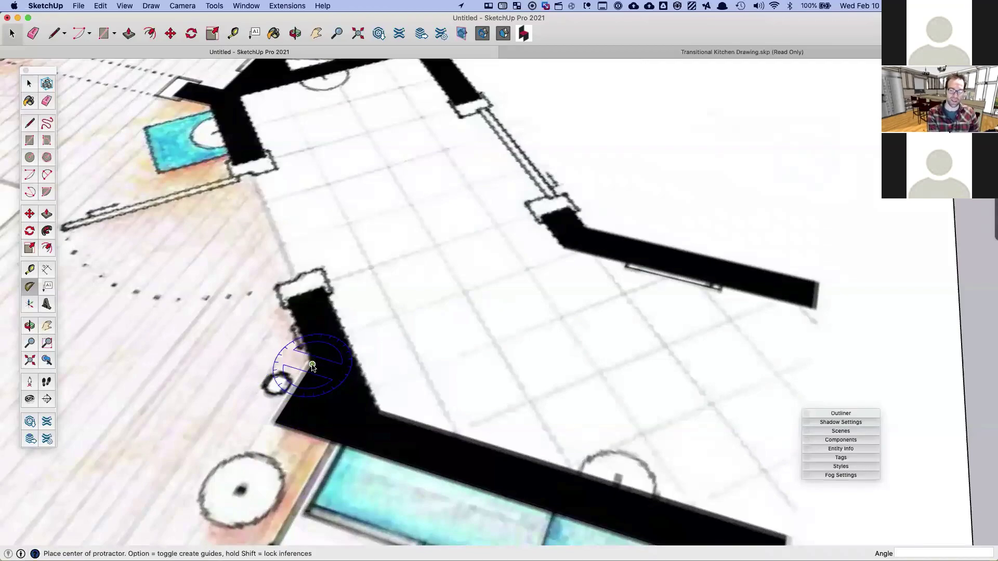
{"action": "left_click", "coordinate": [312, 365]}
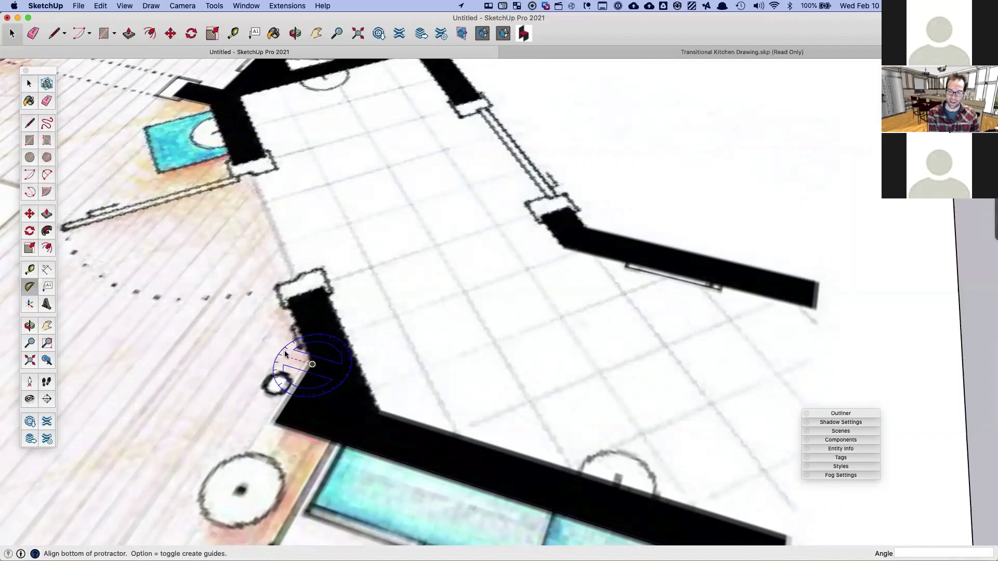
{"action": "left_click", "coordinate": [249, 345]}
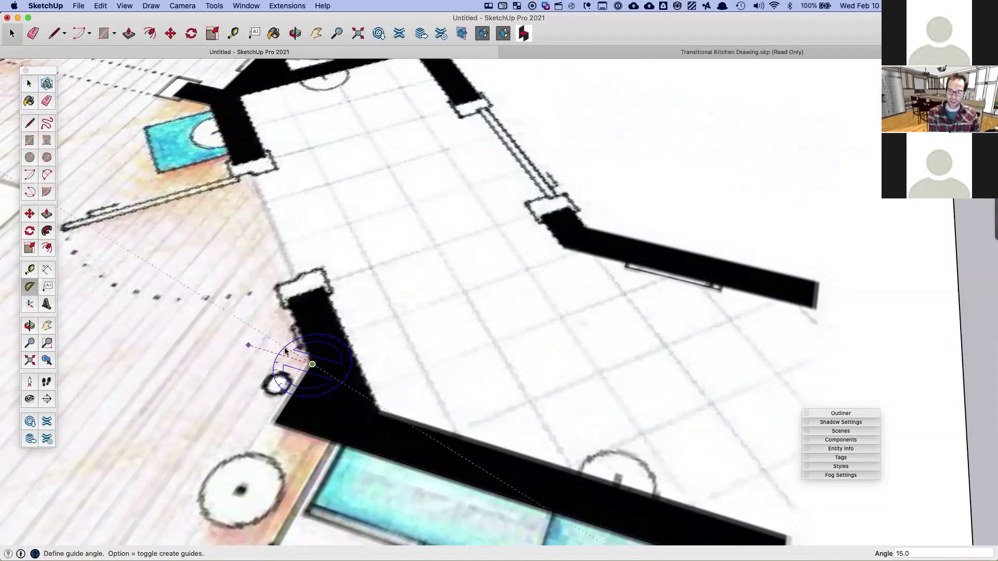
{"action": "scroll", "coordinate": [282, 360], "scroll_direction": "down", "scroll_amount": 2}
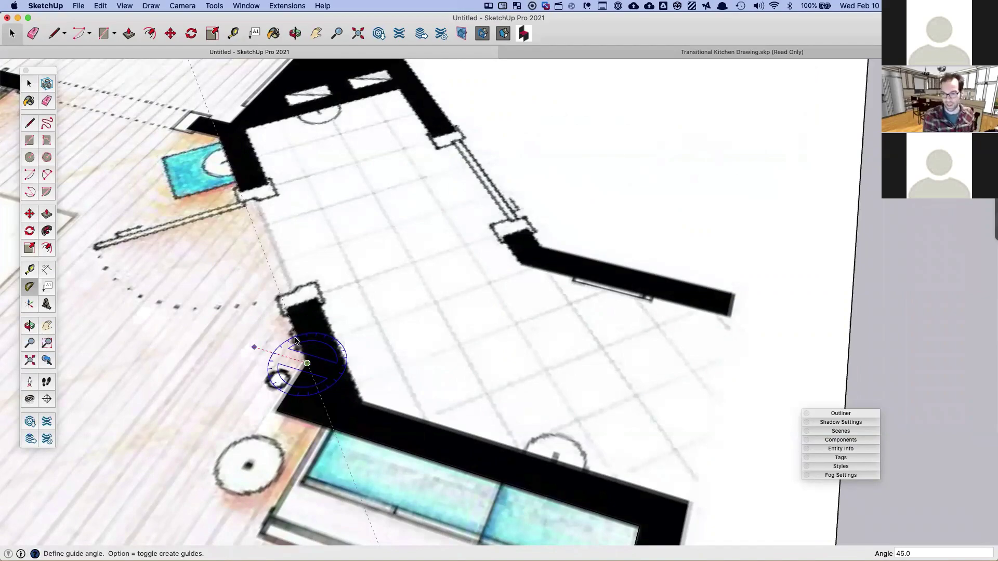
{"action": "key", "text": "Escape"}
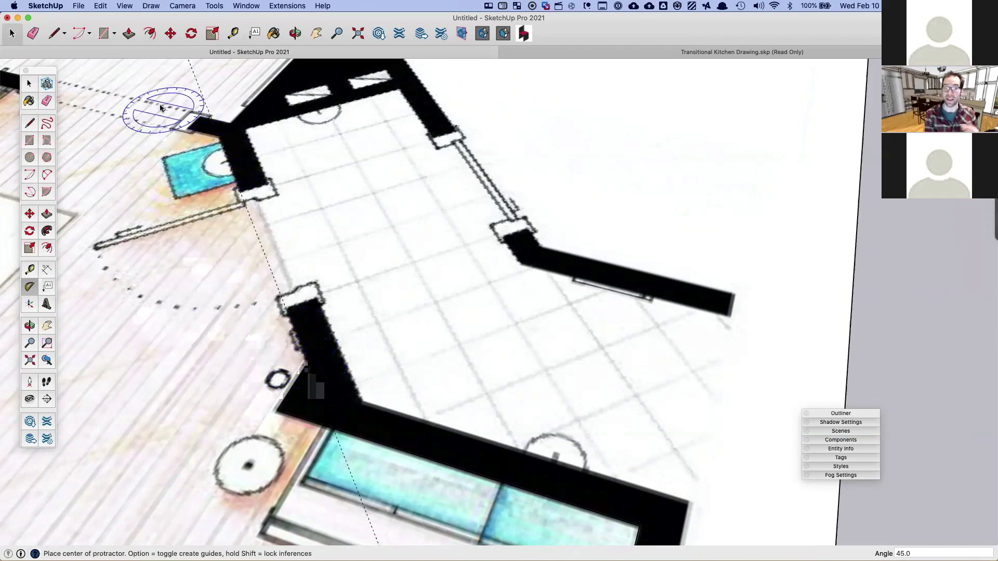
Step: Draw a line about 5' 10" long along the 45-degree guide, from the kitchen-side wall corner across the doorway to the far wall's inside corner
{"action": "left_click", "coordinate": [55, 33]}
{"action": "left_click", "coordinate": [307, 363]}
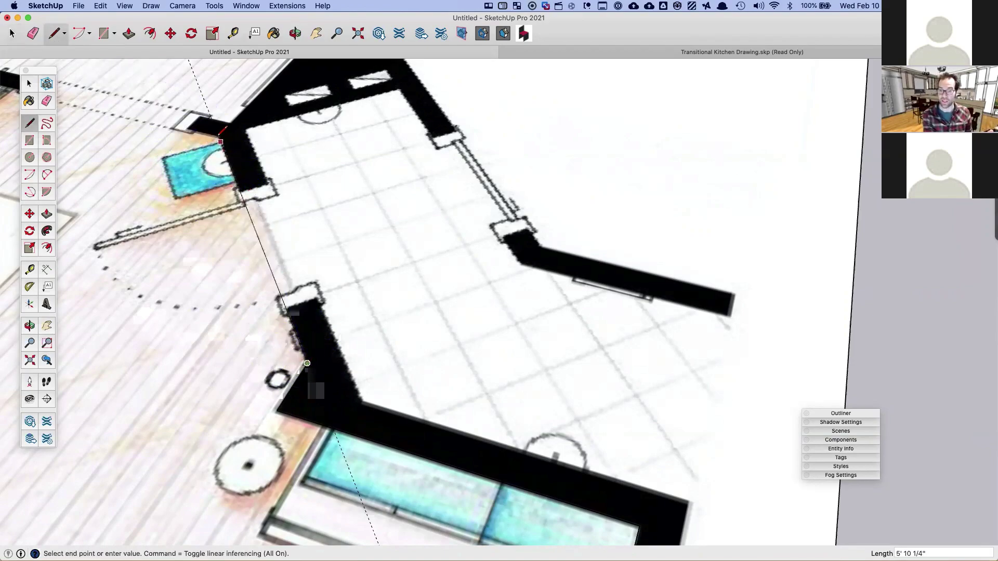
{"action": "scroll", "coordinate": [217, 134], "scroll_direction": "up", "scroll_amount": 6}
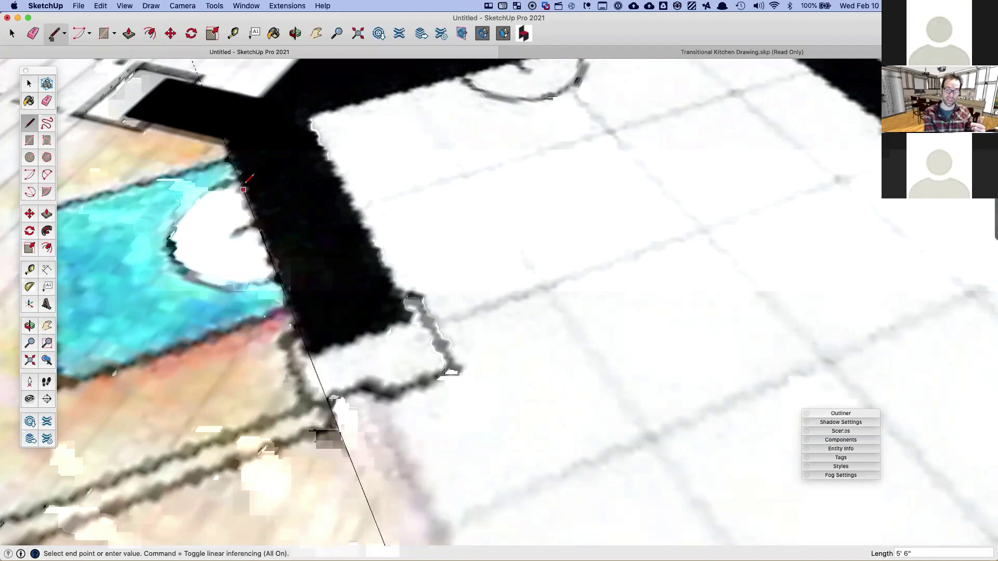
{"action": "left_click", "coordinate": [224, 140]}
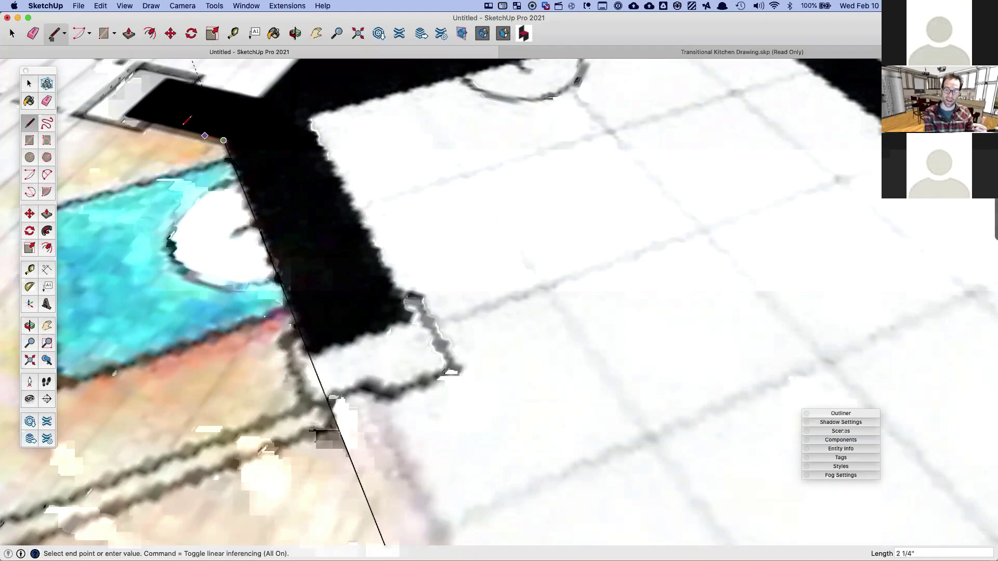
Step: Trace the short wall stub beside the blue entry cabinet: its near face, its end, and its far face back to the diagonal wall
{"action": "scroll", "coordinate": [180, 128], "scroll_direction": "down", "scroll_amount": 4}
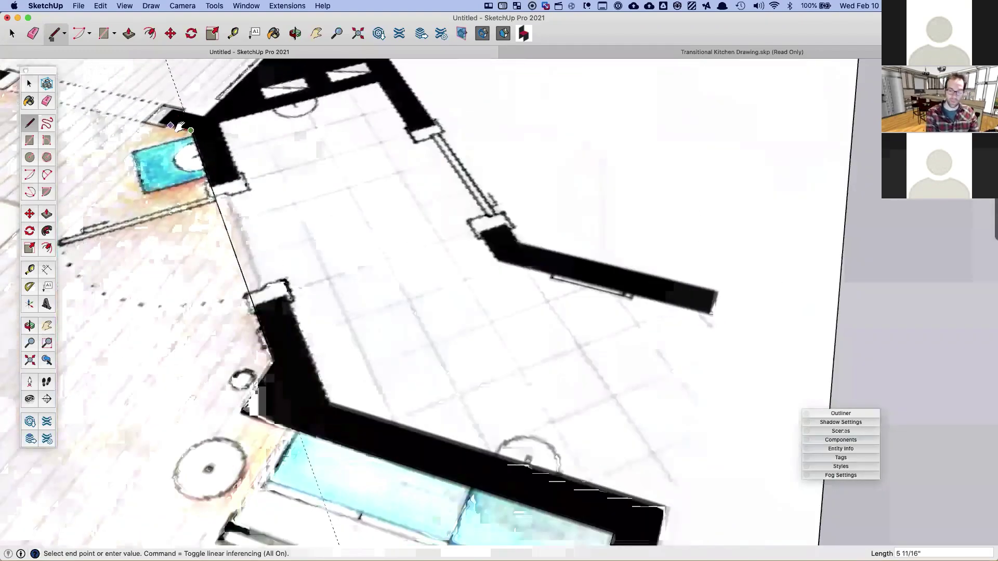
{"action": "middle_click_drag", "start_coordinate": [179, 127], "coordinate": [335, 291], "text": "shift"}
{"action": "scroll", "coordinate": [310, 286], "scroll_direction": "up", "scroll_amount": 2}
{"action": "key", "text": "space"}
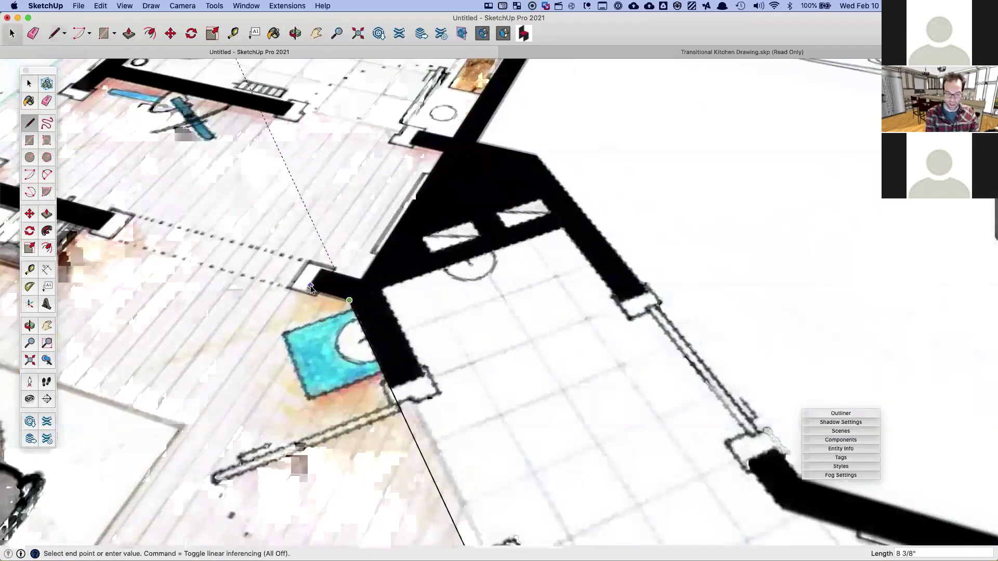
{"action": "key", "text": "l"}
{"action": "left_click", "coordinate": [349, 301]}
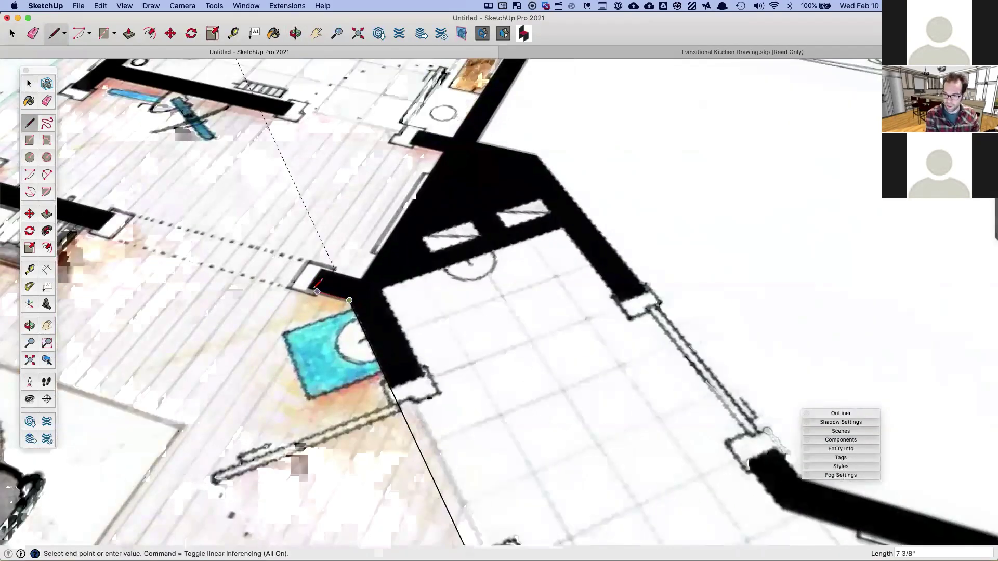
{"action": "left_click", "coordinate": [308, 289]}
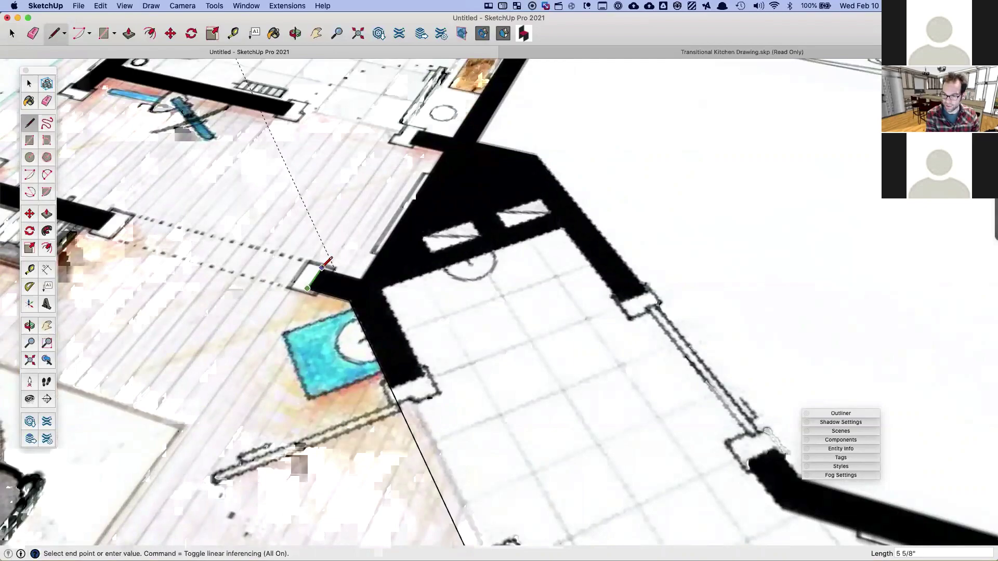
{"action": "left_click", "coordinate": [363, 280]}
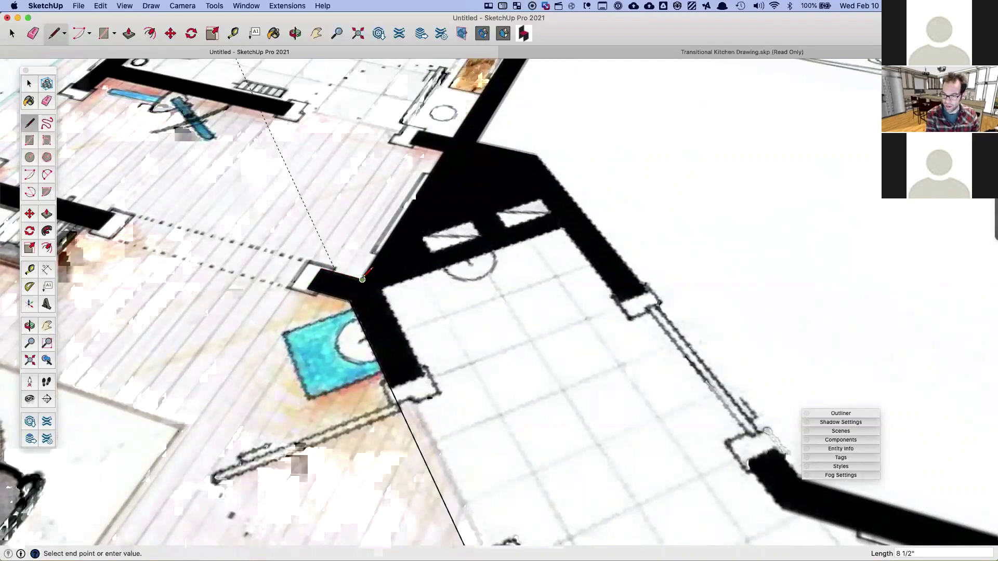
{"action": "scroll", "coordinate": [362, 279], "scroll_direction": "down", "scroll_amount": 6}
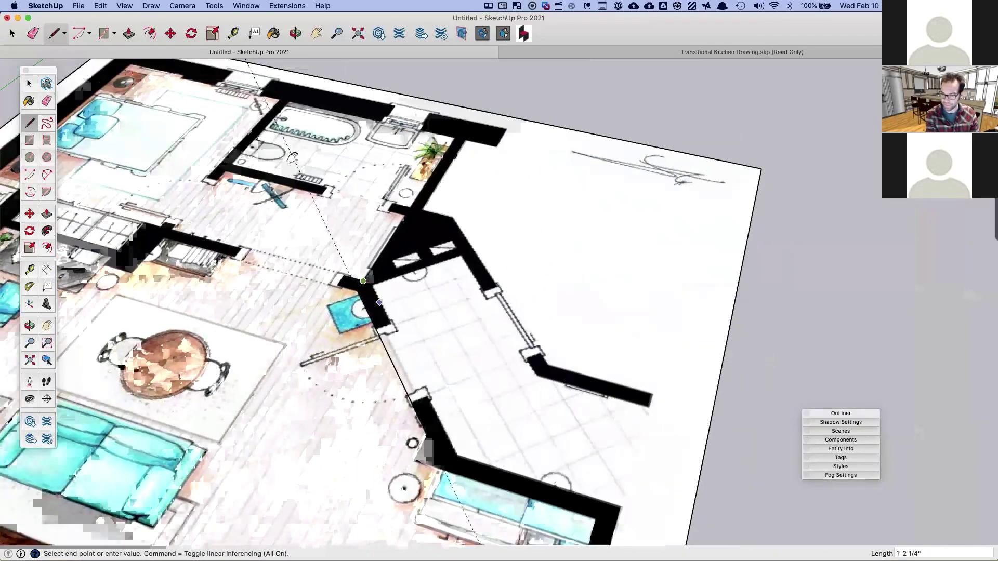
{"action": "mouse_move", "coordinate": [528, 390]}
{"action": "middle_mouse_down", "text": "shift"}
{"action": "mouse_move", "coordinate": [448, 240]}
{"action": "mouse_move", "coordinate": [552, 140]}
{"action": "middle_mouse_up", "text": "shift"}
{"action": "key", "text": "space"}
Step: Trace the kitchen's outer wall faces with connected lines, from the wall jog by the stools around the exterior corners to the angled entry wall
{"action": "scroll", "coordinate": [385, 290], "scroll_direction": "down", "scroll_amount": 3}
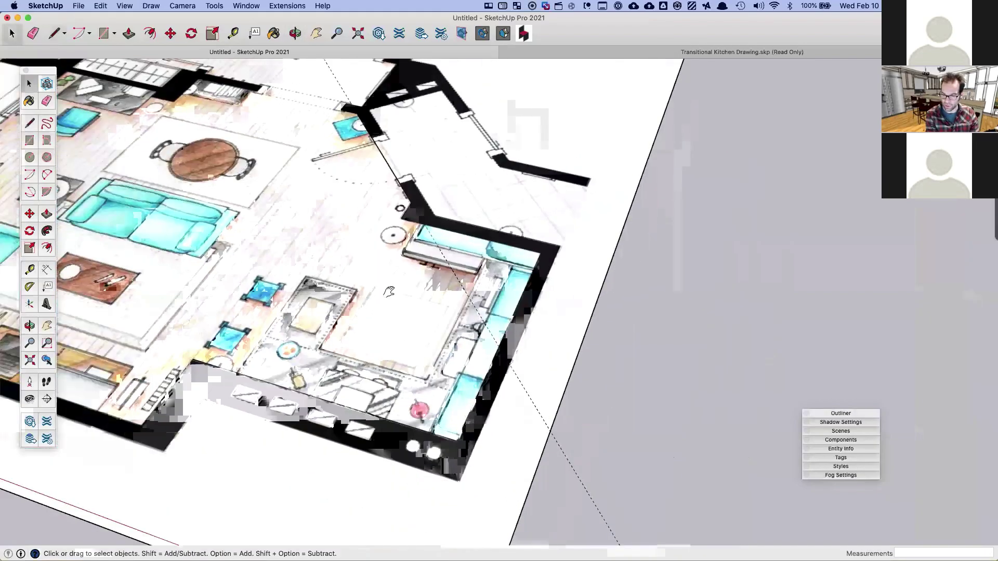
{"action": "middle_click_drag", "start_coordinate": [390, 289], "coordinate": [434, 277], "text": "shift"}
{"action": "key", "text": "l"}
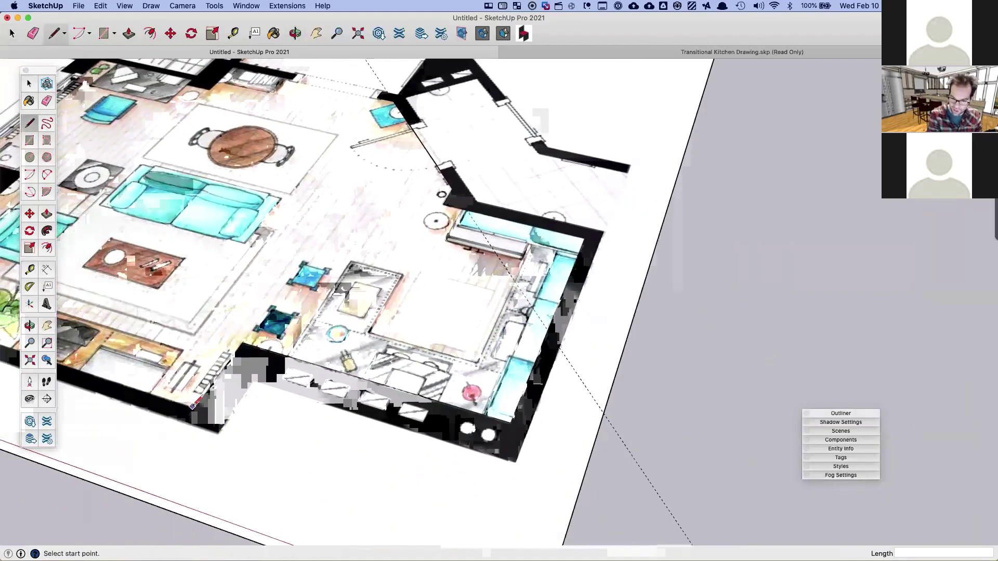
{"action": "left_click", "coordinate": [194, 409]}
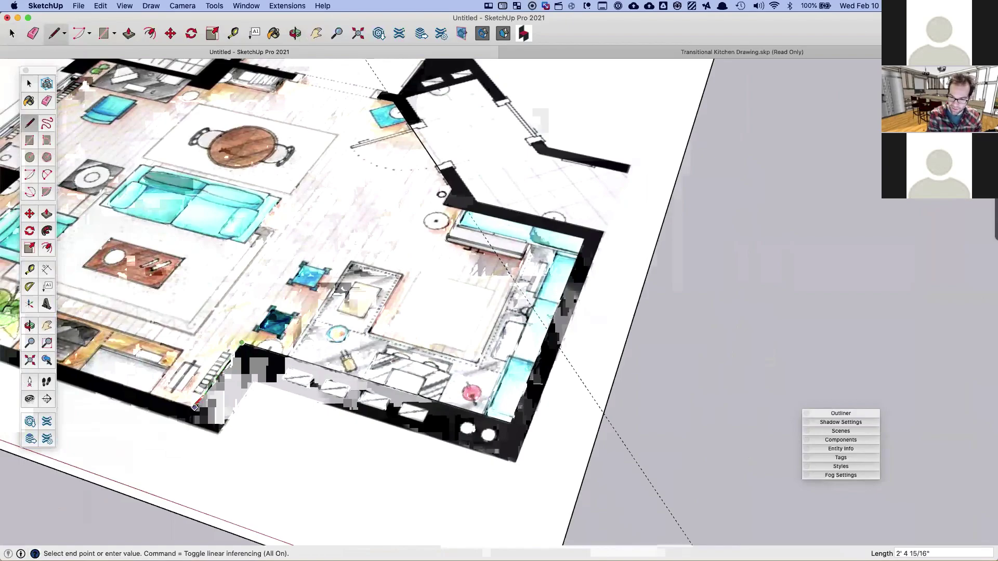
{"action": "left_click", "coordinate": [228, 420]}
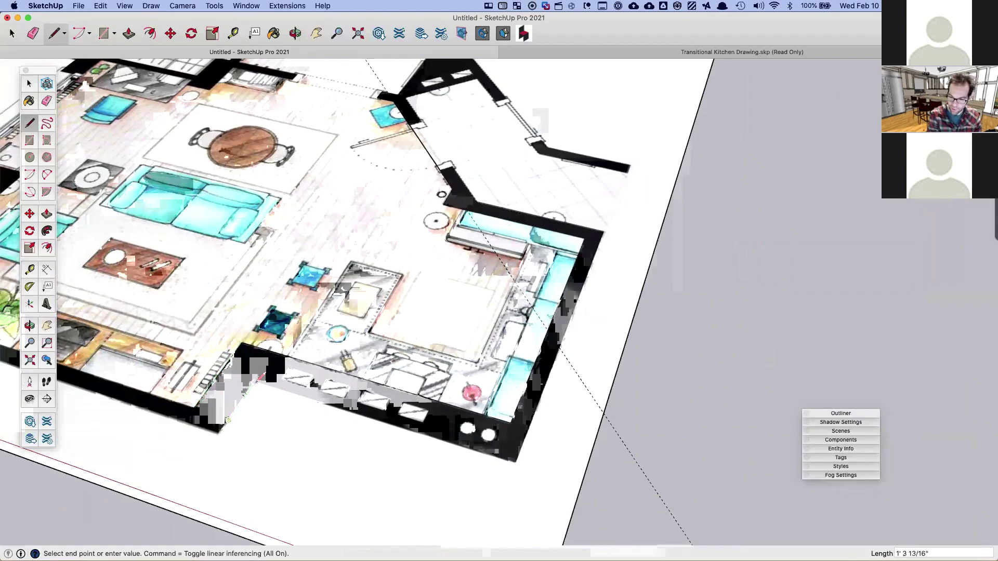
{"action": "left_click", "coordinate": [255, 382]}
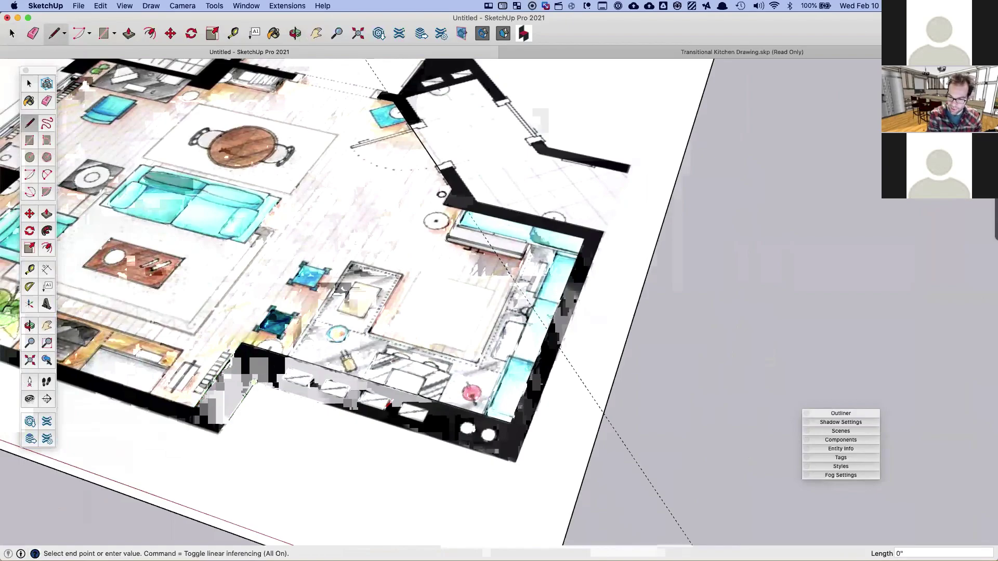
{"action": "left_click", "coordinate": [515, 463]}
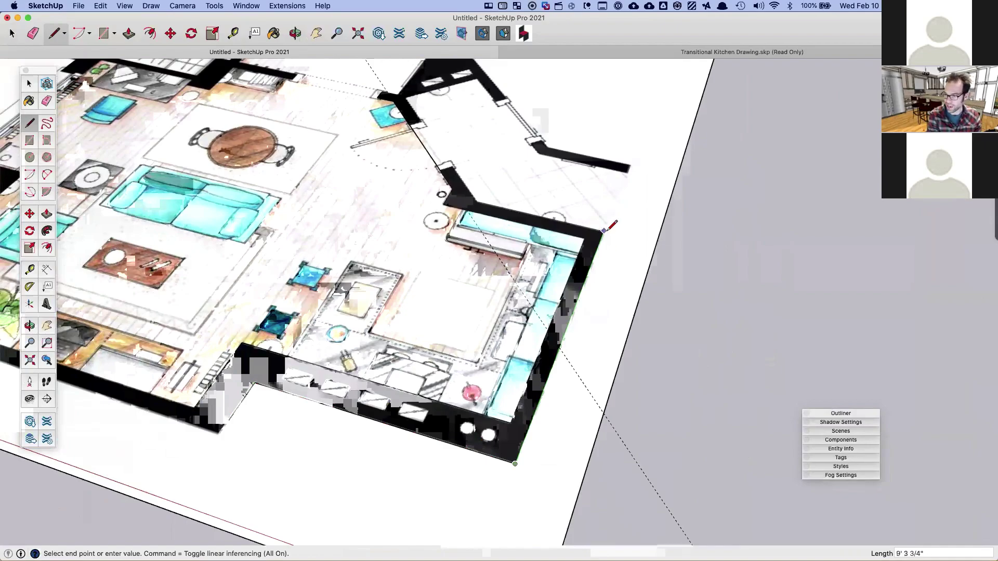
{"action": "left_click", "coordinate": [603, 230]}
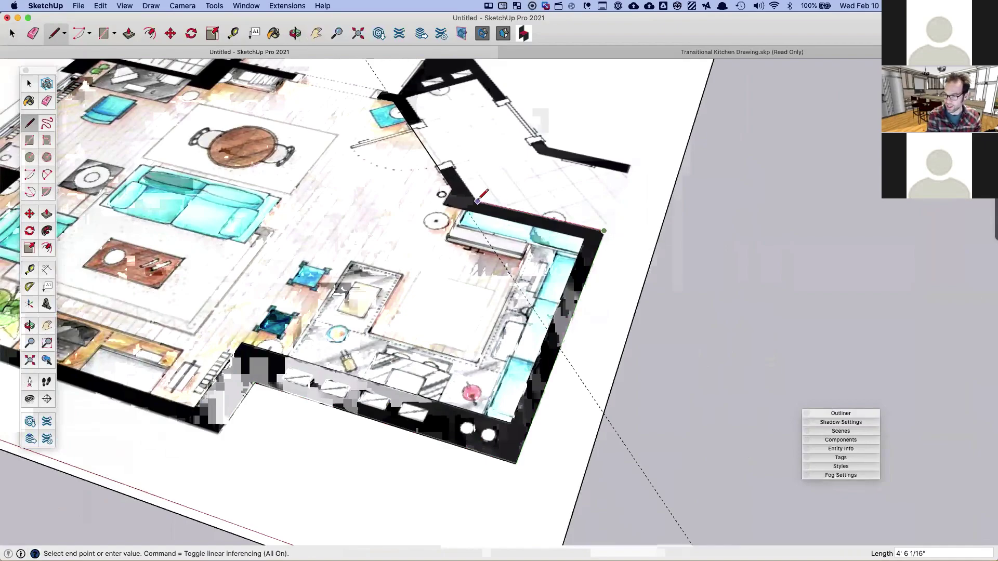
{"action": "scroll", "coordinate": [477, 201], "scroll_direction": "up", "scroll_amount": 5}
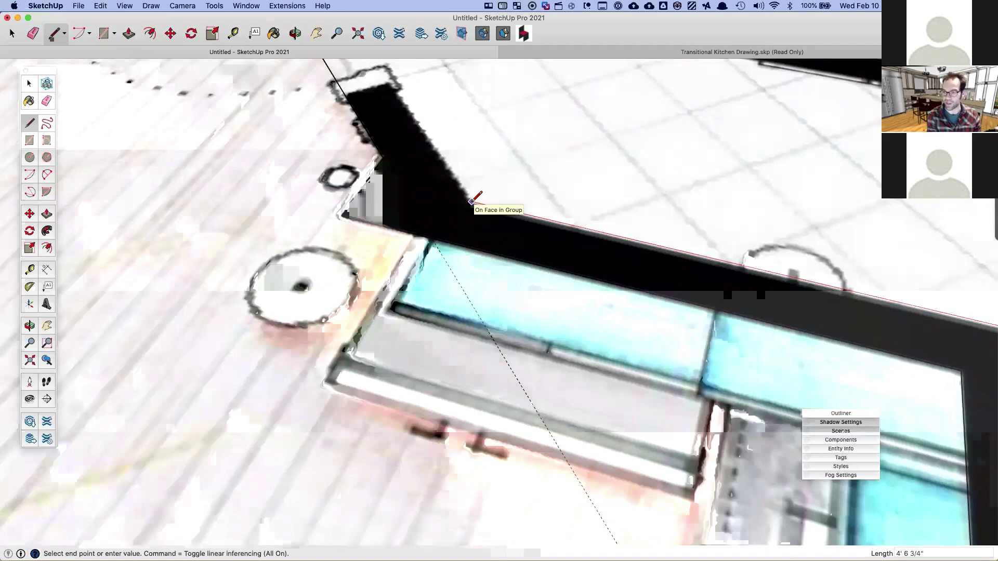
{"action": "left_click", "coordinate": [471, 201]}
{"action": "middle_click_drag", "start_coordinate": [443, 144], "coordinate": [442, 223]}
{"action": "key", "text": "super"}
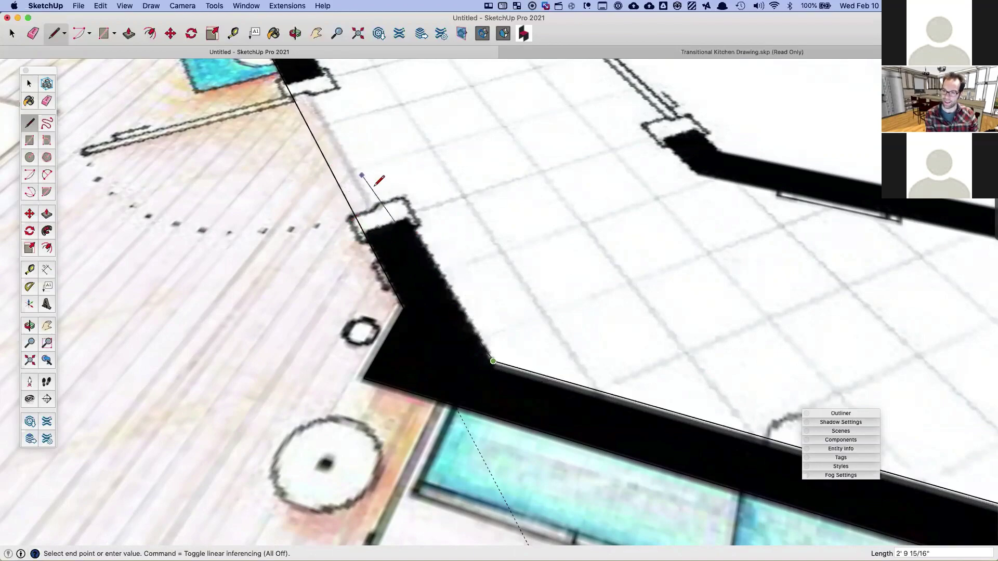
{"action": "key", "text": "Escape"}
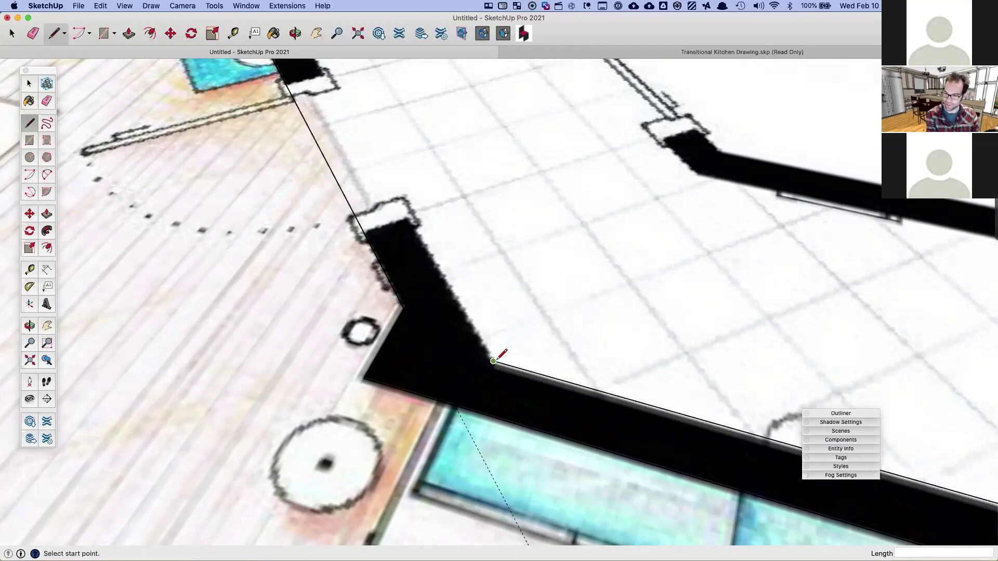
{"action": "left_click", "coordinate": [494, 361]}
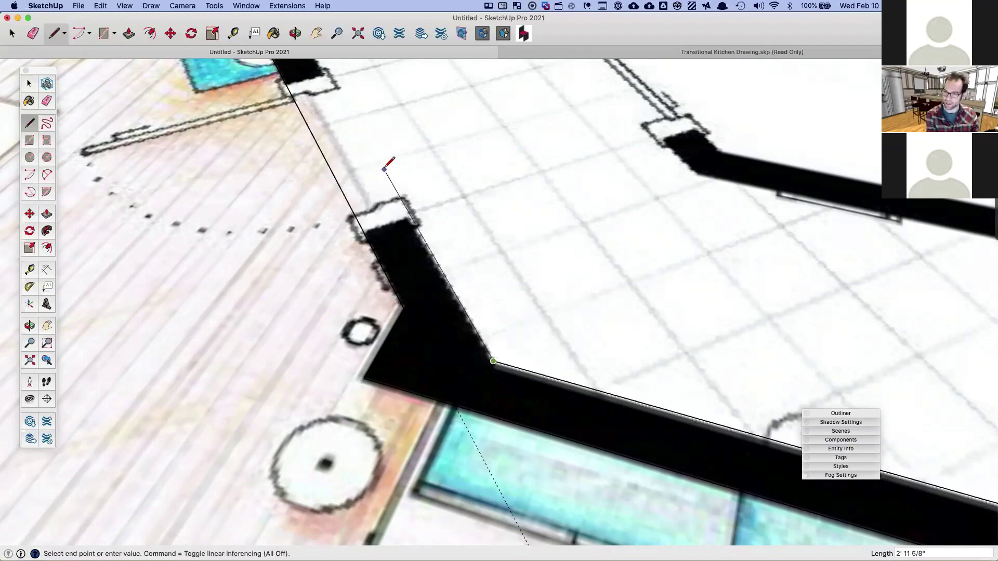
{"action": "scroll", "coordinate": [368, 154], "scroll_direction": "down", "scroll_amount": 5}
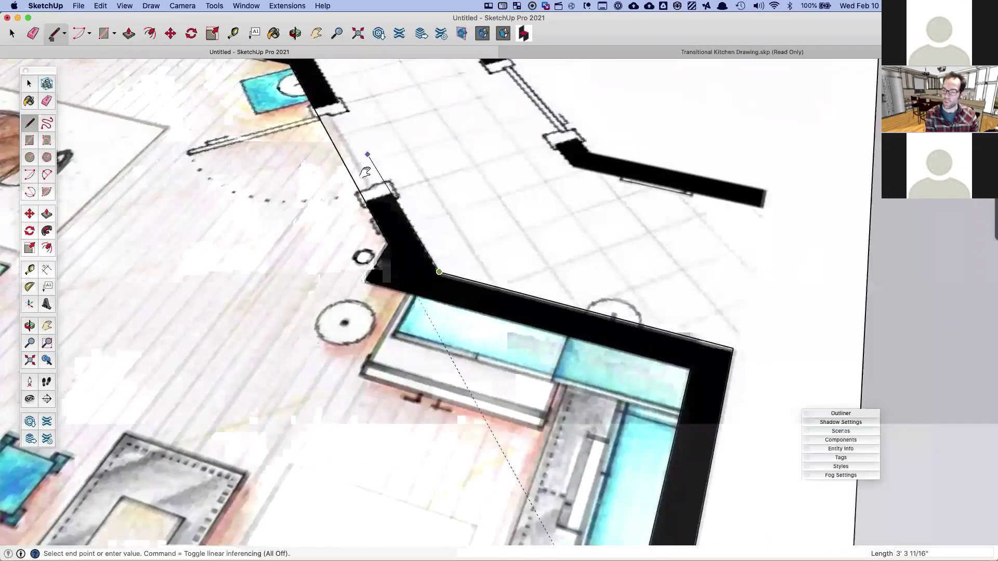
{"action": "middle_click_drag", "start_coordinate": [368, 154], "coordinate": [366, 289], "text": "shift"}
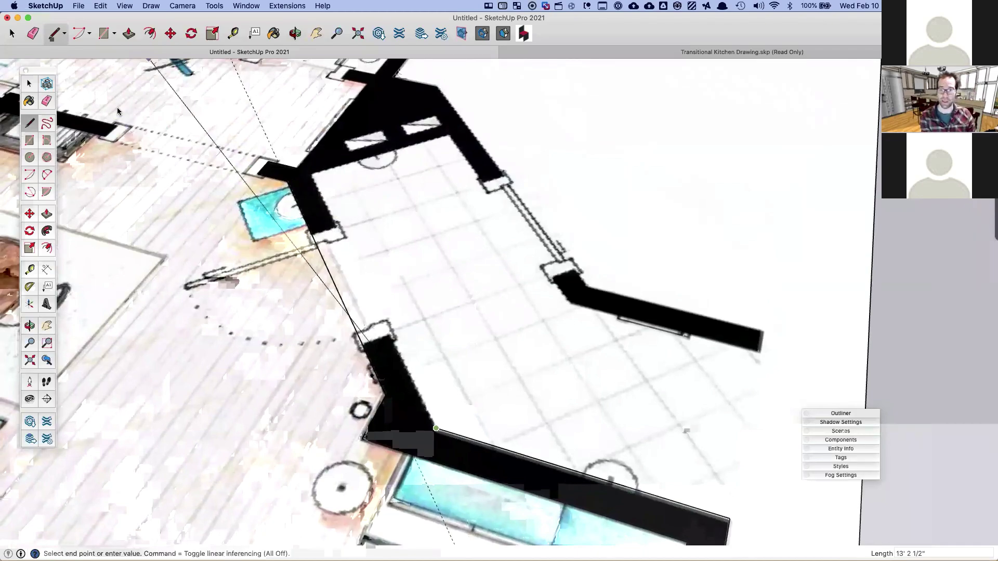
{"action": "key", "text": "space"}
Step: Place a guide parallel to the angled entry wall line through the kitchen's outer corner, and draw a line along it past the wall stub
{"action": "left_click", "coordinate": [232, 37]}
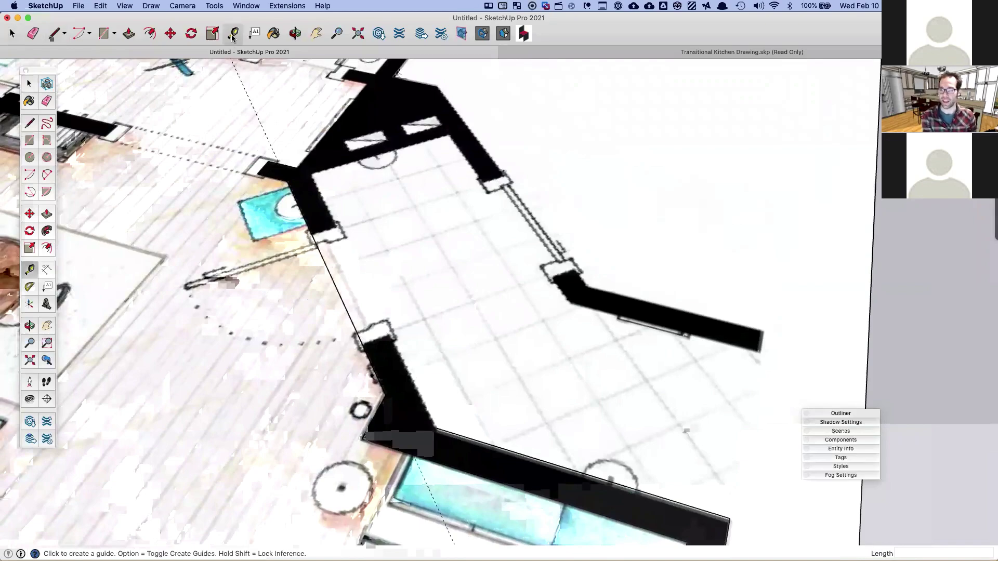
{"action": "left_click", "coordinate": [342, 295]}
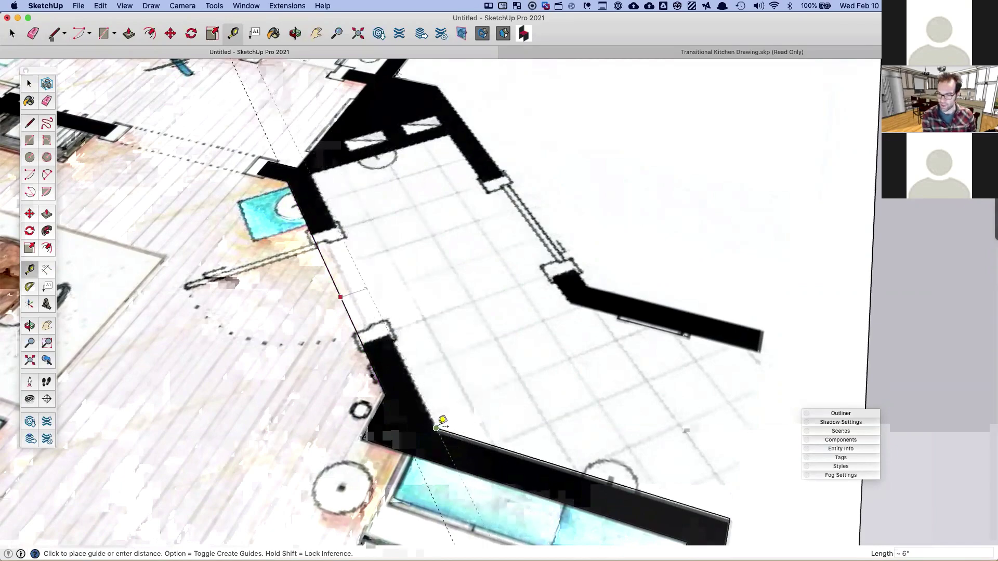
{"action": "left_click", "coordinate": [443, 420]}
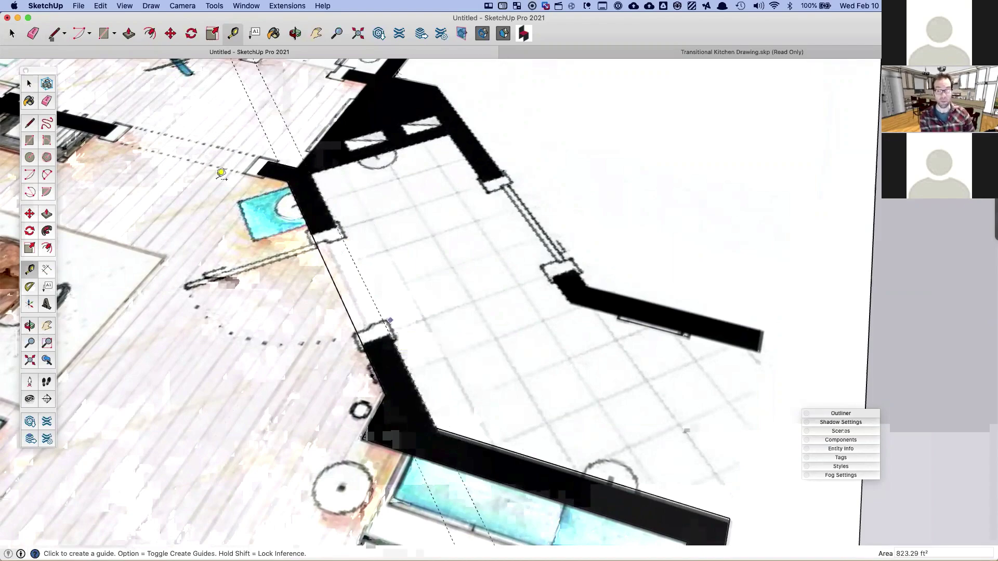
{"action": "left_click", "coordinate": [54, 33]}
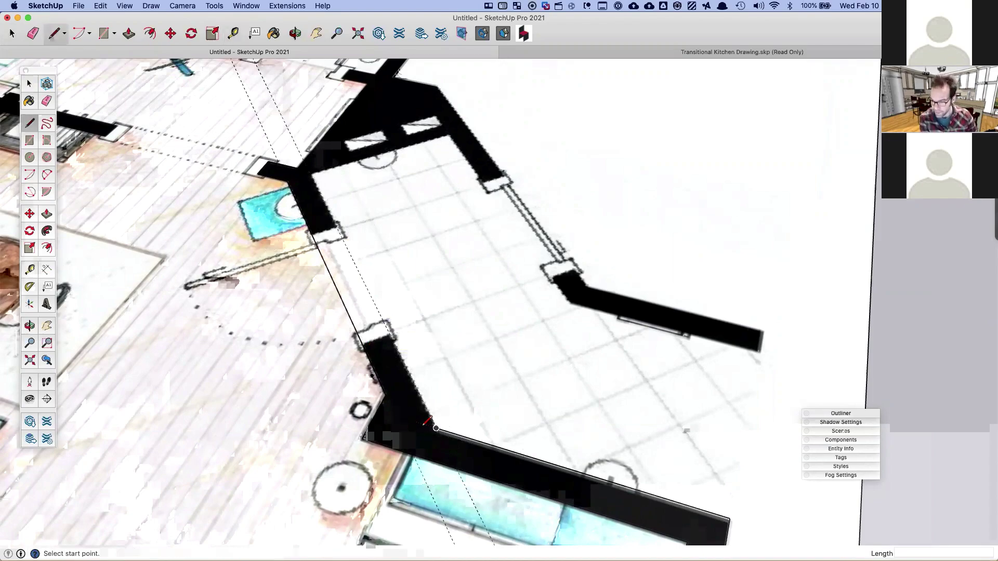
{"action": "left_click", "coordinate": [436, 428]}
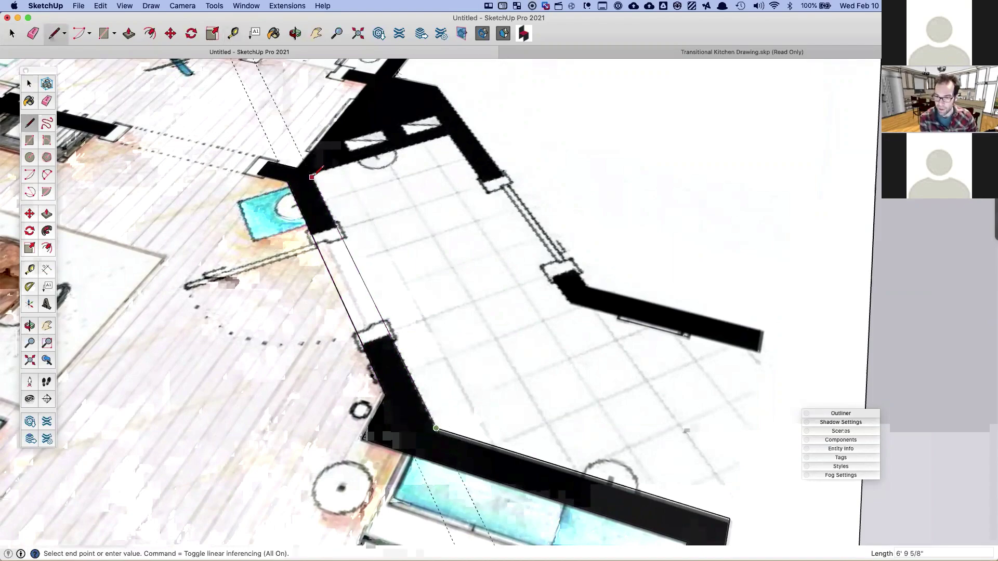
{"action": "scroll", "coordinate": [311, 173], "scroll_direction": "up", "scroll_amount": 3}
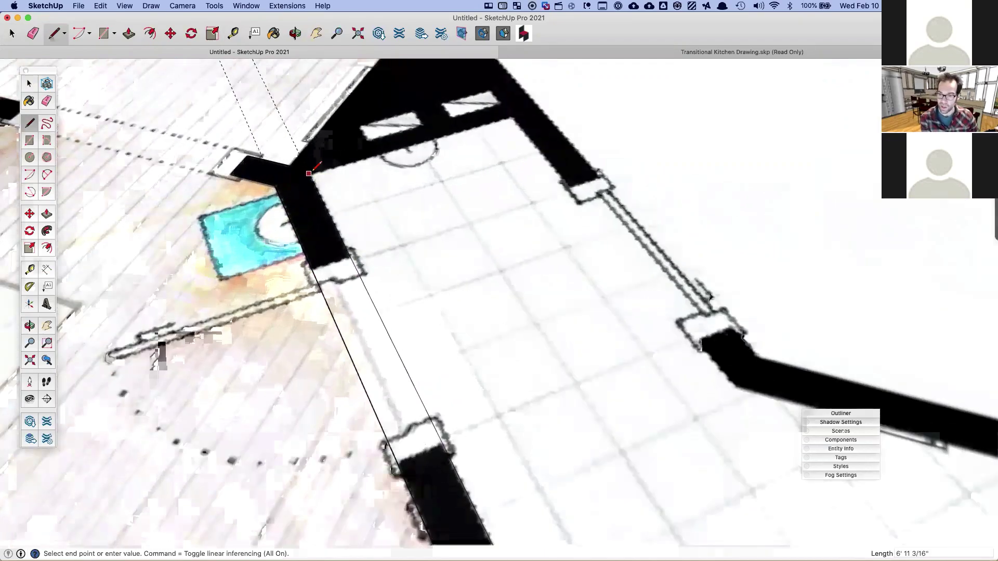
{"action": "left_click", "coordinate": [293, 136]}
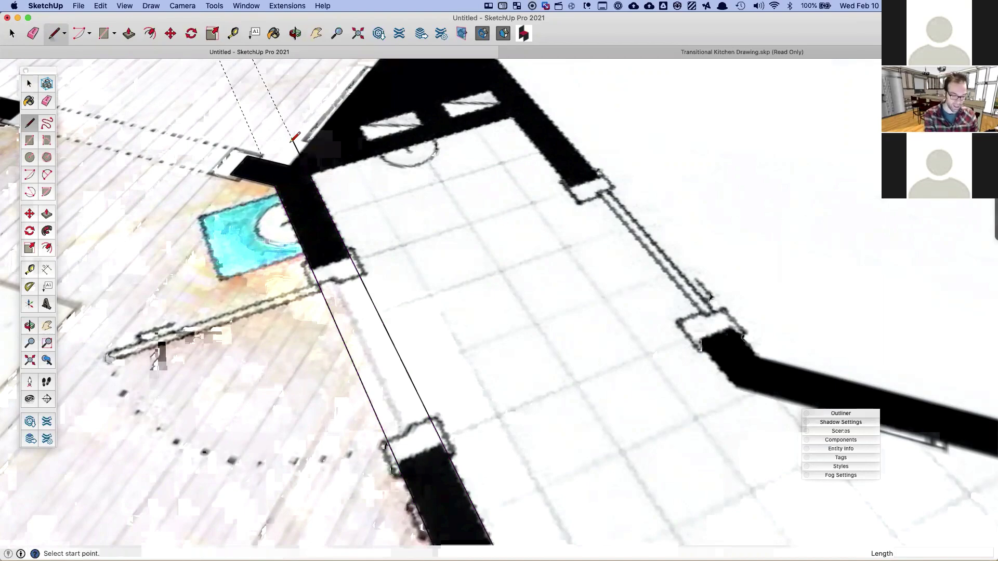
Step: Extend the stub's far face with a line to the outer angled wall line, closing the wall face, and erase the overshooting line end
{"action": "left_click", "coordinate": [264, 158]}
{"action": "left_click", "coordinate": [314, 166]}
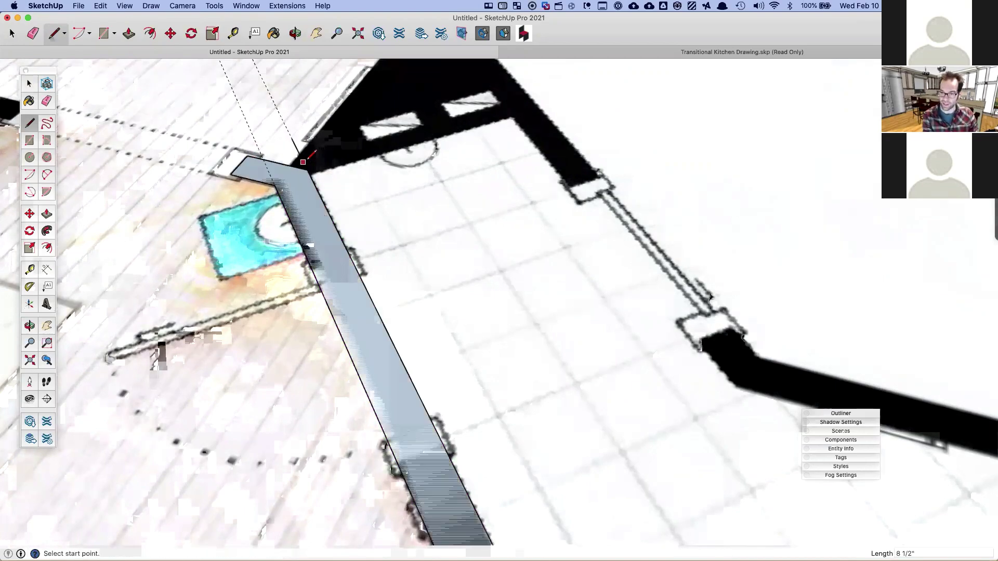
{"action": "key", "text": "space"}
{"action": "key", "text": "r"}
{"action": "key", "text": "e"}
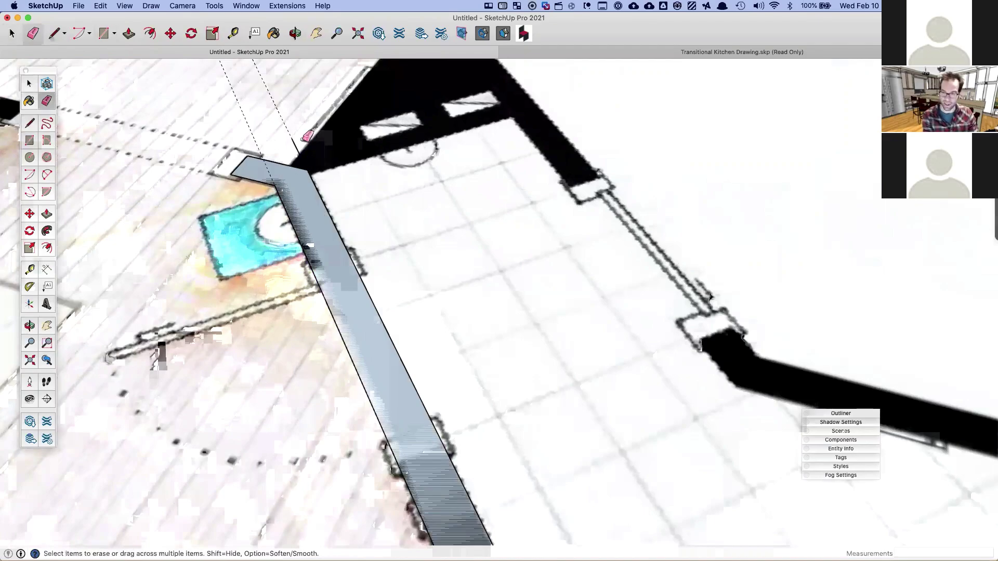
Step: Push/Pull the traced kitchen and entry wall face up 8'
{"action": "scroll", "coordinate": [280, 197], "scroll_direction": "down", "scroll_amount": 5}
{"action": "scroll", "coordinate": [280, 198], "scroll_direction": "down", "scroll_amount": 10}
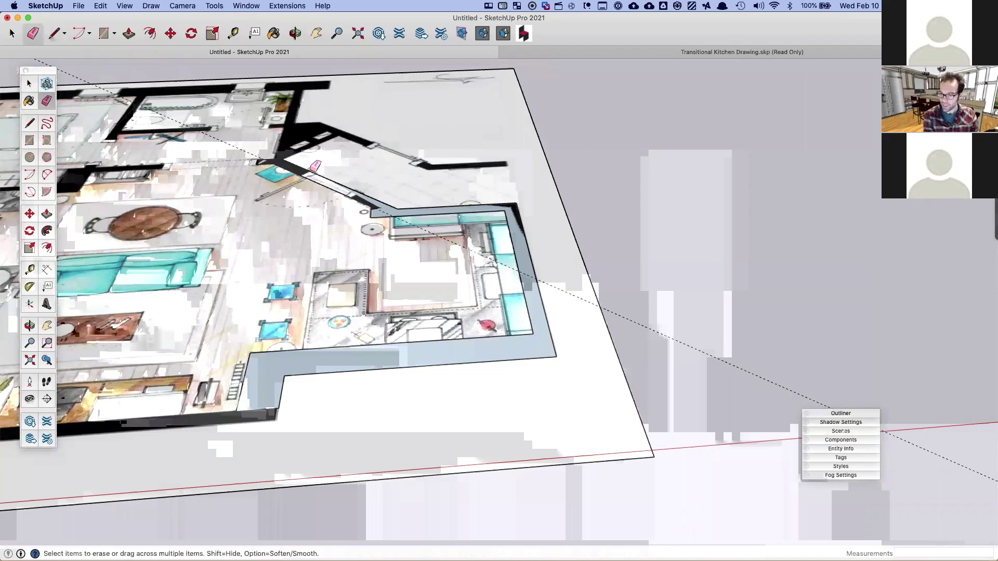
{"action": "middle_click_drag", "start_coordinate": [312, 170], "coordinate": [457, 188]}
{"action": "key", "text": "p"}
{"action": "left_click", "coordinate": [498, 270]}
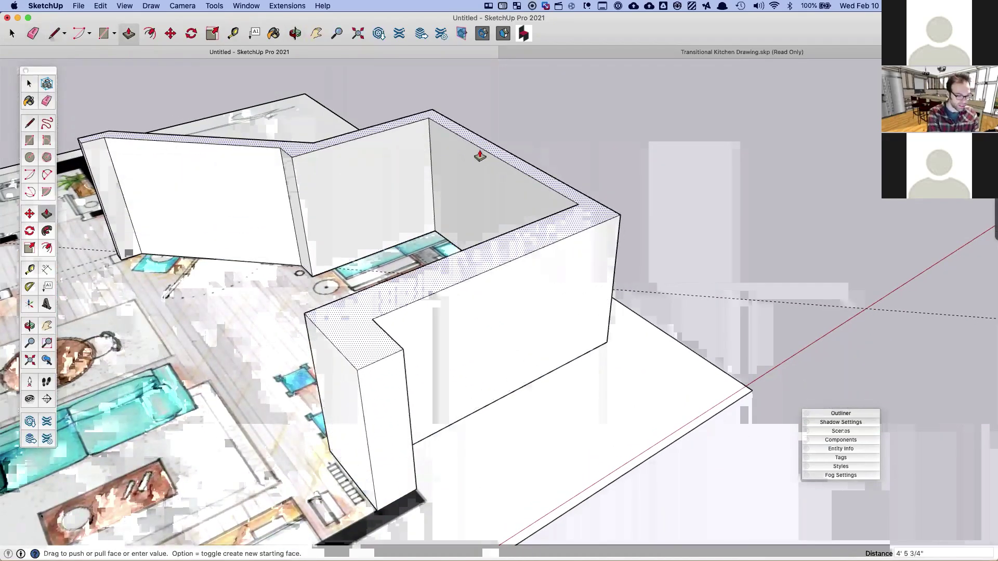
{"action": "type", "text": "8'"}
{"action": "key", "text": "Return"}
Step: Set the wall extrusion height to 90 inches
{"action": "middle_click_drag", "start_coordinate": [457, 258], "coordinate": [522, 290], "text": "shift"}
{"action": "scroll", "coordinate": [447, 275], "scroll_direction": "down", "scroll_amount": 5}
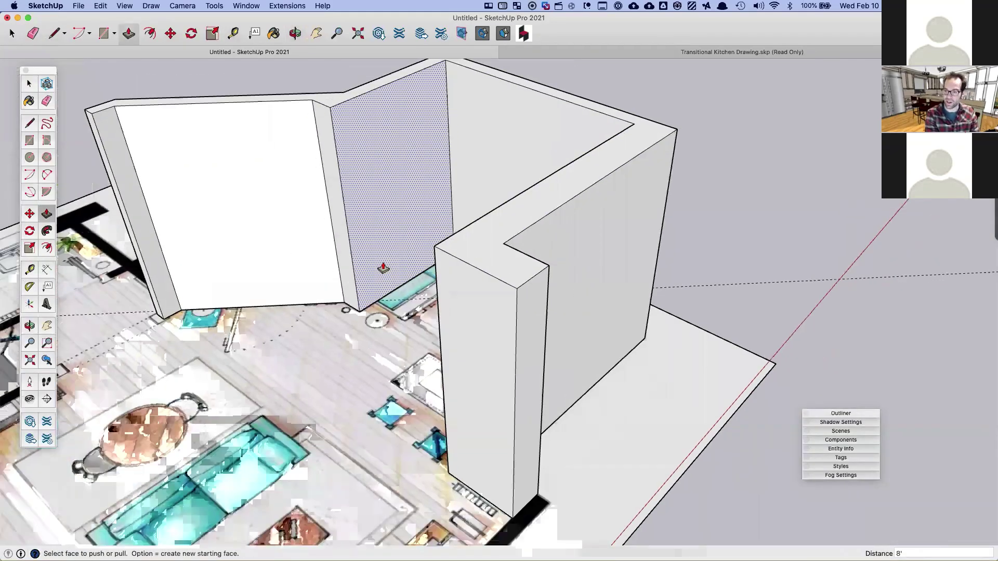
{"action": "middle_click_drag", "start_coordinate": [381, 267], "coordinate": [578, 256]}
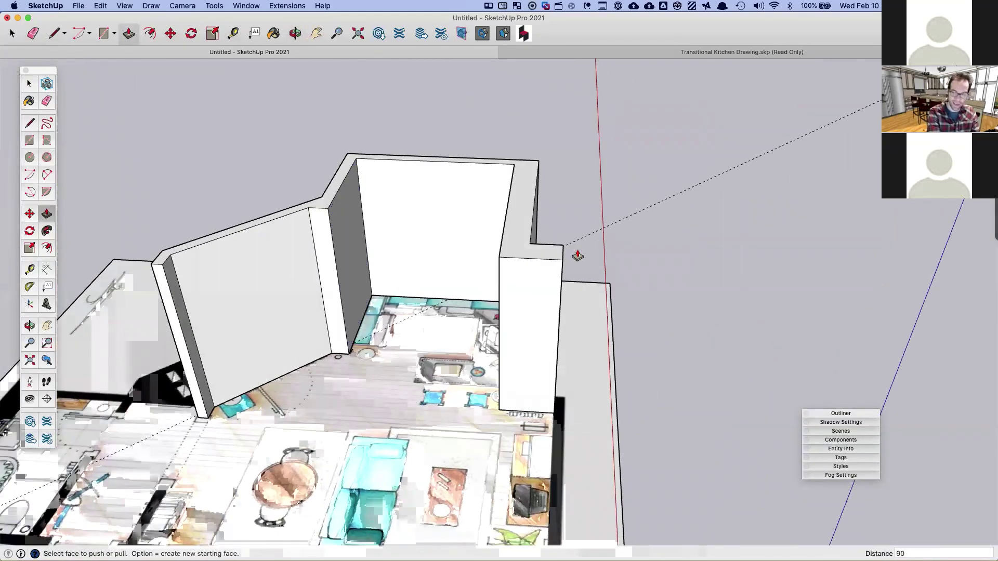
{"action": "key", "text": "space"}
Step: Delete all construction guides from the model
{"action": "middle_click_drag", "start_coordinate": [492, 276], "coordinate": [470, 317]}
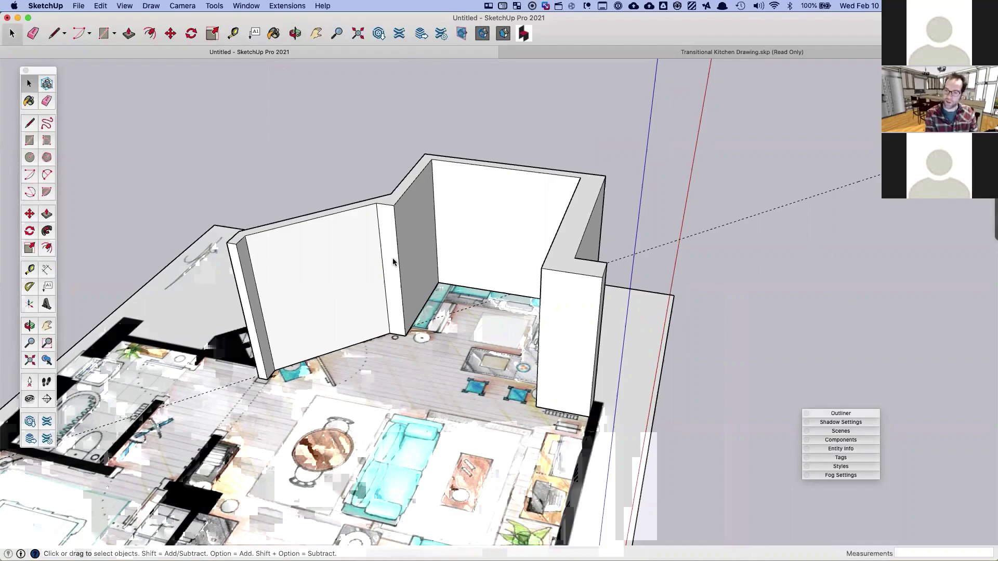
{"action": "key", "text": "o"}
{"action": "left_click_drag", "start_coordinate": [415, 298], "coordinate": [450, 328]}
{"action": "middle_click_drag", "start_coordinate": [450, 328], "coordinate": [360, 473]}
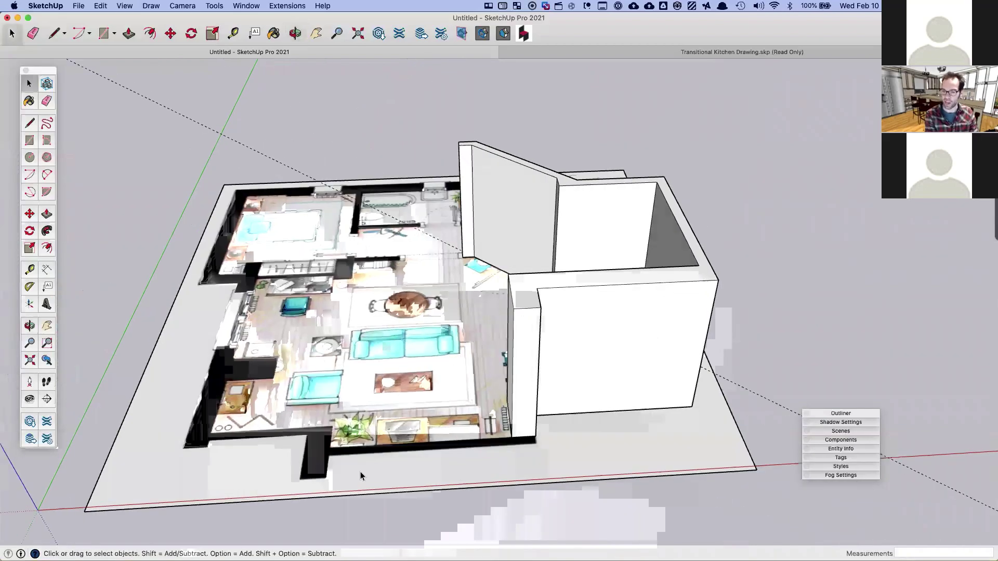
{"action": "middle_click_drag", "start_coordinate": [294, 292], "coordinate": [567, 355]}
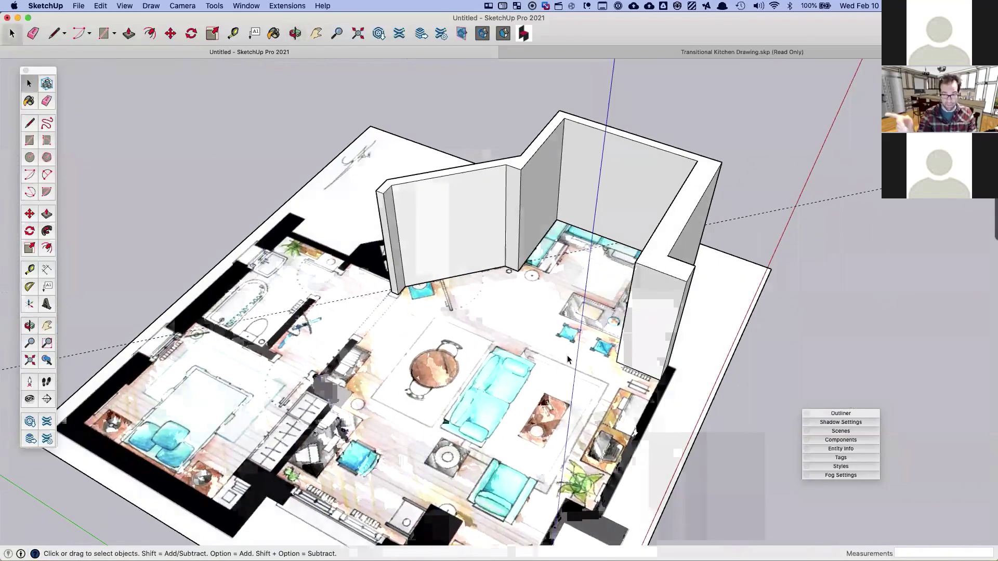
{"action": "middle_click_drag", "start_coordinate": [566, 355], "coordinate": [447, 335]}
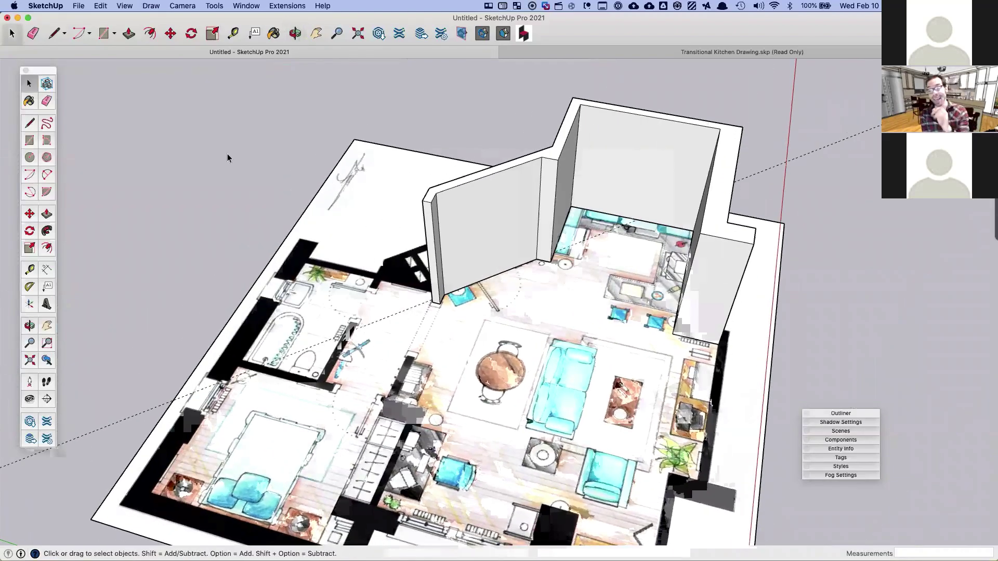
{"action": "left_click", "coordinate": [102, 6]}
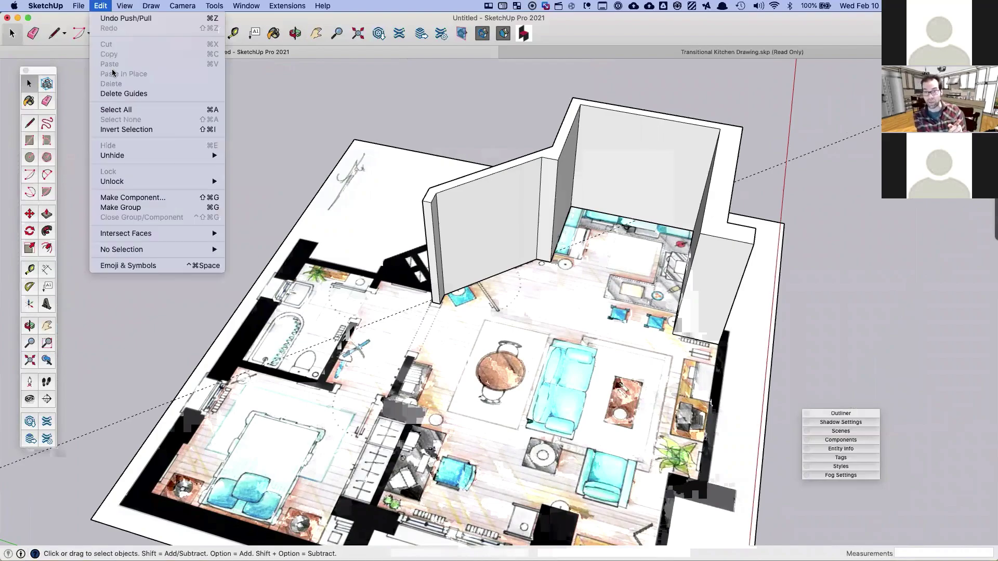
{"action": "left_click", "coordinate": [121, 93]}
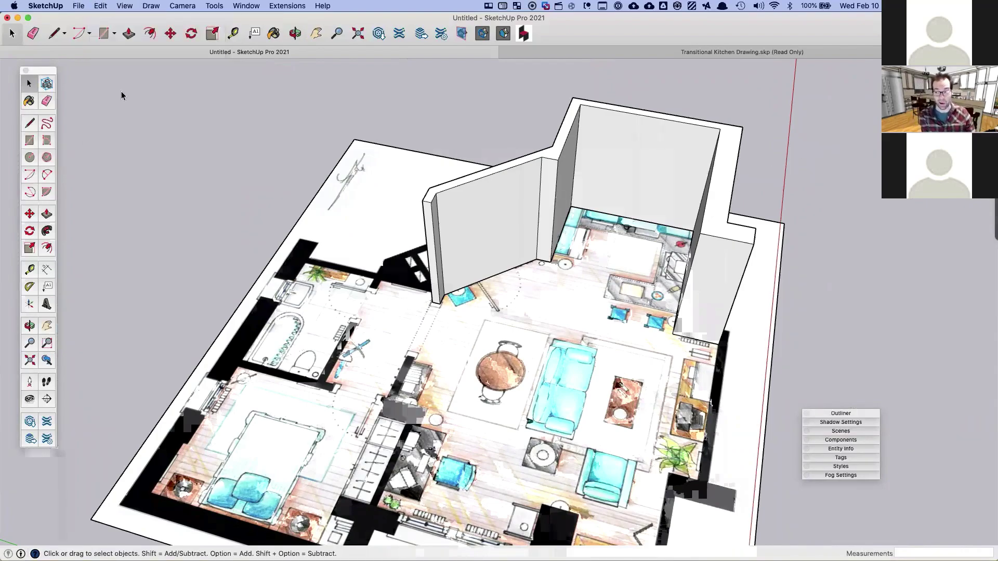
Step: Erase the stray vertical edge on the short stub at the end of the angled entry wall
{"action": "middle_click_drag", "start_coordinate": [312, 213], "coordinate": [274, 264]}
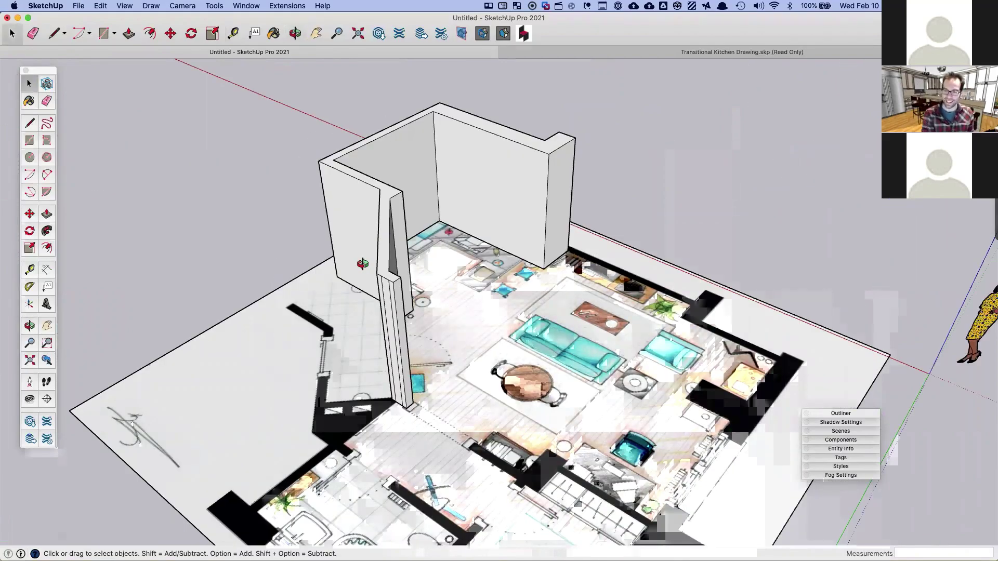
{"action": "scroll", "coordinate": [362, 264], "scroll_direction": "up", "scroll_amount": 3}
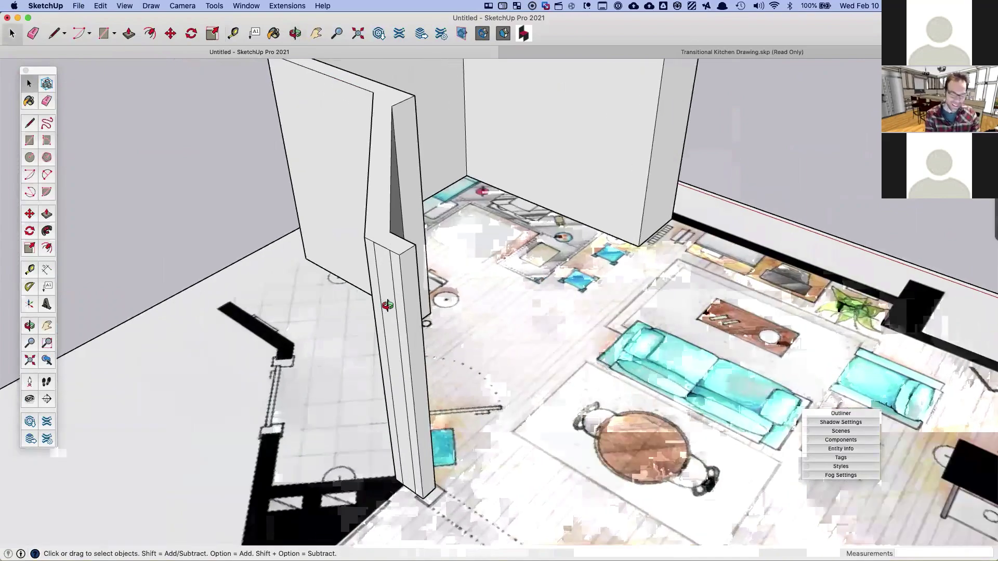
{"action": "key", "text": "e"}
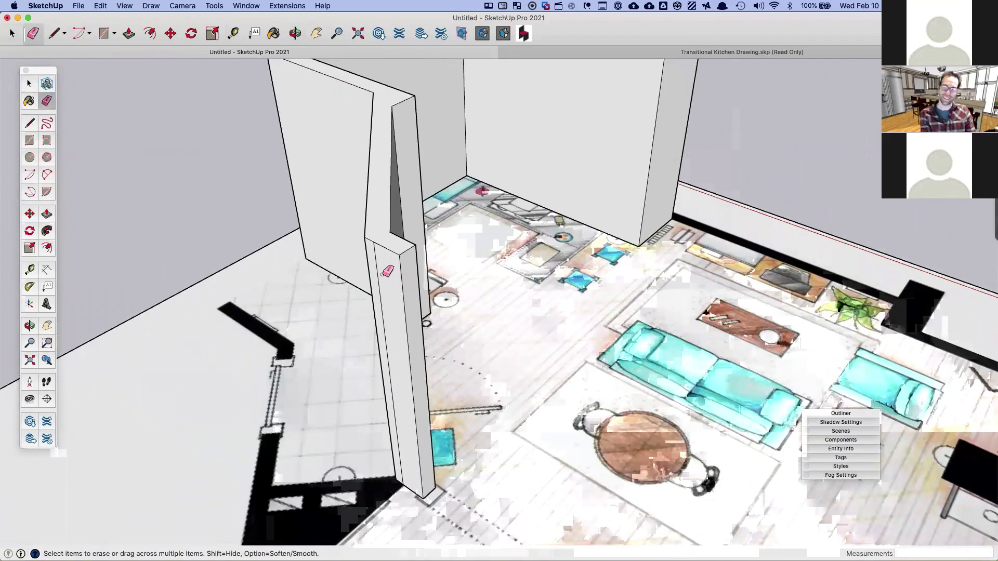
{"action": "key", "text": "space"}
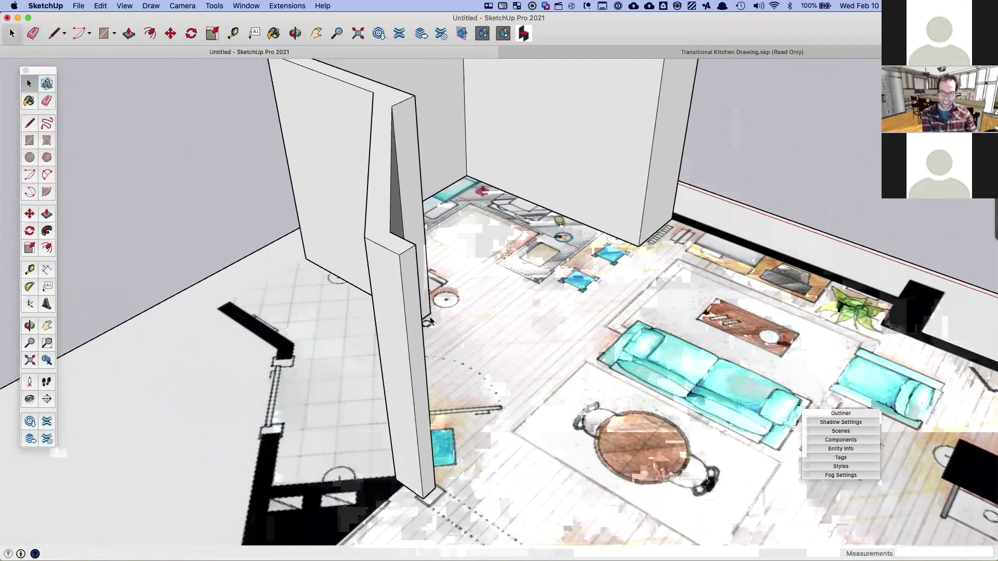
Step: Turn on the X-ray face style to see the floor plan through the extruded walls
{"action": "middle_click_drag", "start_coordinate": [424, 330], "coordinate": [510, 357]}
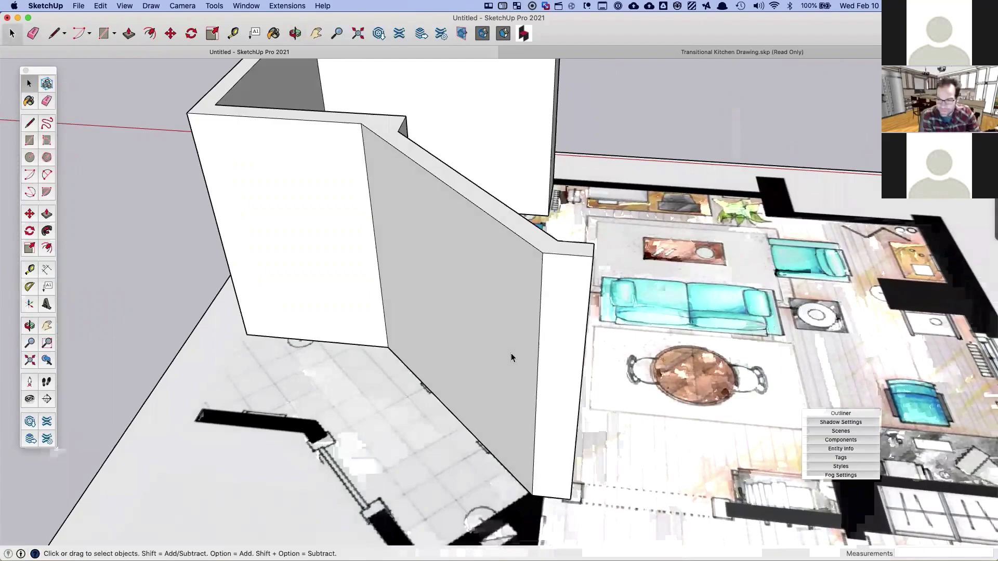
{"action": "middle_click_drag", "start_coordinate": [512, 358], "coordinate": [451, 314]}
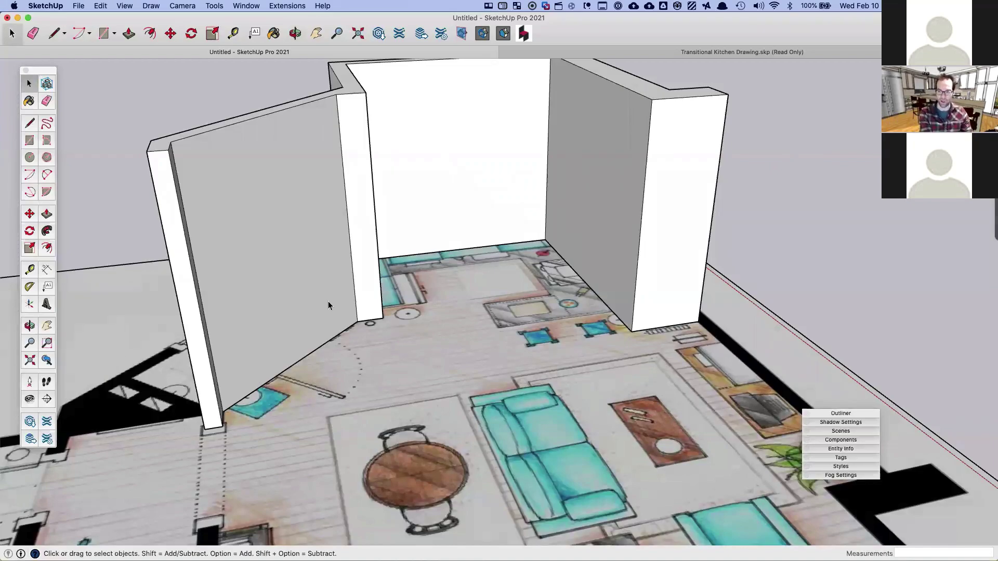
{"action": "middle_click_drag", "start_coordinate": [484, 312], "coordinate": [323, 356]}
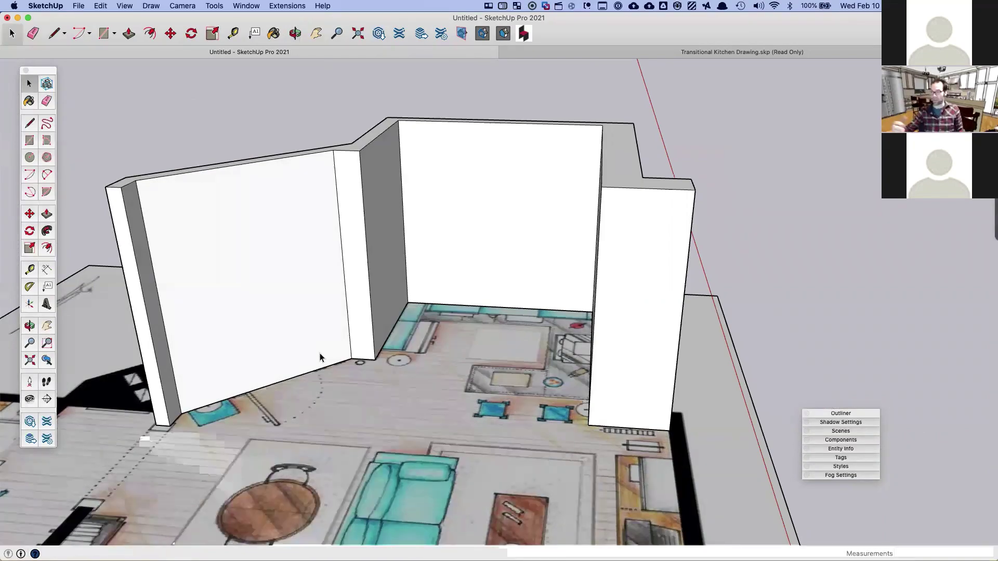
{"action": "left_click", "coordinate": [127, 5]}
{"action": "mouse_move", "coordinate": [156, 182]}
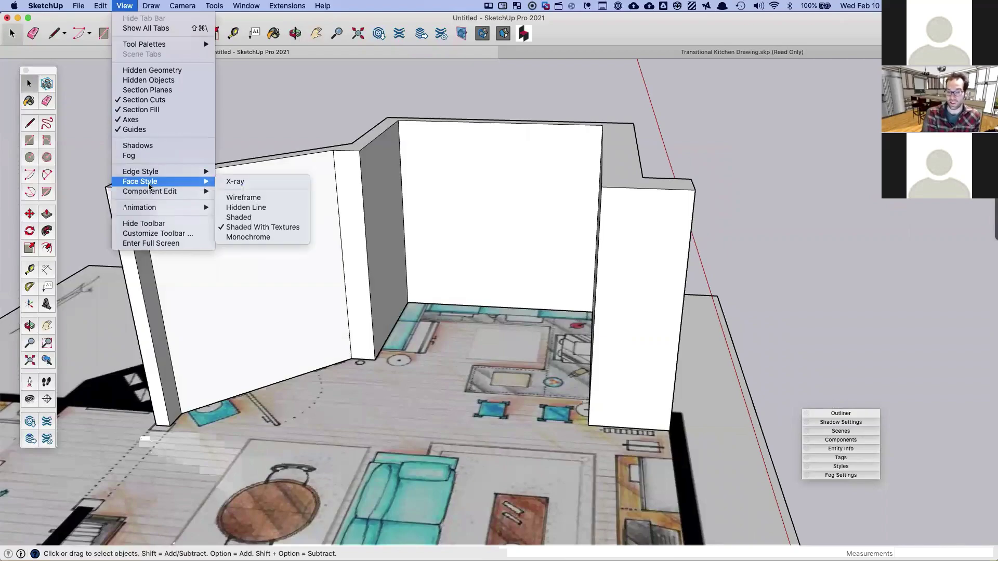
{"action": "left_click", "coordinate": [245, 183]}
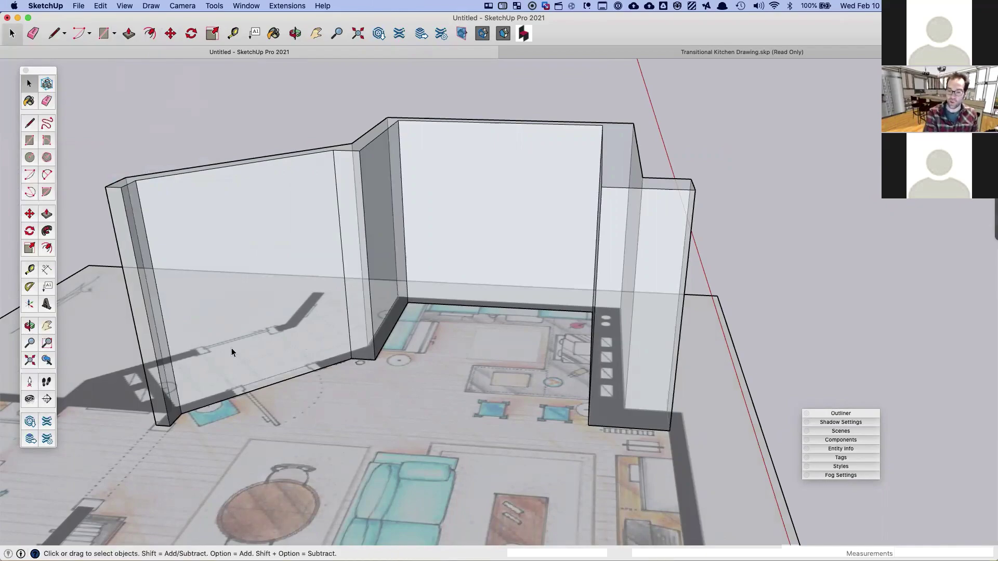
Step: Place a vertical guide 1' 9 7/16" from the angled entry wall's stub-side edge, at the near jamb of the entry door opening
{"action": "scroll", "coordinate": [232, 353], "scroll_direction": "up", "scroll_amount": 3}
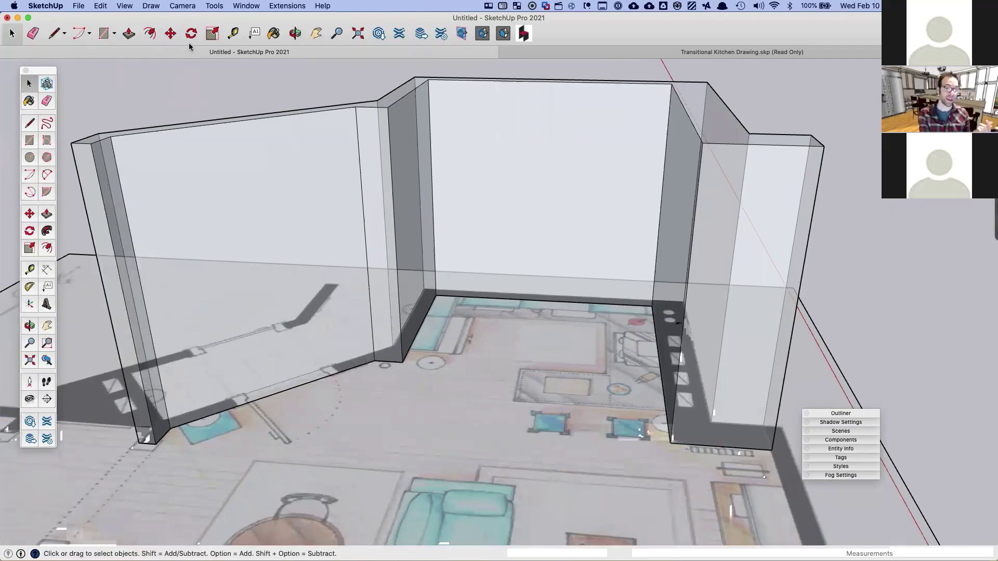
{"action": "left_click", "coordinate": [233, 33]}
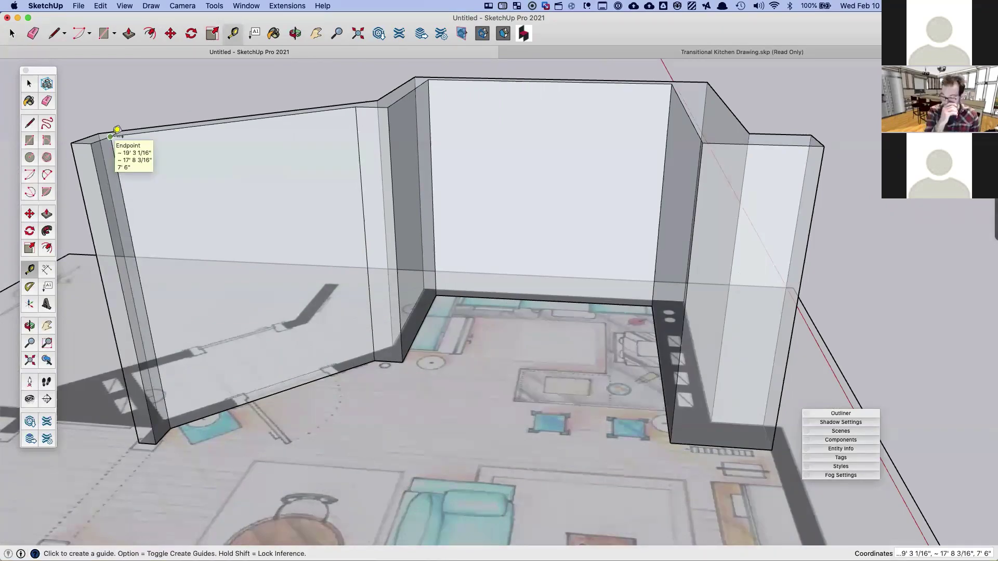
{"action": "left_click", "coordinate": [134, 255]}
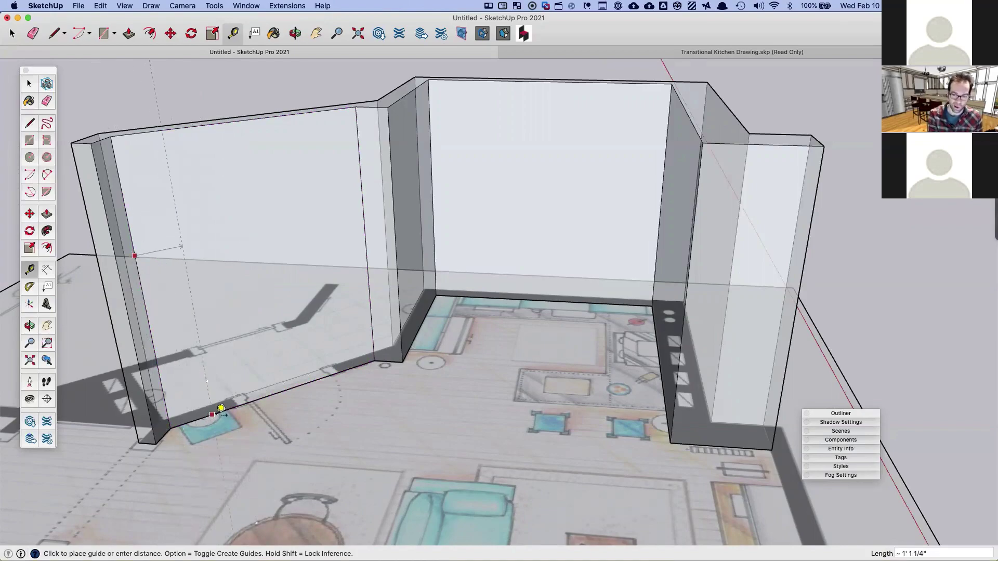
{"action": "scroll", "coordinate": [236, 402], "scroll_direction": "up", "scroll_amount": 5}
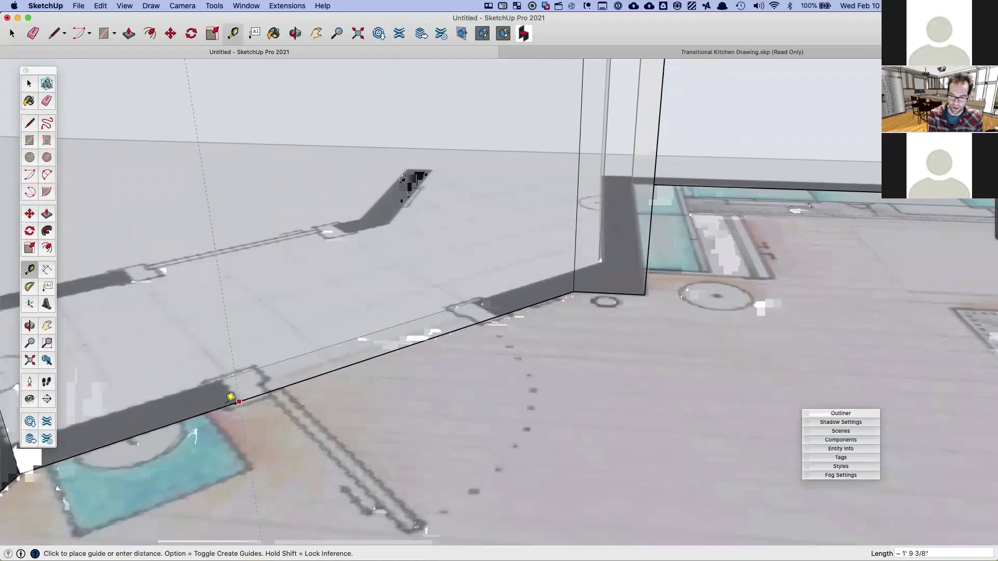
{"action": "scroll", "coordinate": [228, 398], "scroll_direction": "up", "scroll_amount": 5}
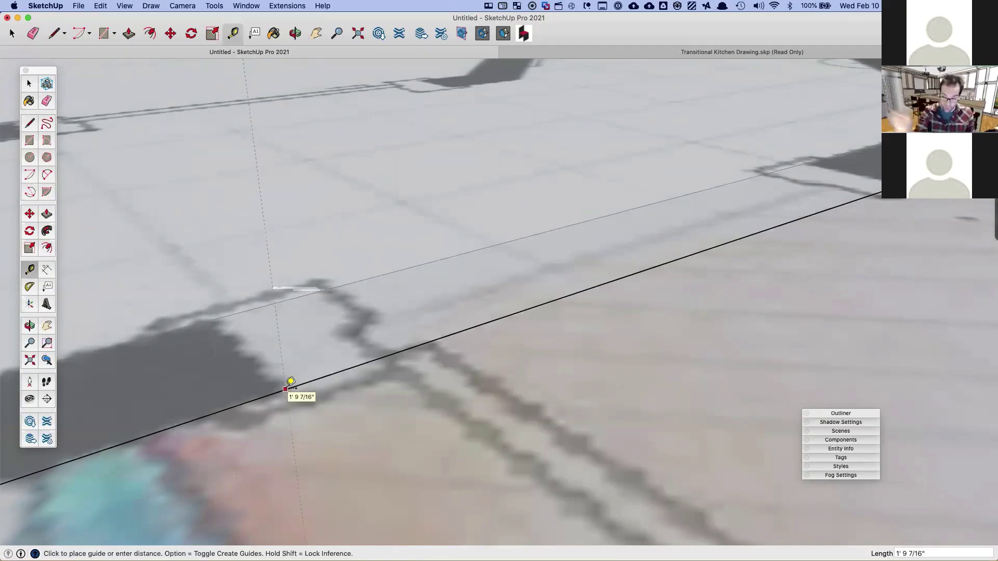
{"action": "left_click", "coordinate": [290, 382]}
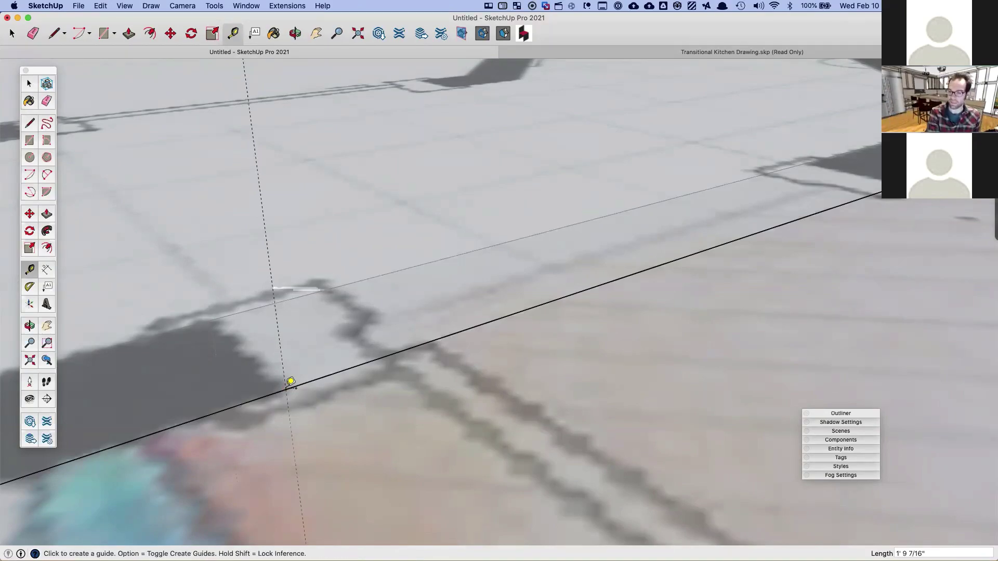
{"action": "scroll", "coordinate": [291, 382], "scroll_direction": "down", "scroll_amount": 5}
{"action": "scroll", "coordinate": [291, 382], "scroll_direction": "down", "scroll_amount": 2}
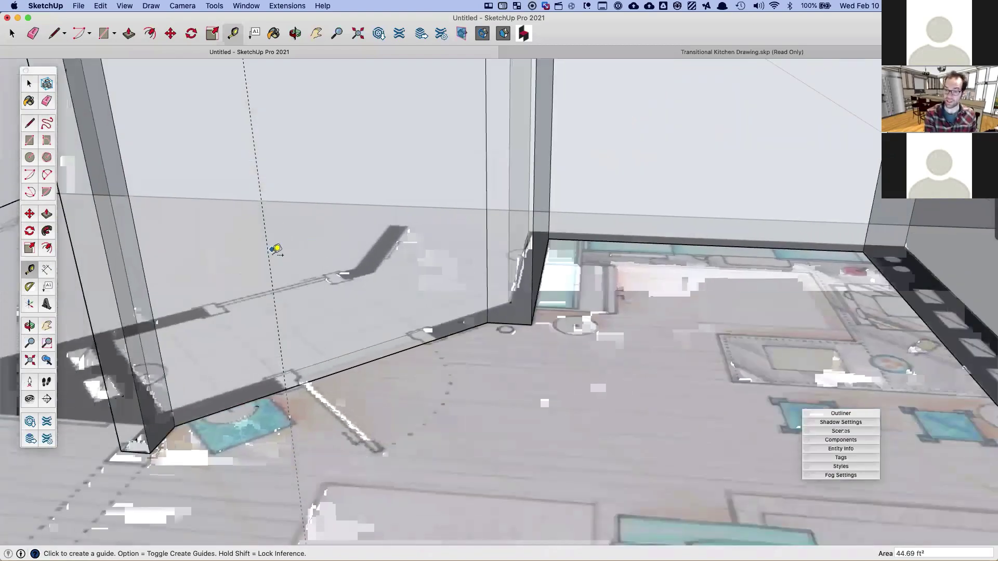
Step: Place a vertical guide 3' from the near-jamb guide, at the far jamb of the entry door opening
{"action": "scroll", "coordinate": [276, 251], "scroll_direction": "down", "scroll_amount": 3}
{"action": "left_click", "coordinate": [272, 275]}
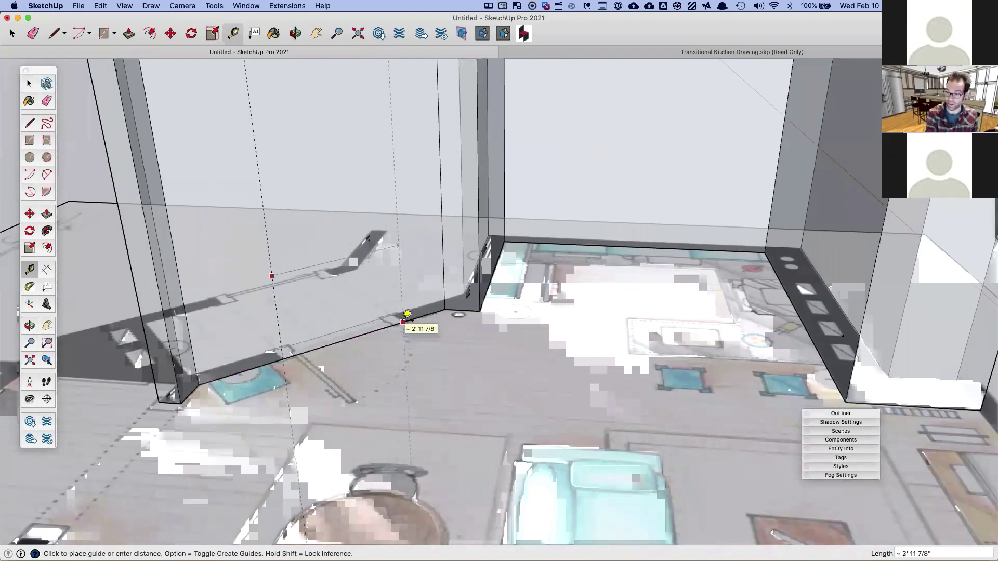
{"action": "scroll", "coordinate": [409, 314], "scroll_direction": "up", "scroll_amount": 2}
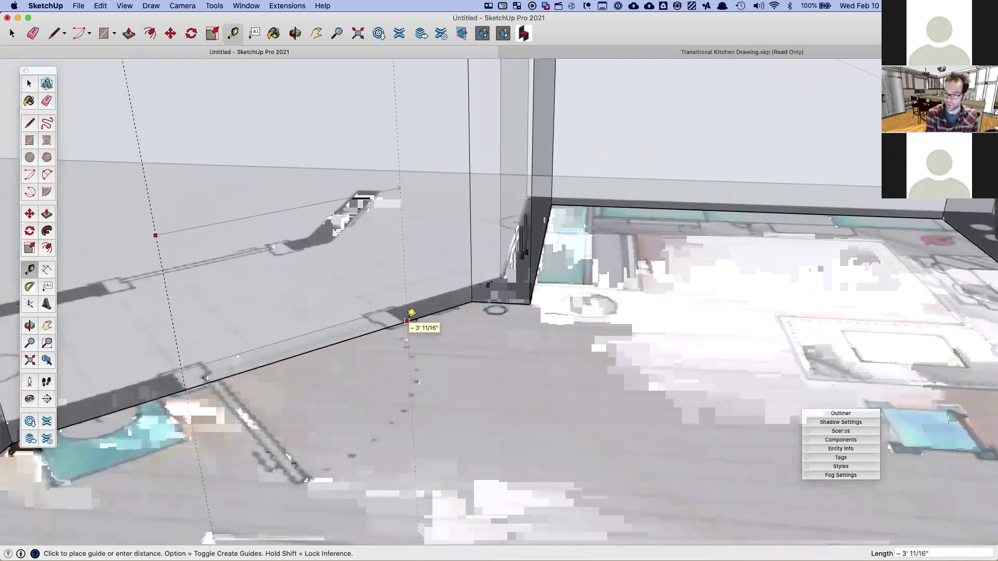
{"action": "scroll", "coordinate": [408, 314], "scroll_direction": "up", "scroll_amount": 3}
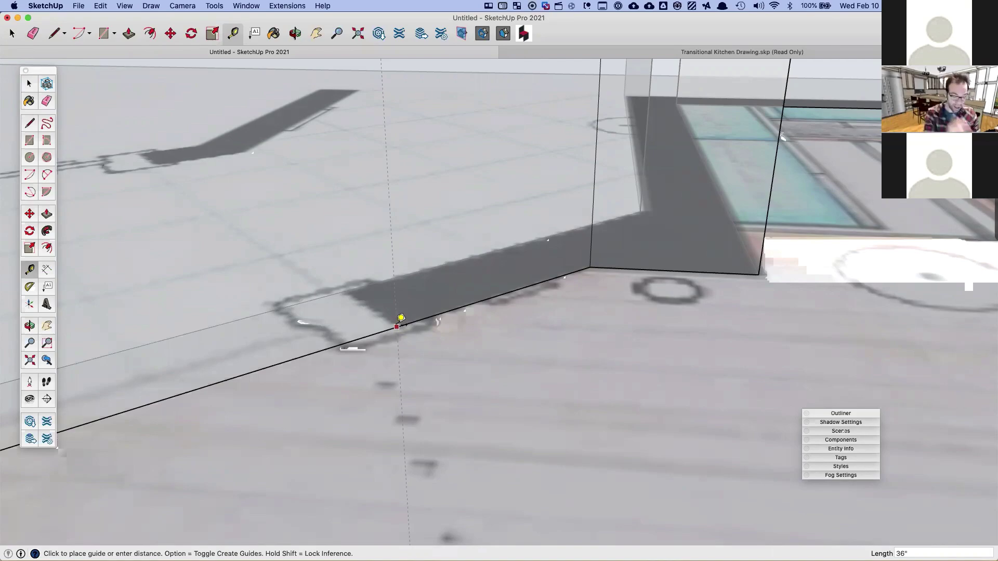
{"action": "scroll", "coordinate": [397, 327], "scroll_direction": "down", "scroll_amount": 3}
{"action": "scroll", "coordinate": [347, 337], "scroll_direction": "down", "scroll_amount": 4}
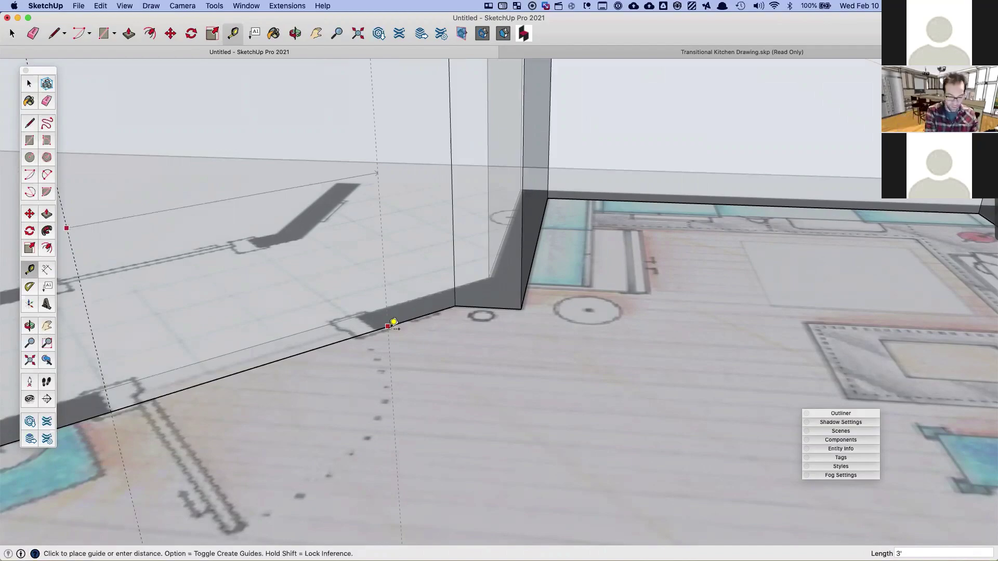
{"action": "left_click", "coordinate": [394, 323]}
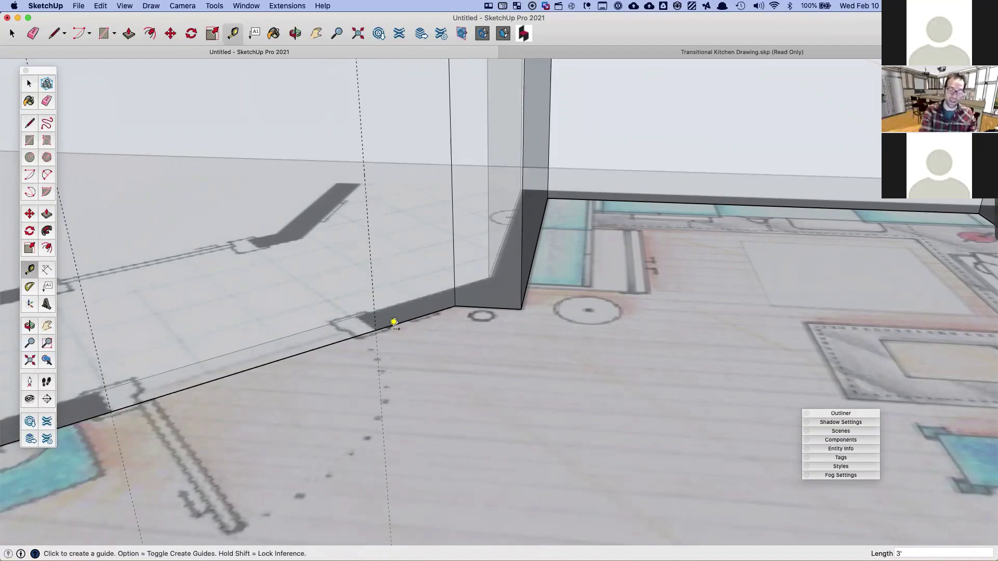
Step: Place a horizontal guide 6'8" above the bottom edge of the angled entry wall to mark the door head
{"action": "scroll", "coordinate": [393, 323], "scroll_direction": "down", "scroll_amount": 10}
{"action": "middle_click_drag", "start_coordinate": [383, 267], "coordinate": [378, 360]}
{"action": "left_click", "coordinate": [379, 374]}
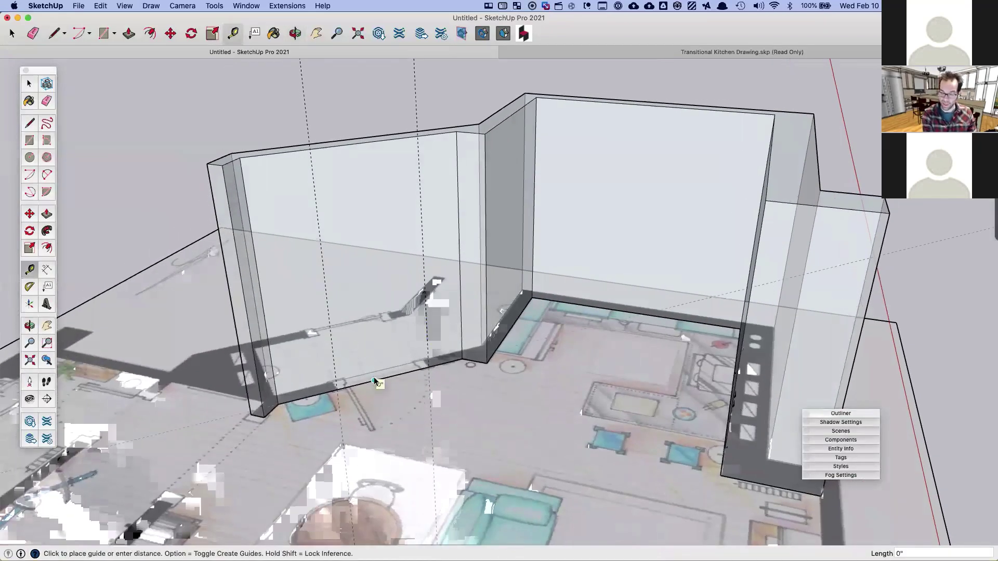
{"action": "key", "text": "space"}
{"action": "left_click", "coordinate": [233, 33]}
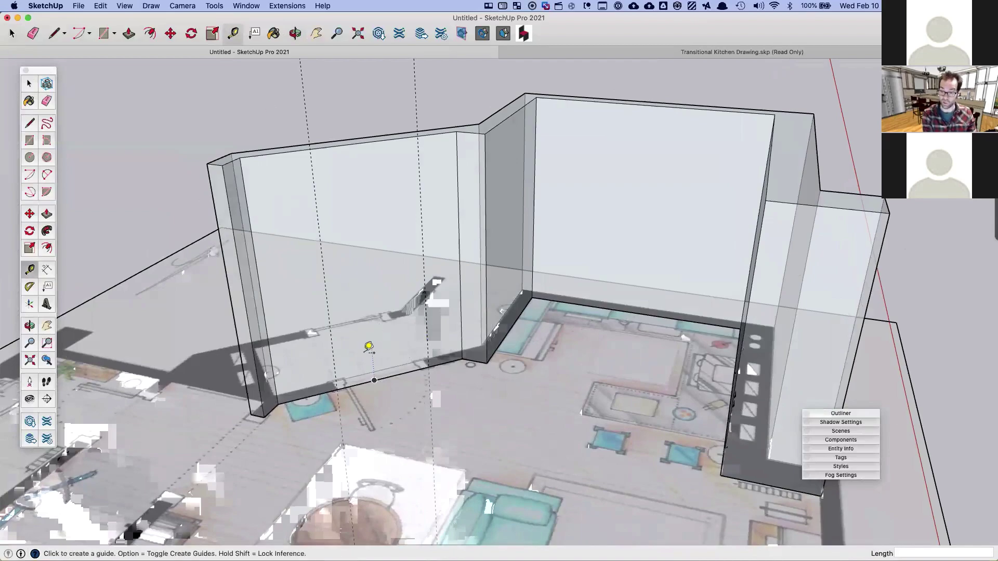
{"action": "left_click", "coordinate": [361, 376]}
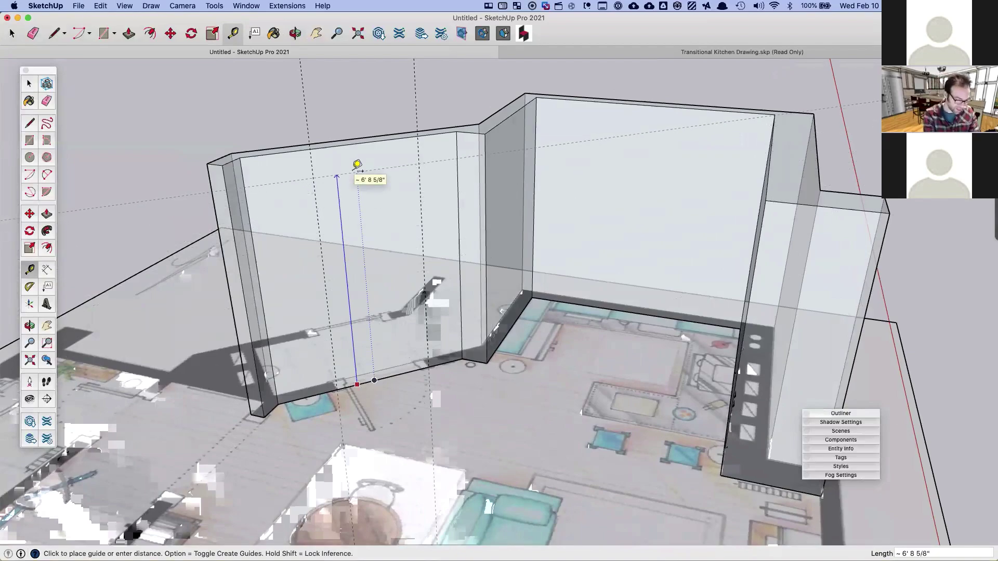
{"action": "type", "text": "6'"}
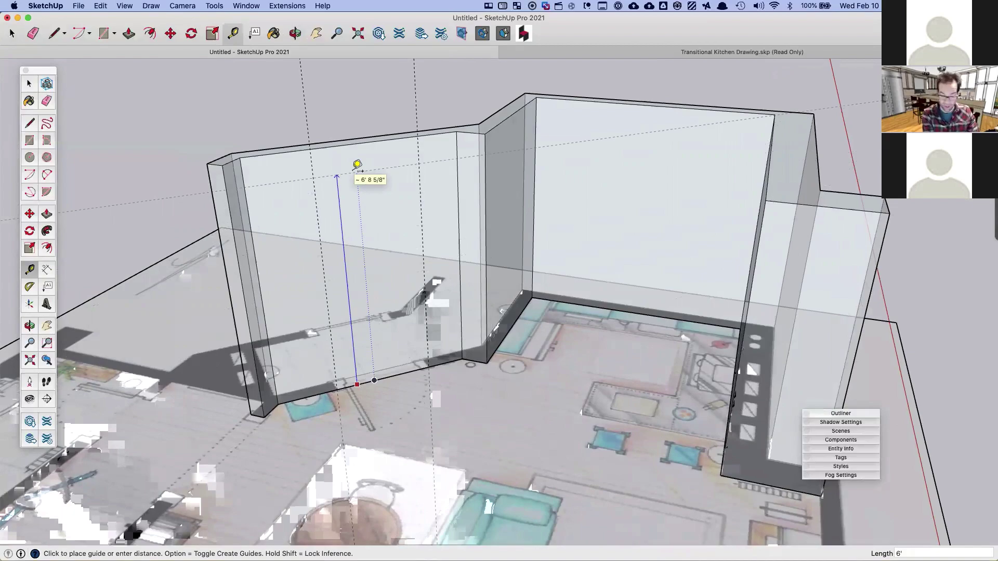
{"action": "type", "text": "8\""}
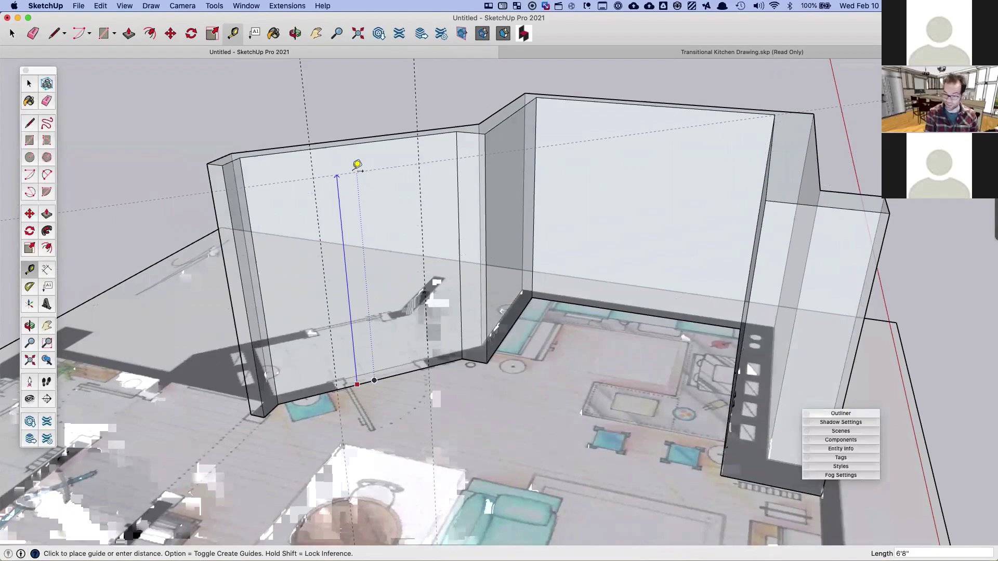
{"action": "left_click", "coordinate": [358, 165]}
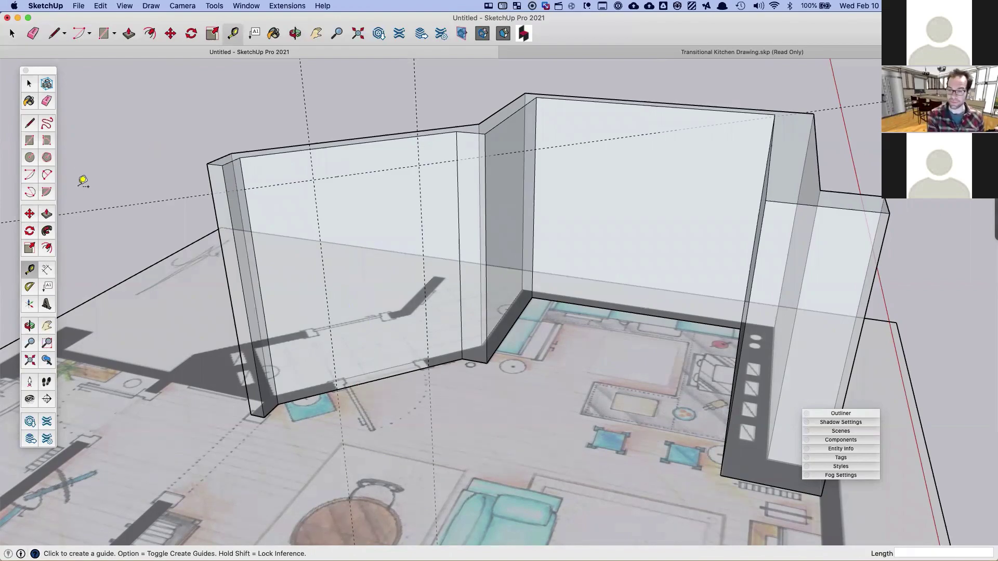
Step: Trace the 3' by 6' 8" door outline with lines along the guides, and select the wall faces to check the split
{"action": "left_click", "coordinate": [30, 125]}
{"action": "left_click", "coordinate": [336, 388]}
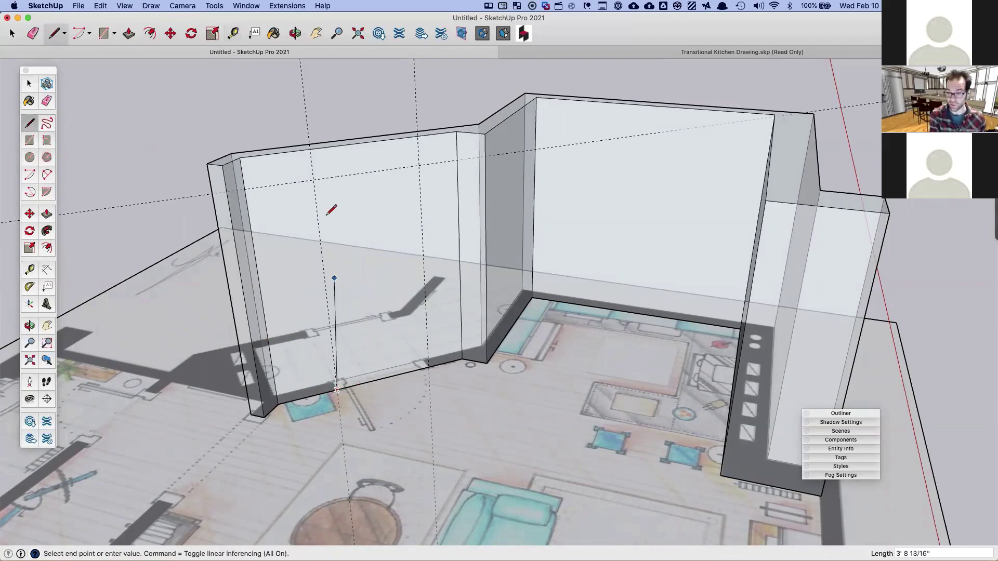
{"action": "left_click", "coordinate": [314, 180]}
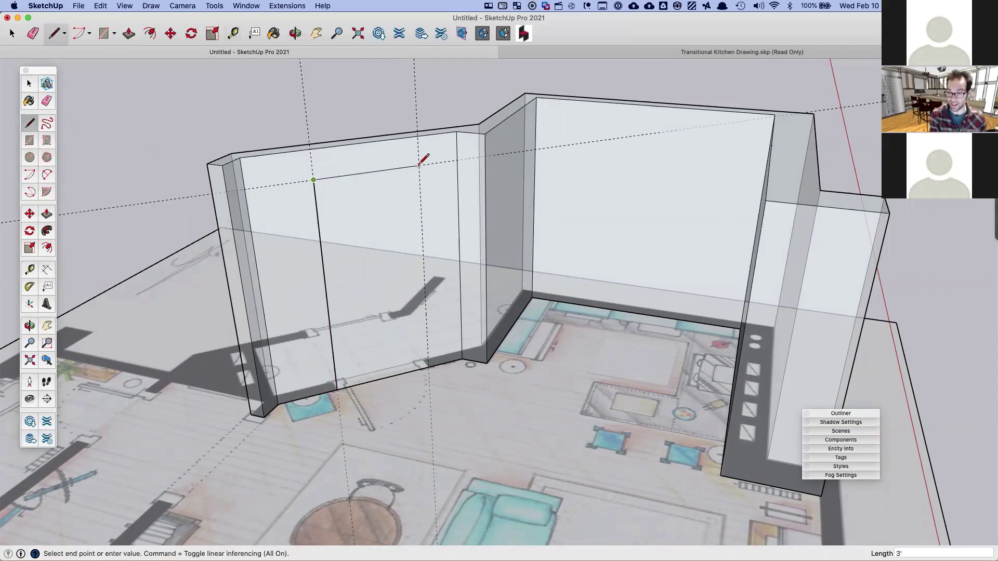
{"action": "left_click", "coordinate": [419, 166]}
{"action": "left_click", "coordinate": [427, 365]}
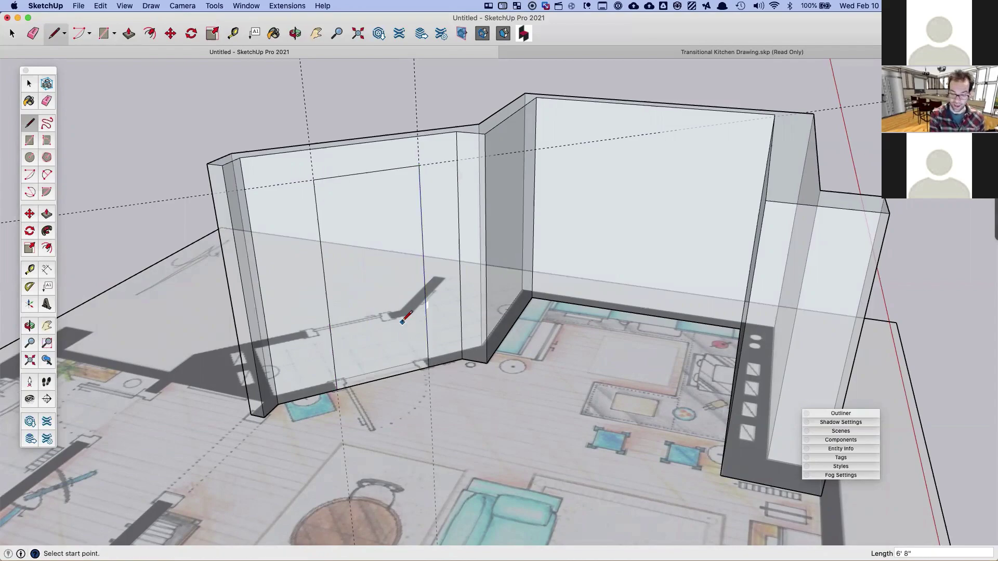
{"action": "key", "text": "space"}
{"action": "left_click", "coordinate": [382, 294]}
{"action": "left_click", "coordinate": [275, 270]}
{"action": "left_click", "coordinate": [354, 257]}
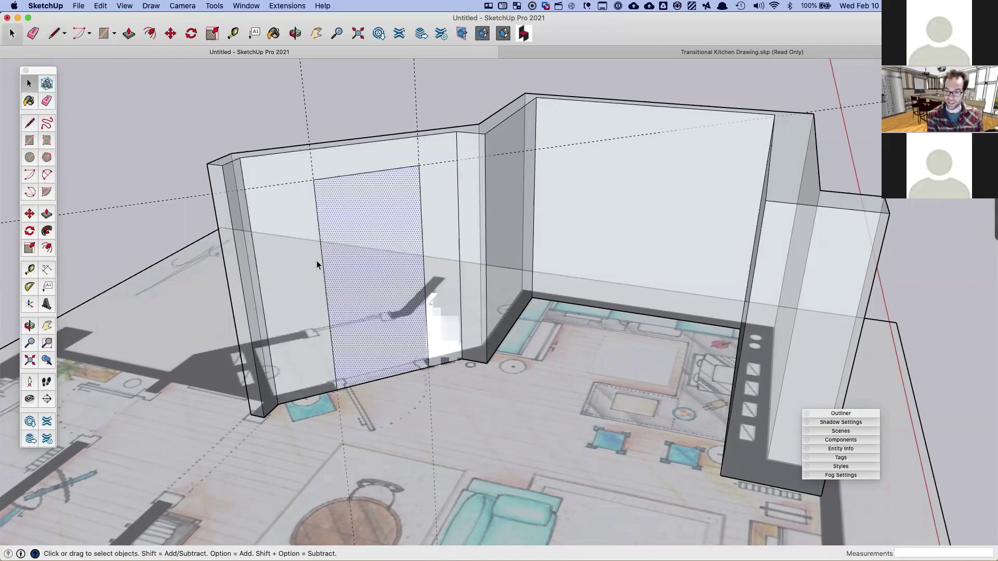
Step: Try to push/pull the line-traced door face in the angled entry wall
{"action": "middle_click_drag", "start_coordinate": [363, 283], "coordinate": [217, 238]}
{"action": "key", "text": "p"}
{"action": "left_click", "coordinate": [390, 295]}
{"action": "left_click", "coordinate": [372, 288]}
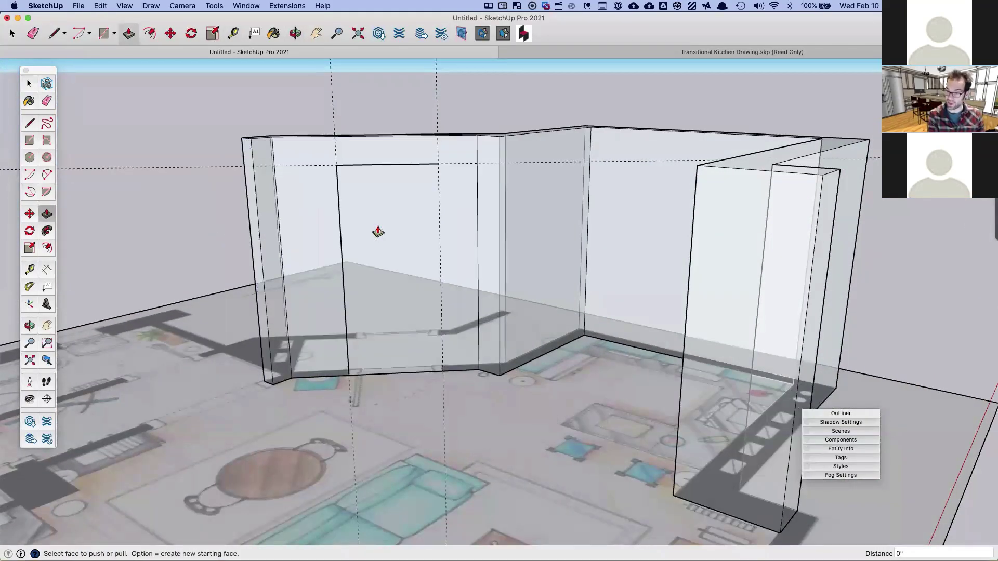
{"action": "middle_click_drag", "start_coordinate": [387, 236], "coordinate": [62, 149]}
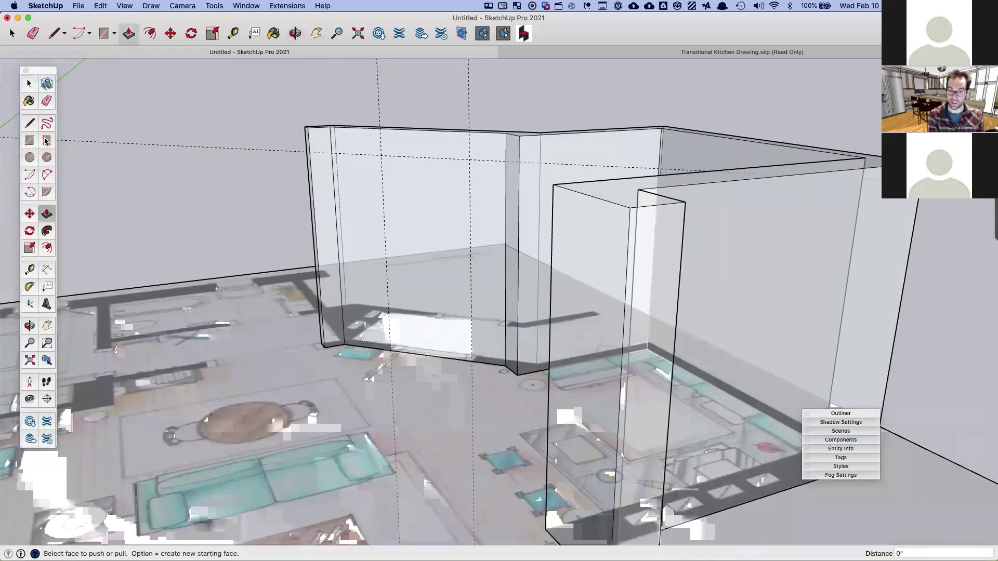
Step: Draw a 3' by 6' 8" rotated rectangle between the guides on the angled entry wall for the door opening
{"action": "left_click", "coordinate": [50, 142]}
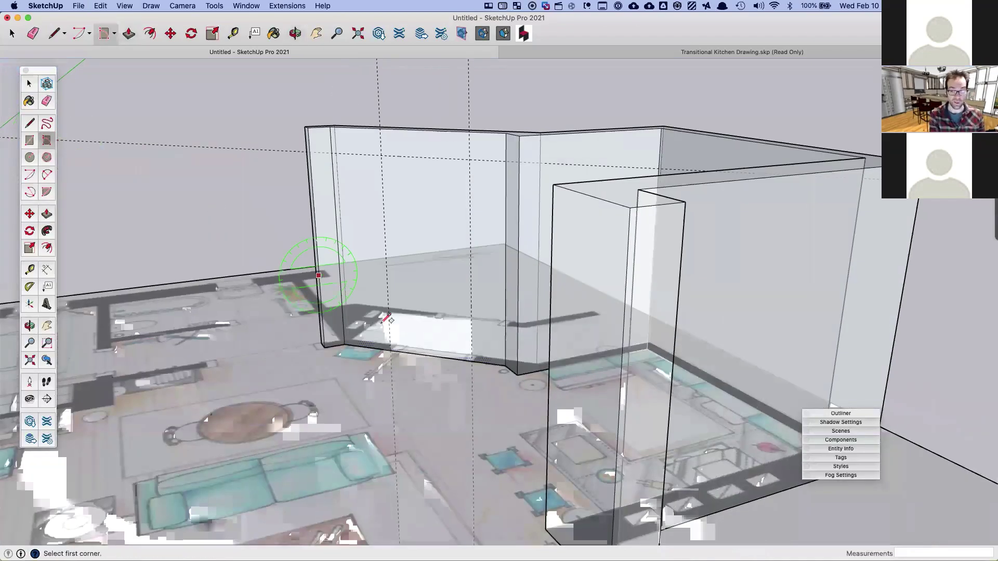
{"action": "left_click", "coordinate": [391, 351]}
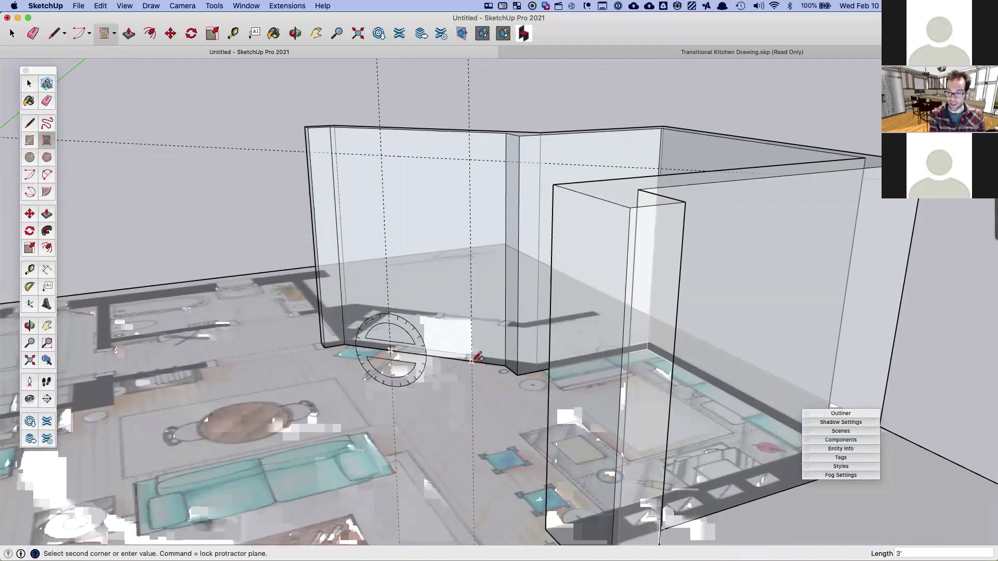
{"action": "left_click", "coordinate": [471, 359]}
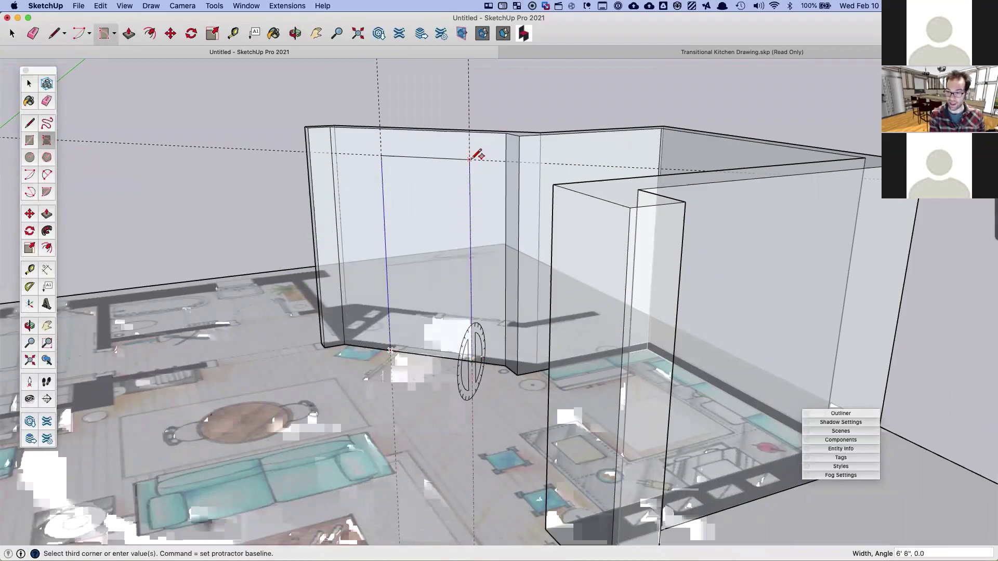
{"action": "left_click", "coordinate": [471, 161]}
Step: Push the door rectangle 6" through the angled entry wall to cut the opening
{"action": "middle_click_drag", "start_coordinate": [396, 187], "coordinate": [445, 330]}
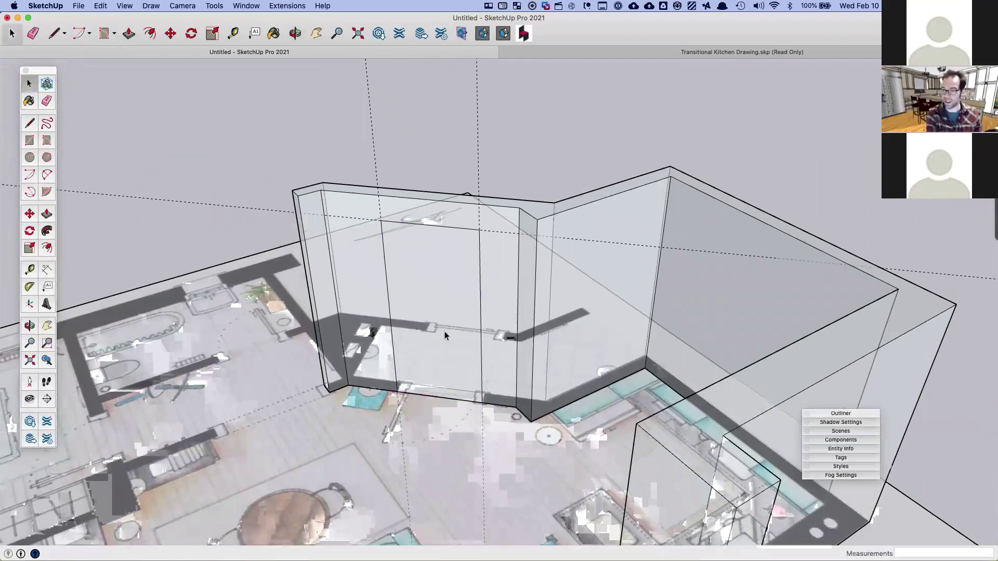
{"action": "key", "text": "p"}
{"action": "left_click_drag", "start_coordinate": [421, 373], "coordinate": [429, 349]}
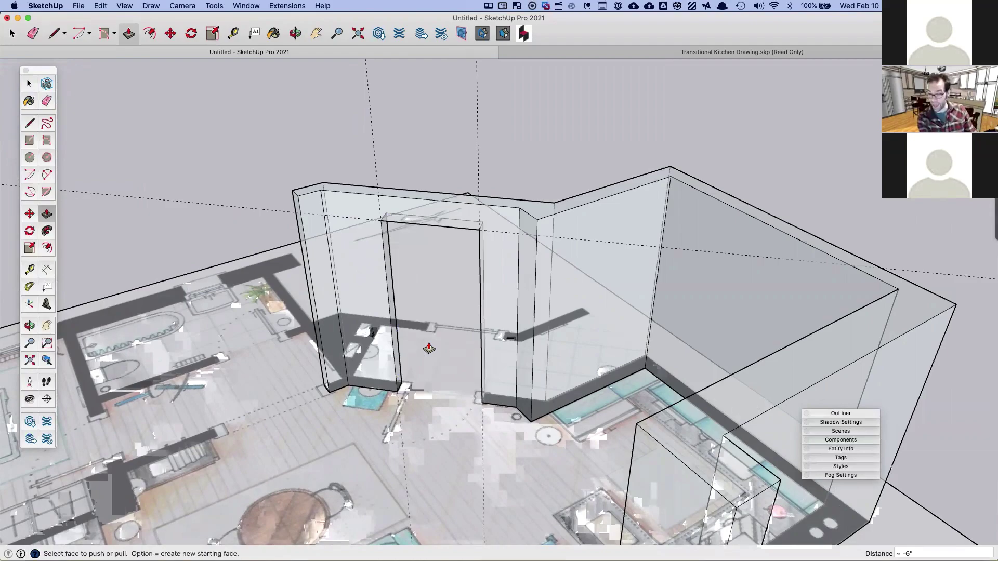
{"action": "middle_click_drag", "start_coordinate": [397, 363], "coordinate": [442, 320]}
{"action": "key", "text": "space"}
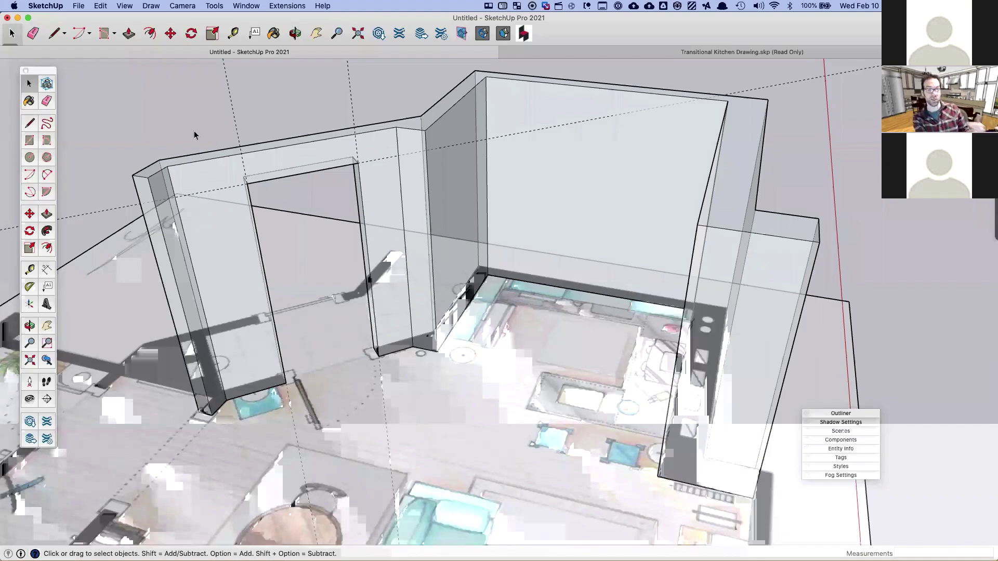
Step: Turn off the X-ray face style to show the walls as solid
{"action": "left_click", "coordinate": [125, 9]}
{"action": "mouse_move", "coordinate": [154, 190]}
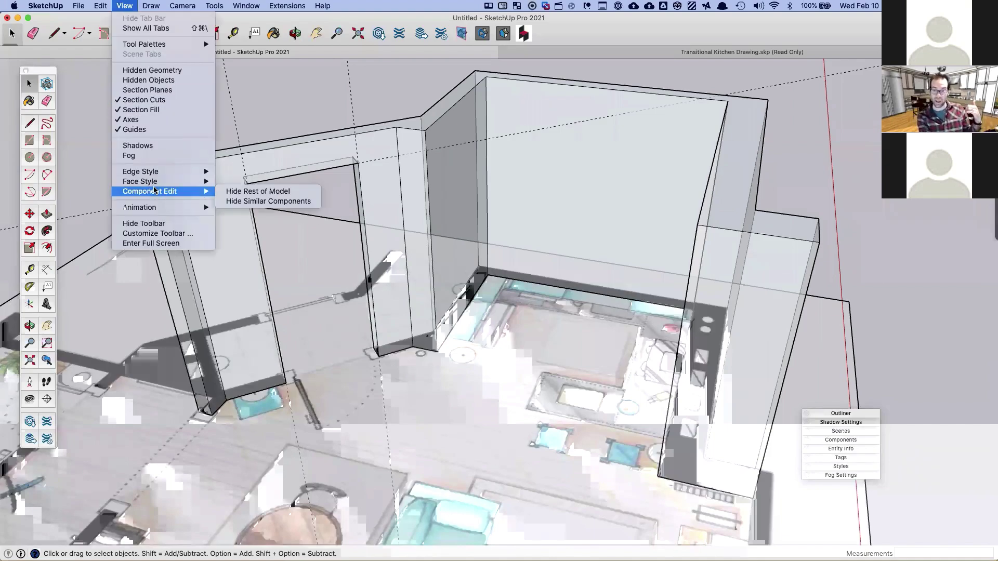
{"action": "left_click", "coordinate": [243, 182]}
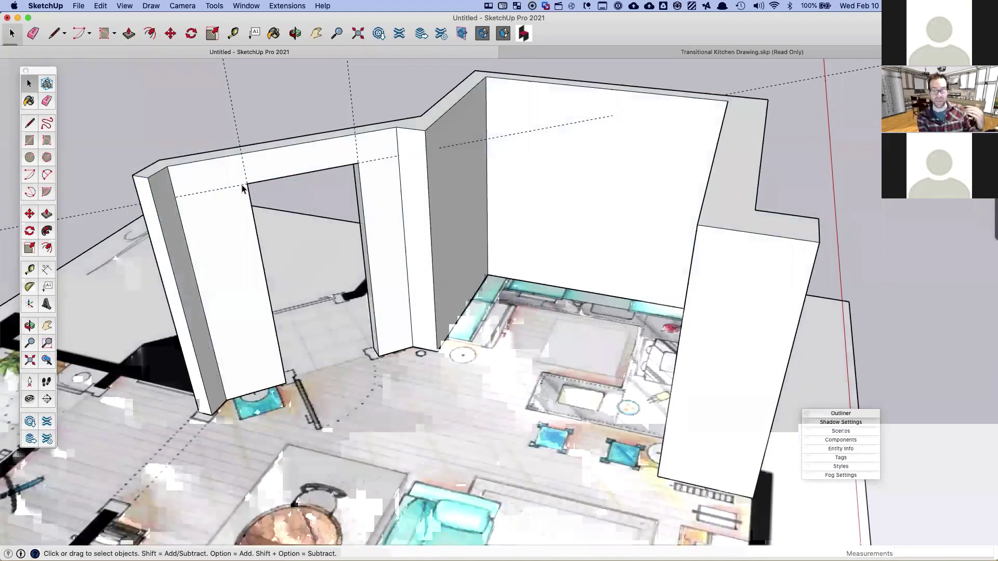
{"action": "scroll", "coordinate": [276, 264], "scroll_direction": "down", "scroll_amount": 2}
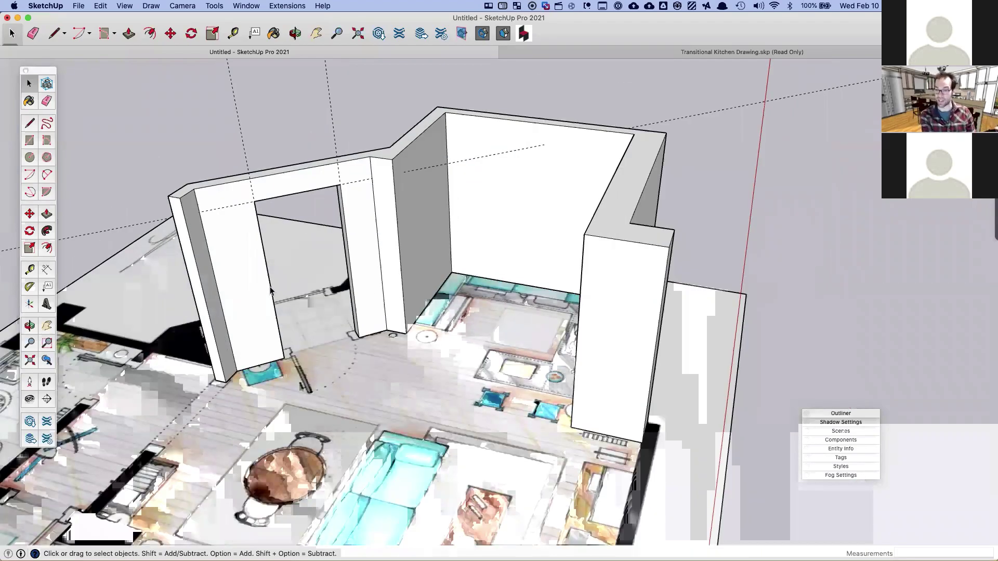
{"action": "middle_click_drag", "start_coordinate": [270, 290], "coordinate": [400, 256]}
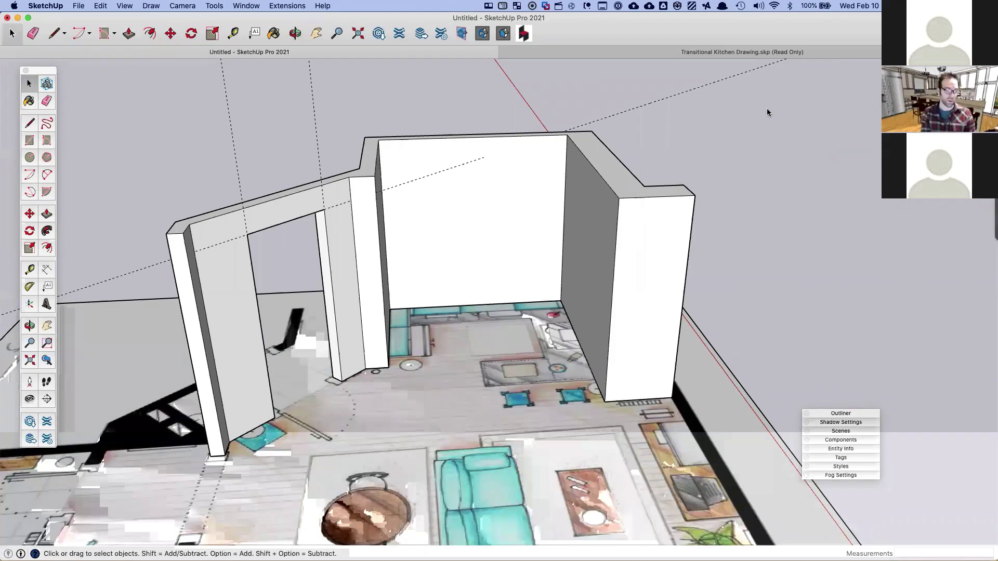
Step: Place a guide along the bottom edge of the angled entry wall, extending past its ends
{"action": "left_click", "coordinate": [238, 34]}
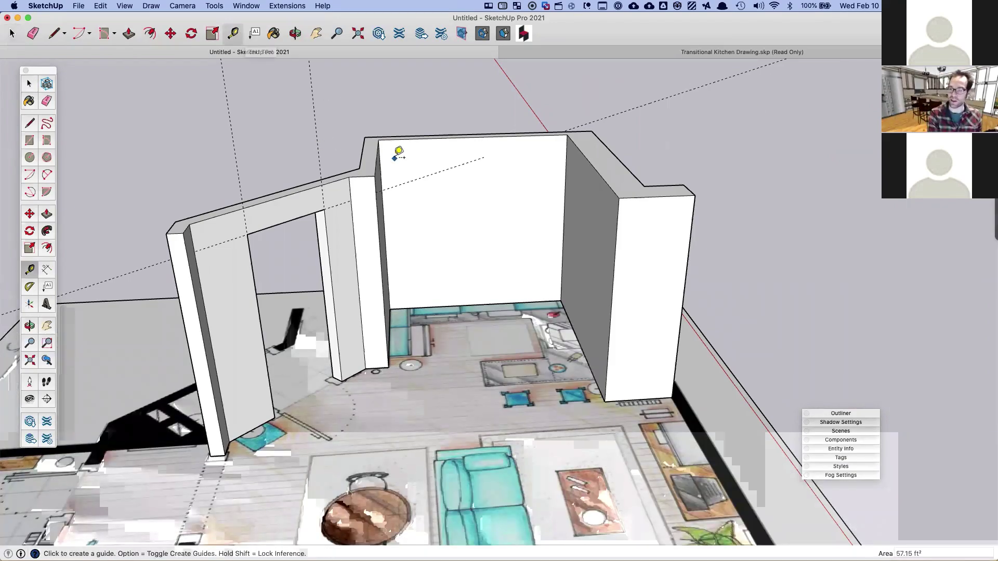
{"action": "double_click", "coordinate": [358, 374]}
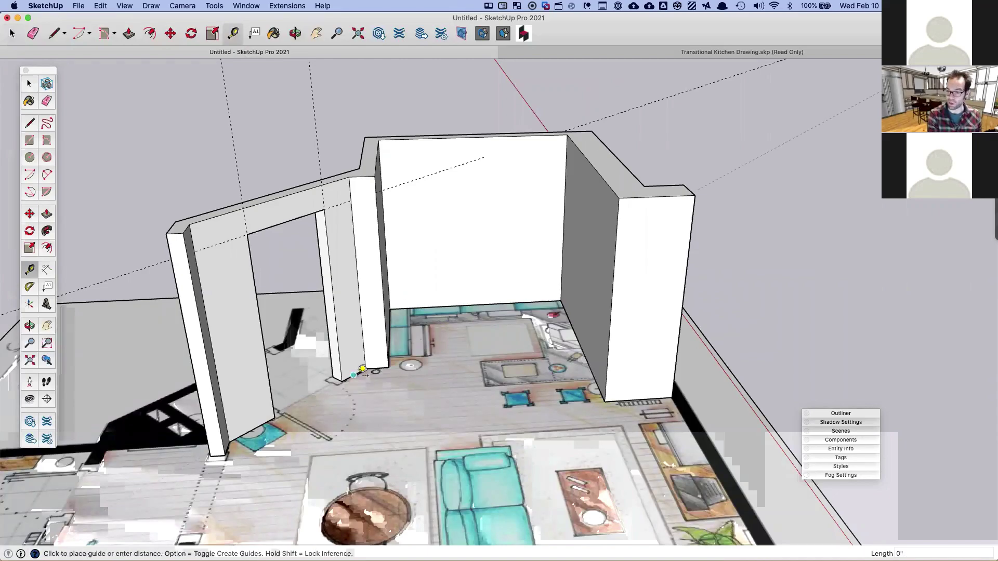
{"action": "scroll", "coordinate": [343, 371], "scroll_direction": "up", "scroll_amount": 4}
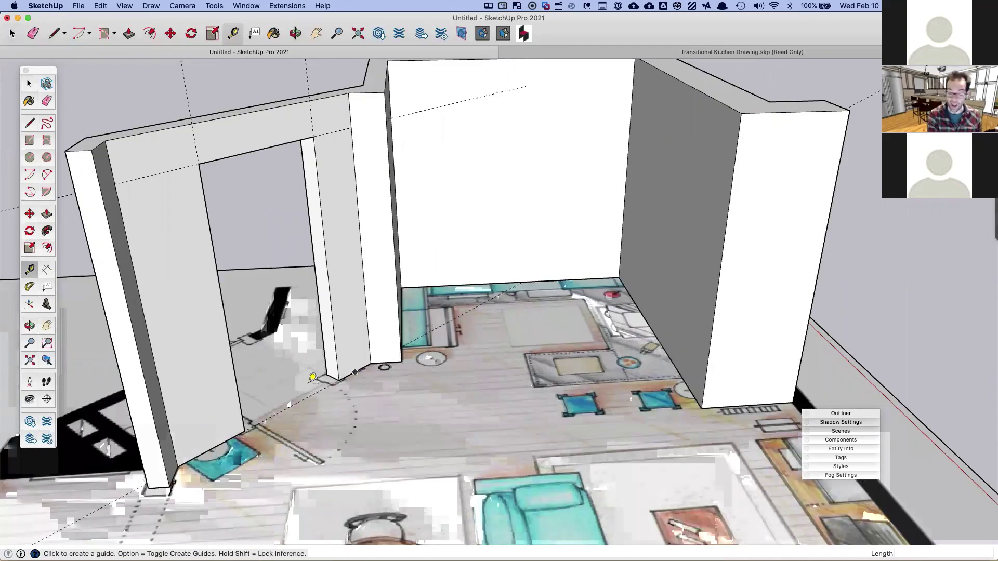
Step: Place guides along the exterior walls, 3' 1 15/16" in from the floor plan's green-axis edge and 3' 7 15/16" in from its red-axis edge
{"action": "scroll", "coordinate": [312, 378], "scroll_direction": "down", "scroll_amount": 10}
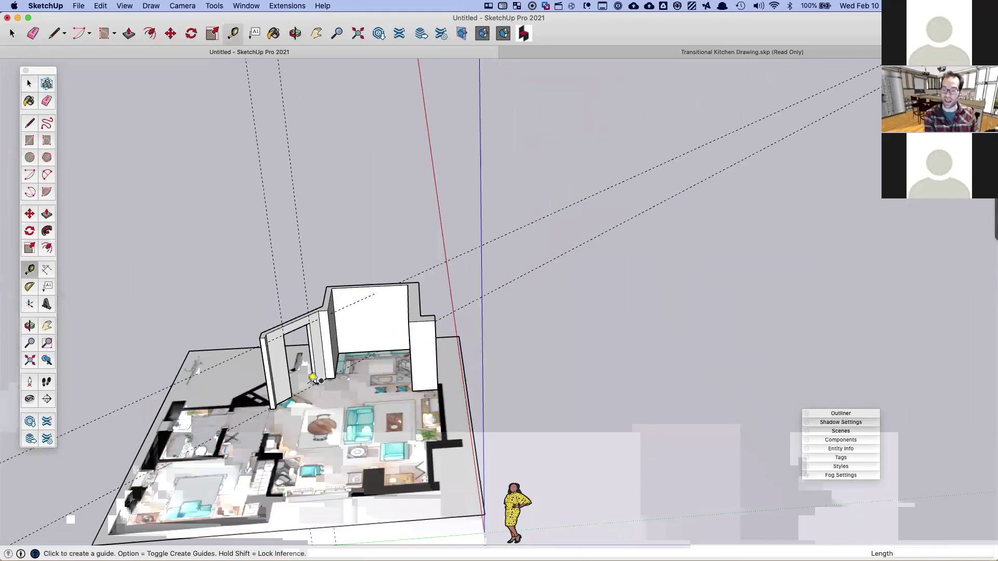
{"action": "scroll", "coordinate": [312, 377], "scroll_direction": "up", "scroll_amount": 8}
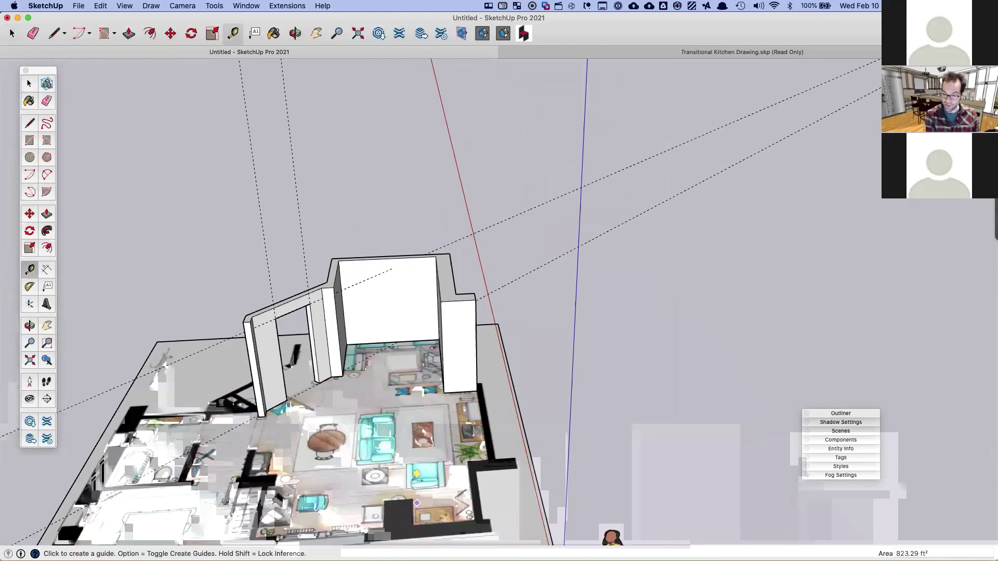
{"action": "middle_click_drag", "start_coordinate": [412, 481], "coordinate": [396, 367], "text": "shift"}
{"action": "left_click", "coordinate": [410, 427]}
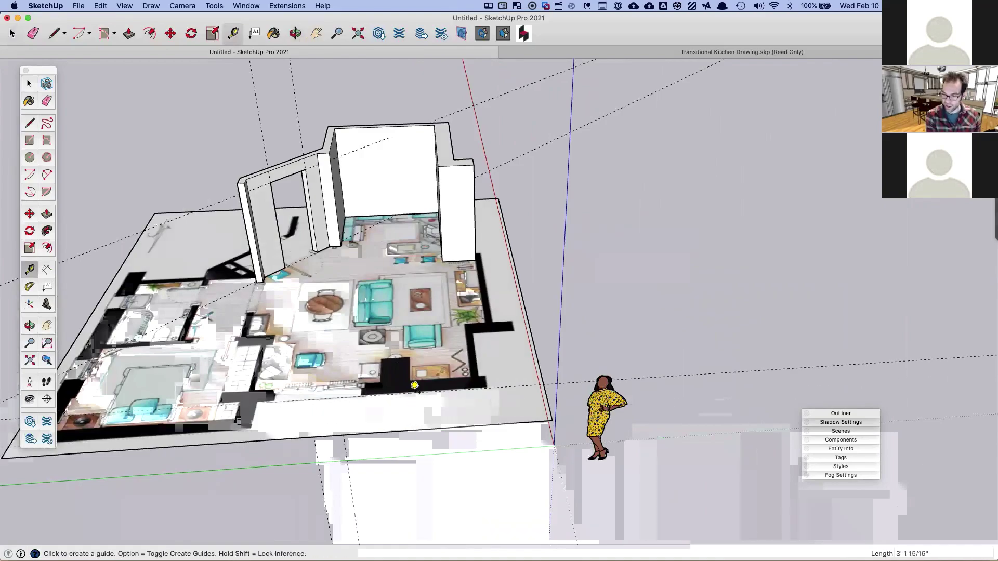
{"action": "left_click", "coordinate": [476, 362]}
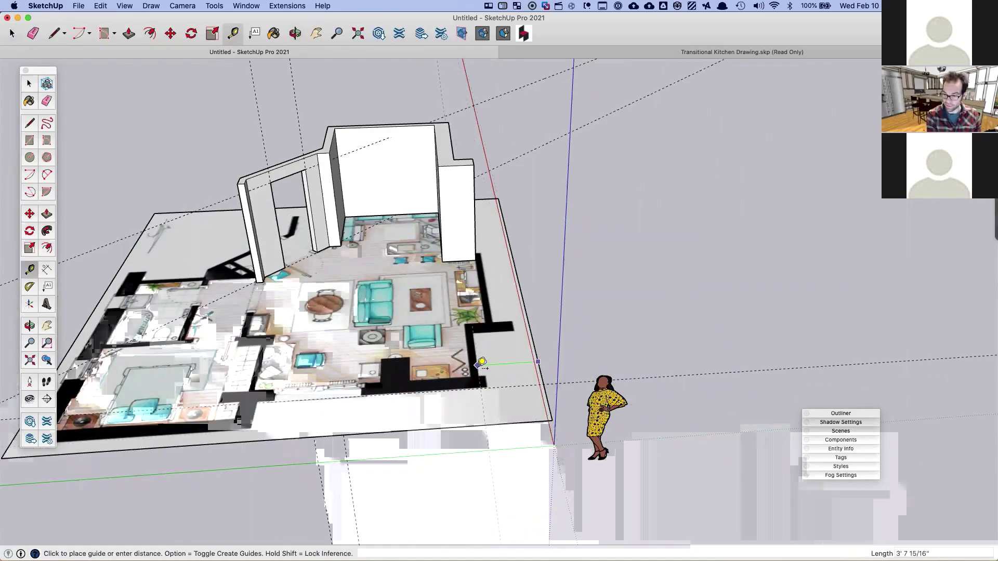
{"action": "key", "text": "space"}
Step: Place a guide parallel to the floor plan's red-axis edge, through the corner of the thick wall block between the windows and desk
{"action": "key", "text": "t"}
{"action": "left_click", "coordinate": [523, 300]}
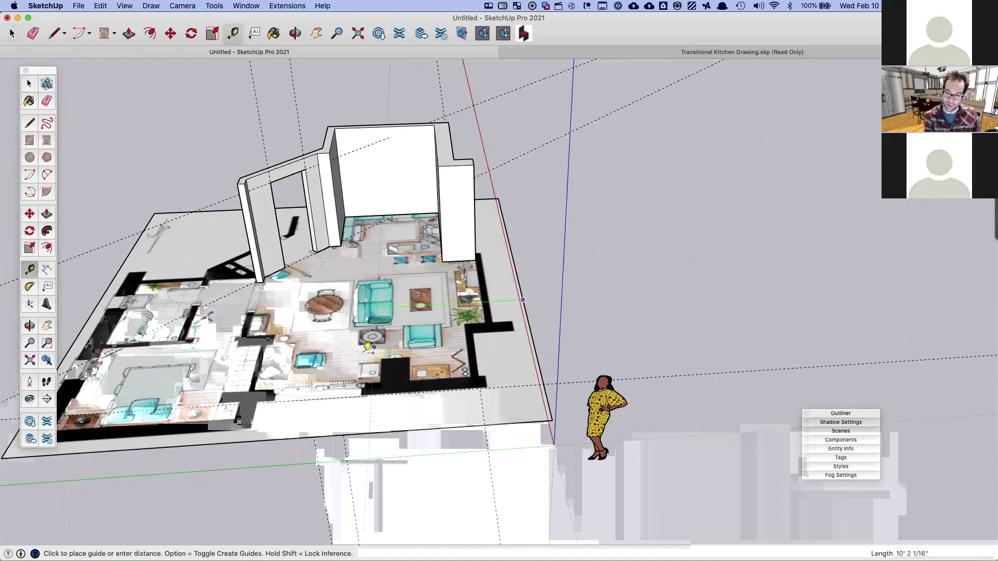
{"action": "left_click", "coordinate": [386, 361]}
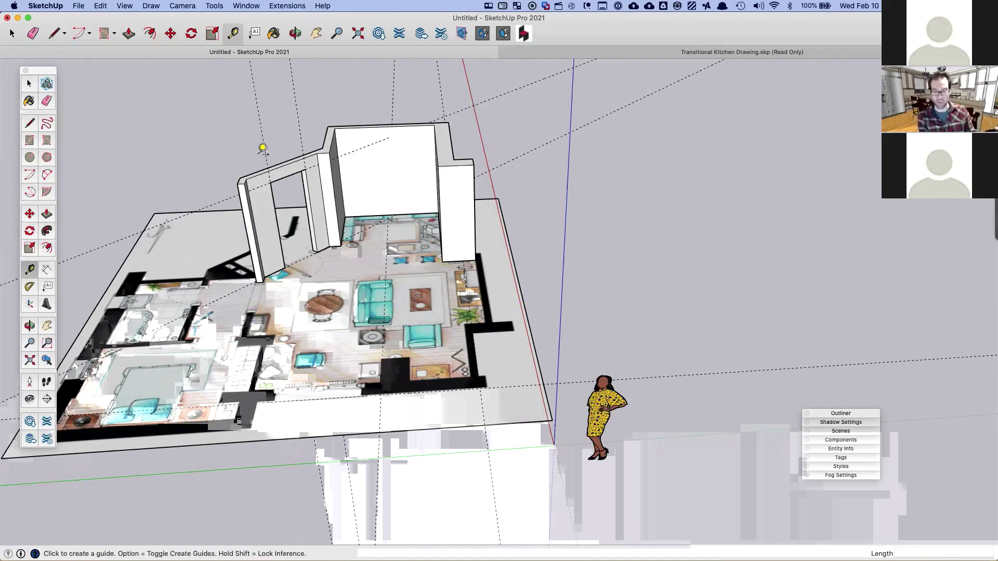
{"action": "scroll", "coordinate": [243, 181], "scroll_direction": "up", "scroll_amount": 3}
{"action": "left_click", "coordinate": [251, 179]}
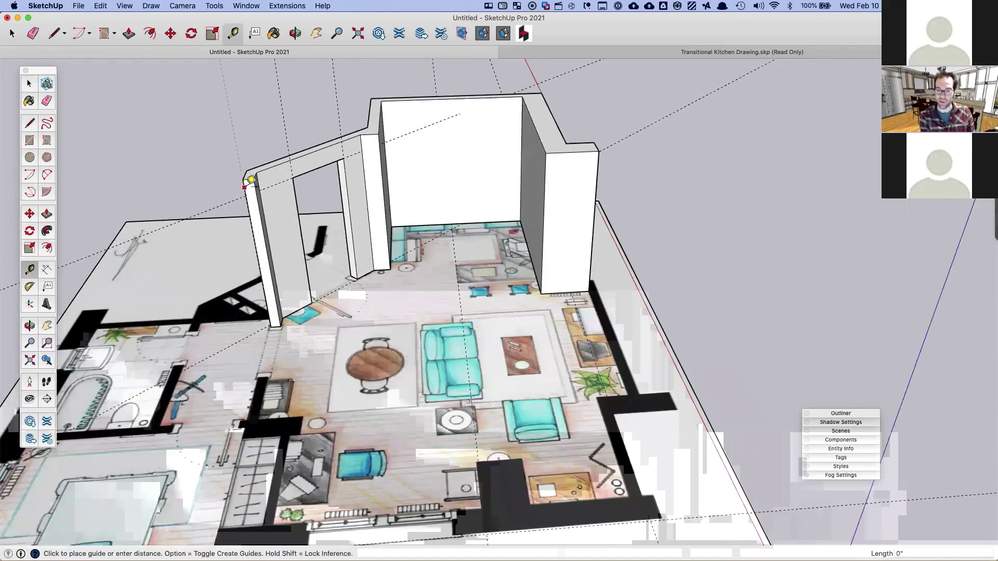
{"action": "key", "text": "space"}
Step: Try erasing individual guides around the entry door opening with the Eraser, undoing each erasure
{"action": "left_click", "coordinate": [47, 101]}
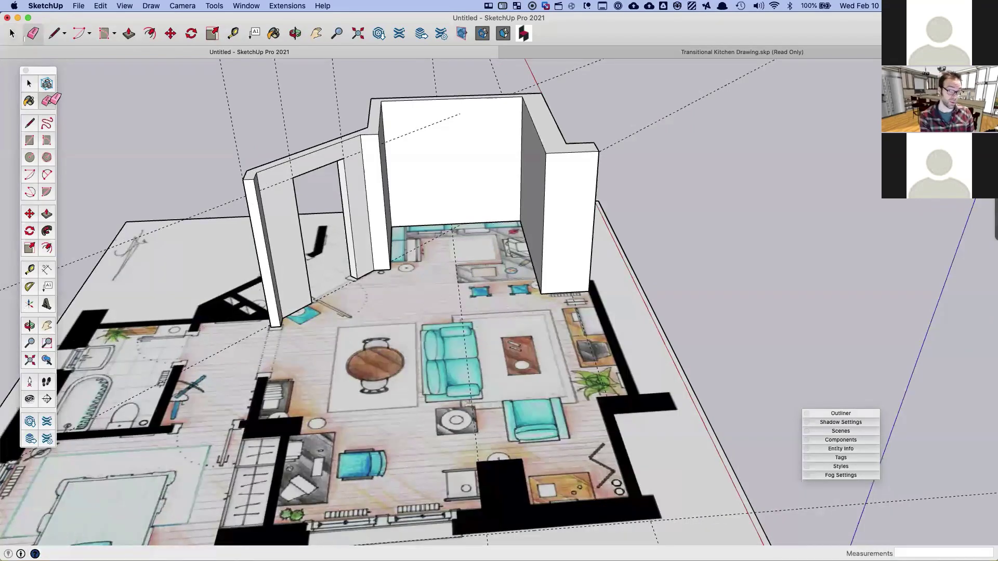
{"action": "left_click", "coordinate": [239, 161]}
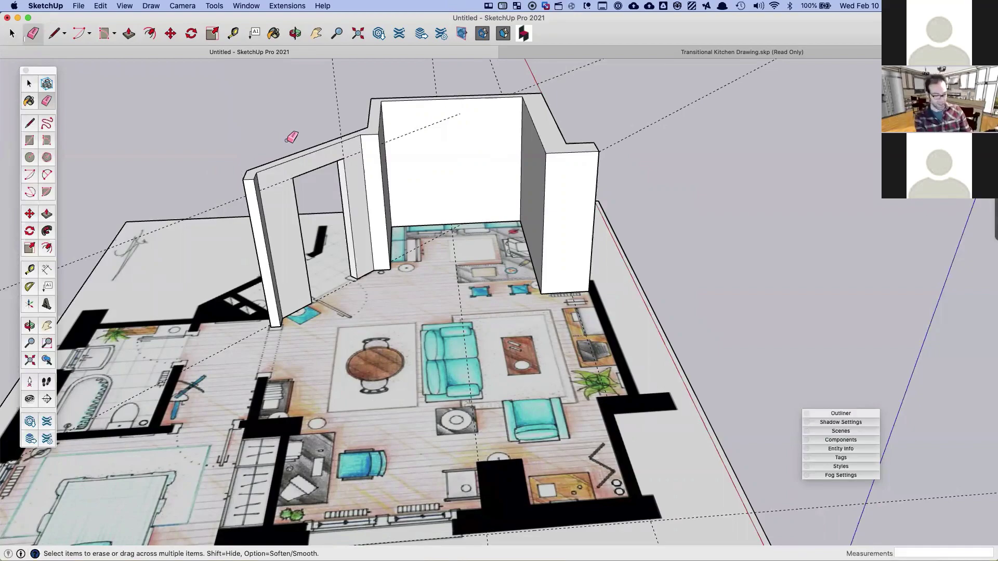
{"action": "key", "text": "super+z"}
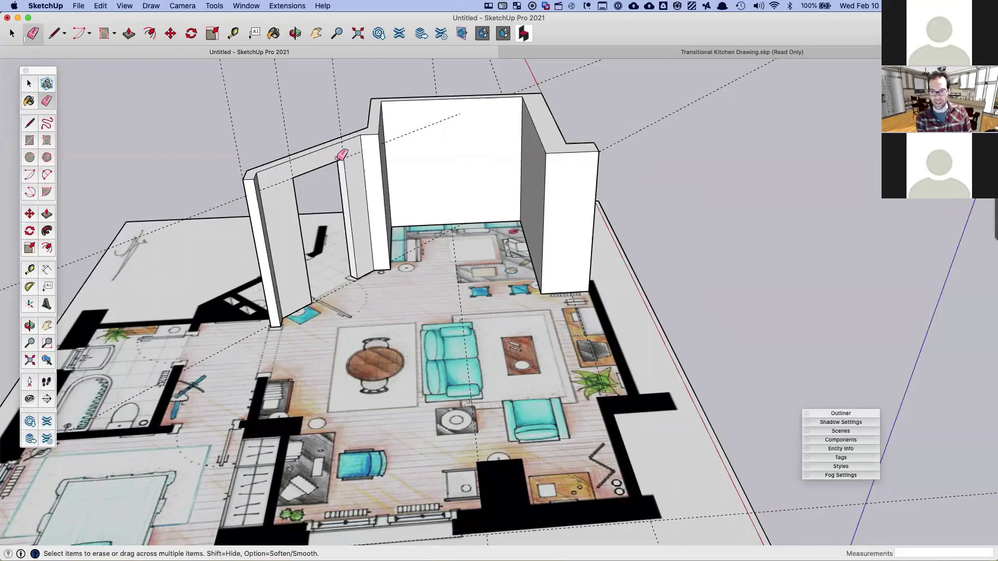
{"action": "scroll", "coordinate": [364, 129], "scroll_direction": "up", "scroll_amount": 5}
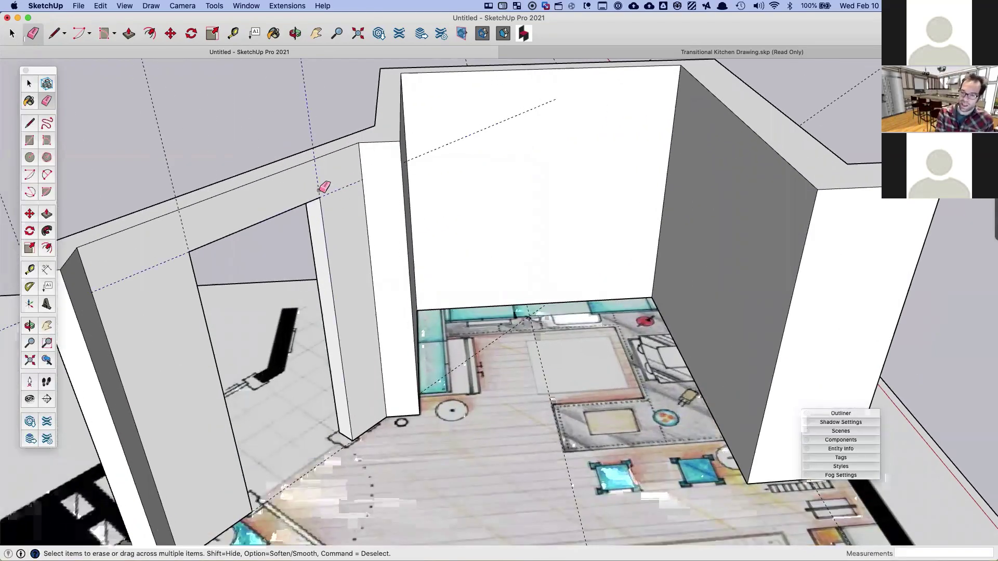
{"action": "mouse_move", "coordinate": [323, 187]}
{"action": "left_mouse_down"}
{"action": "mouse_move", "coordinate": [316, 192]}
{"action": "mouse_move", "coordinate": [341, 216]}
{"action": "left_mouse_up"}
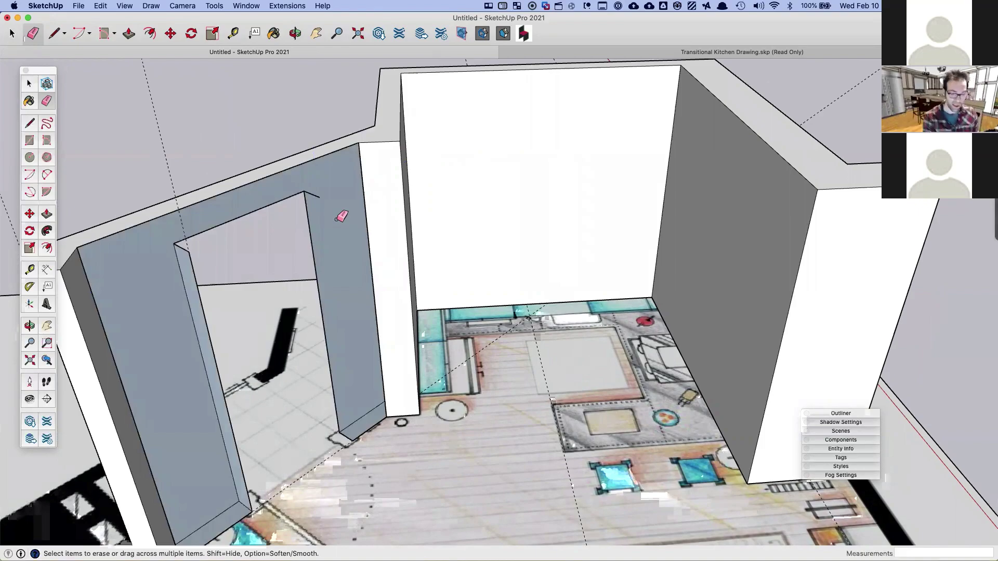
{"action": "key", "text": "super+z"}
Step: Hide all guides in the model
{"action": "scroll", "coordinate": [341, 216], "scroll_direction": "down", "scroll_amount": 3}
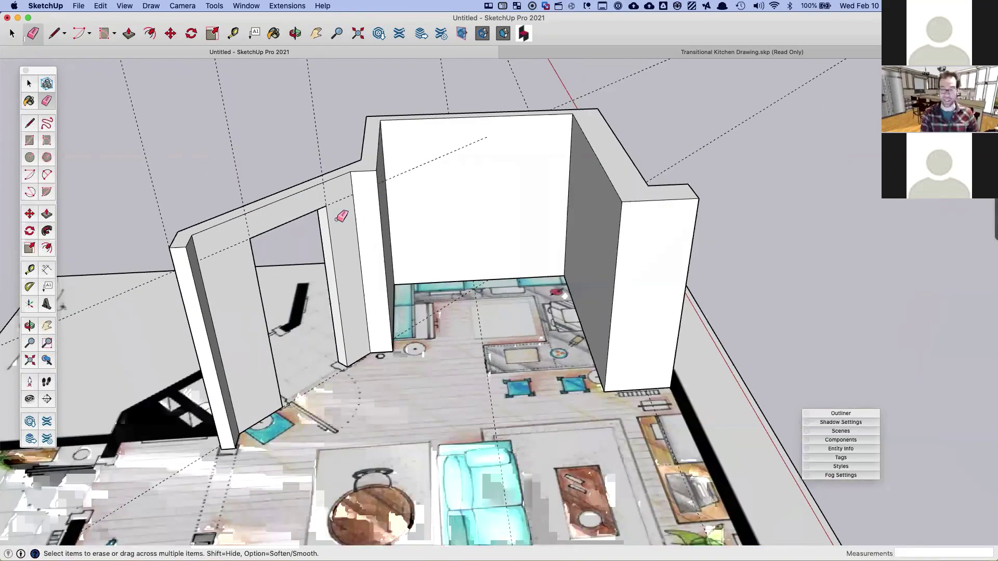
{"action": "left_click", "coordinate": [116, 6]}
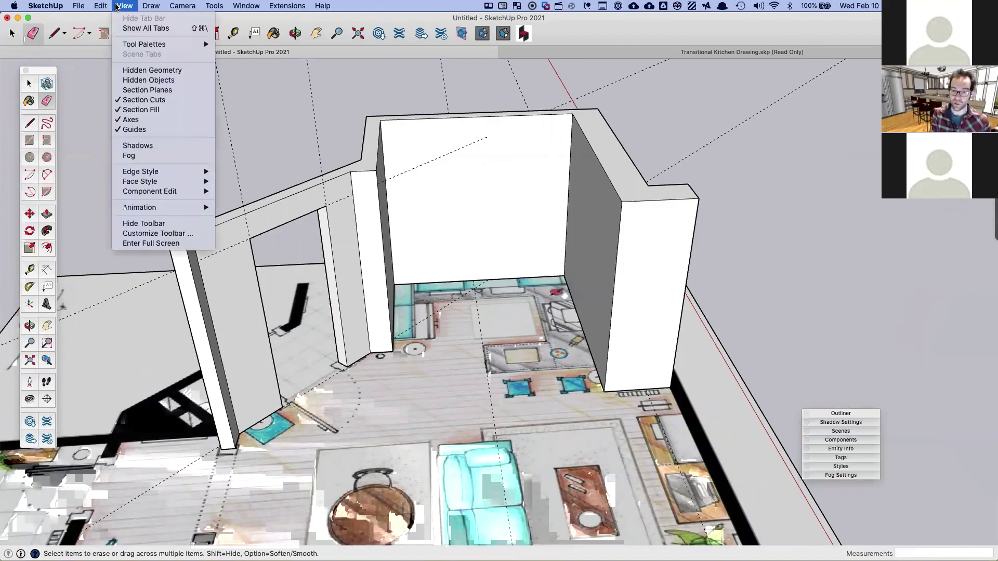
{"action": "left_click", "coordinate": [136, 133]}
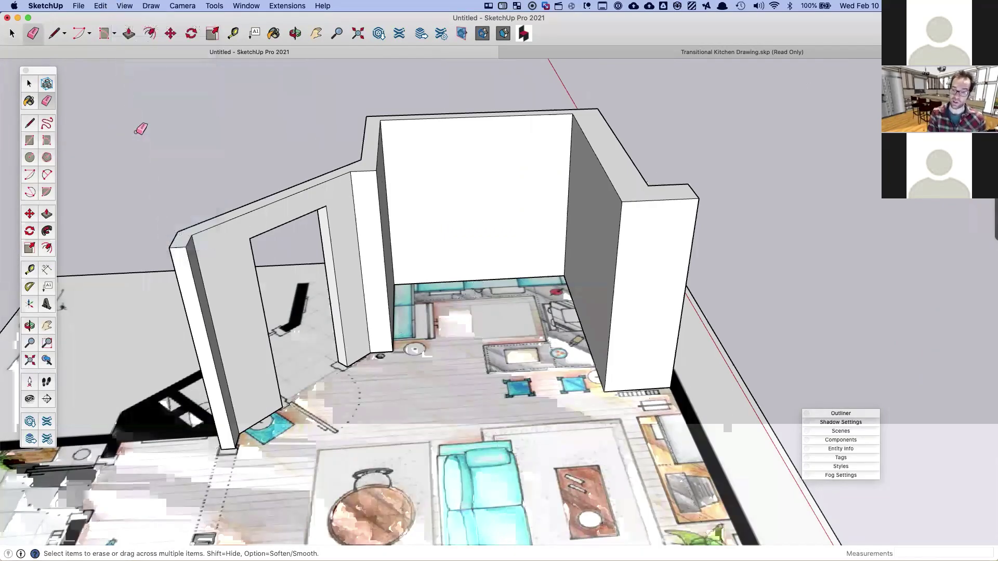
Step: Place vertical guides on the kitchen back wall at about 2' 5 11/16", 2' 7 1/2" and 4' 7/8" from its edge nearest the entry
{"action": "scroll", "coordinate": [136, 133], "scroll_direction": "down", "scroll_amount": 5}
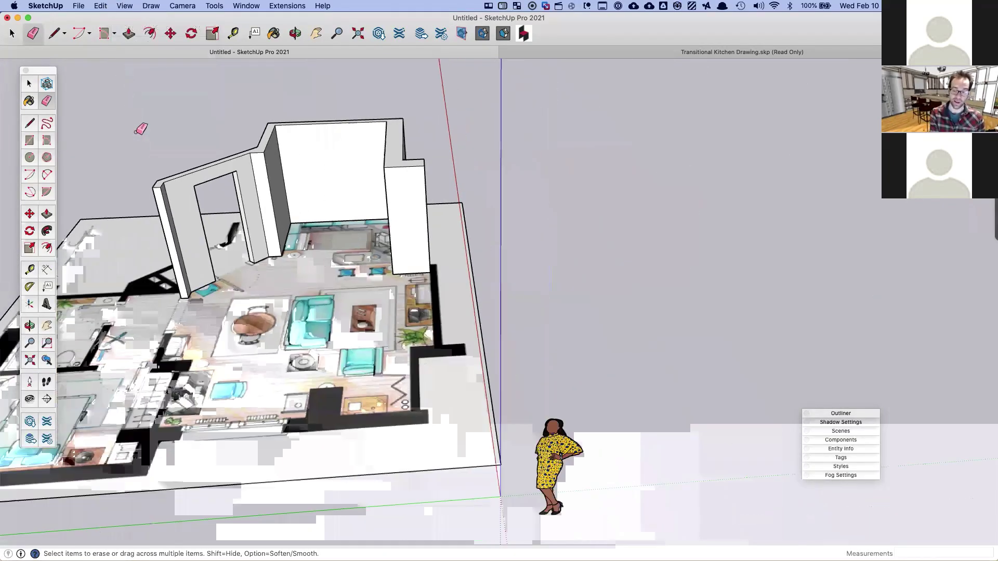
{"action": "scroll", "coordinate": [141, 130], "scroll_direction": "up", "scroll_amount": 3}
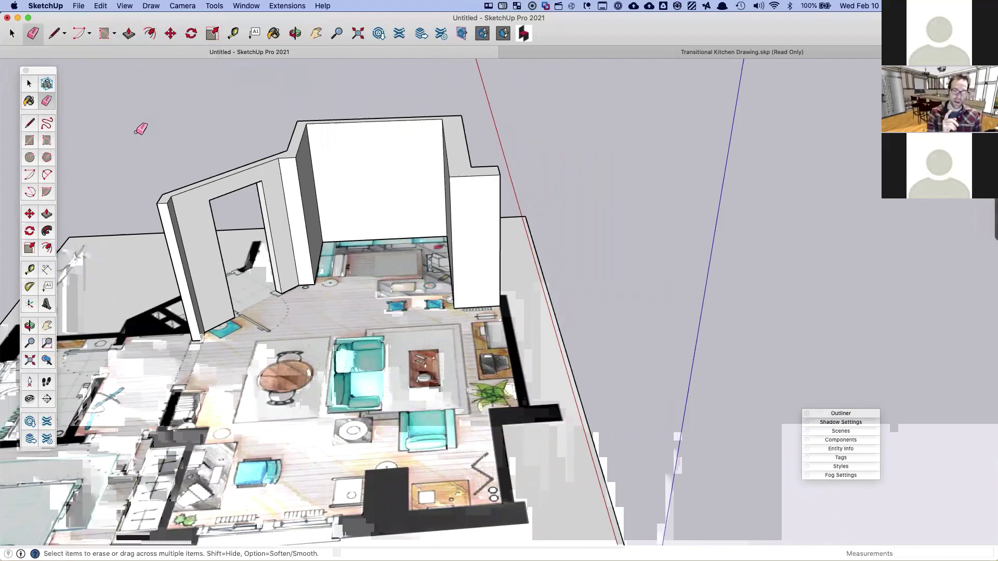
{"action": "left_click", "coordinate": [233, 33]}
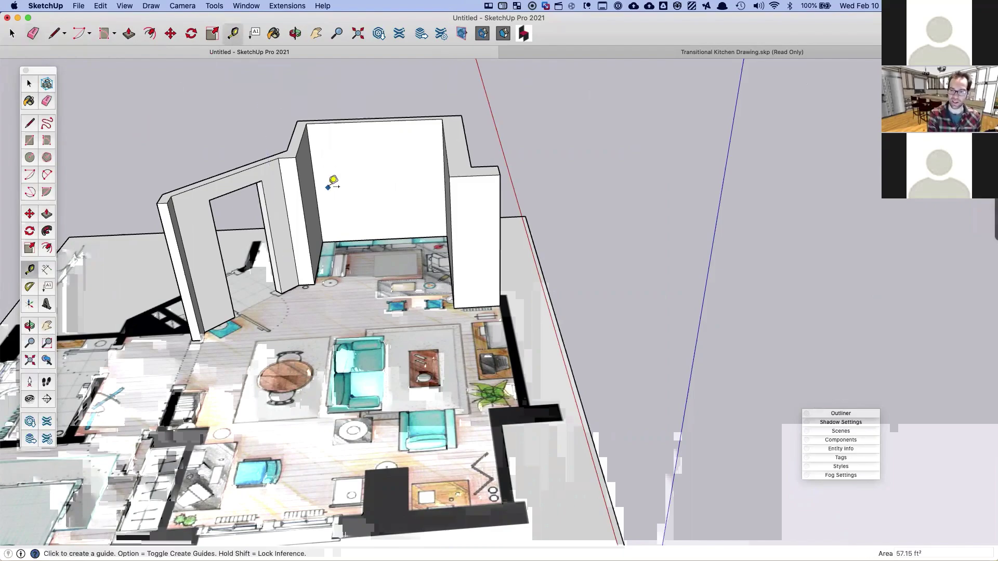
{"action": "scroll", "coordinate": [333, 181], "scroll_direction": "up", "scroll_amount": 5}
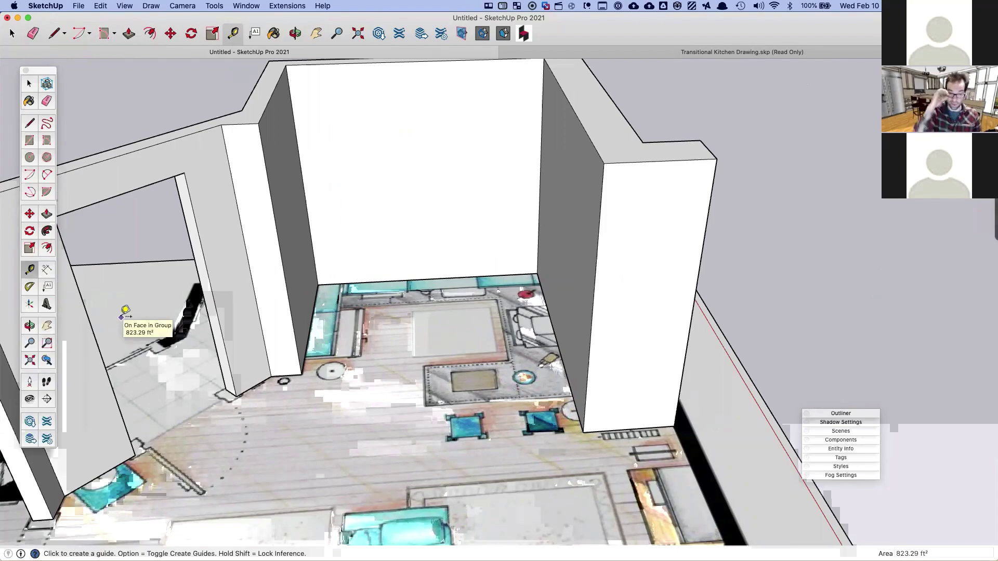
{"action": "left_click", "coordinate": [299, 164]}
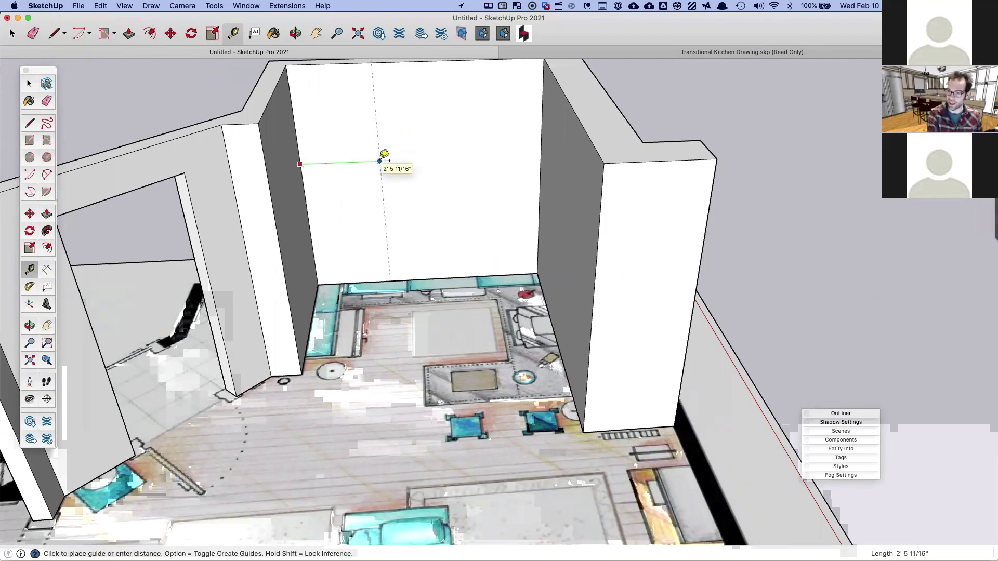
{"action": "key", "text": "Escape"}
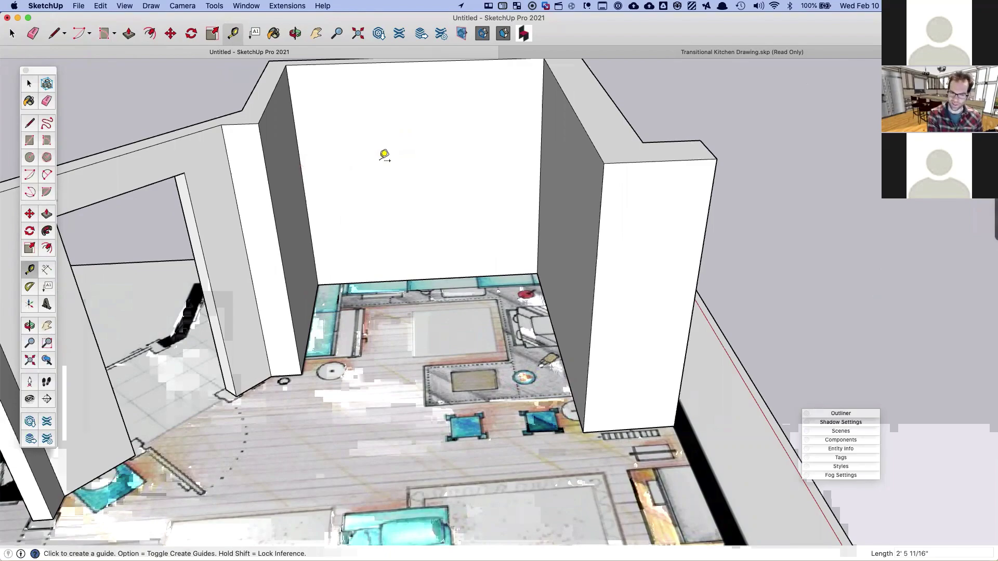
{"action": "left_click", "coordinate": [298, 139]}
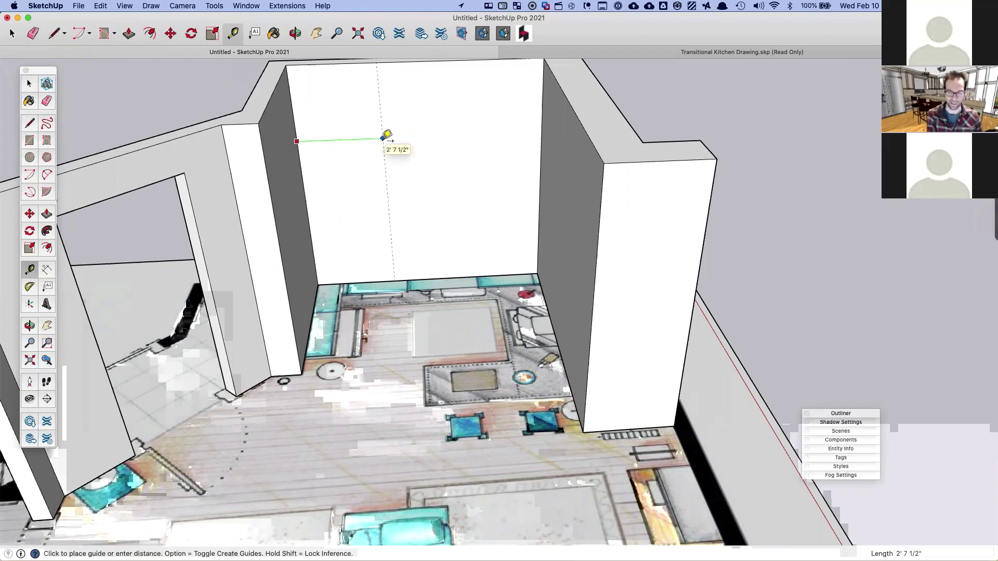
{"action": "key", "text": "Escape"}
{"action": "left_click", "coordinate": [299, 129]}
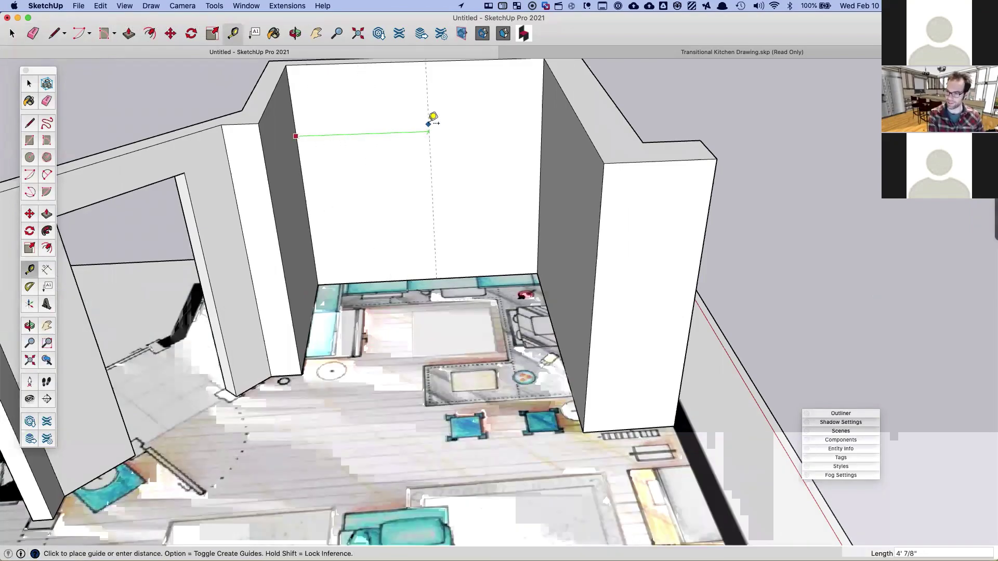
{"action": "key", "text": "Escape"}
{"action": "left_click", "coordinate": [297, 128]}
{"action": "key", "text": "Escape"}
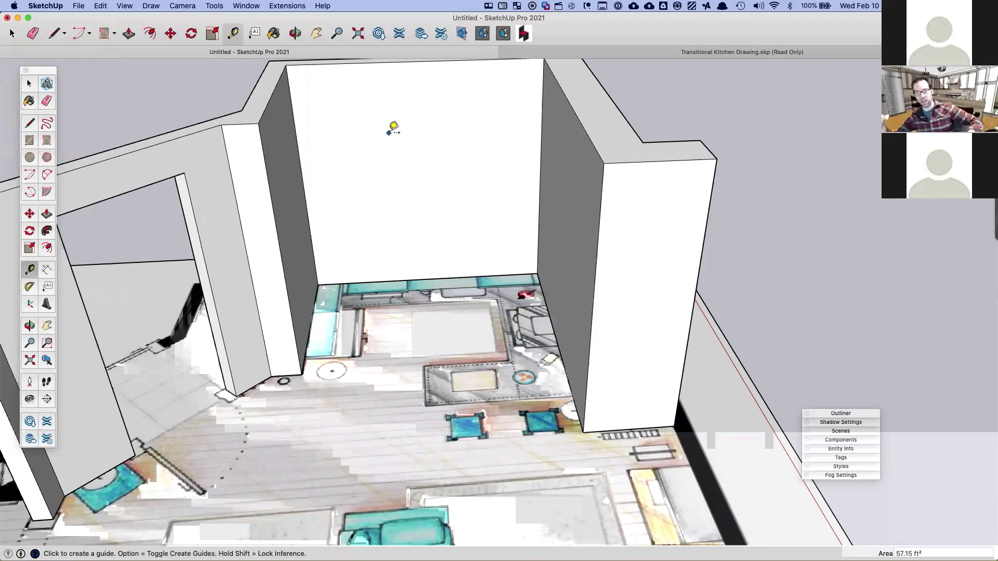
Step: Turn the display of guides back on and delete every guide in the model
{"action": "left_click", "coordinate": [126, 6]}
{"action": "left_click", "coordinate": [159, 130]}
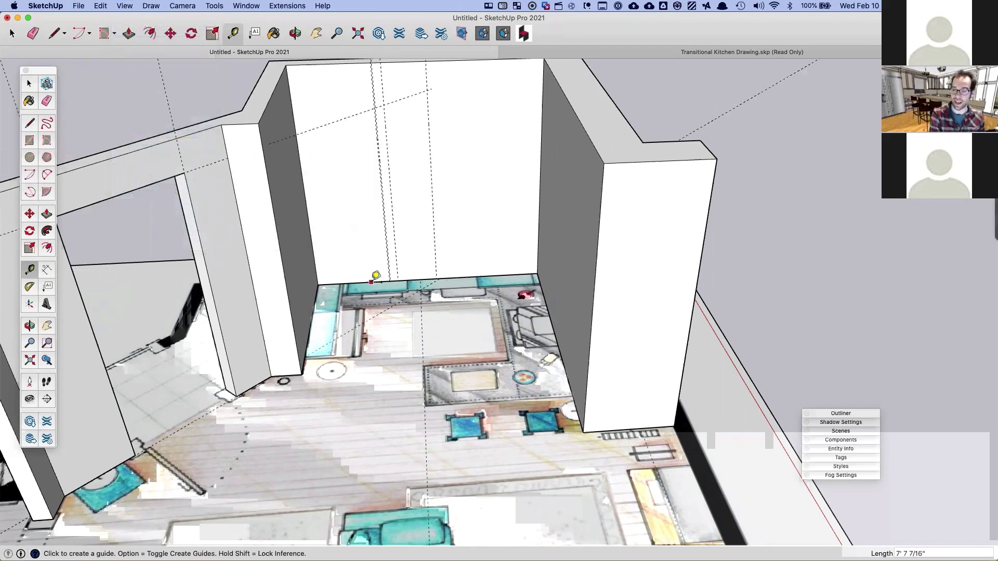
{"action": "scroll", "coordinate": [374, 276], "scroll_direction": "down", "scroll_amount": 3}
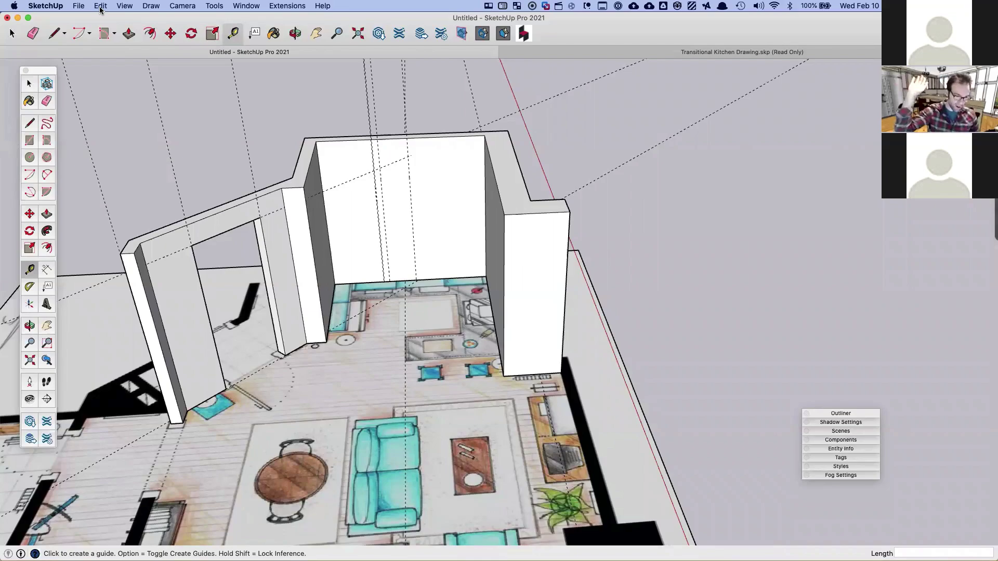
{"action": "left_click", "coordinate": [101, 6]}
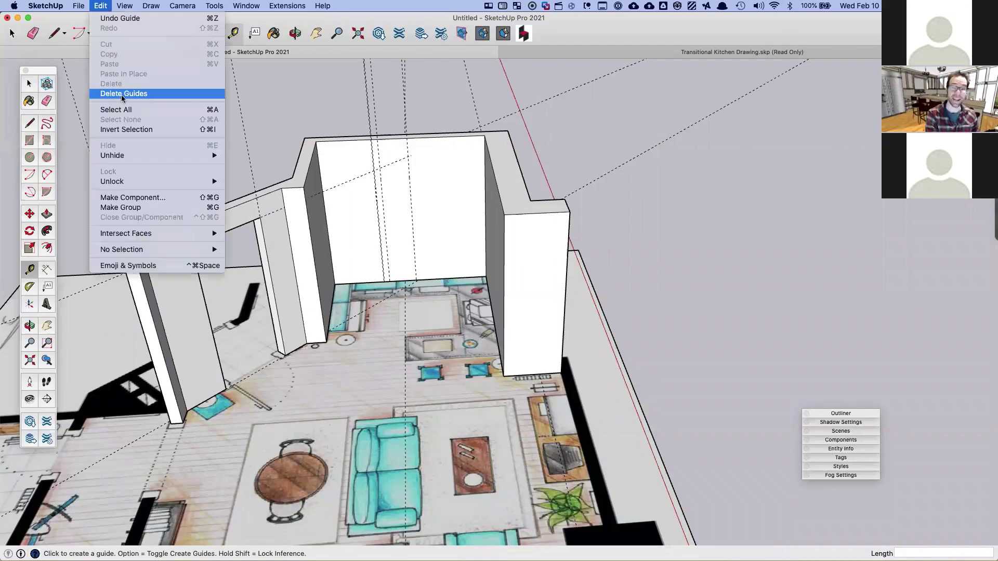
{"action": "left_click", "coordinate": [146, 94]}
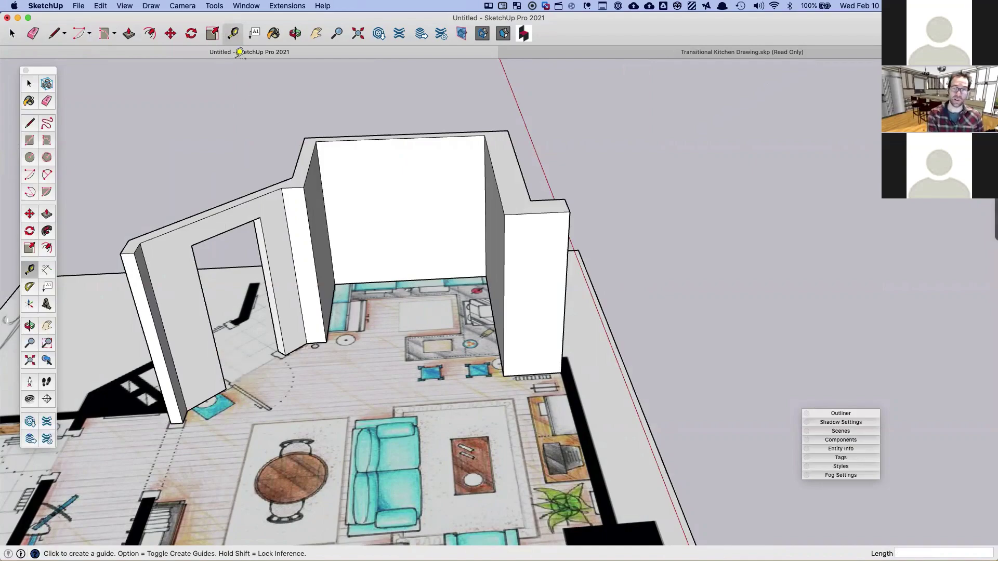
{"action": "left_click", "coordinate": [135, 6]}
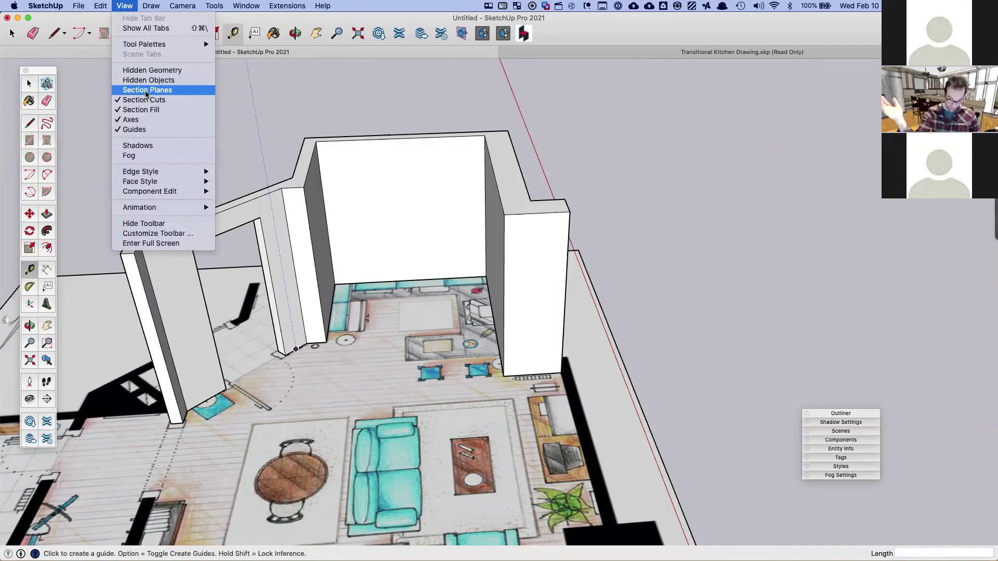
{"action": "left_click", "coordinate": [351, 254]}
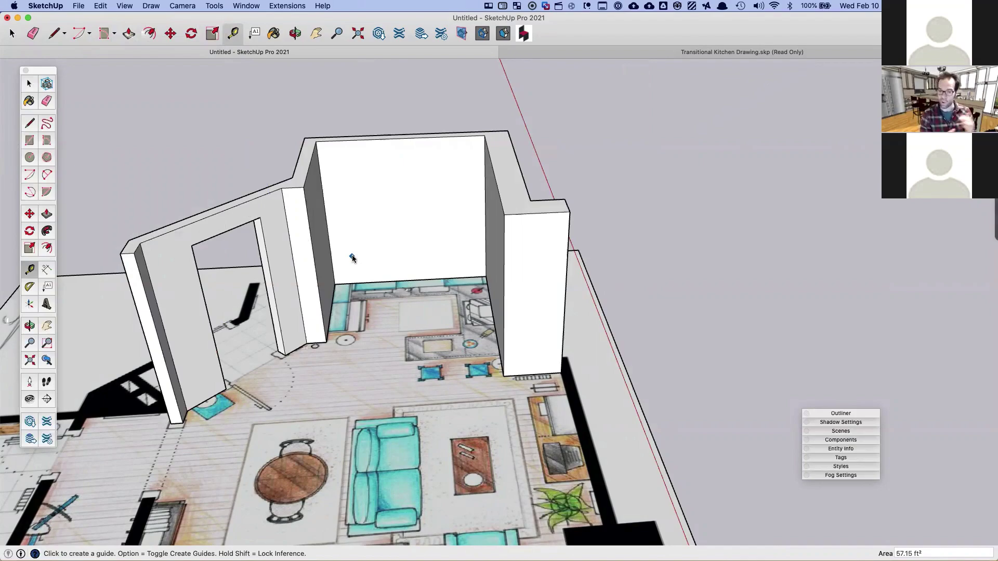
{"action": "key", "text": "Escape"}
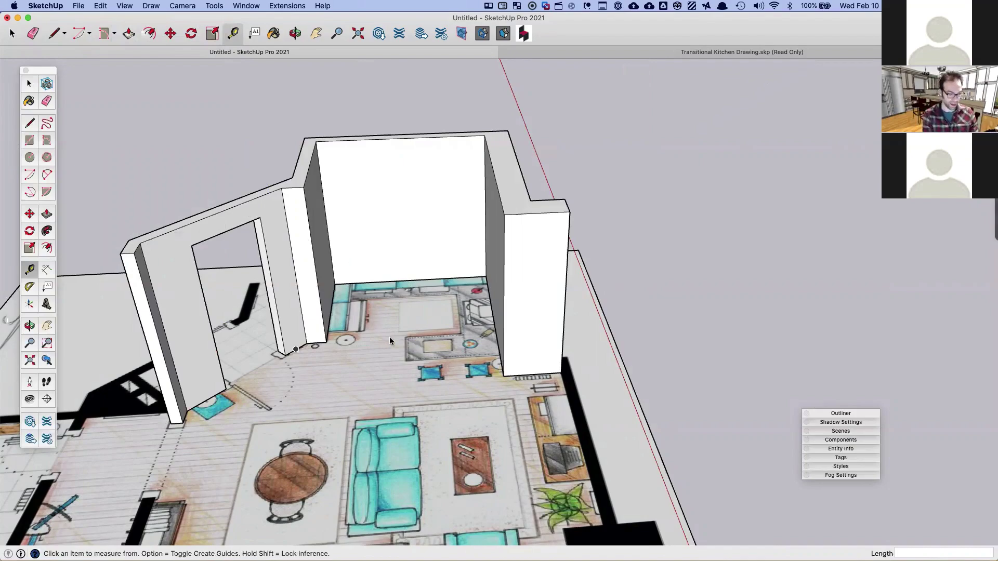
{"action": "middle_click_drag", "start_coordinate": [388, 337], "coordinate": [330, 316]}
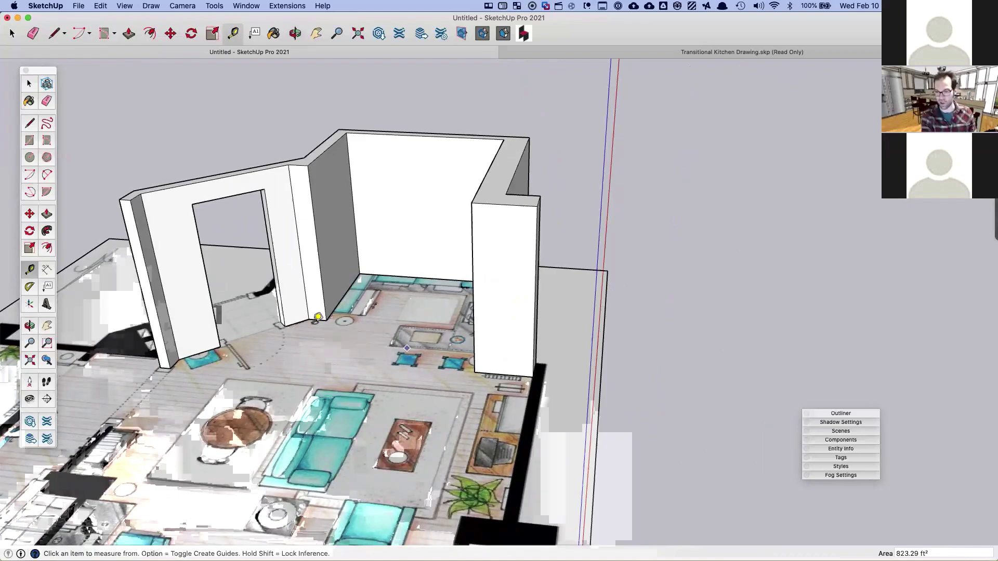
{"action": "middle_click_drag", "start_coordinate": [364, 341], "coordinate": [377, 370]}
{"action": "key", "text": "space"}
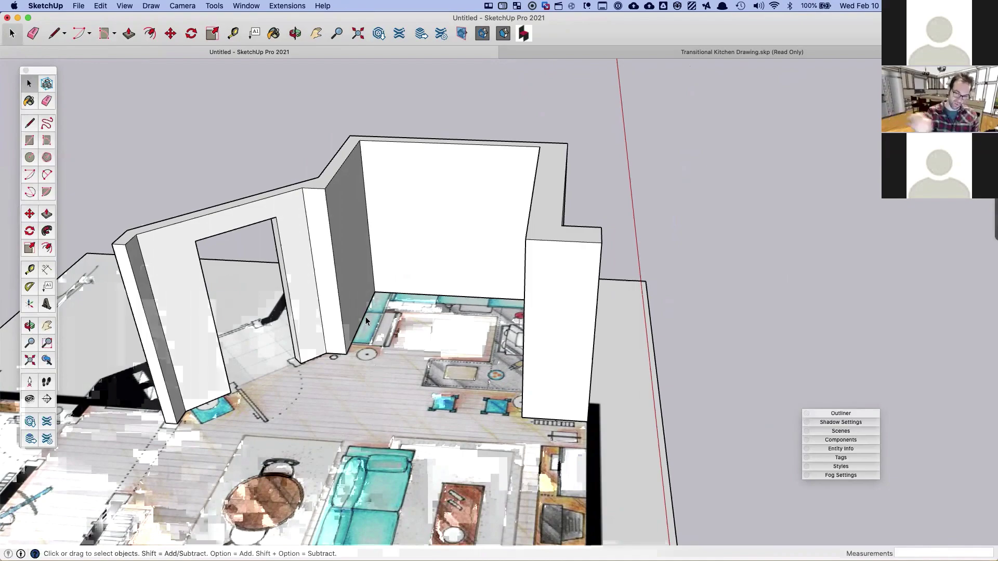
Step: Draw a rectangle about 2' 7" by 1' 8" over the appliance footprint on the floor plan, against the kitchen's entry-side wall
{"action": "middle_click_drag", "start_coordinate": [366, 318], "coordinate": [339, 359]}
{"action": "scroll", "coordinate": [335, 331], "scroll_direction": "up", "scroll_amount": 3}
{"action": "scroll", "coordinate": [338, 373], "scroll_direction": "up", "scroll_amount": 5}
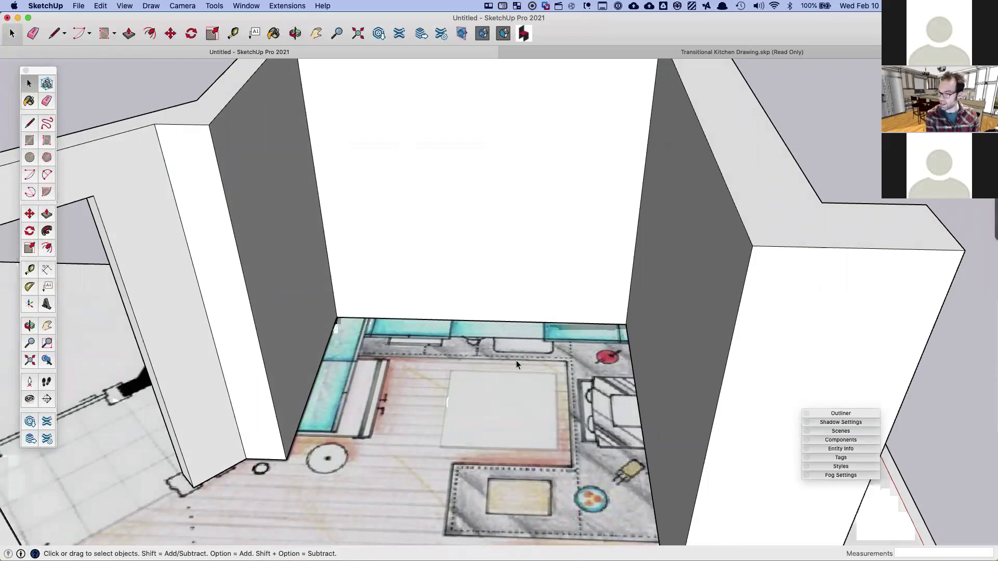
{"action": "middle_click_drag", "start_coordinate": [395, 416], "coordinate": [379, 431]}
{"action": "key", "text": "r"}
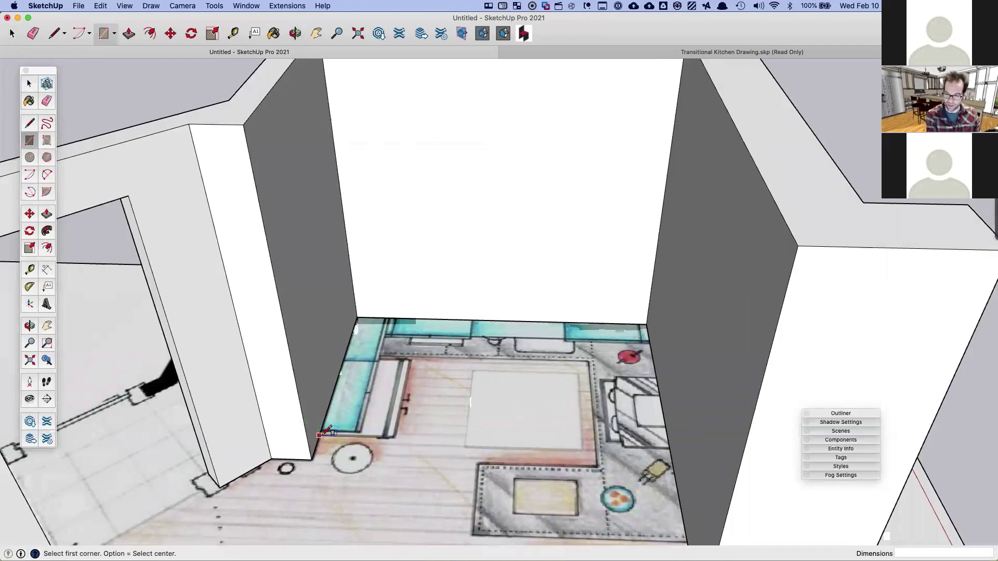
{"action": "left_click", "coordinate": [319, 436]}
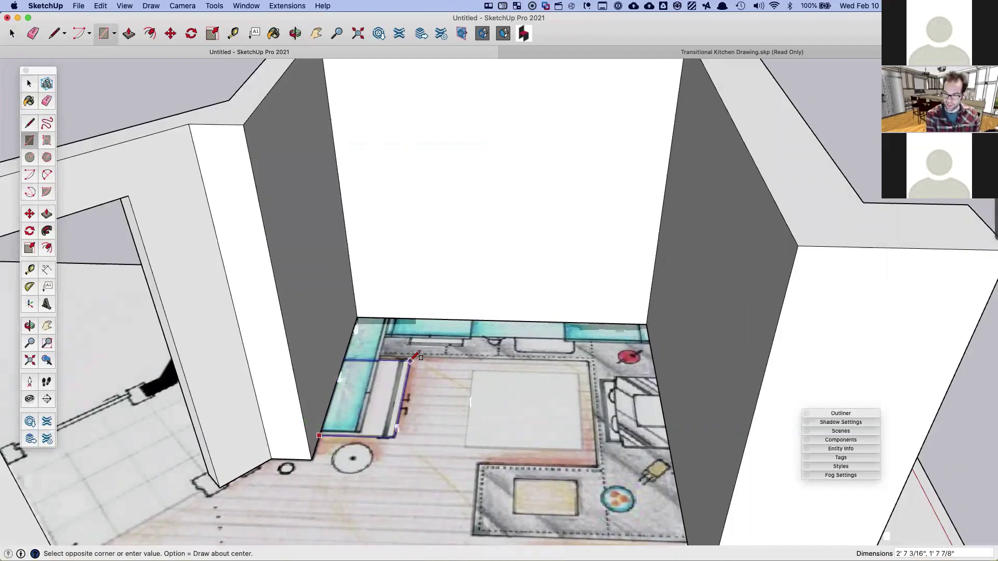
{"action": "left_click", "coordinate": [410, 363]}
Step: Extrude the appliance footprint upward and raise its top face again to form a tall box against the kitchen side wall
{"action": "key", "text": "p"}
{"action": "left_click", "coordinate": [382, 402]}
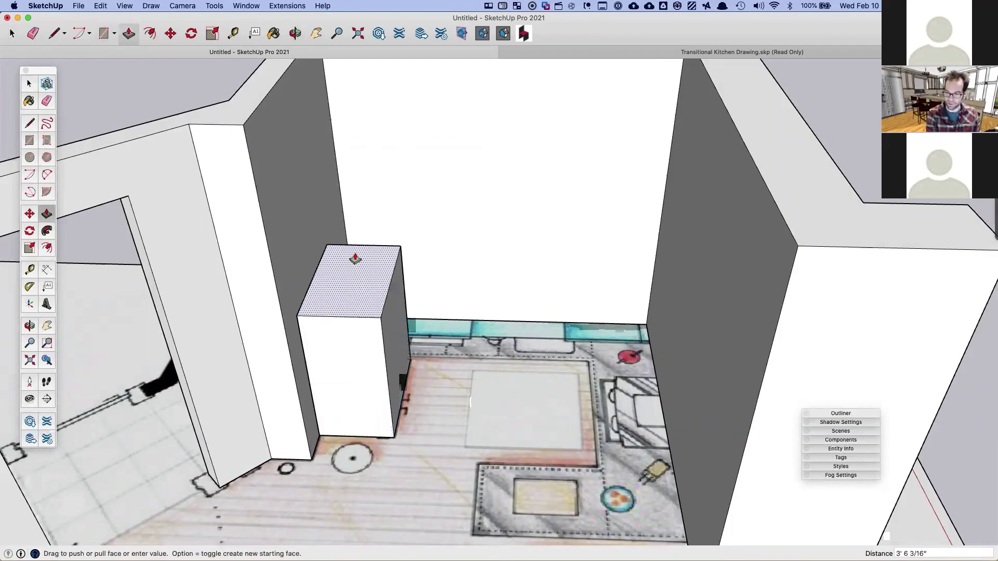
{"action": "left_click", "coordinate": [345, 223]}
{"action": "middle_click_drag", "start_coordinate": [378, 252], "coordinate": [353, 302]}
{"action": "left_click", "coordinate": [343, 295]}
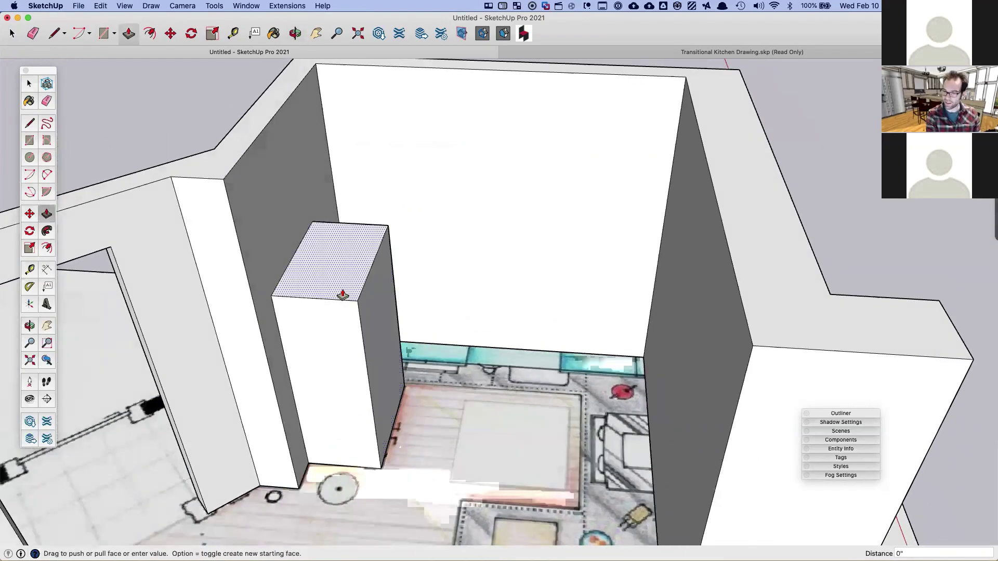
{"action": "left_click", "coordinate": [315, 223]}
{"action": "key", "text": "space"}
{"action": "middle_click_drag", "start_coordinate": [352, 255], "coordinate": [331, 248]}
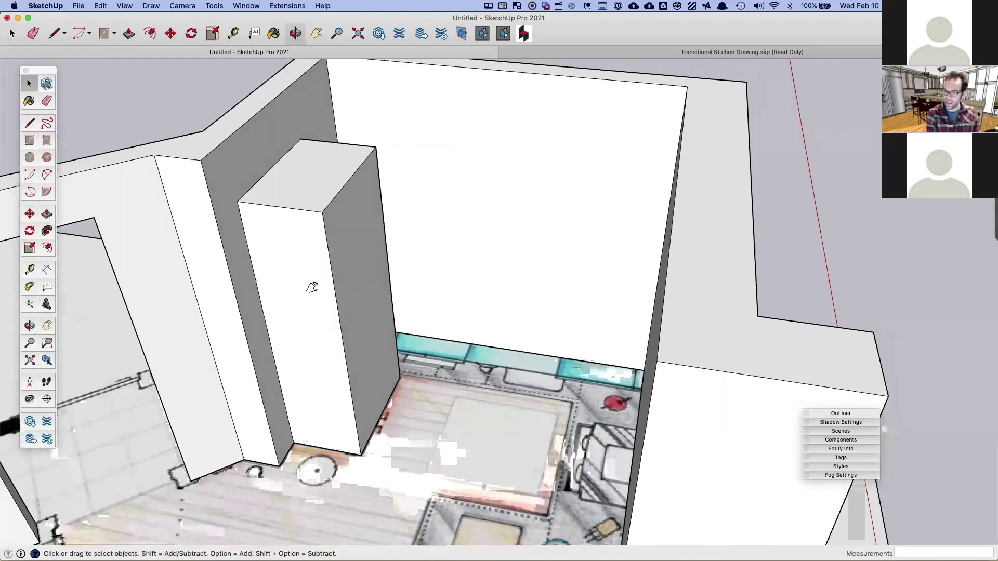
Step: Try erasing the tall box's front corner edges, its far corner edges and the edge along the kitchen side wall
{"action": "middle_click_drag", "start_coordinate": [310, 285], "coordinate": [310, 289]}
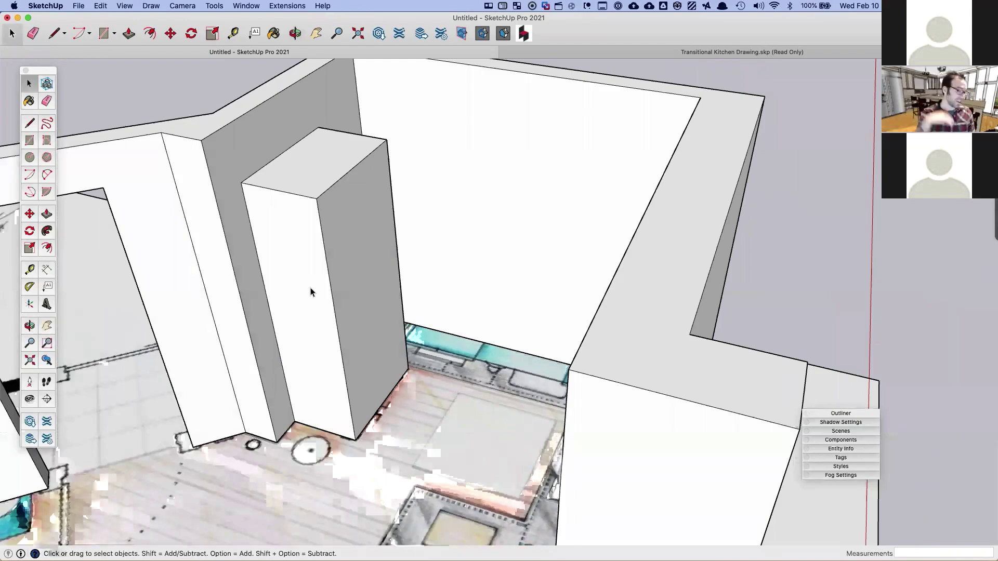
{"action": "middle_click_drag", "start_coordinate": [338, 302], "coordinate": [303, 305]}
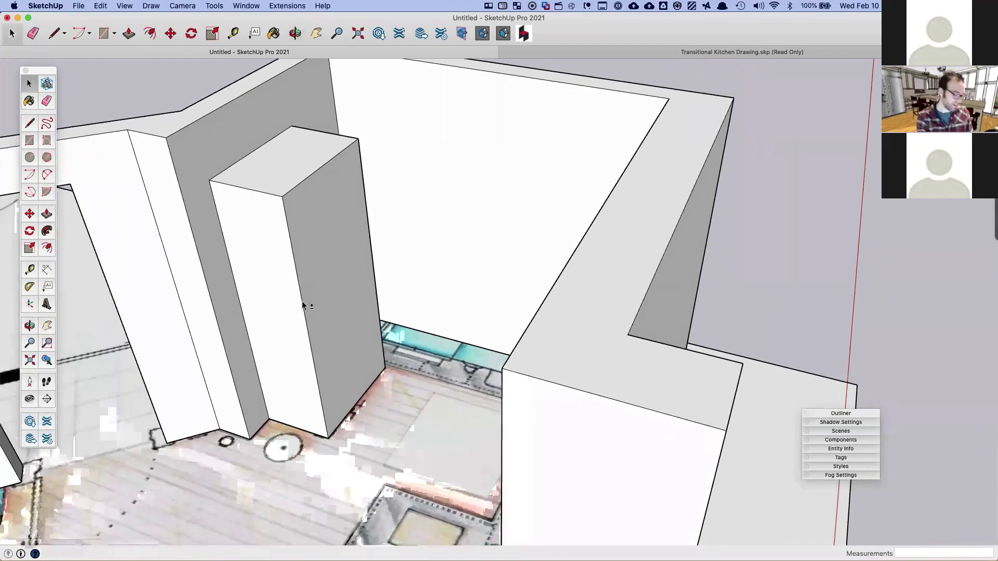
{"action": "key", "text": "e"}
{"action": "left_click", "coordinate": [279, 196]}
{"action": "left_click", "coordinate": [283, 203]}
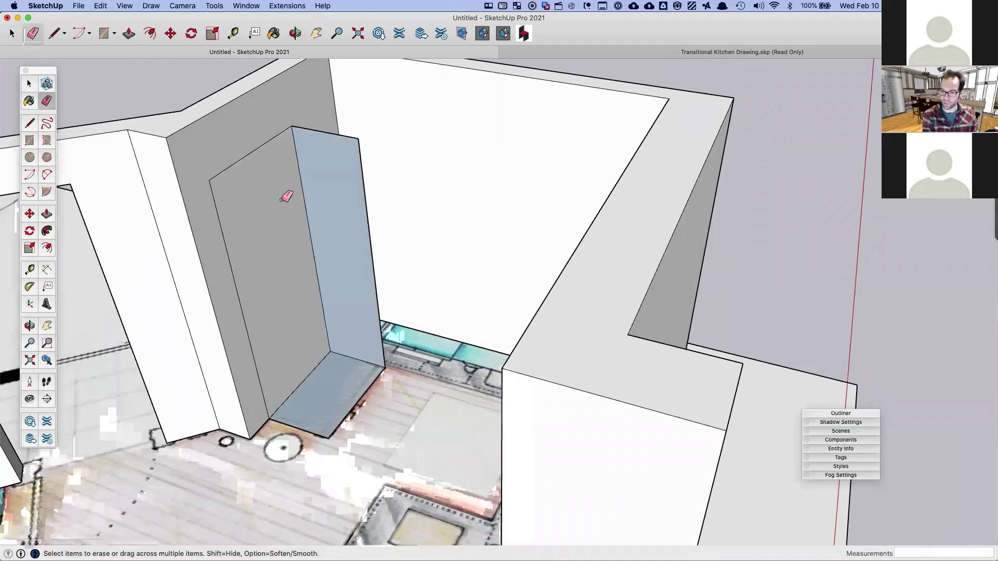
{"action": "middle_click_drag", "start_coordinate": [323, 223], "coordinate": [300, 216]}
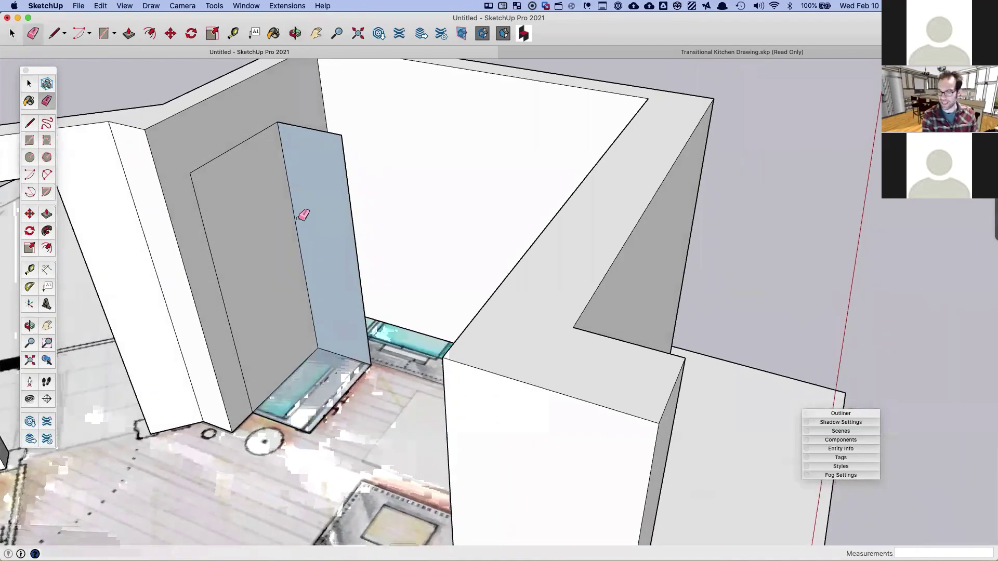
{"action": "left_click", "coordinate": [371, 367]}
{"action": "left_click", "coordinate": [369, 363]}
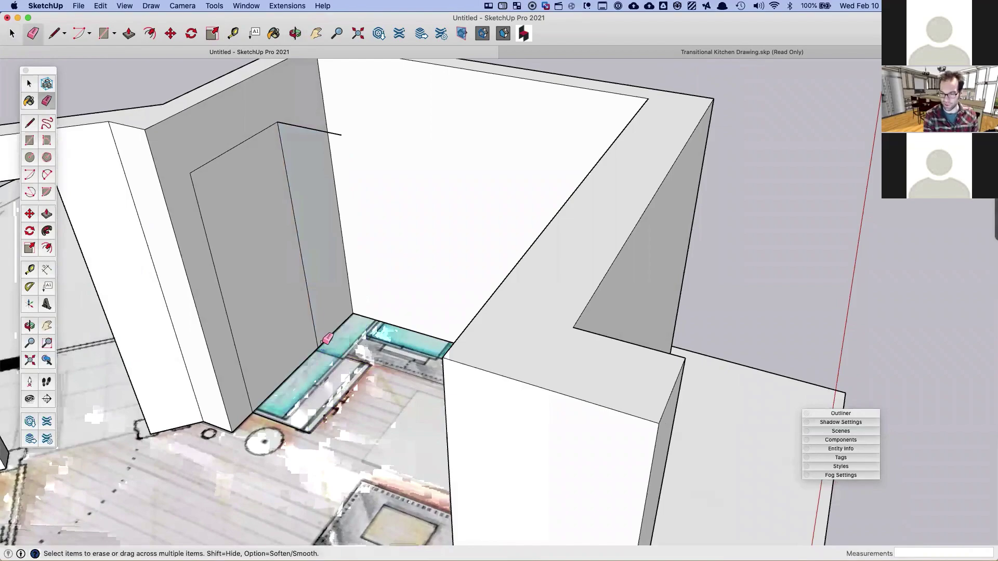
{"action": "left_click", "coordinate": [327, 338]}
Step: Undo the edge erasures to bring back the tall box's faces
{"action": "middle_click_drag", "start_coordinate": [304, 371], "coordinate": [373, 312]}
{"action": "key", "text": "super+z"}
{"action": "key", "text": "super+z"}
{"action": "key", "text": "super+z"}
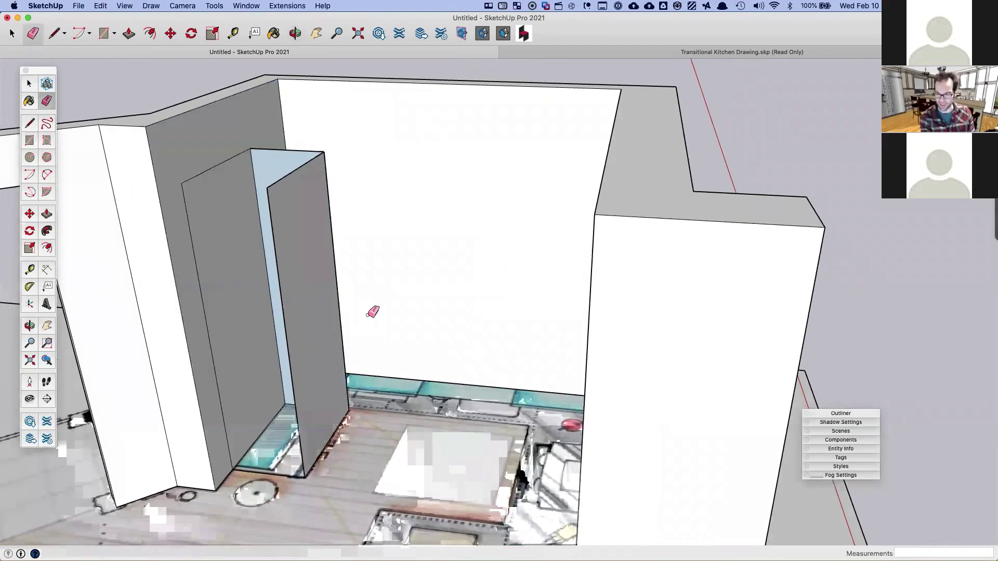
{"action": "key", "text": "super+z"}
{"action": "key", "text": "space"}
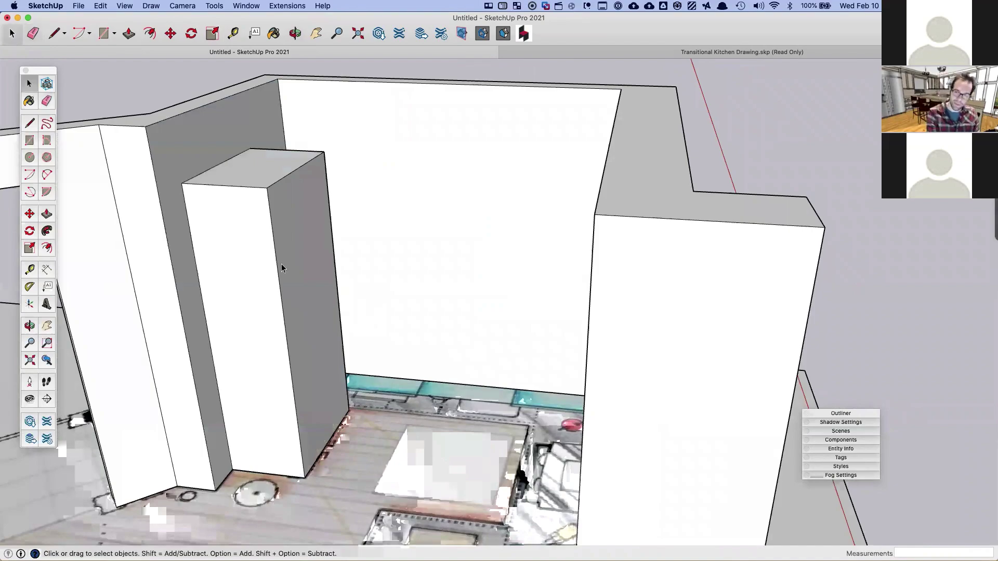
Step: Select all faces and edges of the tall box against the kitchen side wall
{"action": "triple_click", "coordinate": [251, 247]}
{"action": "middle_click_drag", "start_coordinate": [267, 259], "coordinate": [212, 222]}
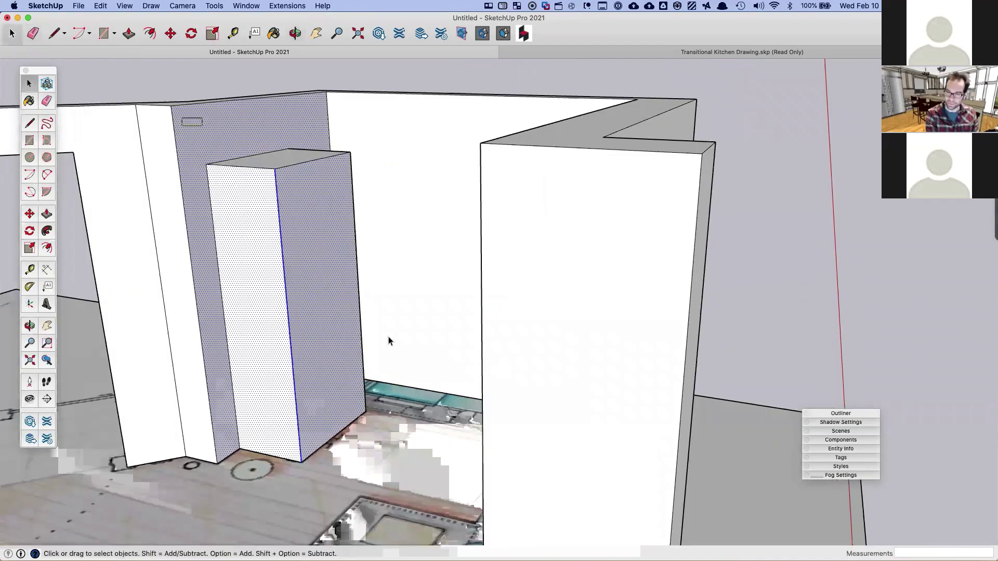
{"action": "left_click_drag", "start_coordinate": [388, 336], "coordinate": [398, 492]}
{"action": "middle_click_drag", "start_coordinate": [338, 385], "coordinate": [388, 457]}
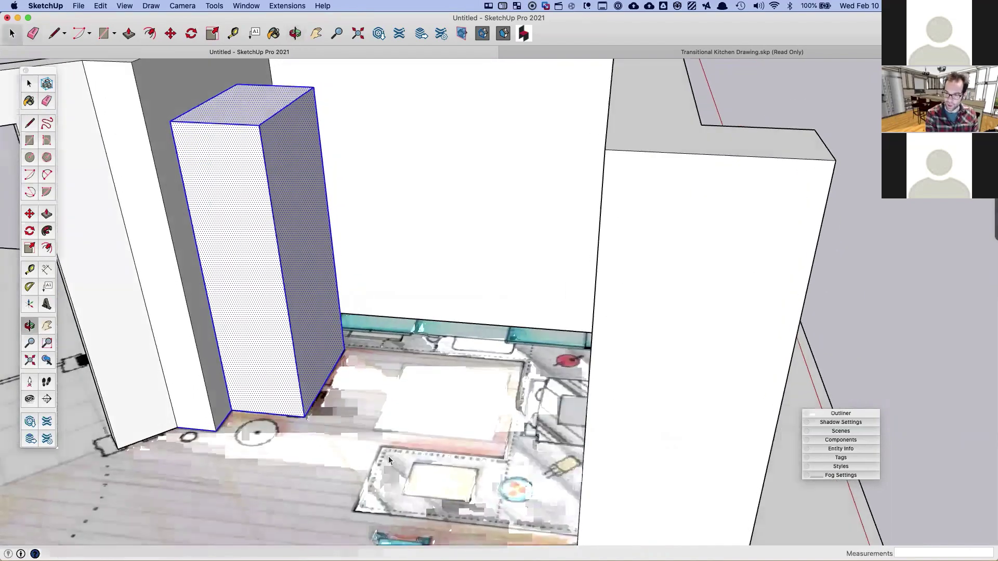
{"action": "middle_click_drag", "start_coordinate": [290, 312], "coordinate": [254, 208]}
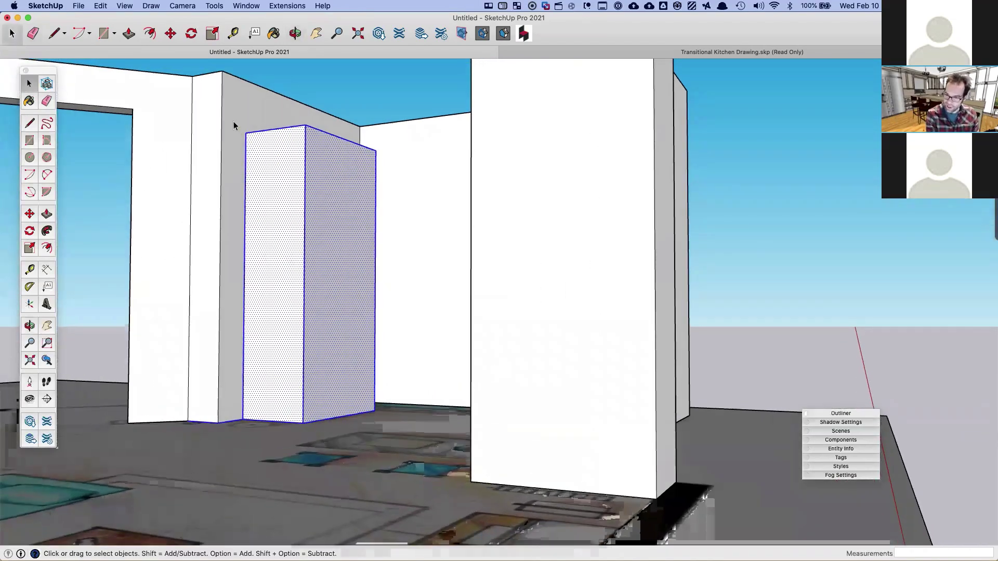
{"action": "left_click_drag", "start_coordinate": [234, 125], "coordinate": [399, 489]}
{"action": "middle_click_drag", "start_coordinate": [327, 414], "coordinate": [360, 428]}
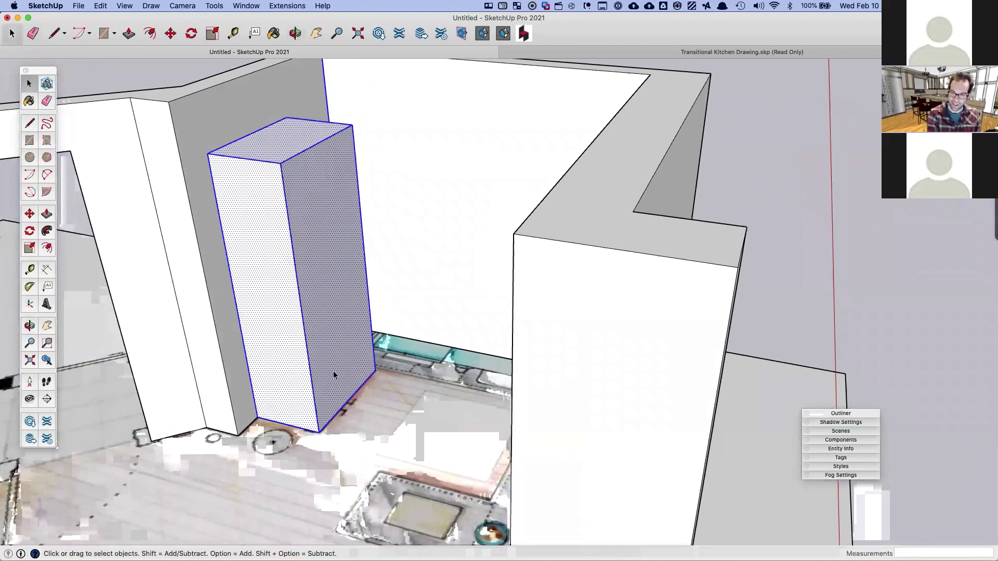
Step: Try to move the selected tall box away from its place against the kitchen side wall
{"action": "key", "text": "m"}
{"action": "left_click", "coordinate": [312, 351]}
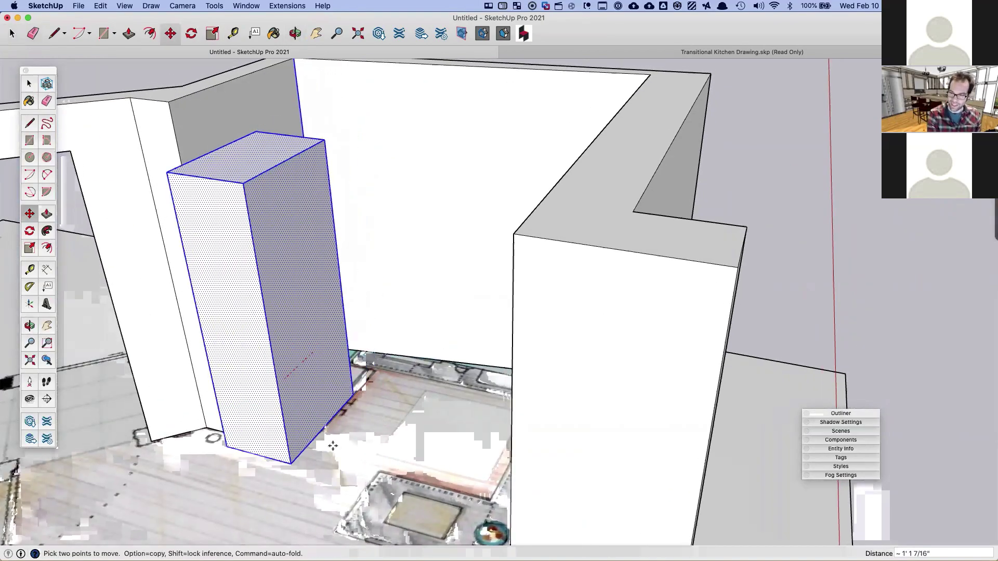
{"action": "scroll", "coordinate": [333, 446], "scroll_direction": "down", "scroll_amount": 5}
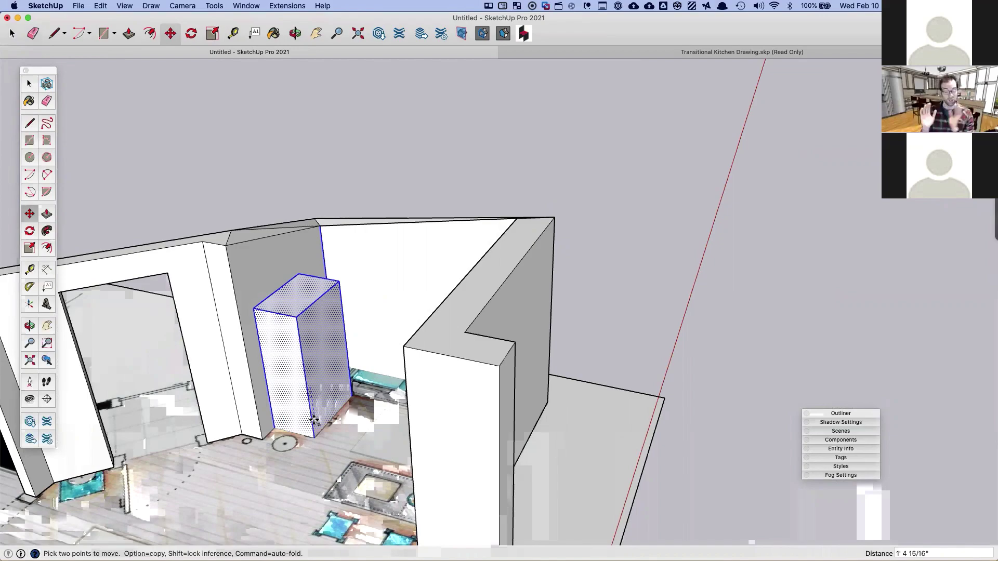
{"action": "key", "text": "space"}
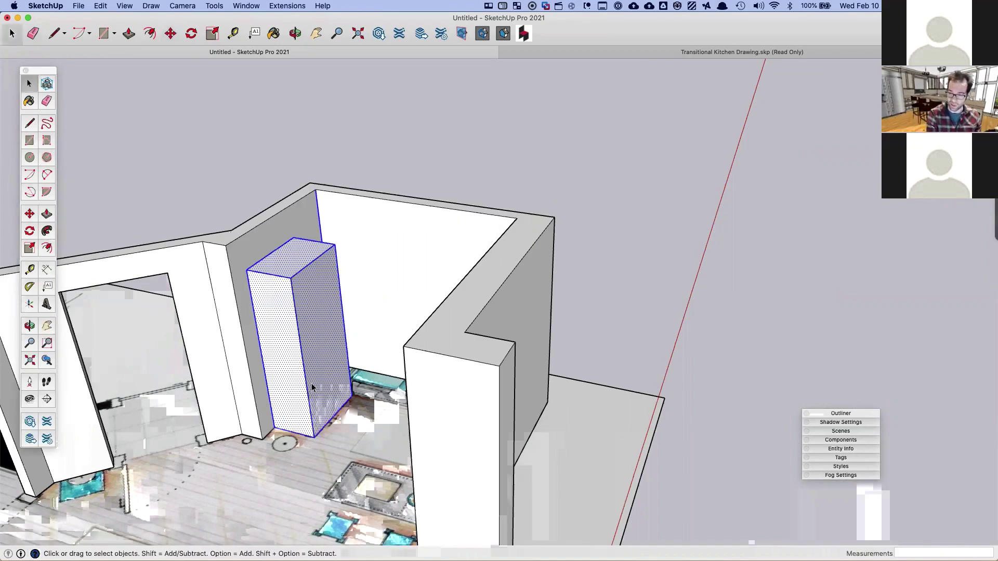
Step: Delete the selected tall box from the kitchen while keeping the walls
{"action": "middle_click_drag", "start_coordinate": [291, 386], "coordinate": [221, 193], "text": "shift"}
{"action": "key", "text": "Delete"}
{"action": "middle_click_drag", "start_coordinate": [291, 250], "coordinate": [334, 265]}
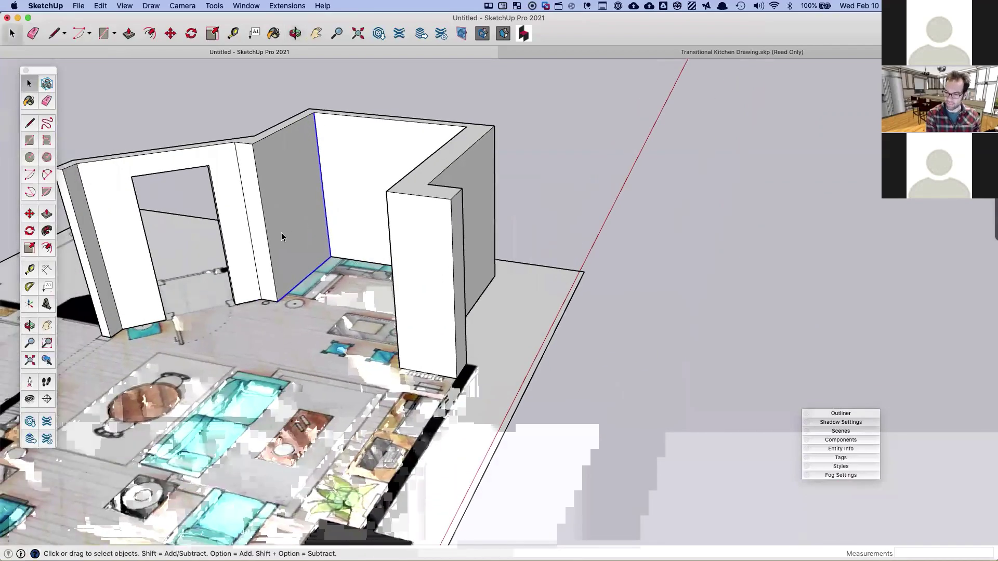
Step: Draw a large rectangle on the ground beside the floor plan and extrude it upward into a block
{"action": "scroll", "coordinate": [283, 234], "scroll_direction": "down", "scroll_amount": 5}
{"action": "middle_click_drag", "start_coordinate": [283, 236], "coordinate": [312, 244]}
{"action": "key", "text": "r"}
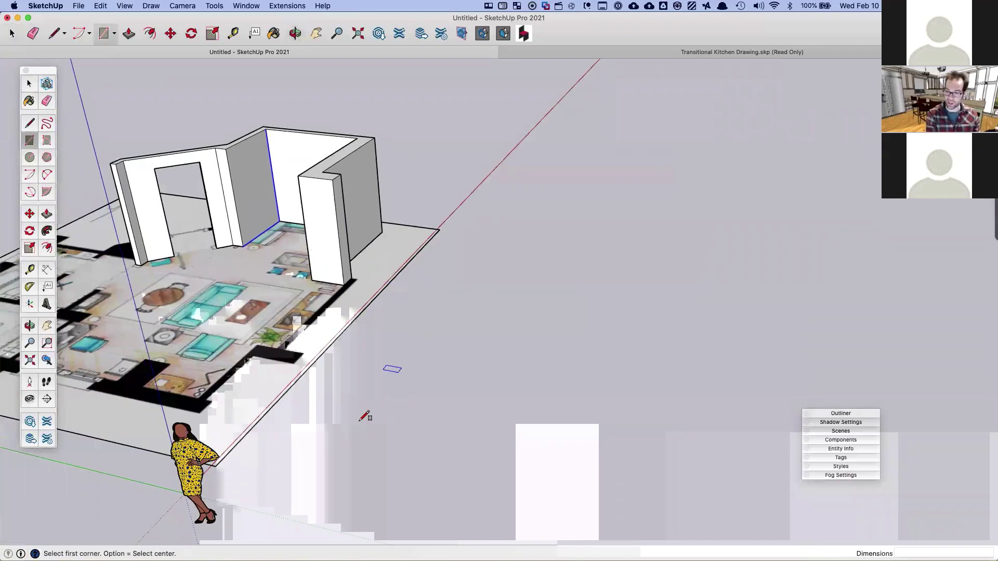
{"action": "left_click", "coordinate": [350, 430]}
{"action": "left_click", "coordinate": [536, 353]}
{"action": "key", "text": "p"}
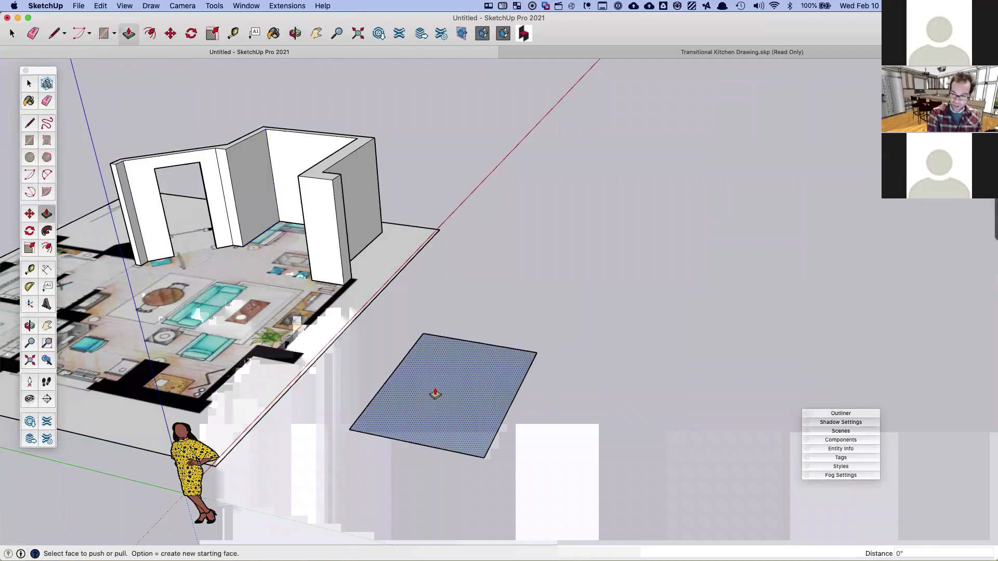
{"action": "left_click", "coordinate": [434, 395]}
{"action": "left_click", "coordinate": [446, 287]}
Step: Draw a line across the middle of the block's top face and move it up to form a gable roof
{"action": "key", "text": "l"}
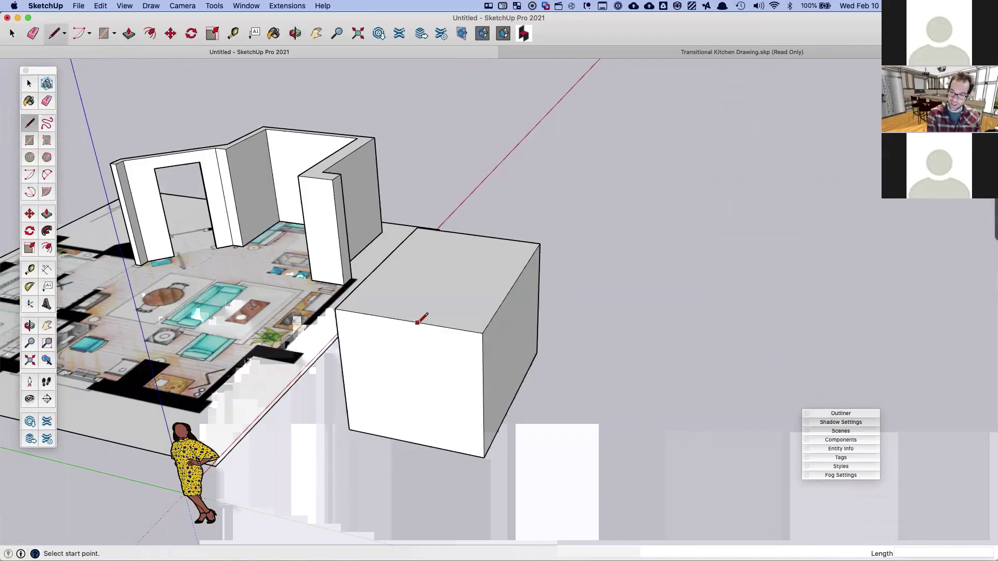
{"action": "left_click", "coordinate": [407, 320]}
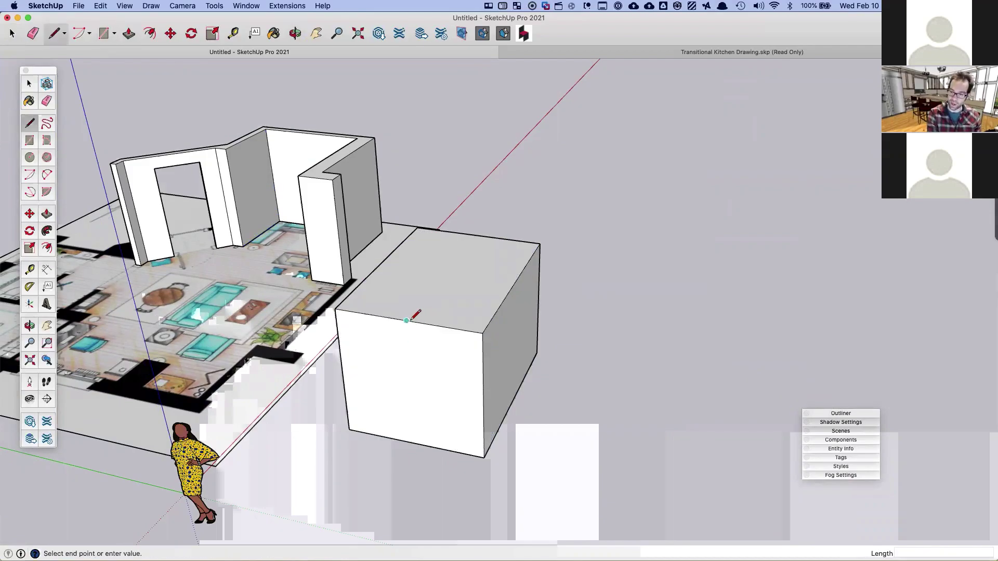
{"action": "left_click", "coordinate": [477, 236]}
{"action": "key", "text": "space"}
{"action": "left_click", "coordinate": [461, 260]}
{"action": "key", "text": "m"}
{"action": "left_click", "coordinate": [460, 260]}
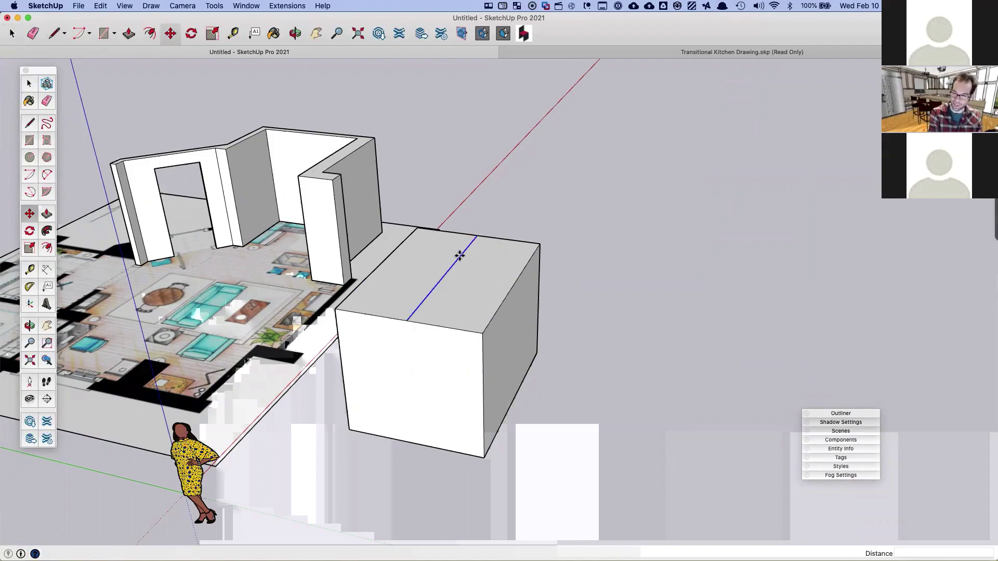
{"action": "left_click", "coordinate": [464, 174]}
{"action": "key", "text": "space"}
Step: Draw a rectangle about 4' 11" by 3' 9" on the house form's side wall and move its face outward about 3' 8"
{"action": "middle_click_drag", "start_coordinate": [384, 283], "coordinate": [482, 303]}
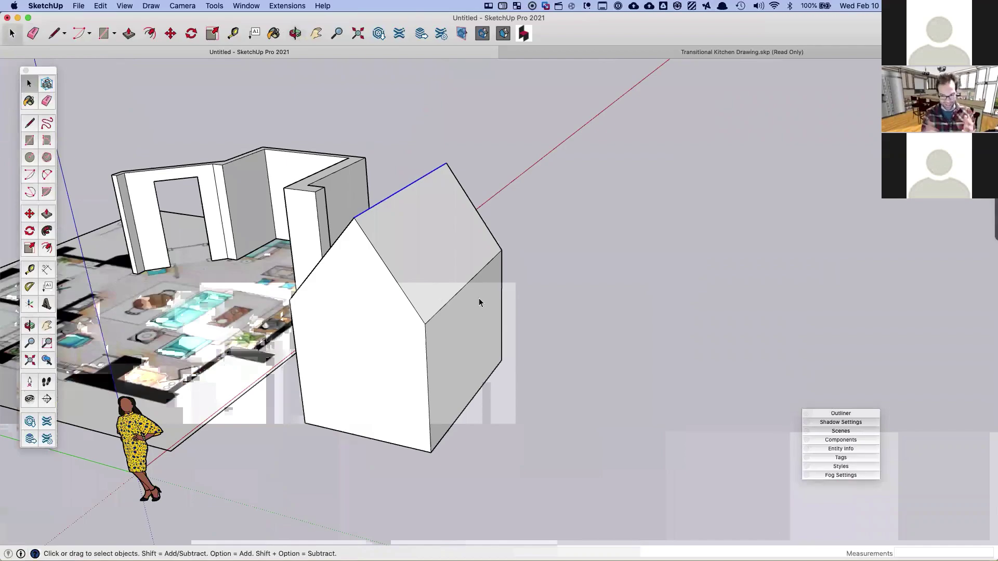
{"action": "key", "text": "r"}
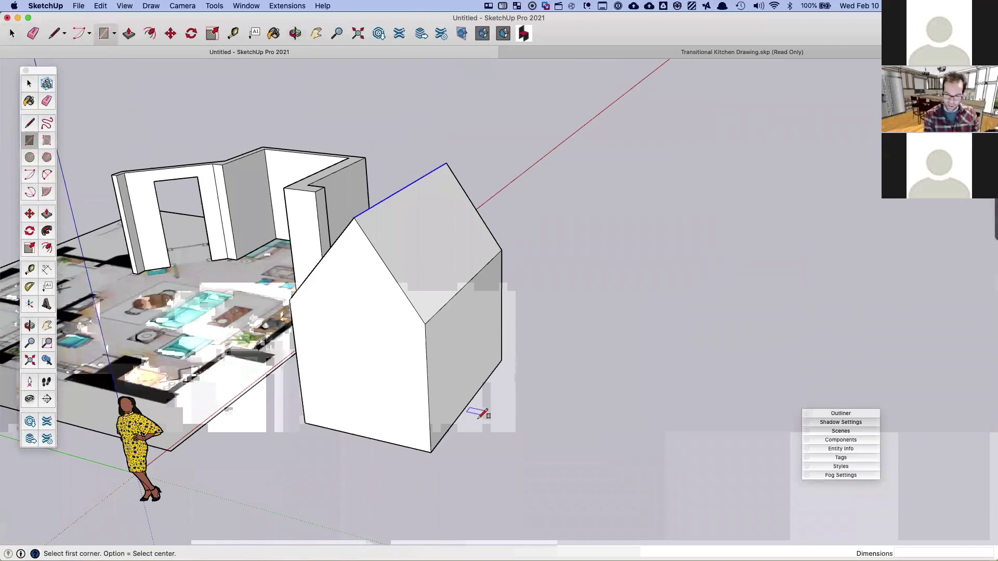
{"action": "left_click", "coordinate": [437, 445]}
{"action": "left_click", "coordinate": [470, 342]}
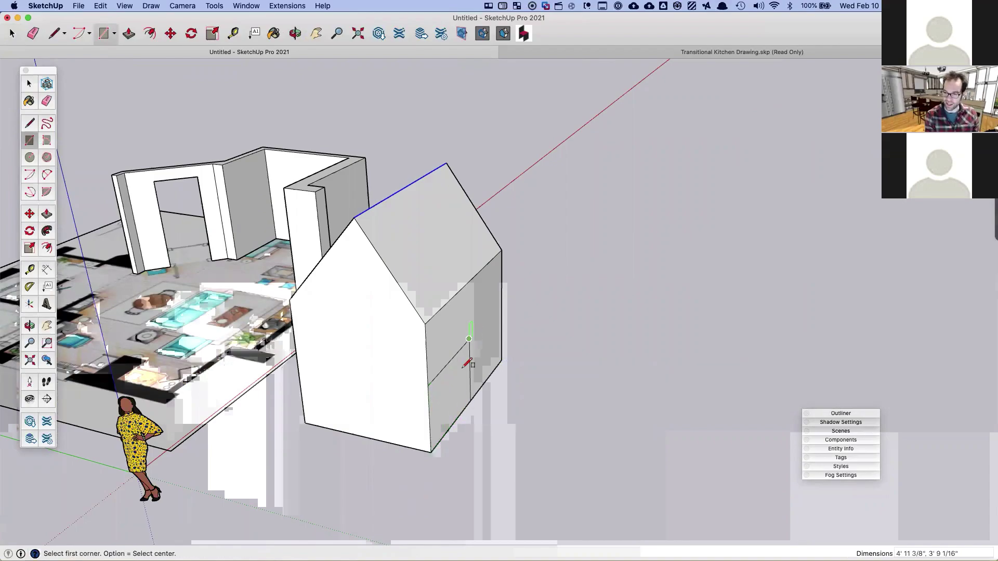
{"action": "key", "text": "space"}
{"action": "left_click", "coordinate": [458, 390]}
{"action": "key", "text": "m"}
{"action": "left_click", "coordinate": [459, 385]}
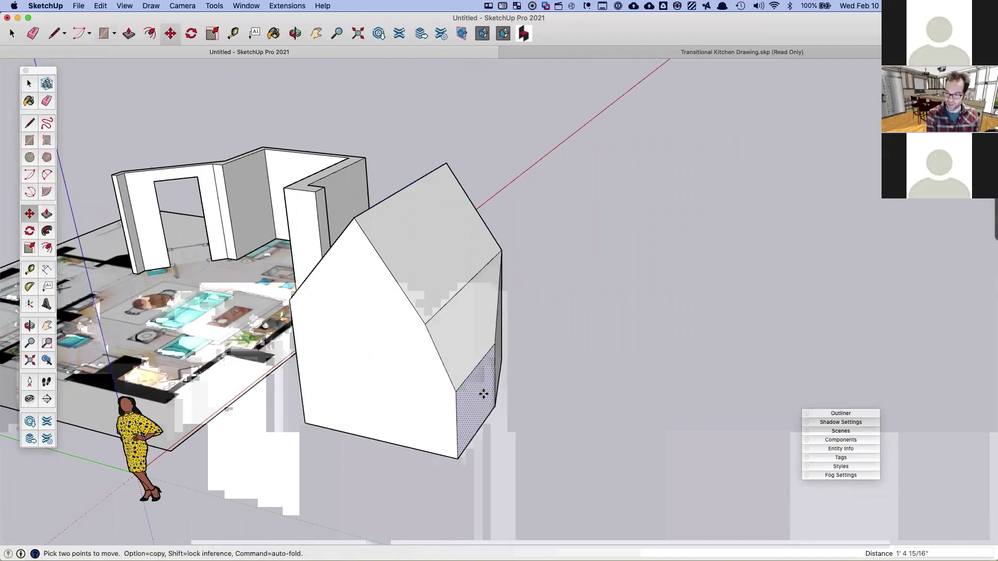
{"action": "left_click", "coordinate": [524, 402]}
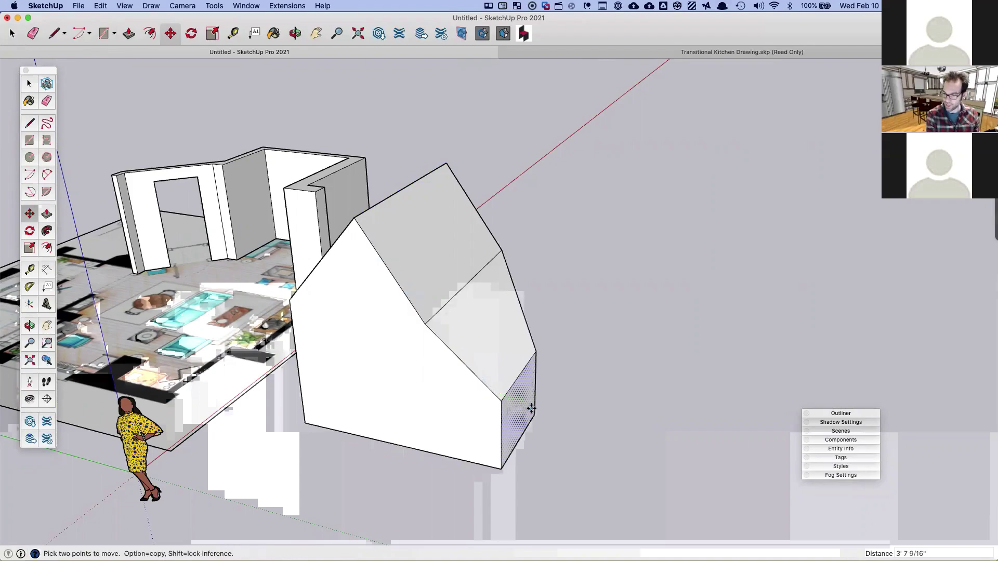
{"action": "middle_click_drag", "start_coordinate": [524, 402], "coordinate": [383, 408]}
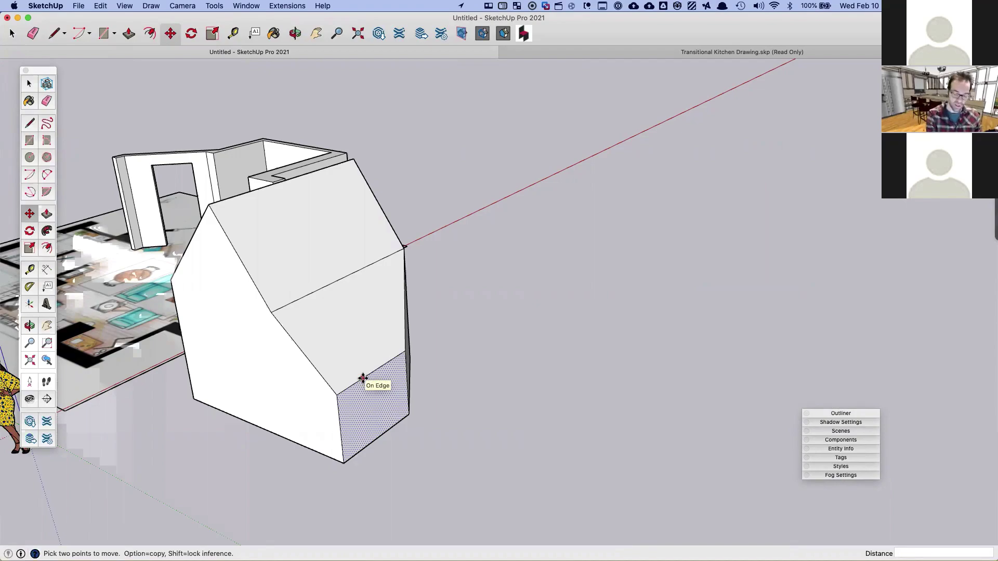
Step: Select the whole house form, make it a group and delete that group
{"action": "scroll", "coordinate": [379, 307], "scroll_direction": "down", "scroll_amount": 5}
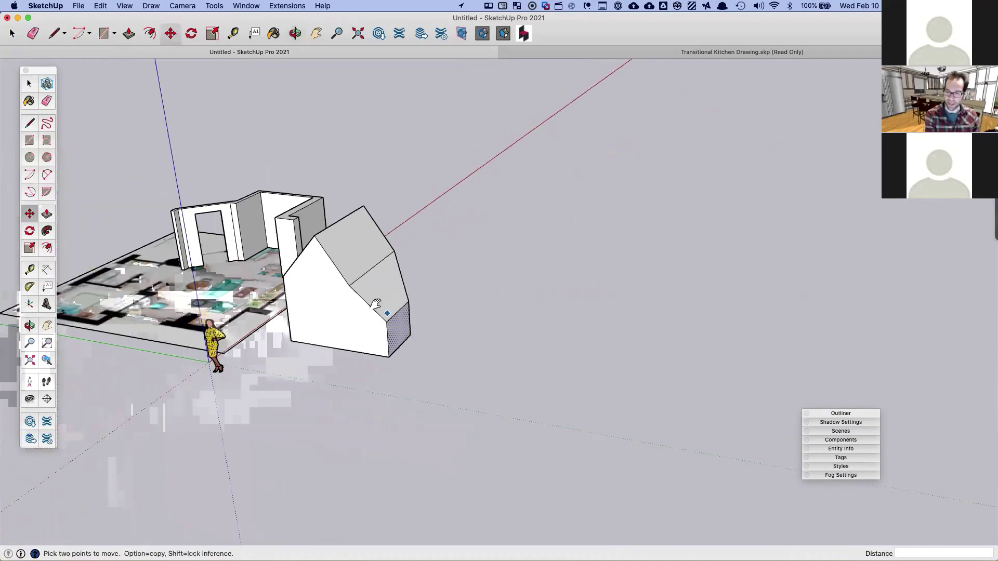
{"action": "key", "text": "space"}
{"action": "triple_click", "coordinate": [335, 288]}
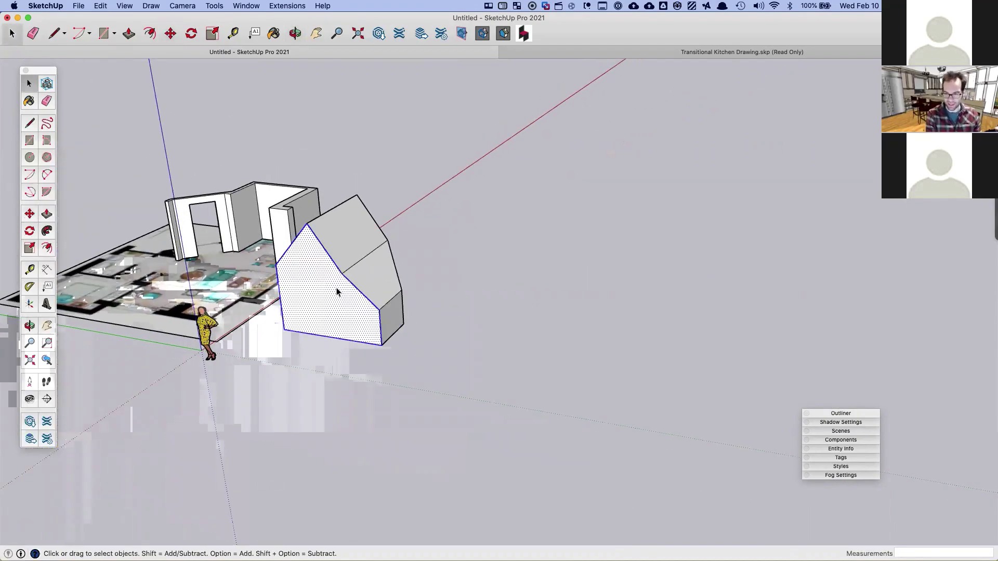
{"action": "right_click", "coordinate": [336, 288]}
{"action": "left_click", "coordinate": [303, 281]}
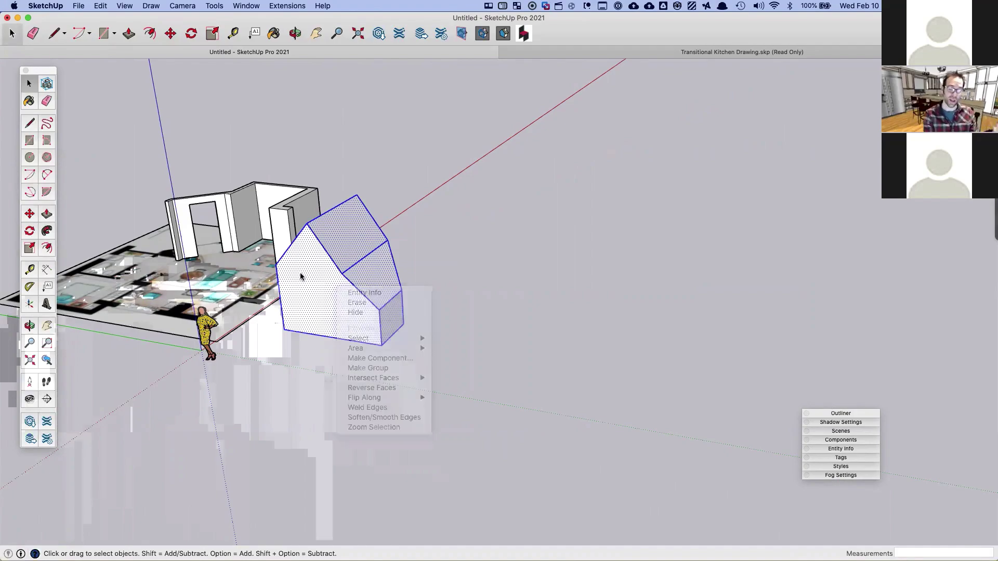
{"action": "mouse_move", "coordinate": [379, 287]}
{"action": "middle_mouse_down"}
{"action": "mouse_move", "coordinate": [392, 312]}
{"action": "mouse_move", "coordinate": [381, 318]}
{"action": "middle_mouse_up"}
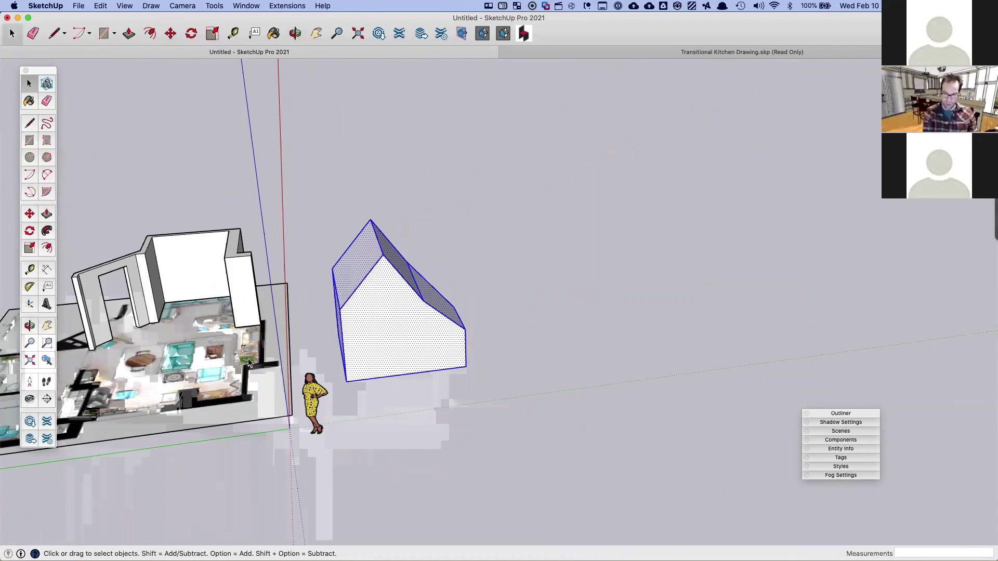
{"action": "left_click_drag", "start_coordinate": [294, 187], "coordinate": [505, 399]}
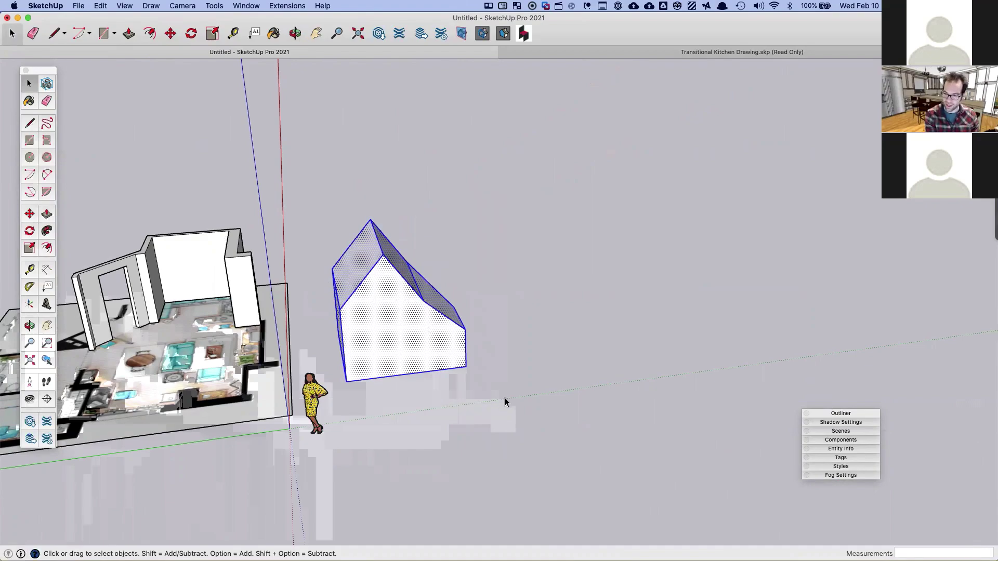
{"action": "right_click", "coordinate": [375, 295]}
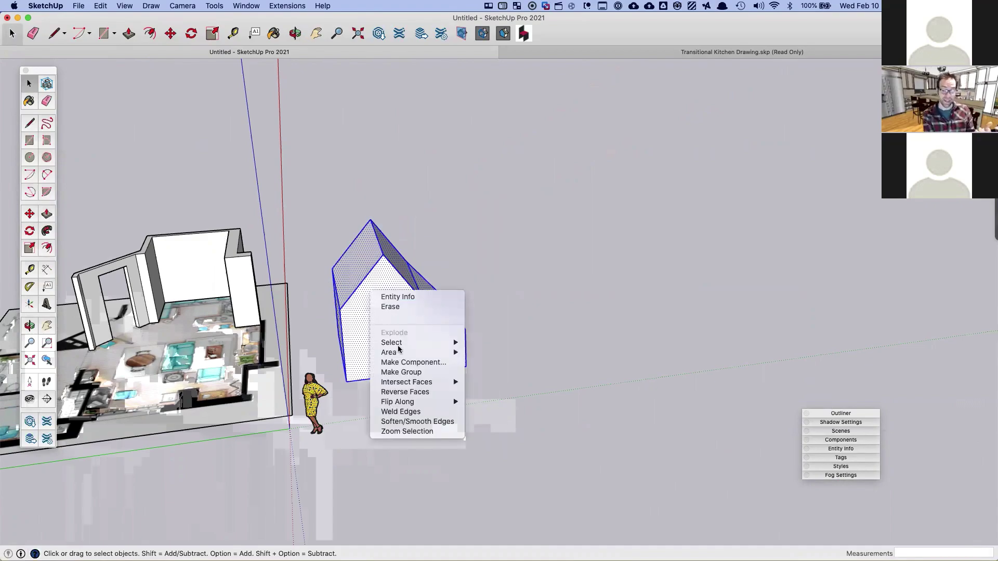
{"action": "left_click", "coordinate": [404, 372]}
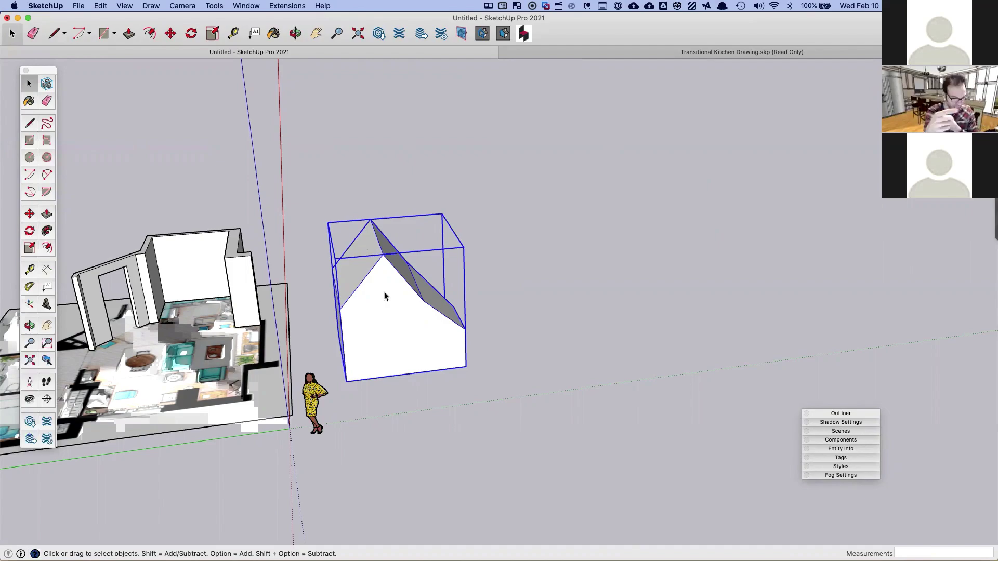
{"action": "key", "text": "Delete"}
Step: Select the floor plan image beneath the extruded walls
{"action": "middle_click_drag", "start_coordinate": [326, 297], "coordinate": [346, 179]}
{"action": "scroll", "coordinate": [347, 257], "scroll_direction": "up", "scroll_amount": 3}
{"action": "left_click", "coordinate": [415, 410]}
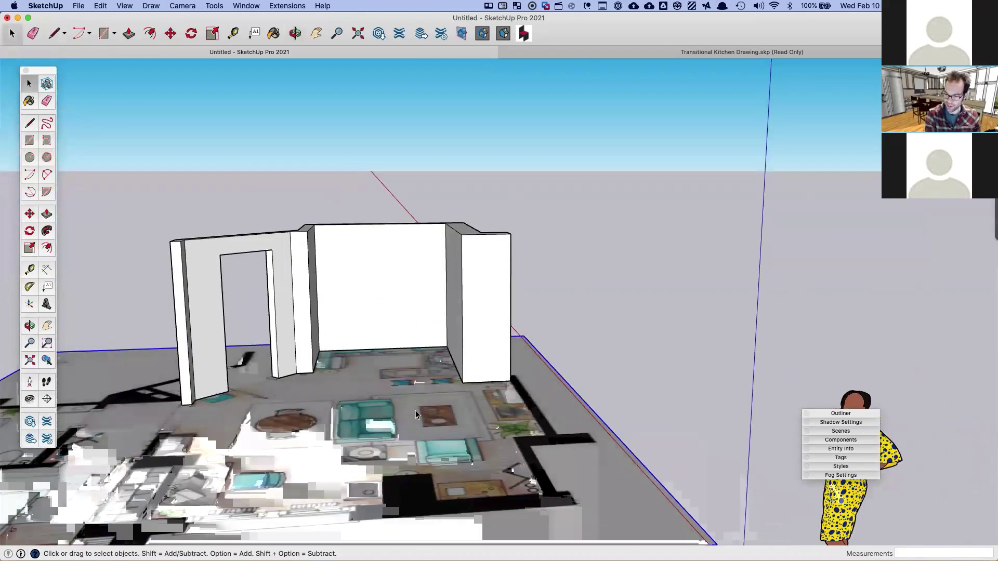
{"action": "scroll", "coordinate": [394, 407], "scroll_direction": "down", "scroll_amount": 2}
{"action": "scroll", "coordinate": [394, 407], "scroll_direction": "down", "scroll_amount": 1}
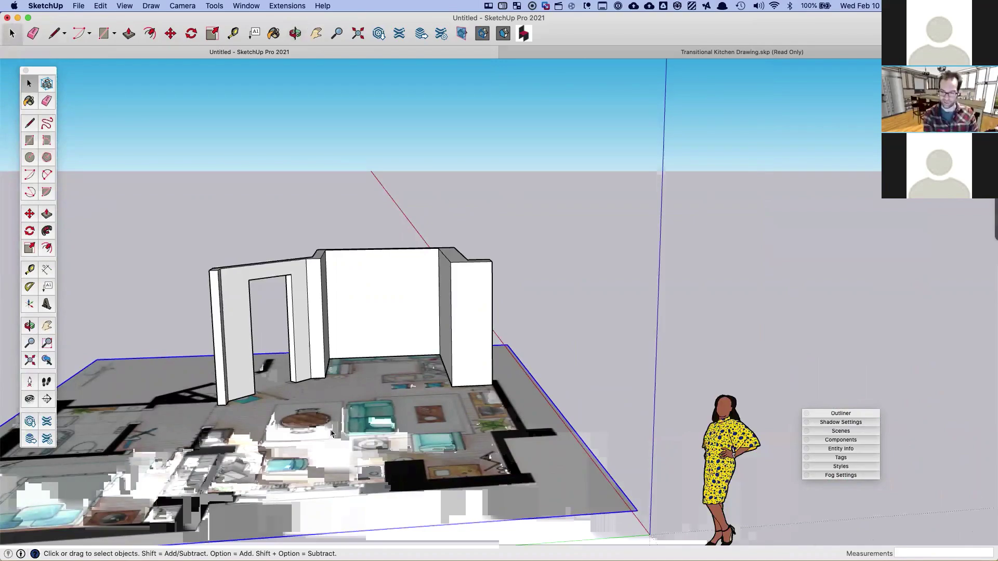
Step: Select all the extruded wall geometry without the floor plan image and make it a group
{"action": "left_click_drag", "start_coordinate": [156, 190], "coordinate": [537, 387]}
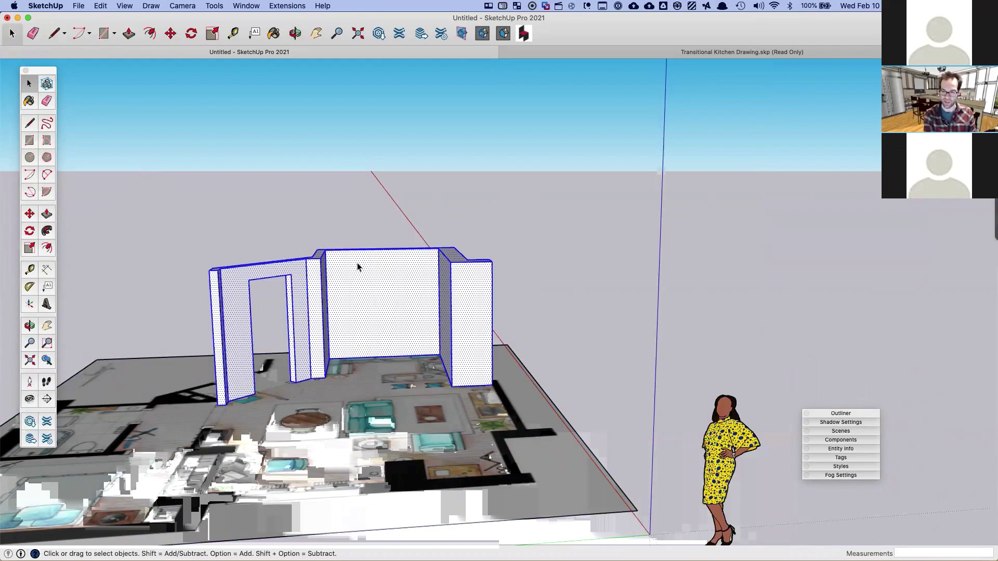
{"action": "right_click", "coordinate": [359, 279]}
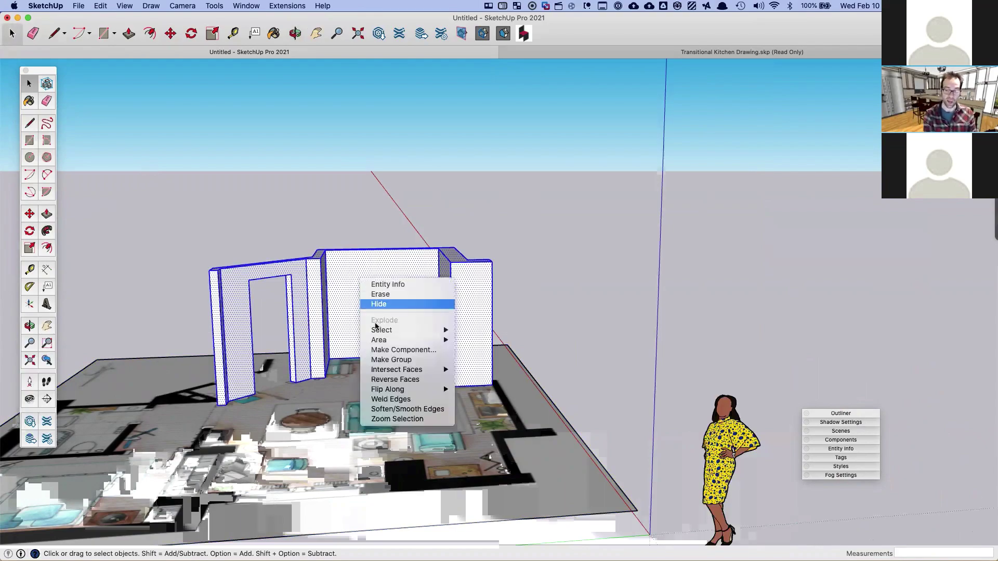
{"action": "left_click", "coordinate": [388, 358]}
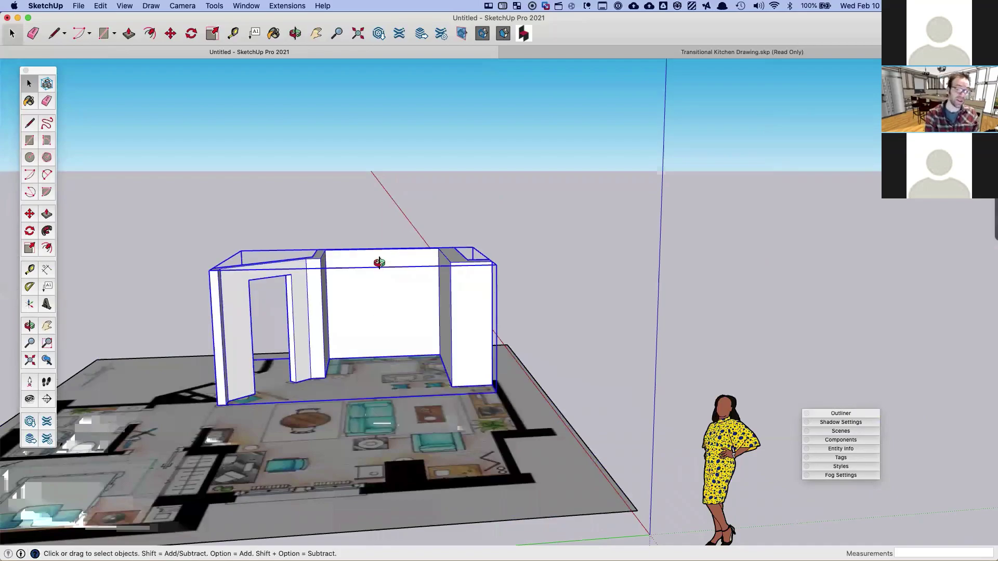
Step: Draw a rectangle about 2' 5 9/16" by 1' 7 5/16" on the plan against the kitchen's side wall and extrude it up about 6' 5"
{"action": "middle_click_drag", "start_coordinate": [380, 263], "coordinate": [312, 346]}
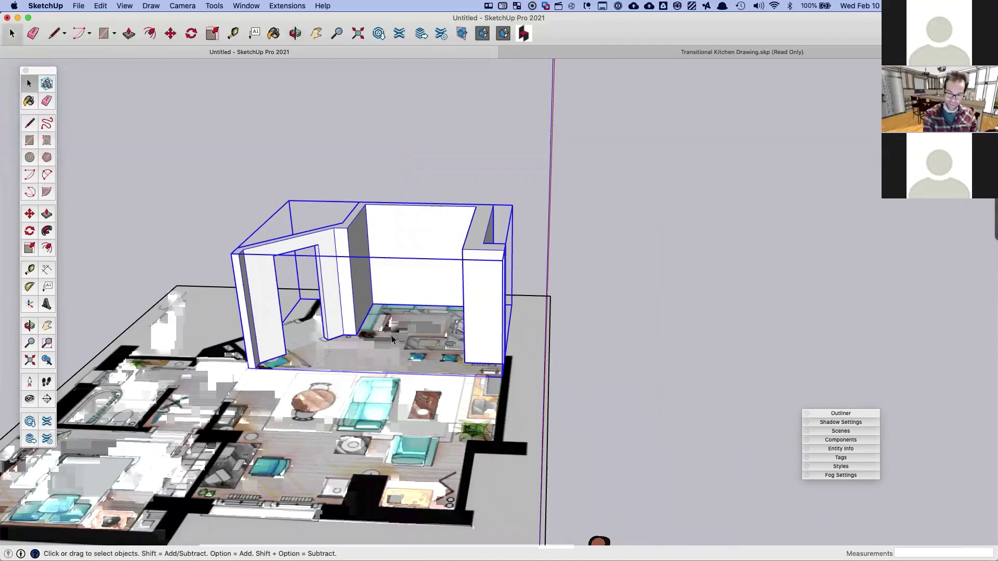
{"action": "middle_click_drag", "start_coordinate": [395, 336], "coordinate": [325, 335]}
{"action": "scroll", "coordinate": [338, 353], "scroll_direction": "up", "scroll_amount": 3}
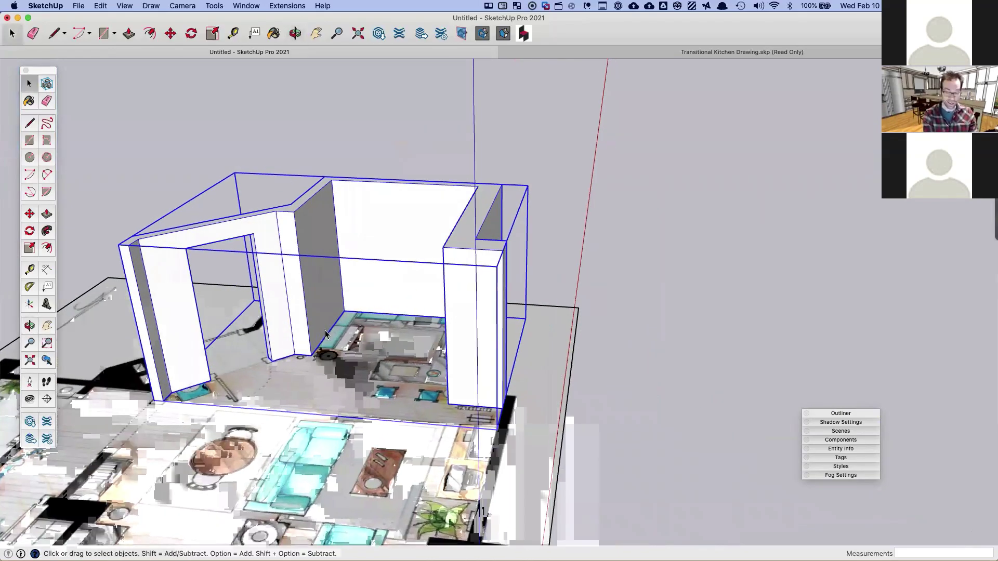
{"action": "scroll", "coordinate": [325, 331], "scroll_direction": "up", "scroll_amount": 5}
{"action": "key", "text": "r"}
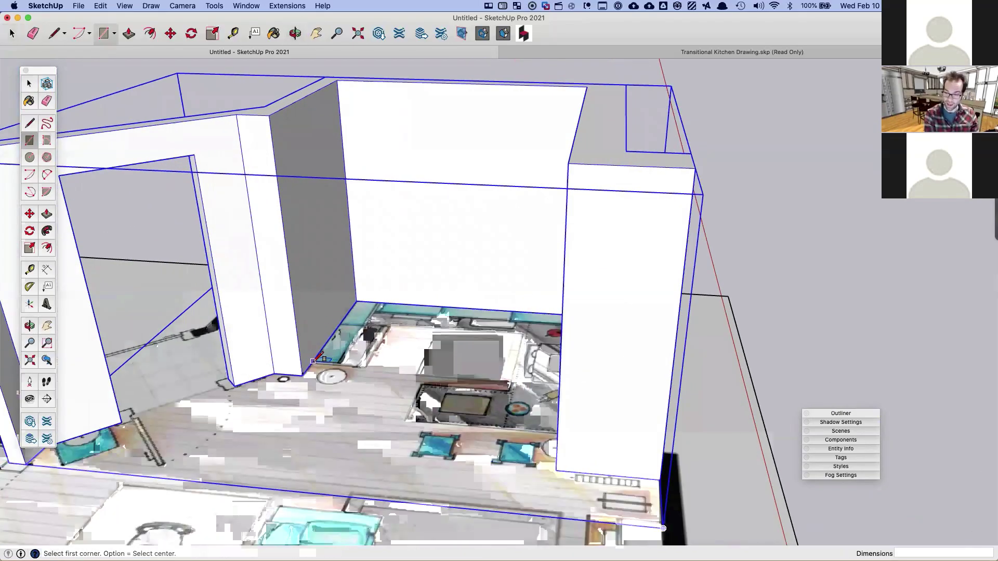
{"action": "left_click", "coordinate": [312, 361]}
{"action": "left_click", "coordinate": [384, 327]}
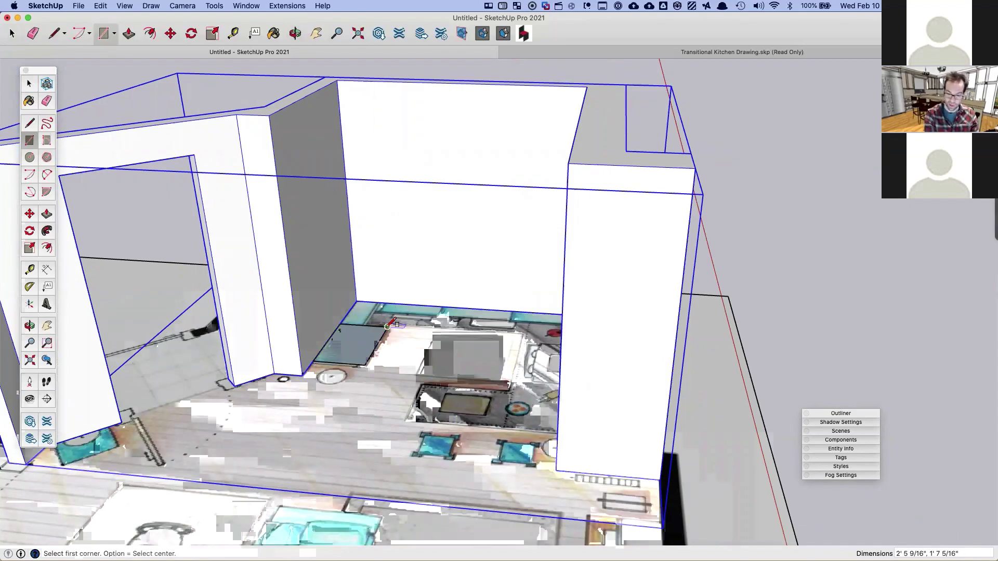
{"action": "key", "text": "p"}
{"action": "left_click", "coordinate": [387, 333]}
{"action": "left_click", "coordinate": [327, 158]}
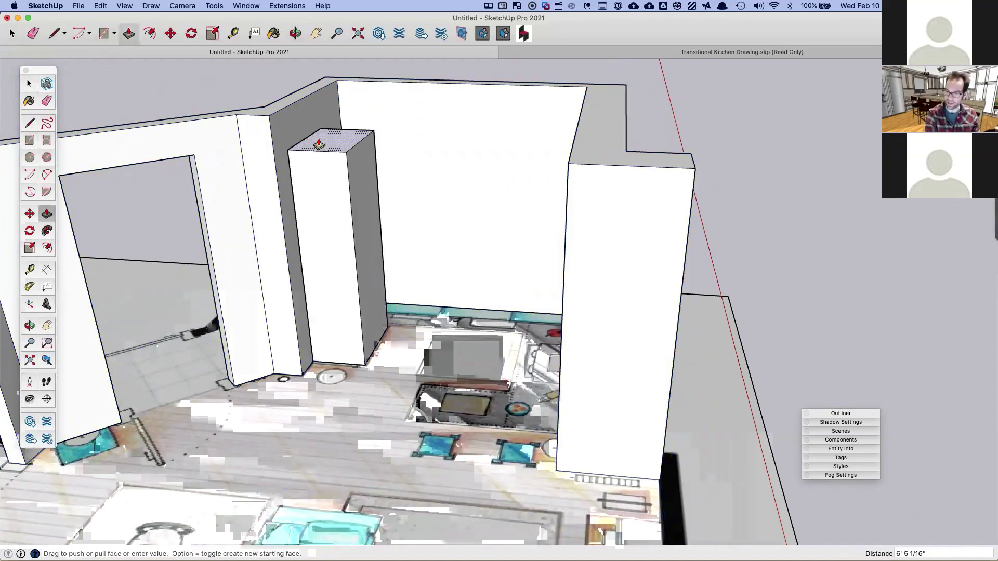
{"action": "key", "text": "space"}
Step: Select only the tall box with a selection window, leaving out the grouped walls, and clear the selection
{"action": "middle_click_drag", "start_coordinate": [326, 158], "coordinate": [289, 117]}
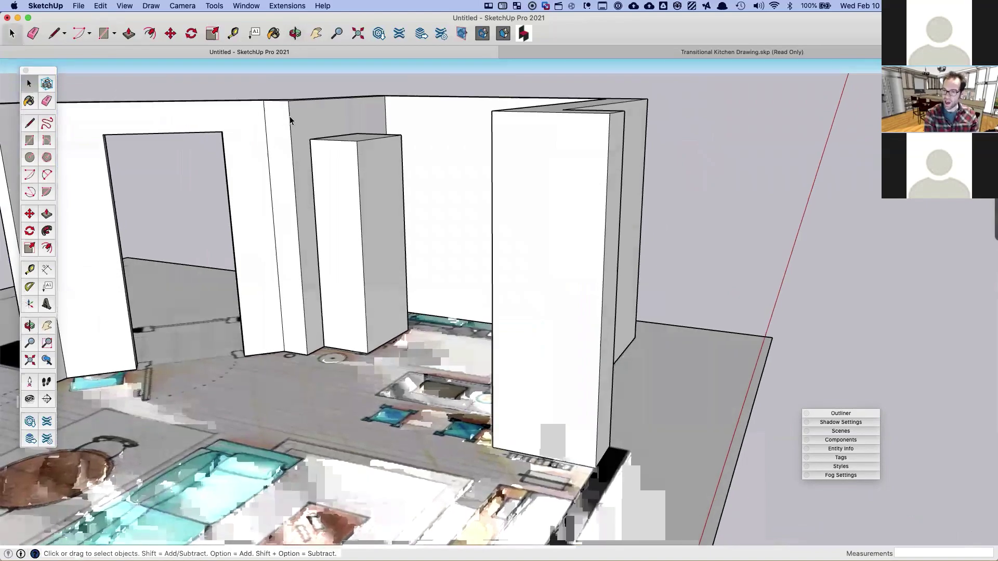
{"action": "left_click_drag", "start_coordinate": [272, 89], "coordinate": [471, 413]}
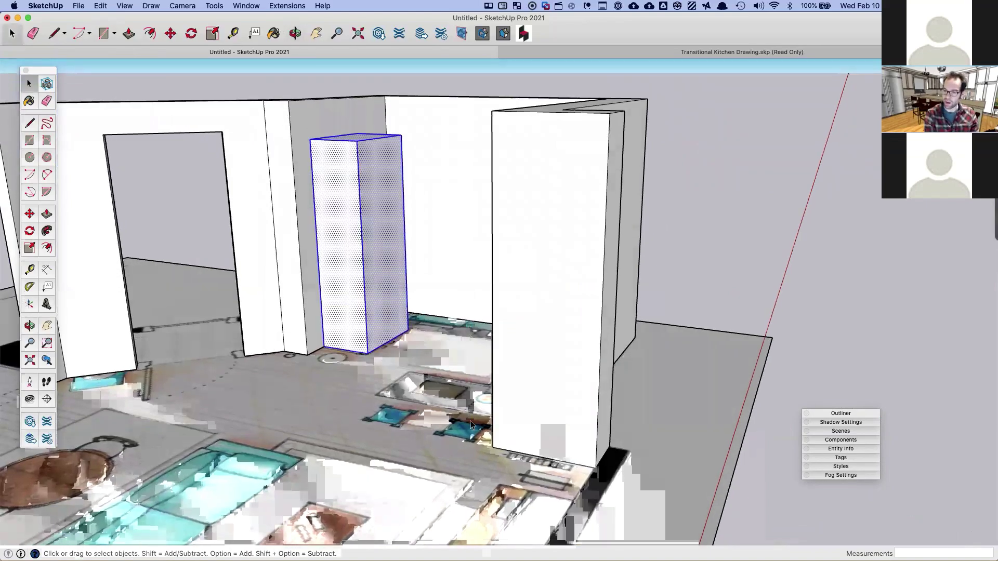
{"action": "key", "text": "o"}
{"action": "left_click_drag", "start_coordinate": [372, 281], "coordinate": [356, 192]}
{"action": "key", "text": "space"}
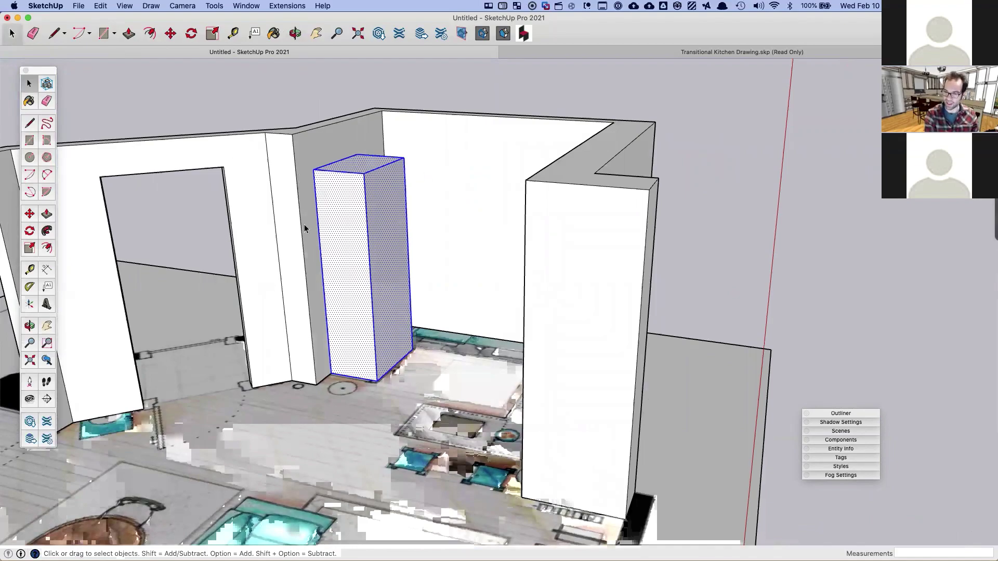
{"action": "scroll", "coordinate": [301, 192], "scroll_direction": "down", "scroll_amount": 3}
{"action": "scroll", "coordinate": [301, 189], "scroll_direction": "down", "scroll_amount": 3}
{"action": "left_click_drag", "start_coordinate": [130, 70], "coordinate": [322, 182]}
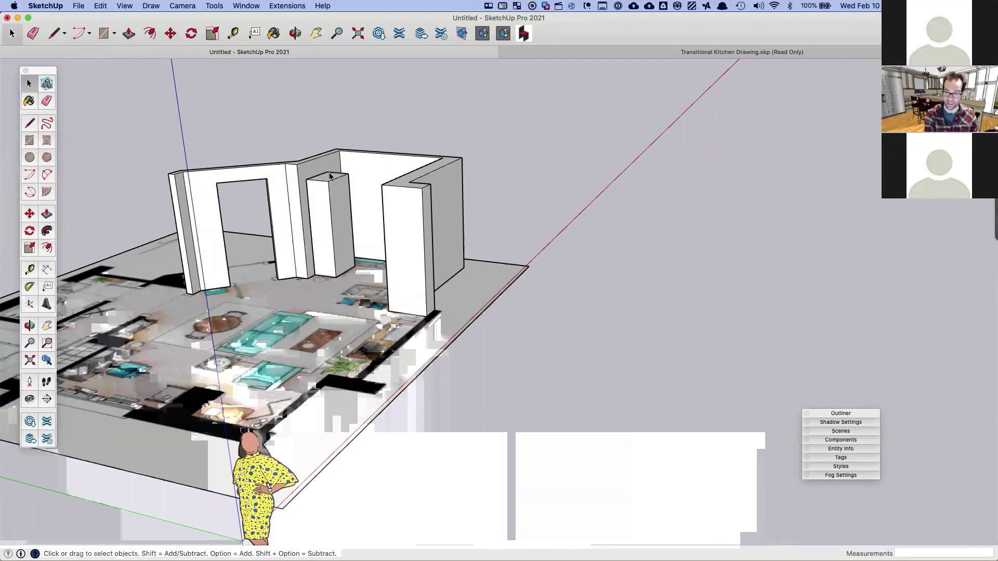
{"action": "scroll", "coordinate": [329, 173], "scroll_direction": "up", "scroll_amount": 5}
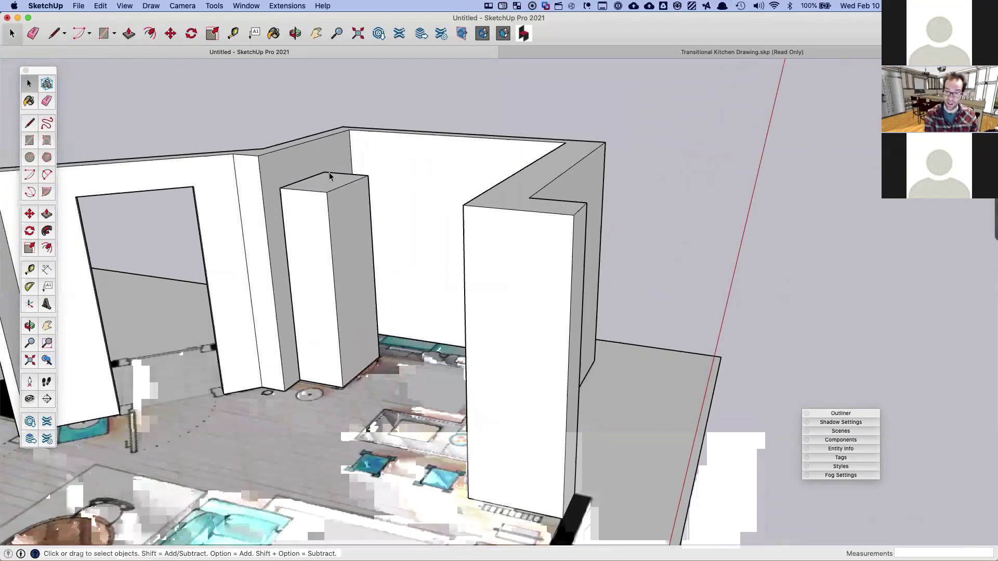
Step: Select the whole tall box and make it a component named Fridge
{"action": "triple_click", "coordinate": [342, 196]}
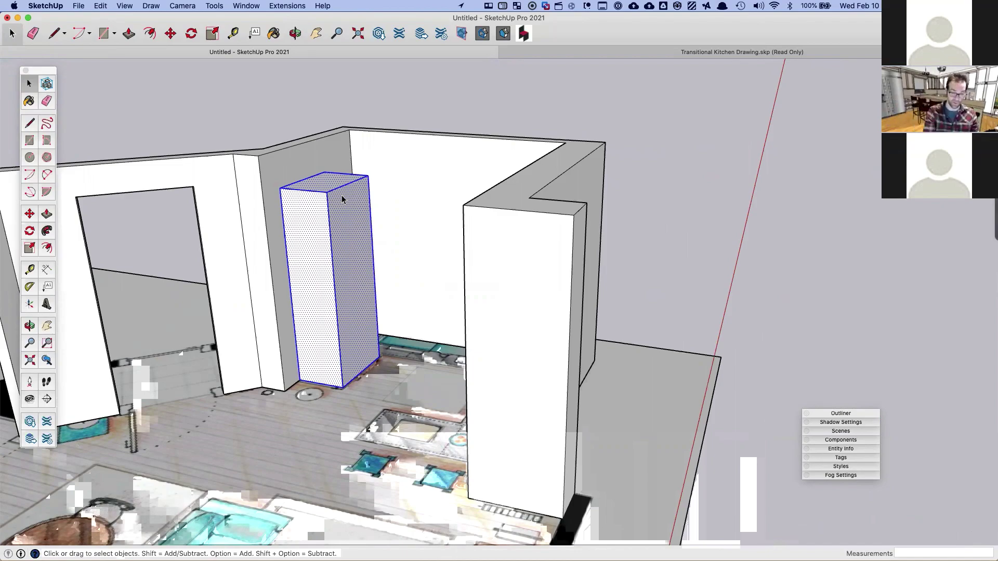
{"action": "right_click", "coordinate": [342, 195]}
{"action": "left_click", "coordinate": [360, 266]}
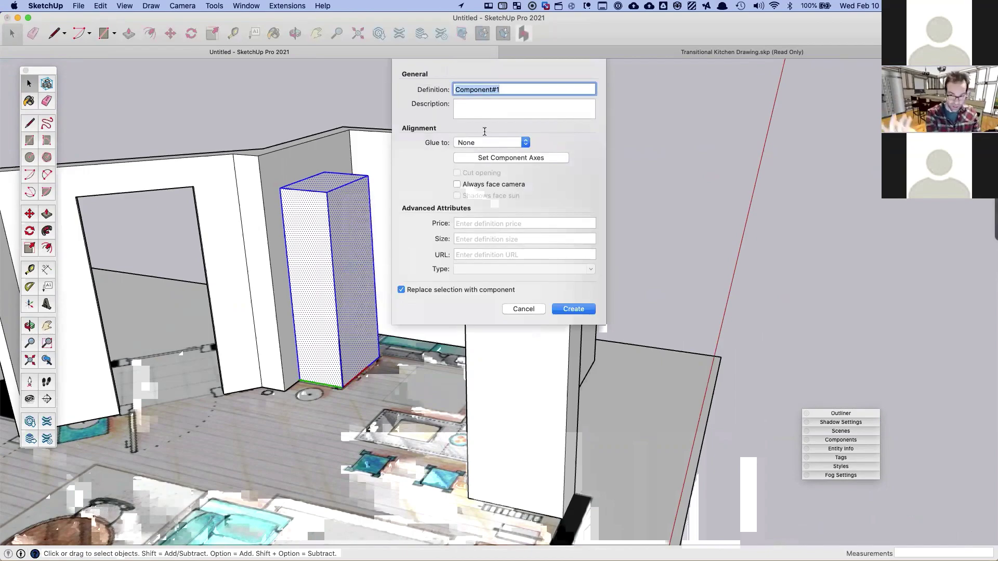
{"action": "type", "text": "Fridfge"}
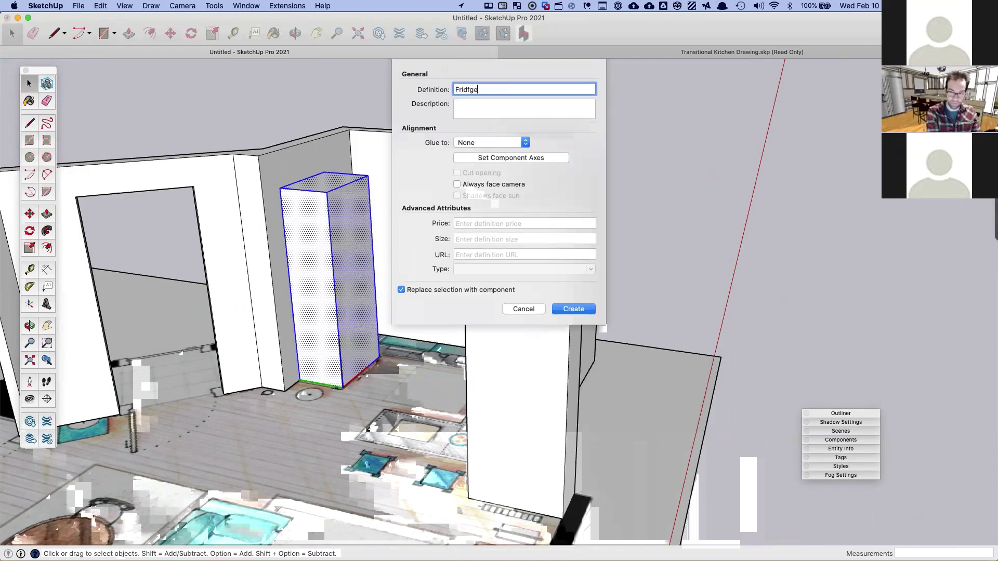
{"action": "key", "text": "BackSpace"}
{"action": "key", "text": "BackSpace"}
{"action": "key", "text": "BackSpace"}
{"action": "type", "text": "ge"}
{"action": "key", "text": "Return"}
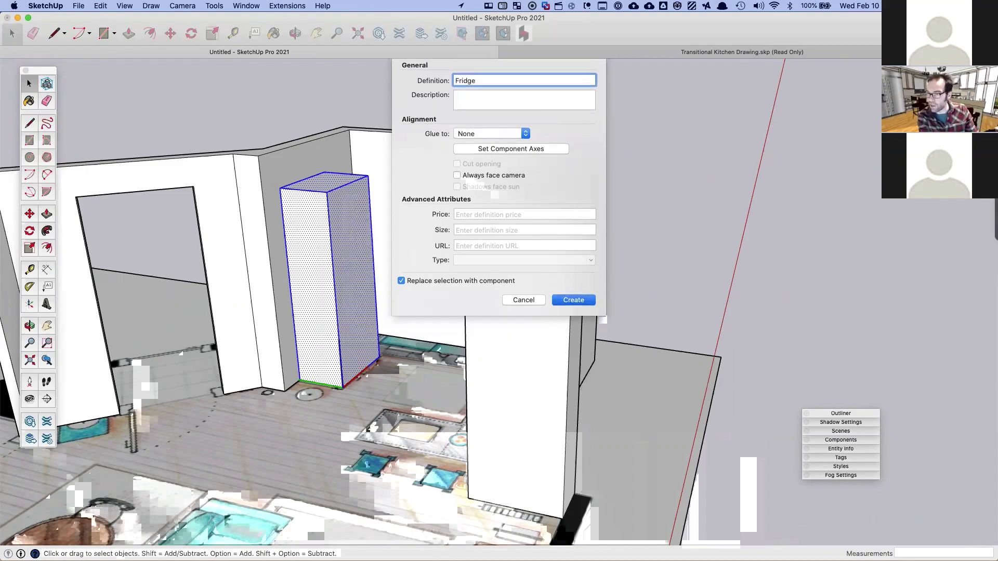
Step: Move the Fridge component away from the wall across the kitchen floor and delete it
{"action": "middle_click_drag", "start_coordinate": [388, 247], "coordinate": [428, 256], "text": "shift"}
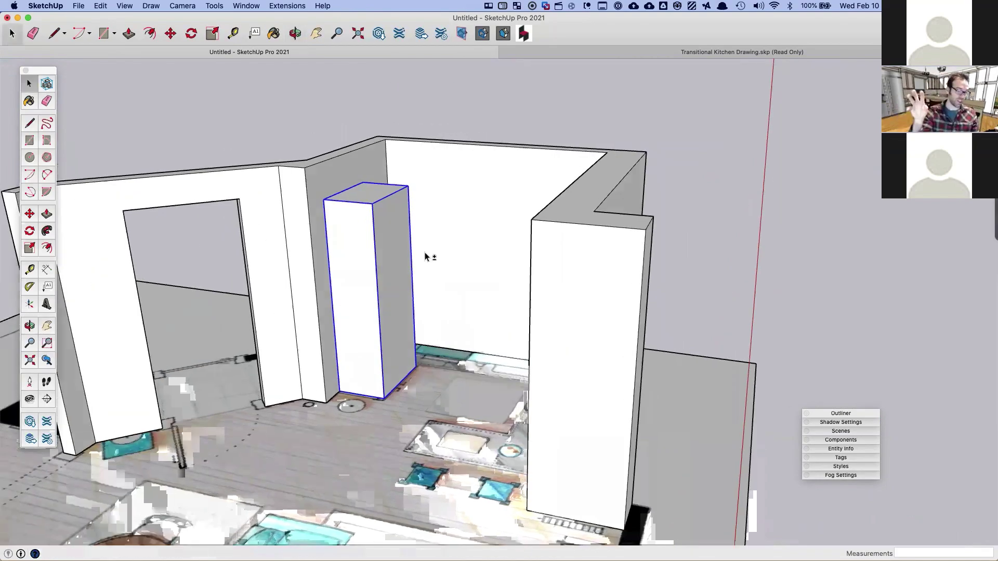
{"action": "middle_click_drag", "start_coordinate": [425, 257], "coordinate": [396, 271], "text": "shift"}
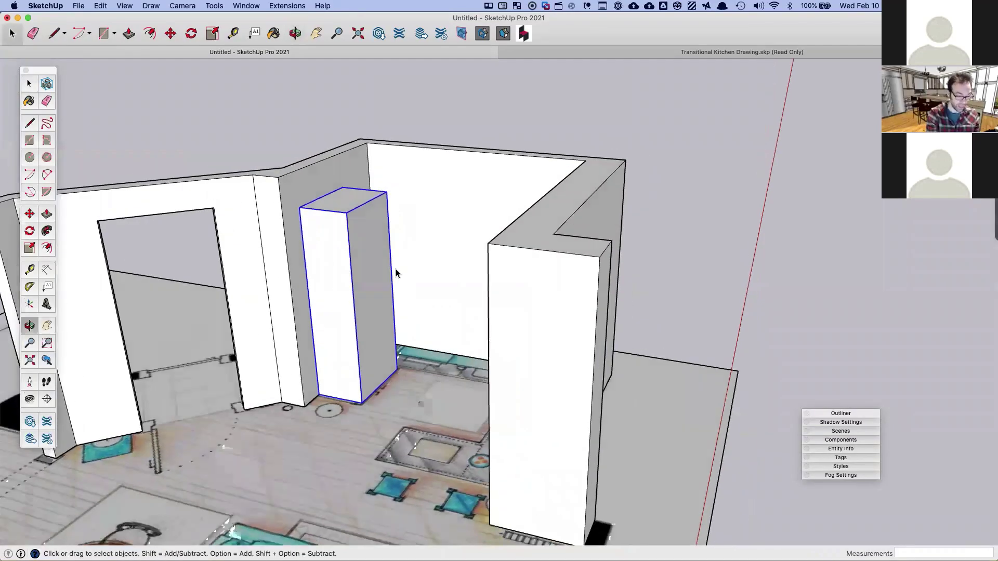
{"action": "key", "text": "m"}
{"action": "left_click", "coordinate": [321, 392]}
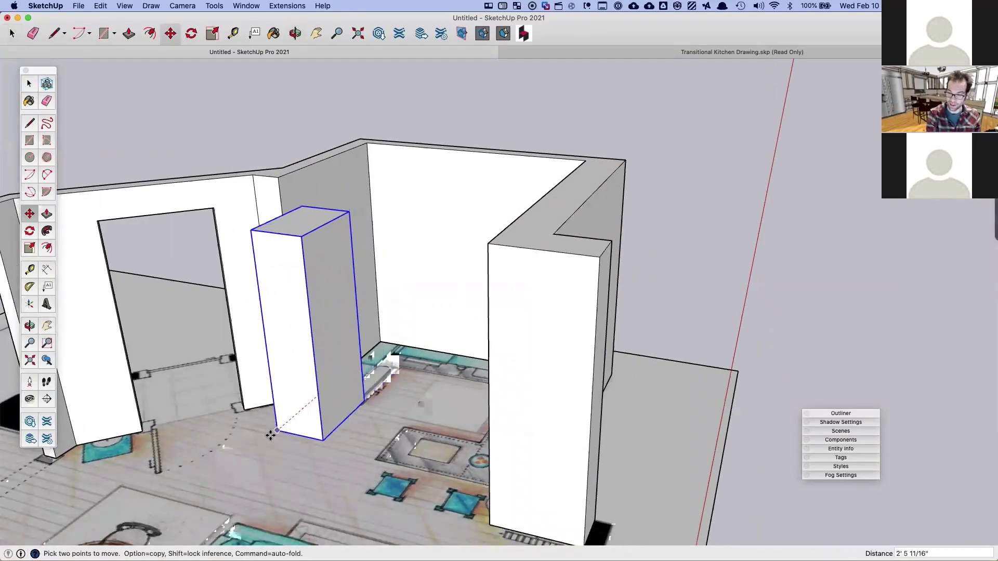
{"action": "scroll", "coordinate": [321, 425], "scroll_direction": "down", "scroll_amount": 3}
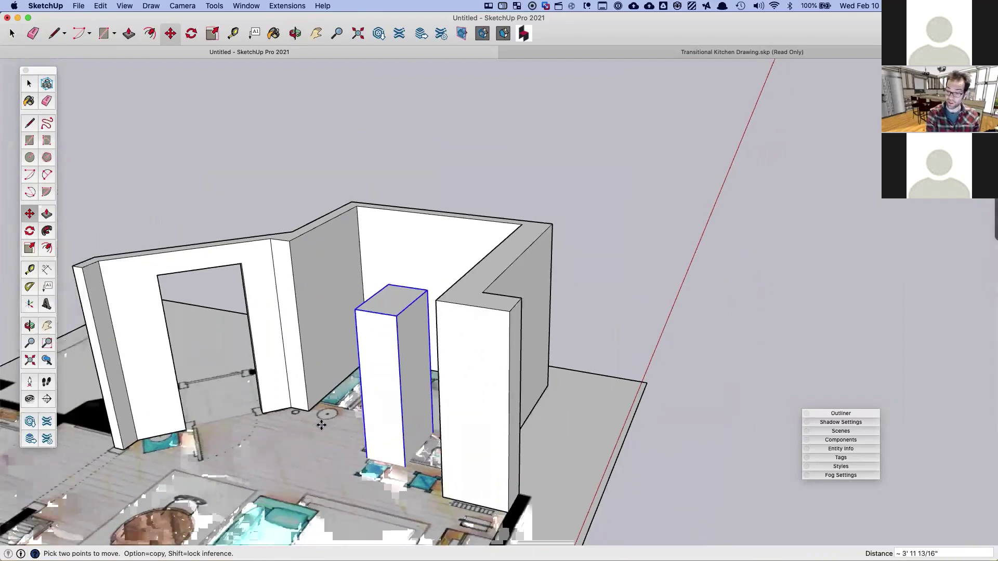
{"action": "middle_click_drag", "start_coordinate": [321, 423], "coordinate": [423, 426]}
{"action": "key", "text": "Delete"}
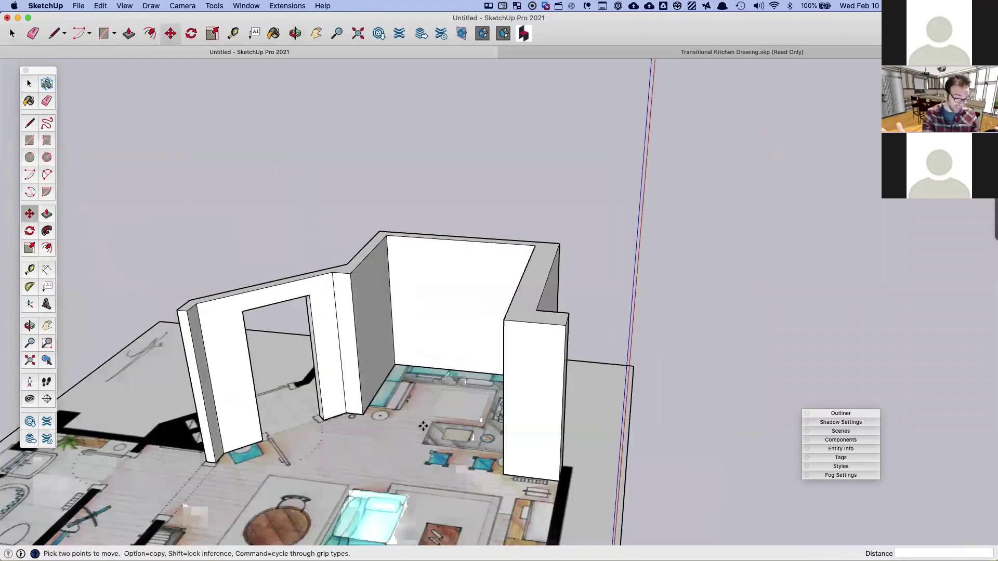
Step: Undo the deletion and the moves of the Fridge component
{"action": "key", "text": "super+z"}
{"action": "key", "text": "super+z"}
{"action": "key", "text": "super+z"}
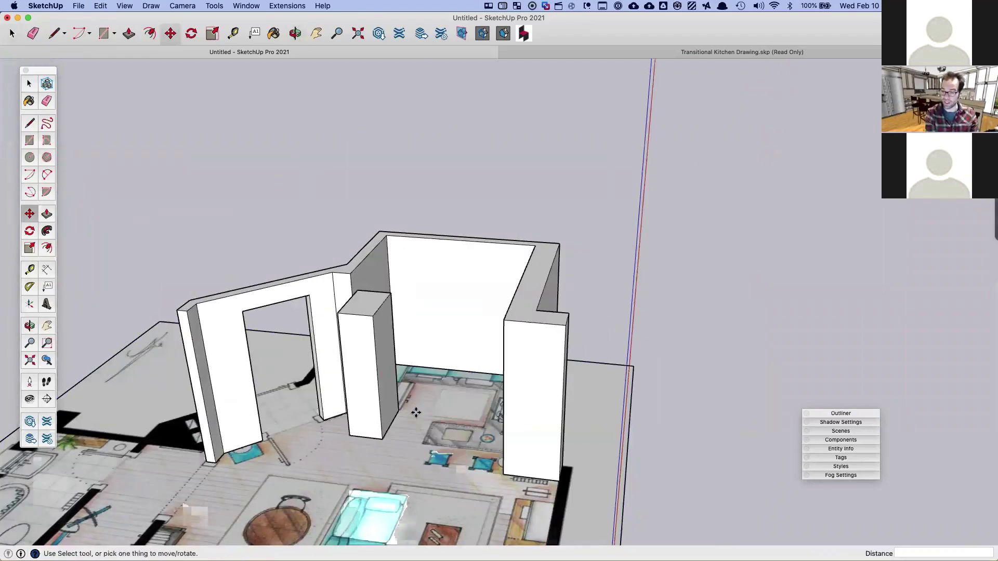
{"action": "key", "text": "space"}
{"action": "mouse_move", "coordinate": [403, 396]}
{"action": "middle_mouse_down"}
{"action": "mouse_move", "coordinate": [381, 394]}
{"action": "mouse_move", "coordinate": [352, 368]}
{"action": "mouse_move", "coordinate": [314, 371]}
{"action": "mouse_move", "coordinate": [398, 379]}
{"action": "middle_mouse_up"}
{"action": "scroll", "coordinate": [381, 394], "scroll_direction": "down", "scroll_amount": 3}
{"action": "scroll", "coordinate": [420, 338], "scroll_direction": "up", "scroll_amount": 10}
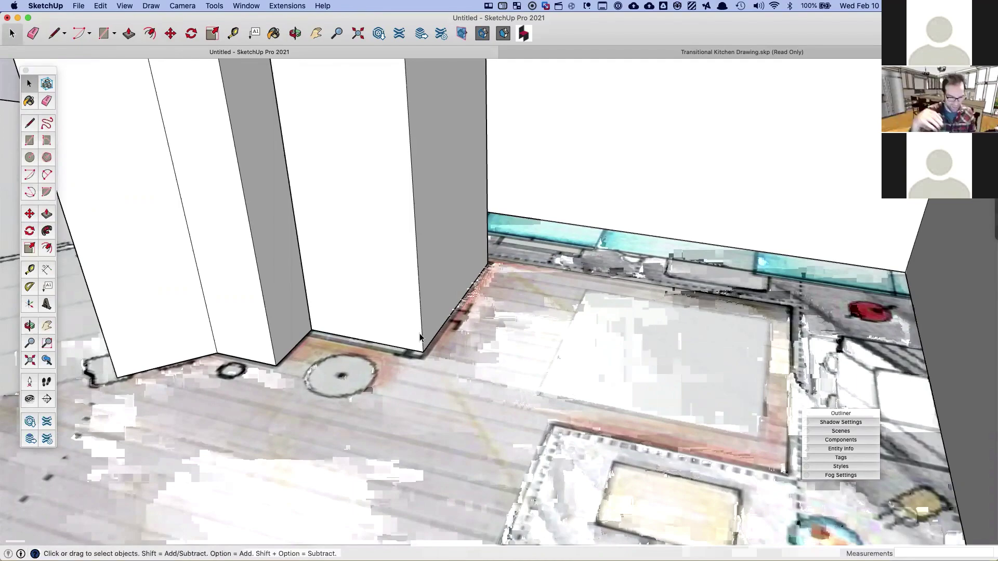
{"action": "scroll", "coordinate": [434, 373], "scroll_direction": "down", "scroll_amount": 5}
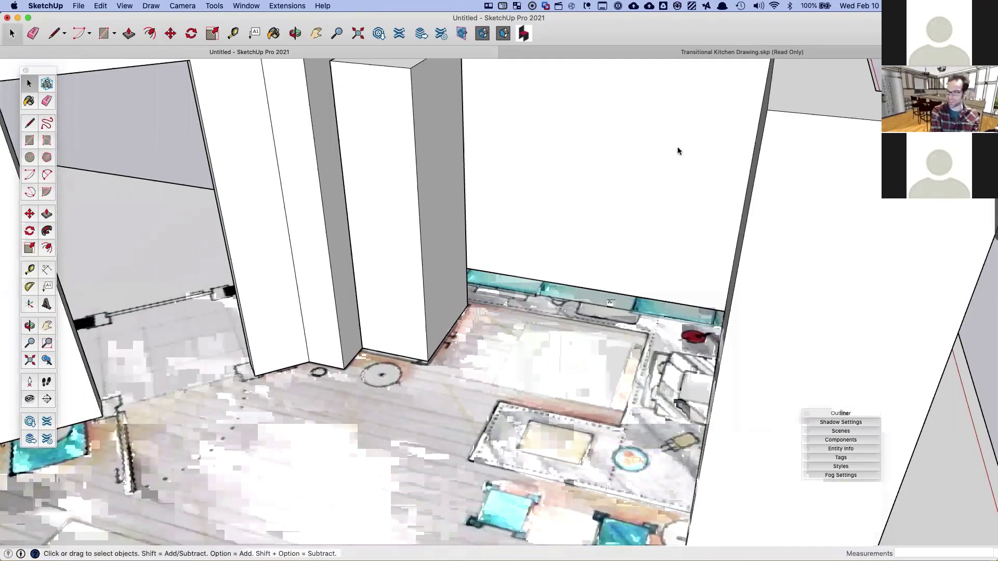
{"action": "scroll", "coordinate": [509, 214], "scroll_direction": "down", "scroll_amount": 10}
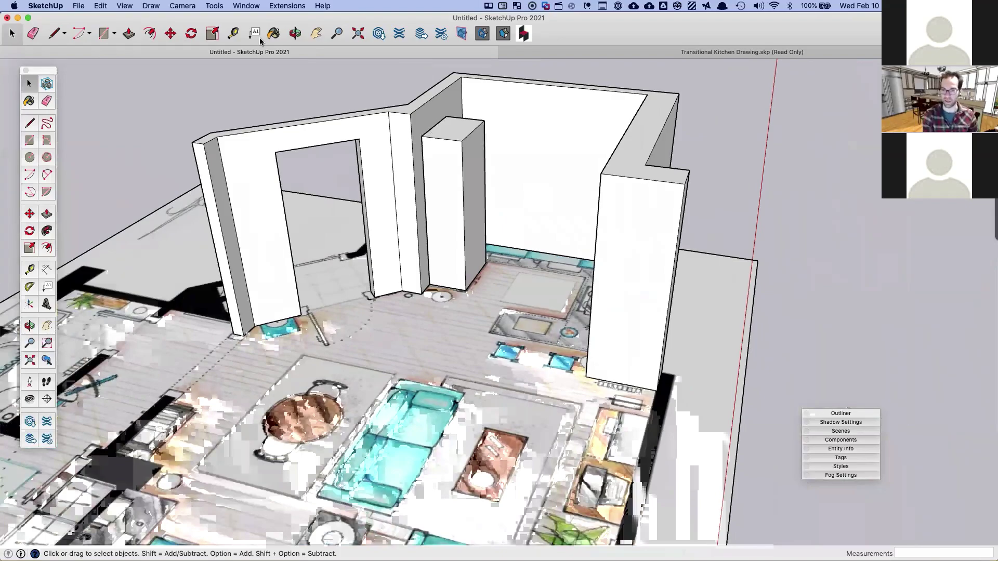
Step: Open 3D Warehouse and search its models for "couch"
{"action": "left_click", "coordinate": [249, 7]}
{"action": "left_click", "coordinate": [251, 8]}
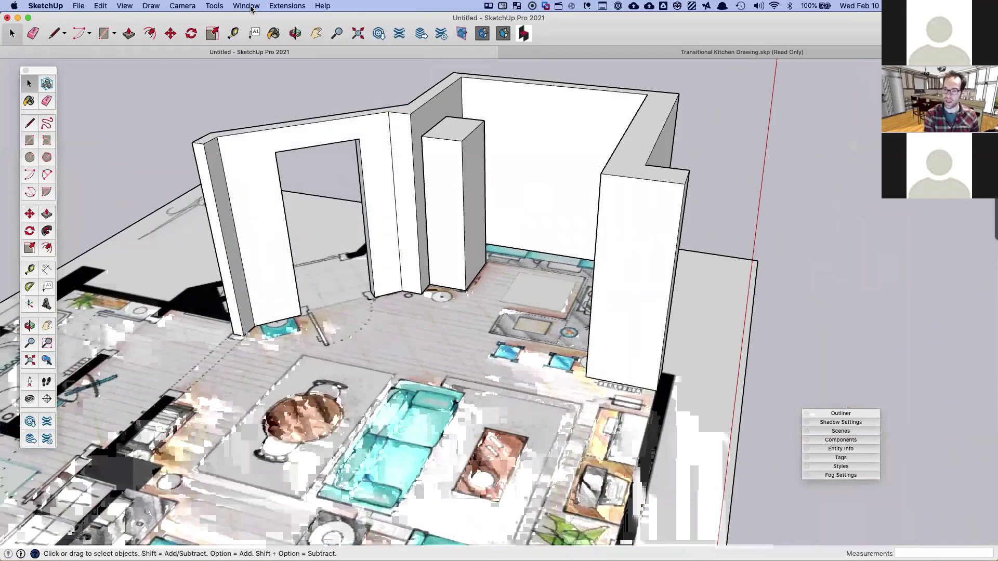
{"action": "left_click", "coordinate": [251, 7]}
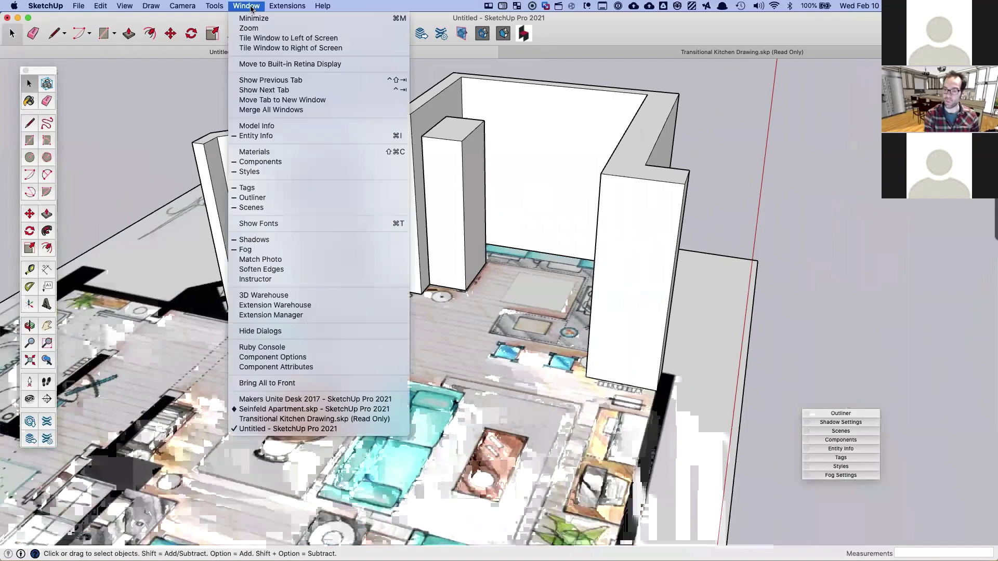
{"action": "left_click", "coordinate": [265, 295]}
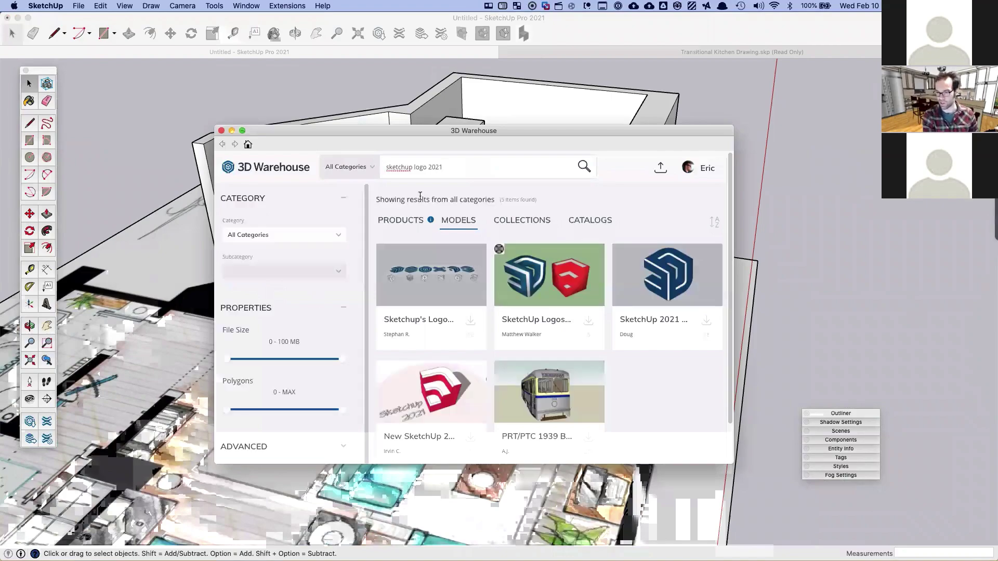
{"action": "left_click_drag", "start_coordinate": [439, 167], "coordinate": [364, 167]}
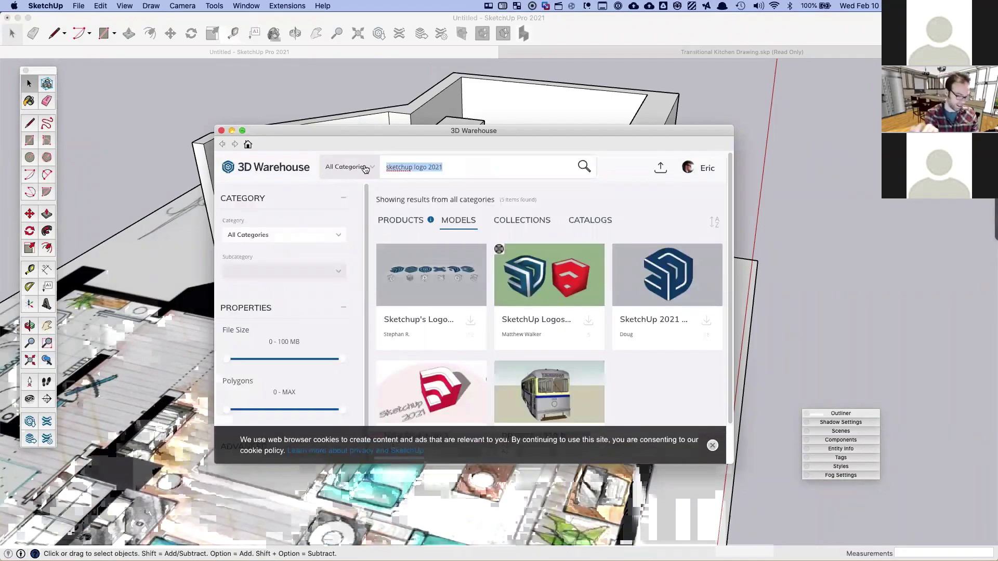
{"action": "type", "text": "couch"}
{"action": "key", "text": "Return"}
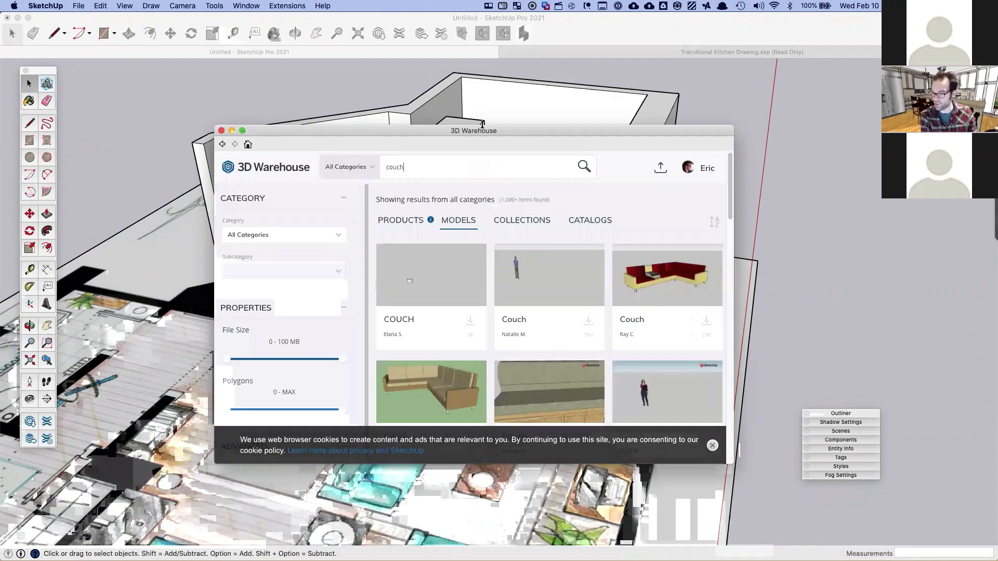
Step: Load the grey two-seat couch with rounded arms from the search results directly into the model and place it on the floor plan
{"action": "left_click_drag", "start_coordinate": [483, 153], "coordinate": [369, 144]}
{"action": "scroll", "coordinate": [417, 316], "scroll_direction": "down", "scroll_amount": 5}
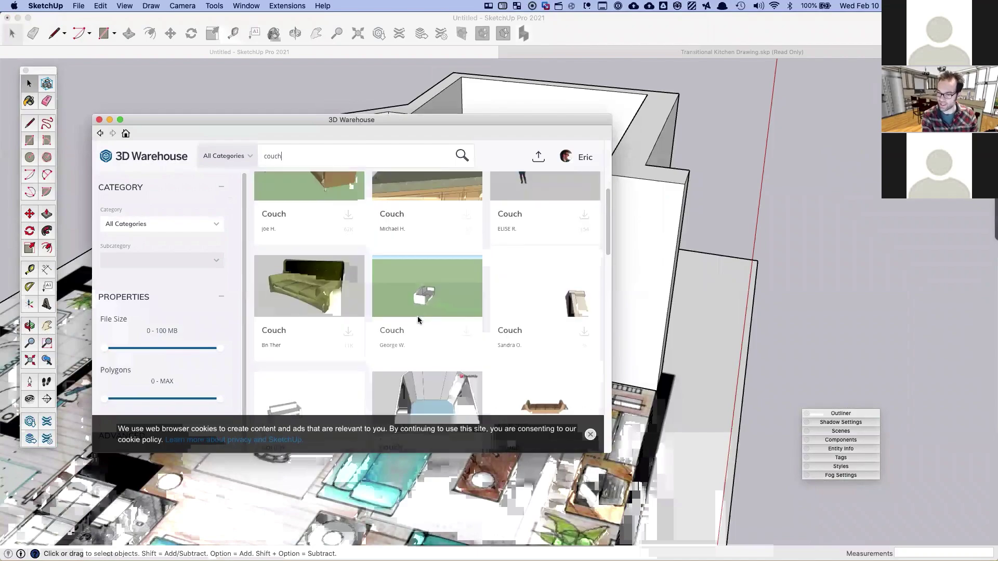
{"action": "scroll", "coordinate": [418, 320], "scroll_direction": "down", "scroll_amount": 4}
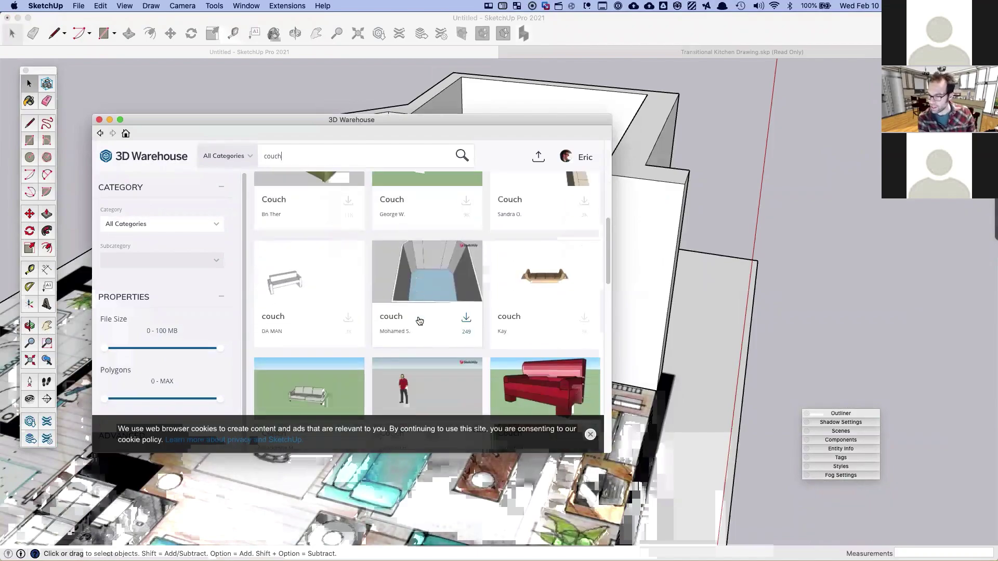
{"action": "scroll", "coordinate": [419, 321], "scroll_direction": "down", "scroll_amount": 3}
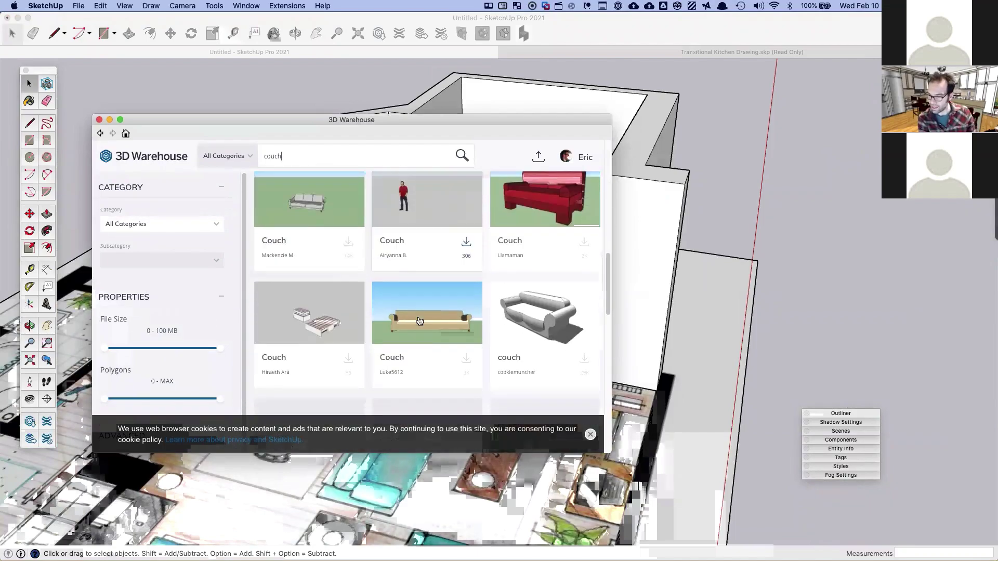
{"action": "left_click", "coordinate": [584, 360]}
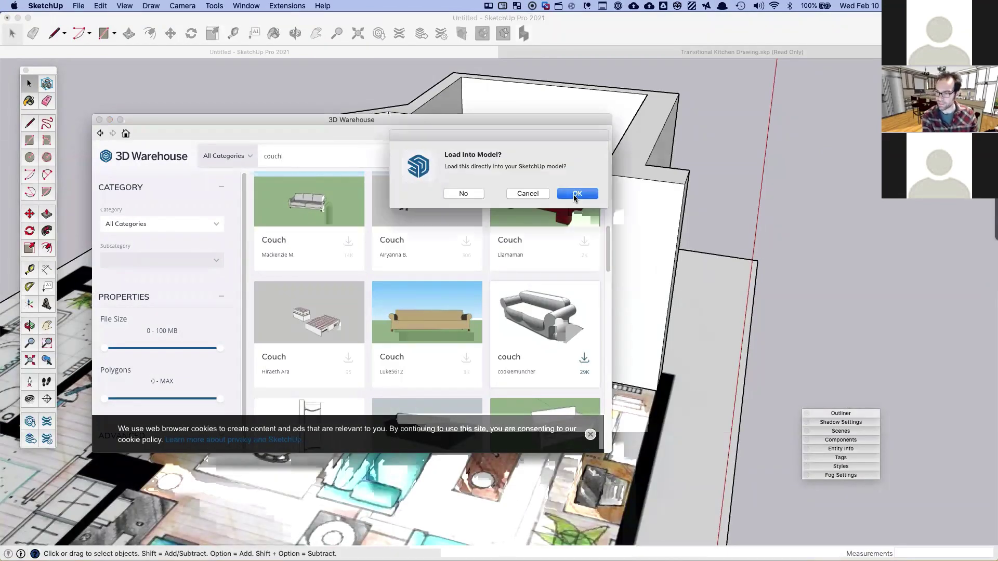
{"action": "left_click", "coordinate": [575, 194]}
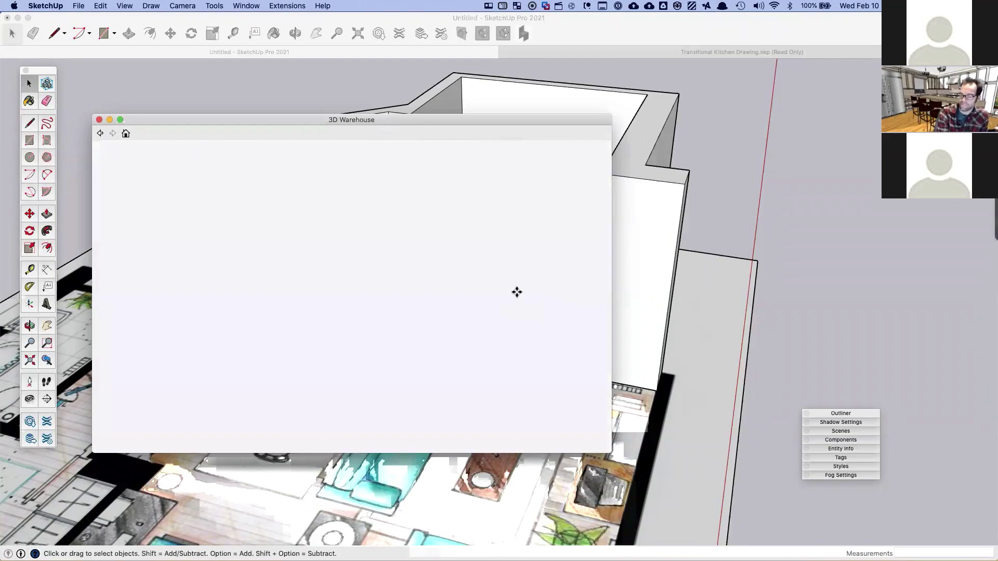
{"action": "scroll", "coordinate": [333, 400], "scroll_direction": "down", "scroll_amount": 5}
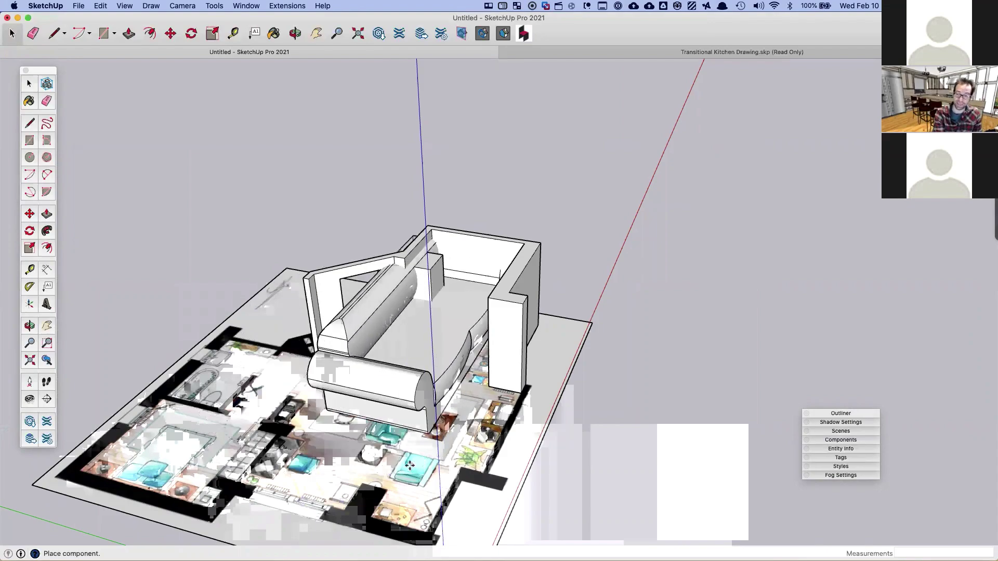
{"action": "left_click", "coordinate": [386, 473]}
Step: Scale the oversized couch down uniformly to about 0.21 of its size
{"action": "scroll", "coordinate": [421, 442], "scroll_direction": "up", "scroll_amount": 4}
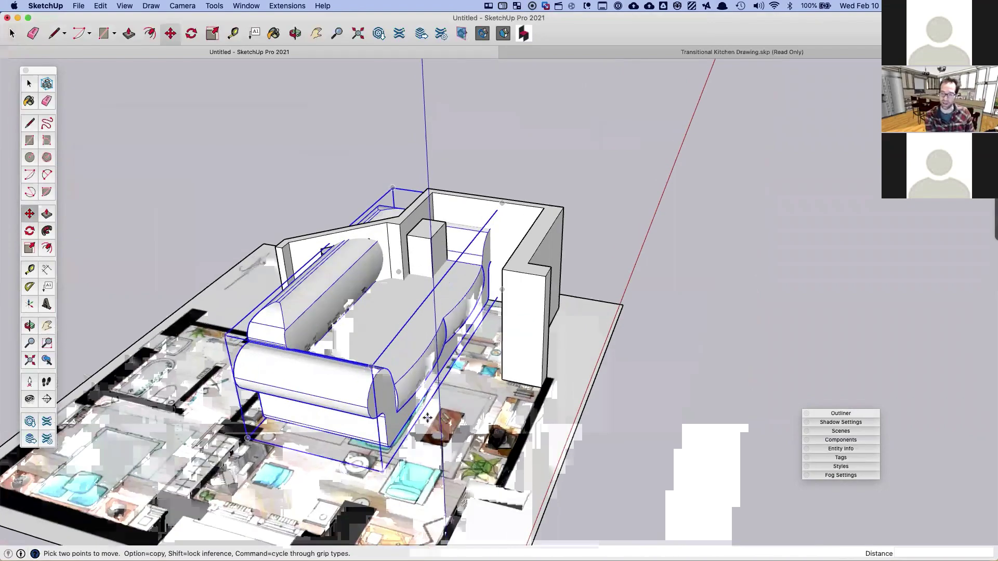
{"action": "middle_click_drag", "start_coordinate": [377, 382], "coordinate": [60, 260]}
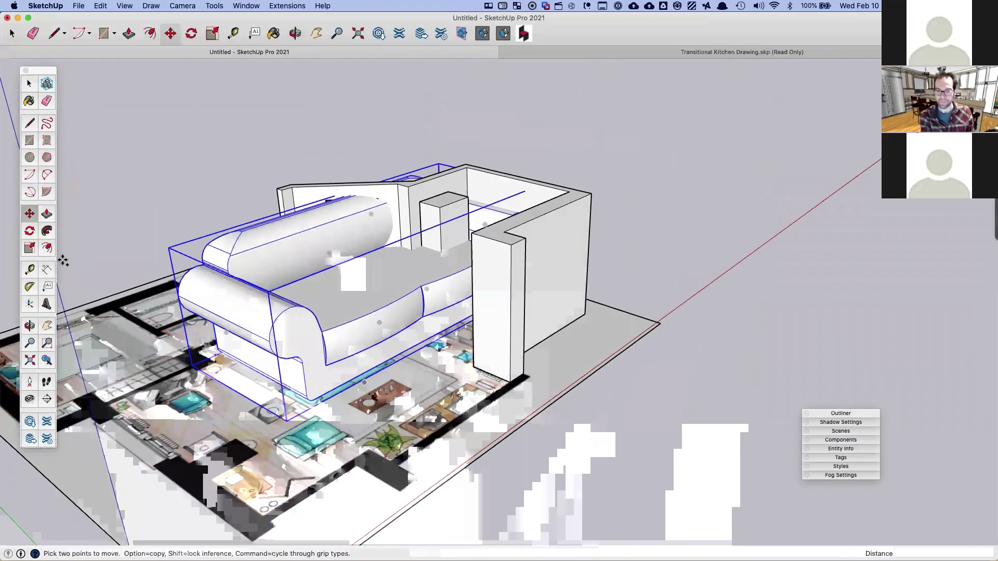
{"action": "left_click", "coordinate": [30, 249]}
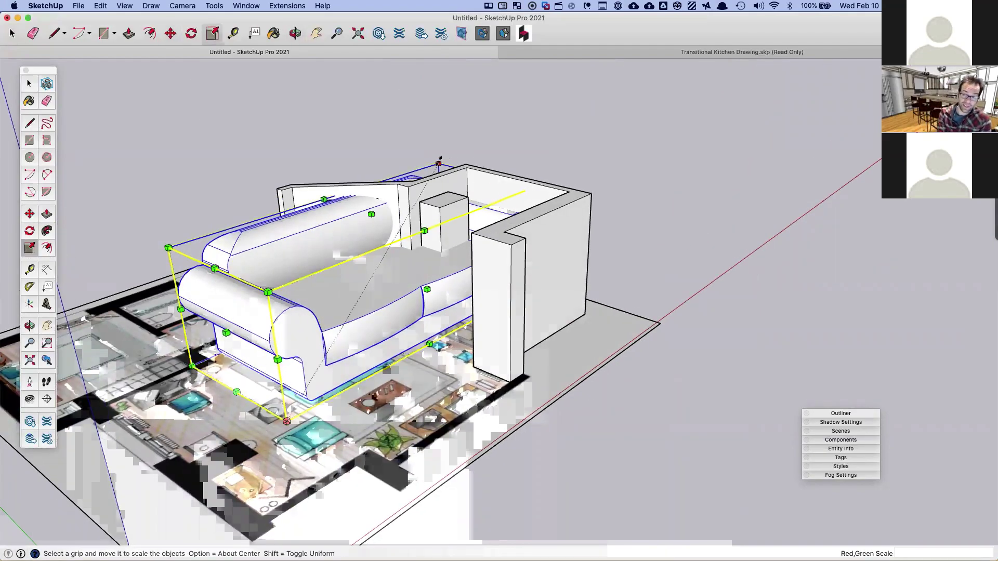
{"action": "left_click_drag", "start_coordinate": [439, 165], "coordinate": [327, 397]}
{"action": "scroll", "coordinate": [327, 396], "scroll_direction": "up", "scroll_amount": 5}
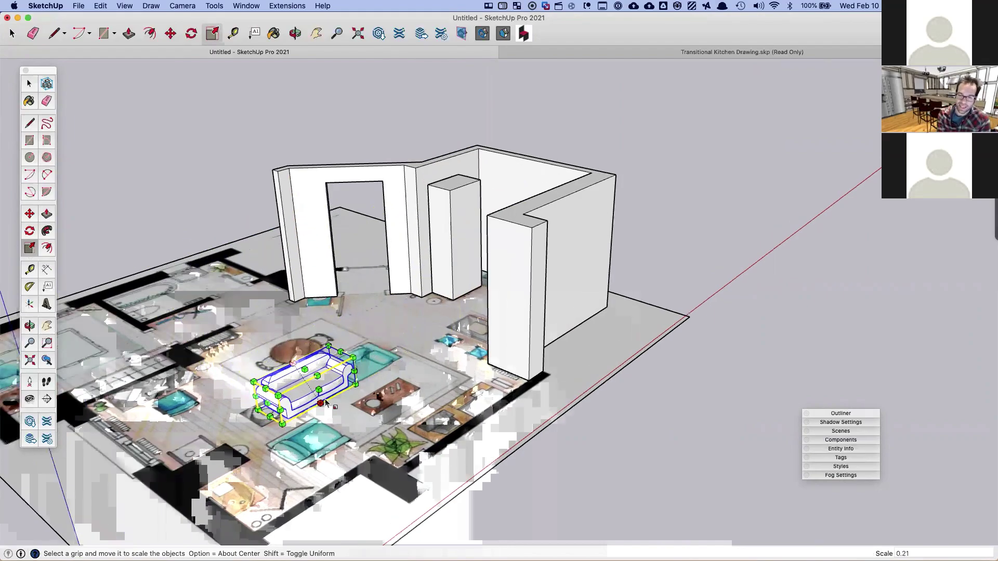
{"action": "middle_click_drag", "start_coordinate": [326, 401], "coordinate": [295, 376]}
Step: Move the couch onto the turquoise sofa drawn on the plan, in two moves of about 1' 7" and 1' 1"
{"action": "left_click", "coordinate": [30, 212]}
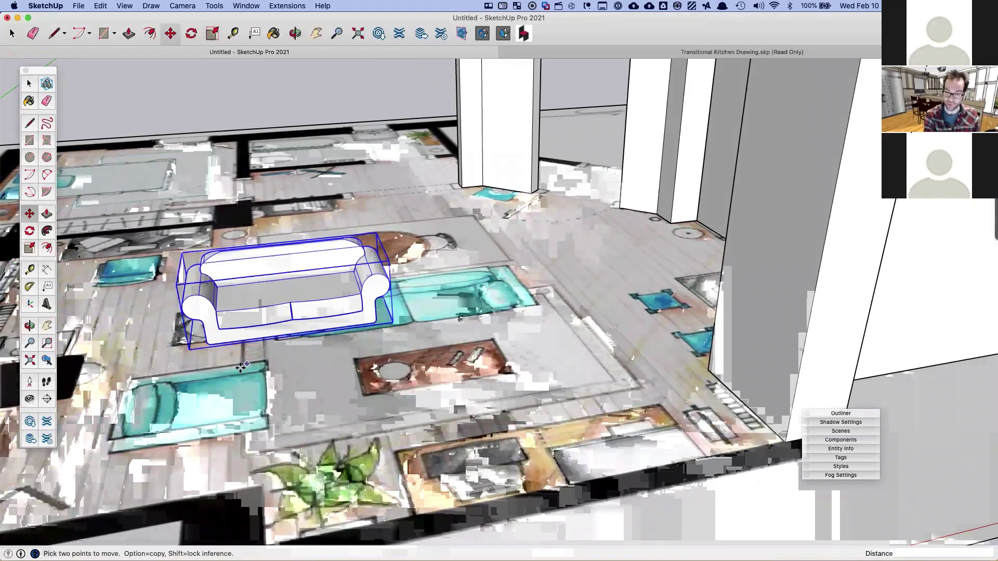
{"action": "left_click", "coordinate": [223, 356]}
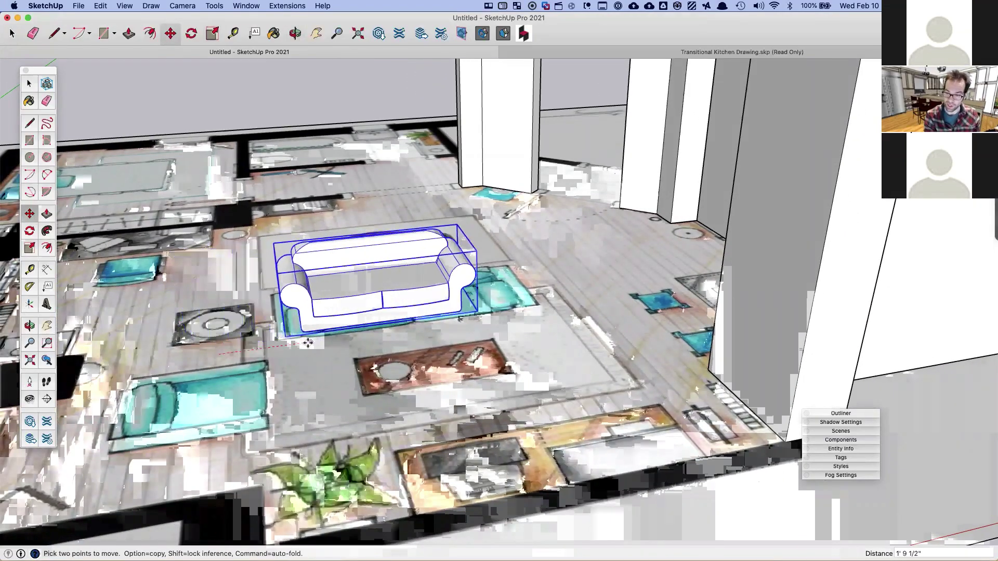
{"action": "left_click", "coordinate": [301, 345]}
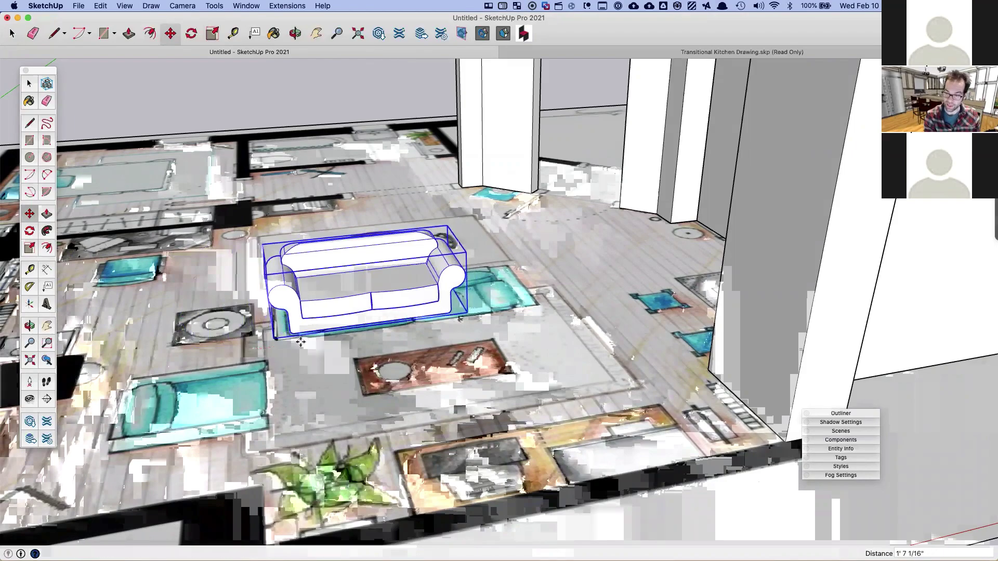
{"action": "middle_click_drag", "start_coordinate": [319, 274], "coordinate": [381, 409]}
{"action": "left_click", "coordinate": [381, 408]}
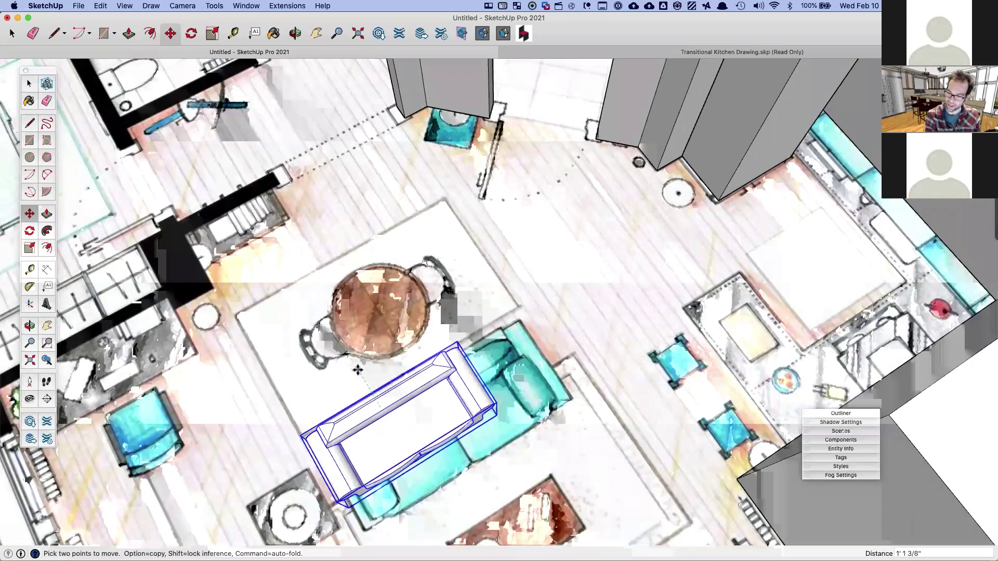
{"action": "left_click", "coordinate": [358, 370]}
{"action": "middle_click_drag", "start_coordinate": [221, 125], "coordinate": [194, 72]}
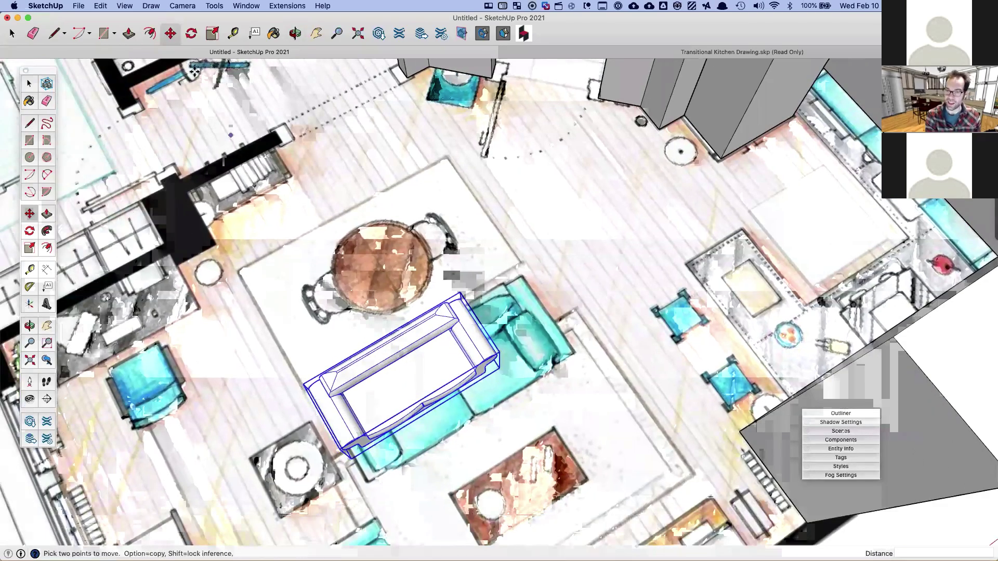
Step: In the standard Top view, stretch the couch along its length and depth to match the turquoise sofa drawn on the plan
{"action": "left_click", "coordinate": [180, 6]}
{"action": "mouse_move", "coordinate": [193, 38]}
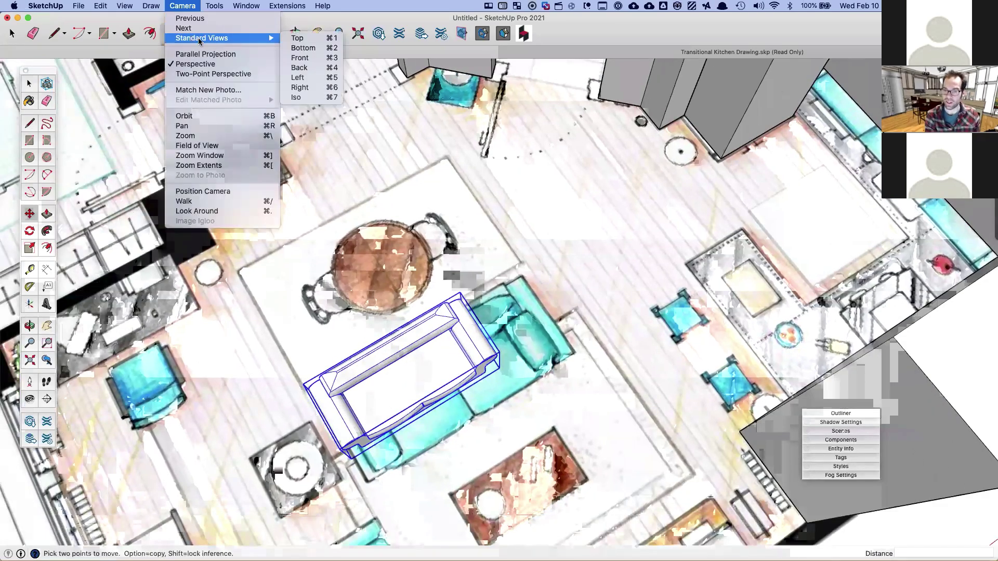
{"action": "left_click", "coordinate": [297, 39]}
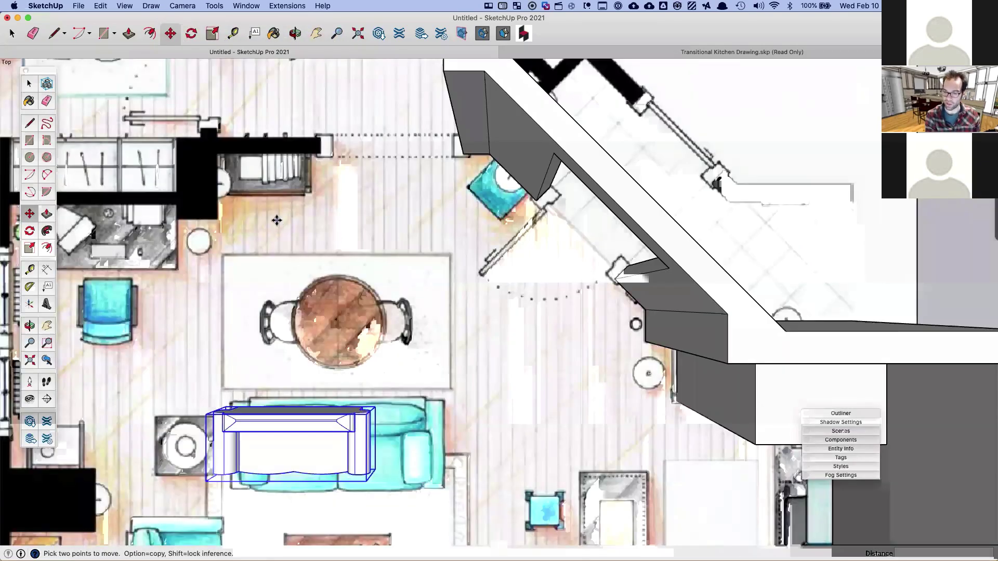
{"action": "middle_click_drag", "start_coordinate": [281, 263], "coordinate": [283, 153], "text": "shift"}
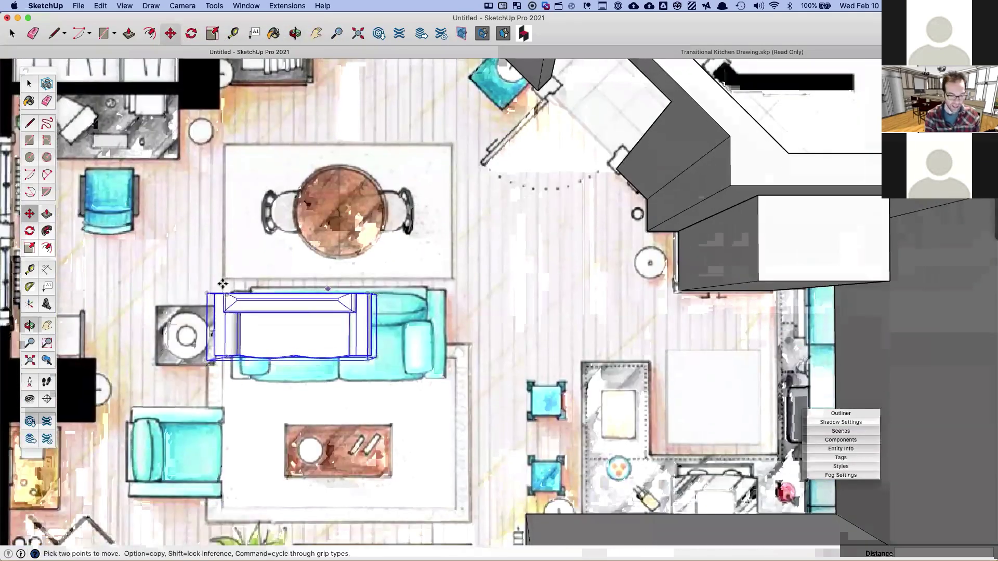
{"action": "left_click", "coordinate": [29, 247]}
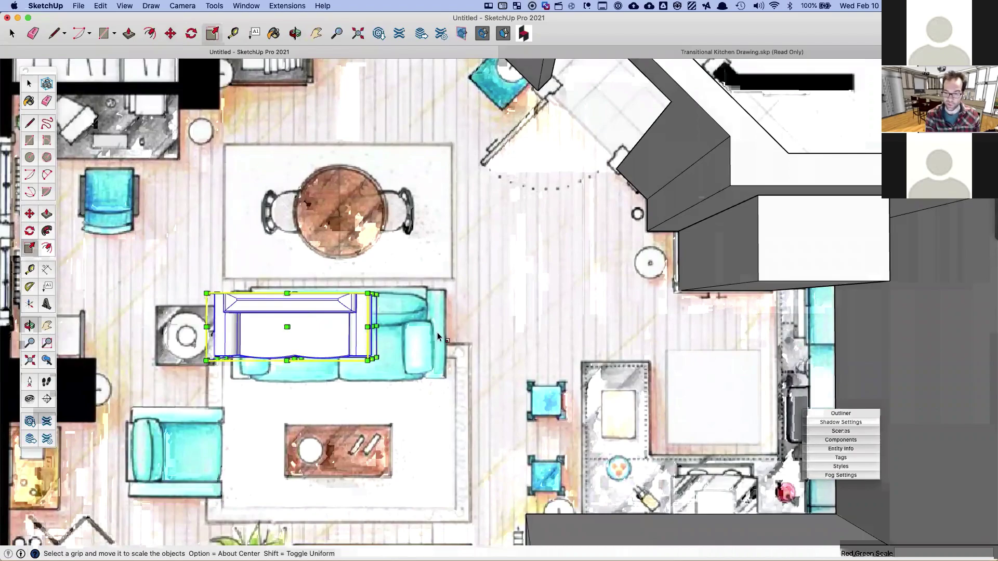
{"action": "left_click_drag", "start_coordinate": [375, 326], "coordinate": [441, 327]}
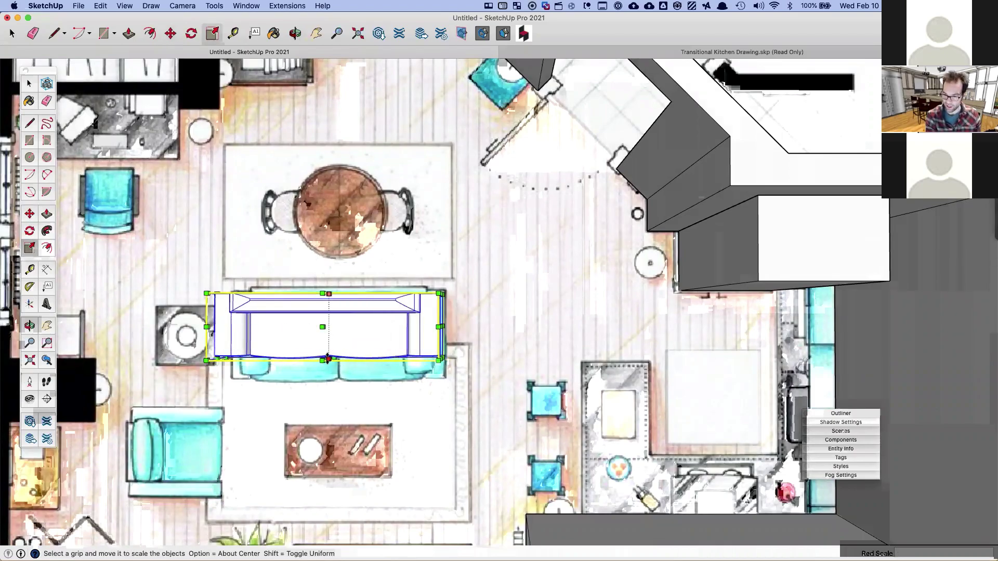
{"action": "left_click_drag", "start_coordinate": [336, 361], "coordinate": [335, 386]}
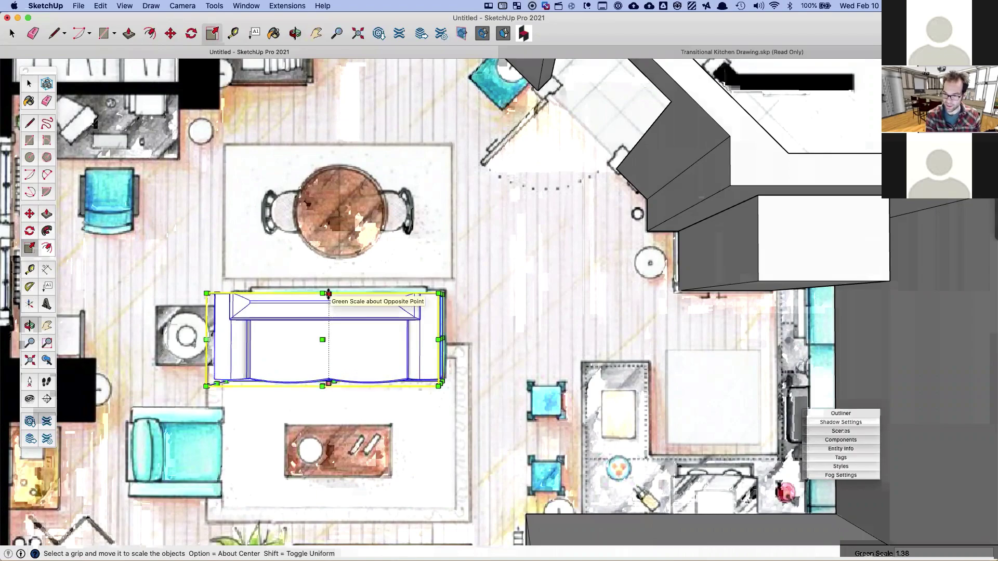
{"action": "left_click_drag", "start_coordinate": [329, 294], "coordinate": [330, 286]}
{"action": "middle_click_drag", "start_coordinate": [305, 354], "coordinate": [419, 298], "text": "shift"}
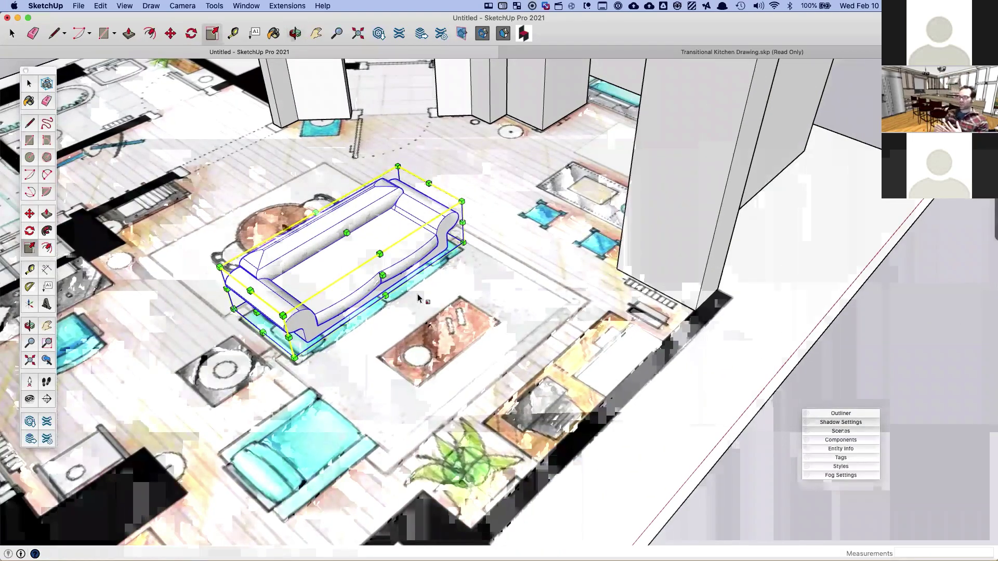
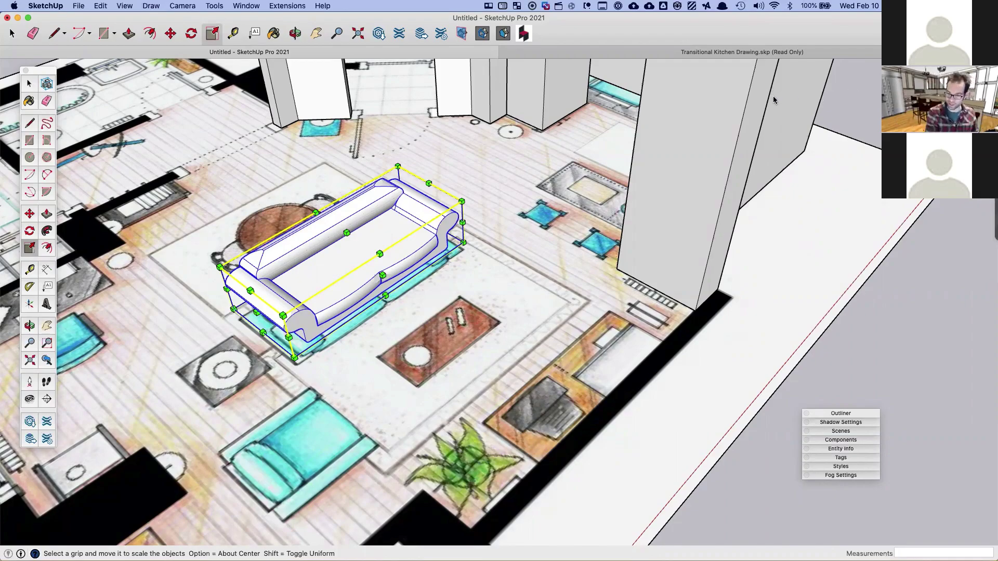
Step: Copy the floor plan image about 64' 6" away from the original onto the empty ground beside the model
{"action": "scroll", "coordinate": [489, 282], "scroll_direction": "down", "scroll_amount": 6}
{"action": "key", "text": "space"}
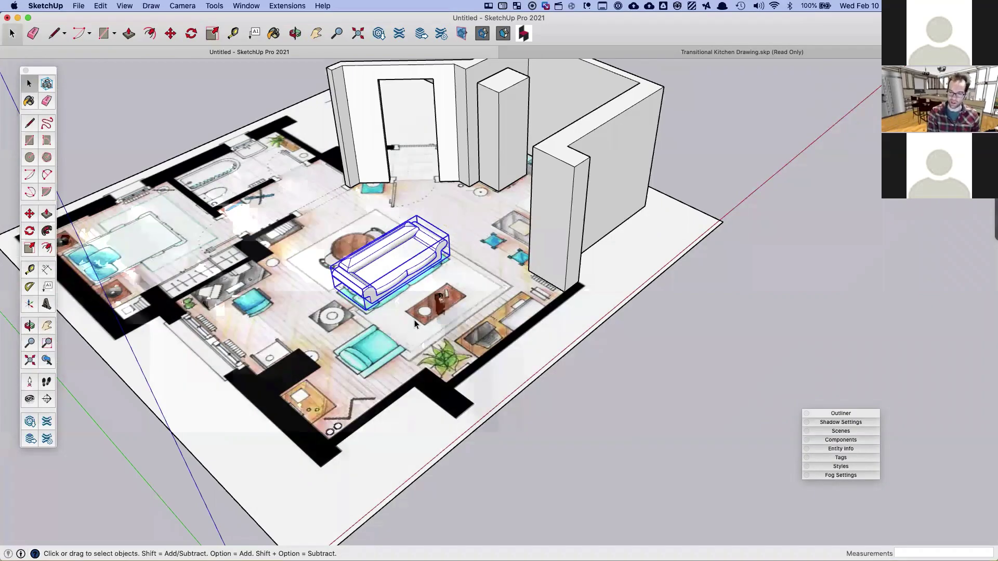
{"action": "middle_click_drag", "start_coordinate": [444, 336], "coordinate": [378, 310]}
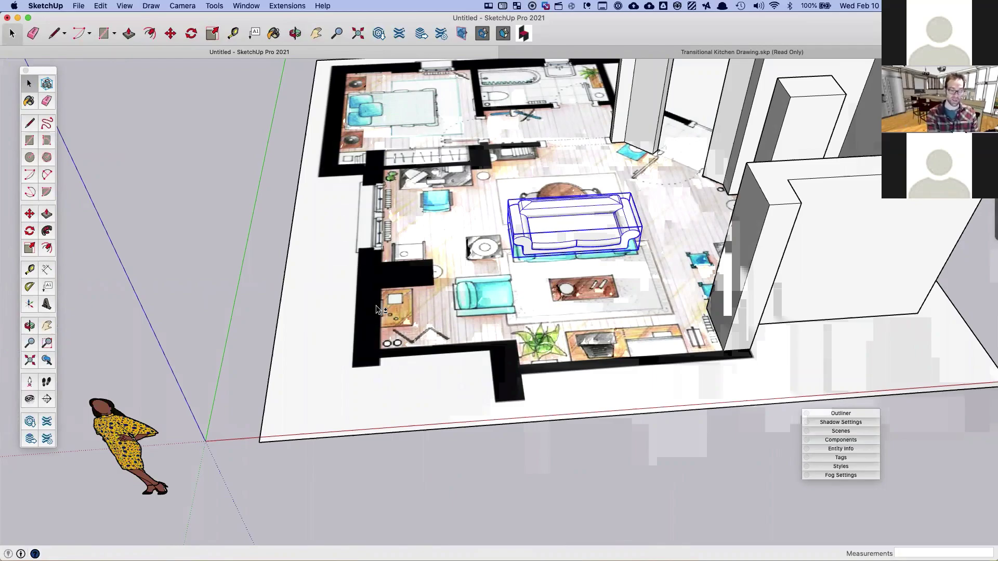
{"action": "scroll", "coordinate": [376, 307], "scroll_direction": "down", "scroll_amount": 5}
{"action": "middle_click_drag", "start_coordinate": [551, 338], "coordinate": [340, 308], "text": "shift"}
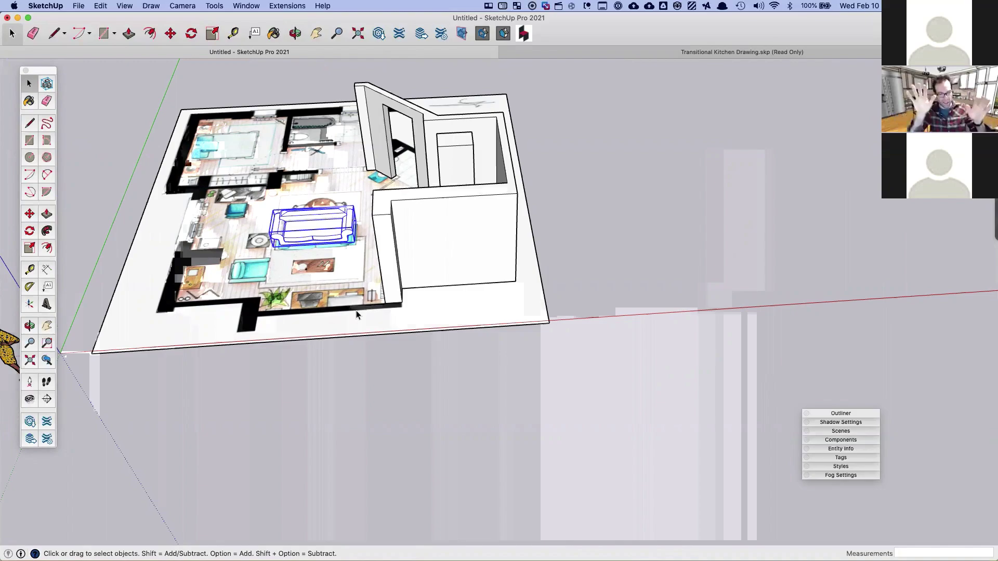
{"action": "scroll", "coordinate": [255, 304], "scroll_direction": "down", "scroll_amount": 3}
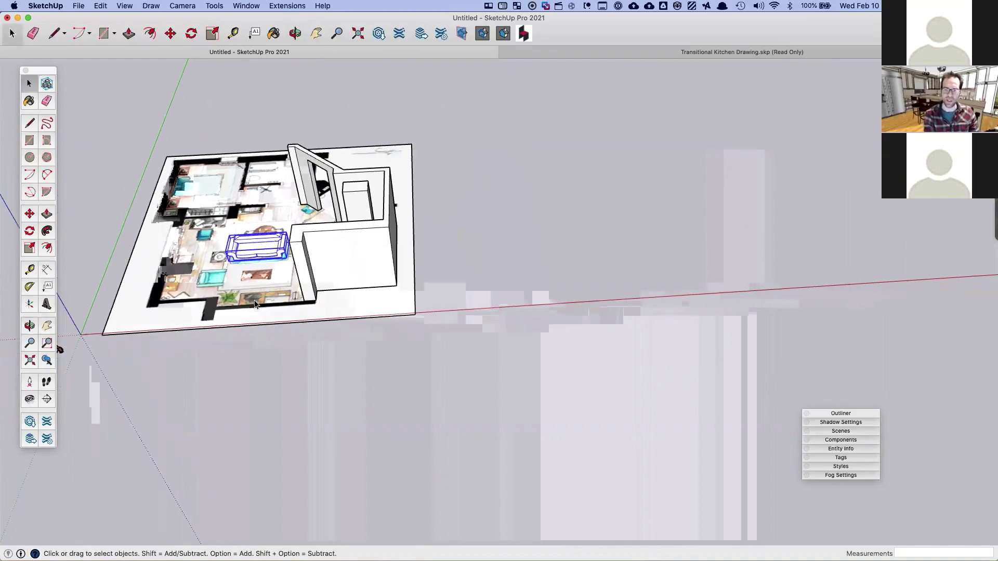
{"action": "left_click", "coordinate": [255, 304]}
{"action": "key", "text": "m"}
{"action": "left_click", "coordinate": [255, 300]}
{"action": "key", "text": "alt"}
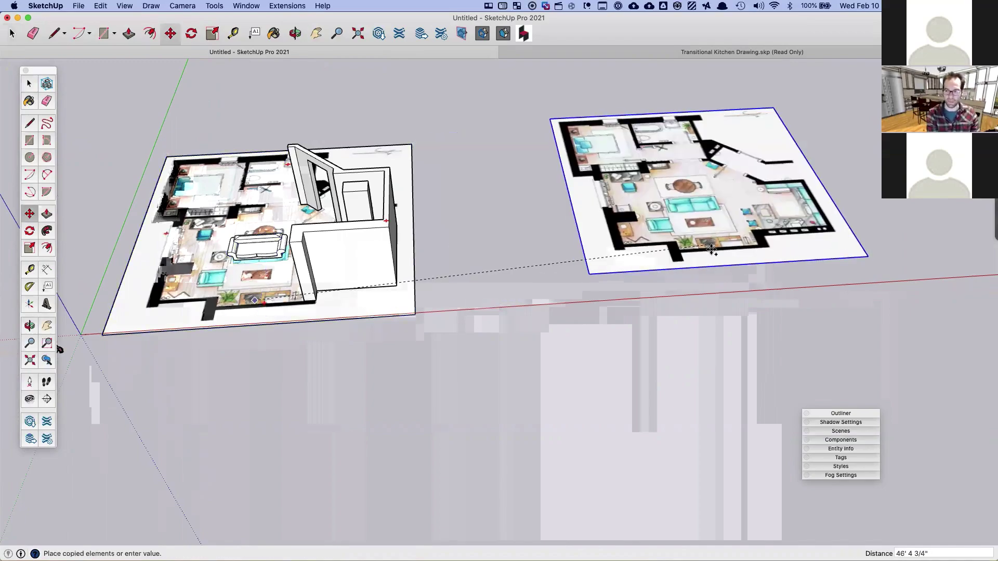
{"action": "middle_click_drag", "start_coordinate": [712, 250], "coordinate": [436, 259], "text": "shift"}
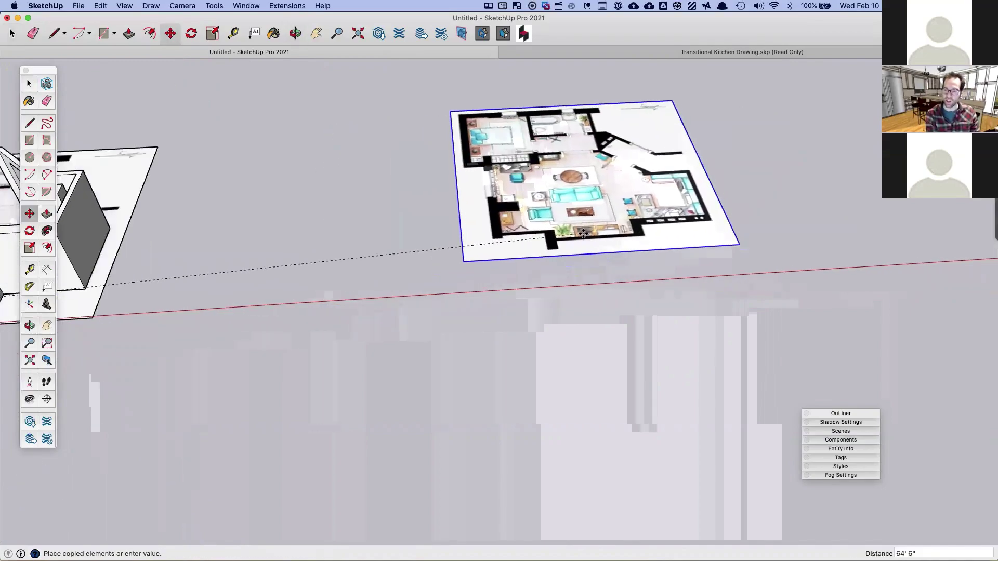
{"action": "left_click", "coordinate": [583, 234]}
{"action": "middle_click_drag", "start_coordinate": [583, 234], "coordinate": [348, 350]}
{"action": "key", "text": "space"}
{"action": "scroll", "coordinate": [357, 289], "scroll_direction": "up", "scroll_amount": 5}
{"action": "scroll", "coordinate": [348, 350], "scroll_direction": "up", "scroll_amount": 4}
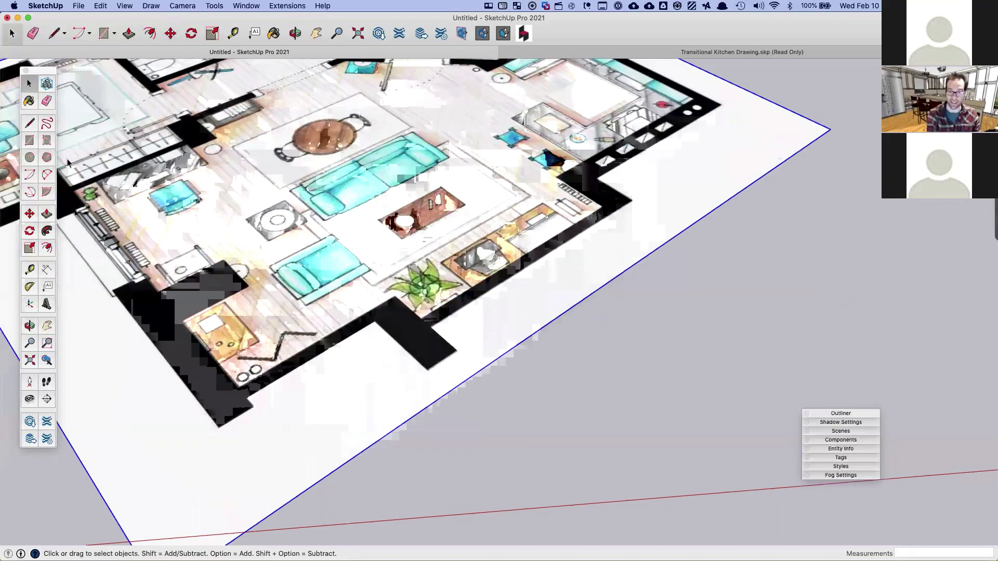
{"action": "key", "text": "l"}
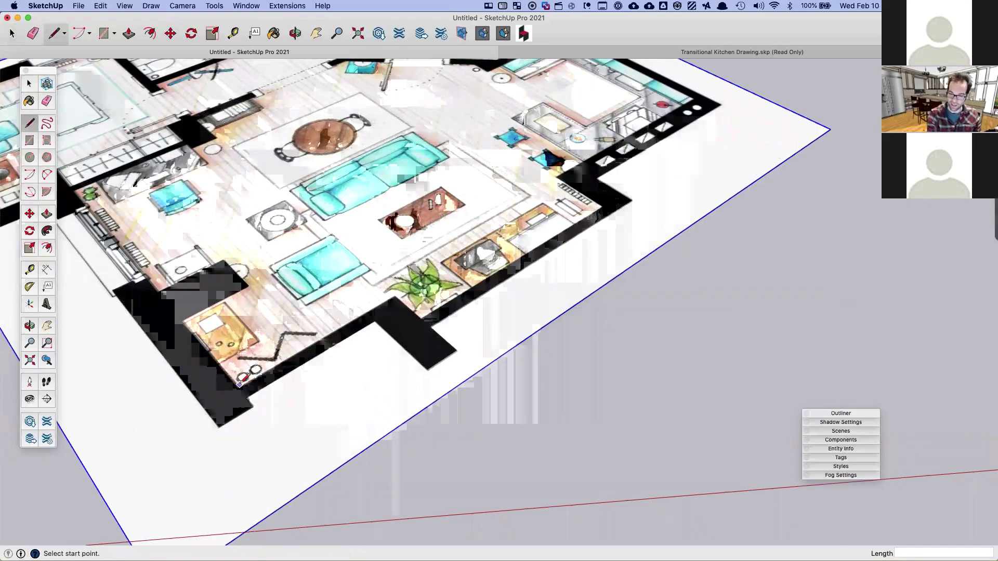
{"action": "left_click", "coordinate": [239, 386]}
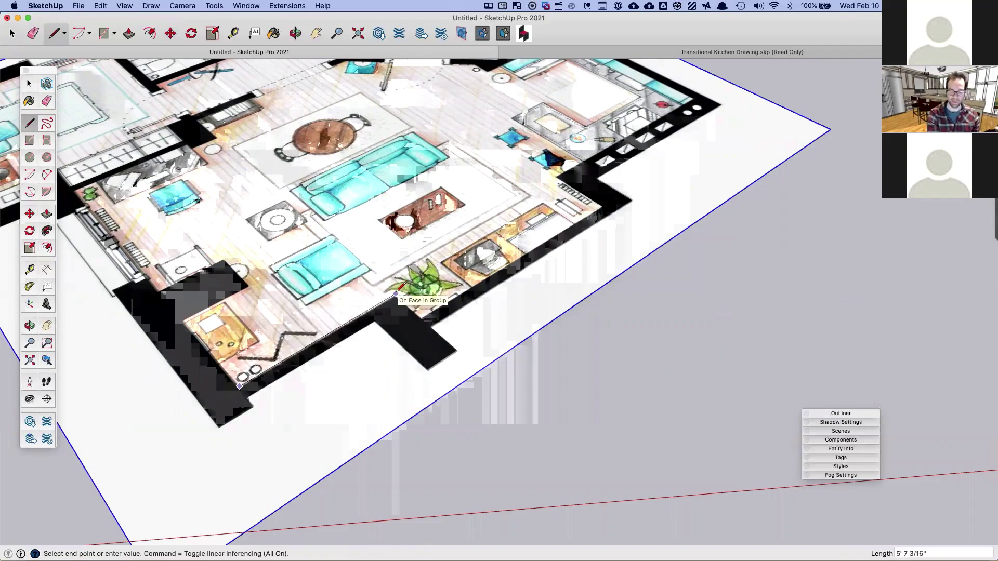
{"action": "scroll", "coordinate": [396, 294], "scroll_direction": "down", "scroll_amount": 10}
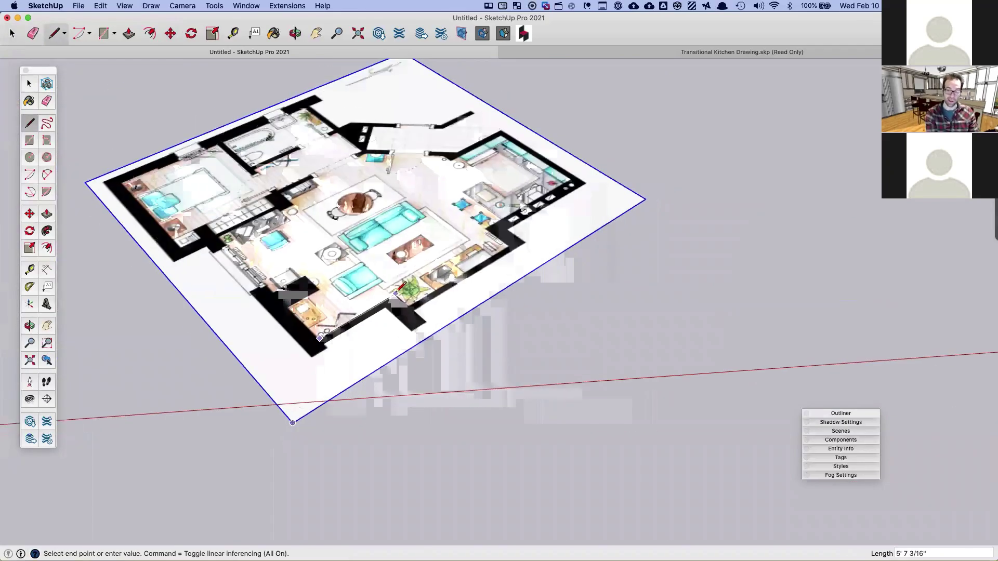
{"action": "scroll", "coordinate": [395, 293], "scroll_direction": "up", "scroll_amount": 8}
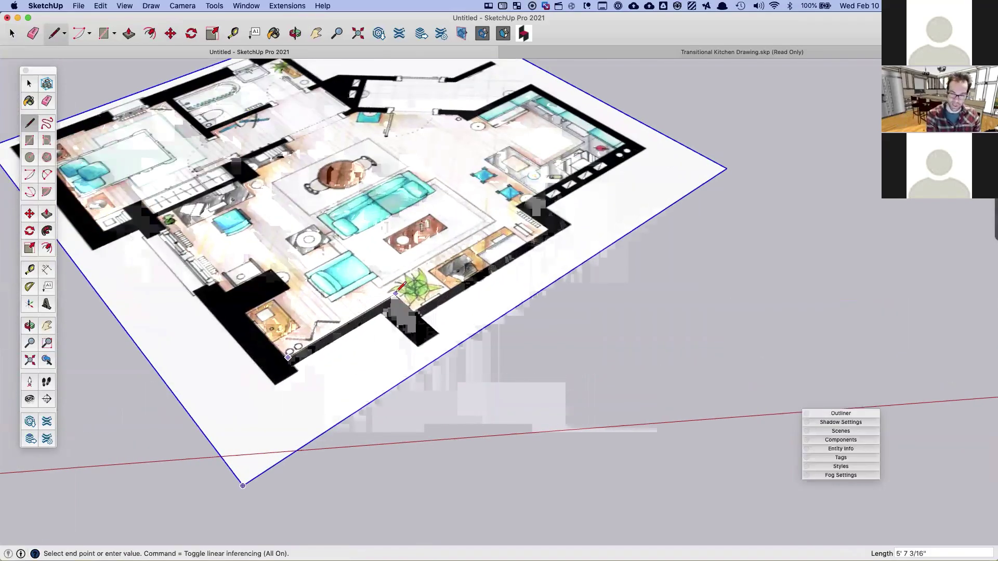
{"action": "key", "text": "super+z"}
{"action": "key", "text": "shift+super+z"}
{"action": "key", "text": "space"}
{"action": "middle_click_drag", "start_coordinate": [368, 283], "coordinate": [406, 291], "text": "shift"}
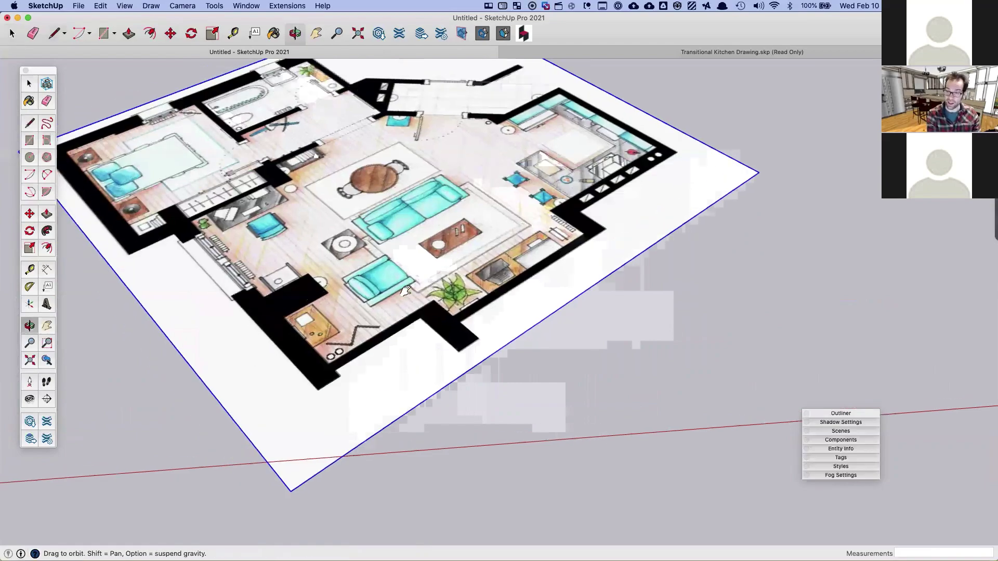
{"action": "scroll", "coordinate": [407, 292], "scroll_direction": "down", "scroll_amount": 3}
{"action": "left_click", "coordinate": [29, 230]}
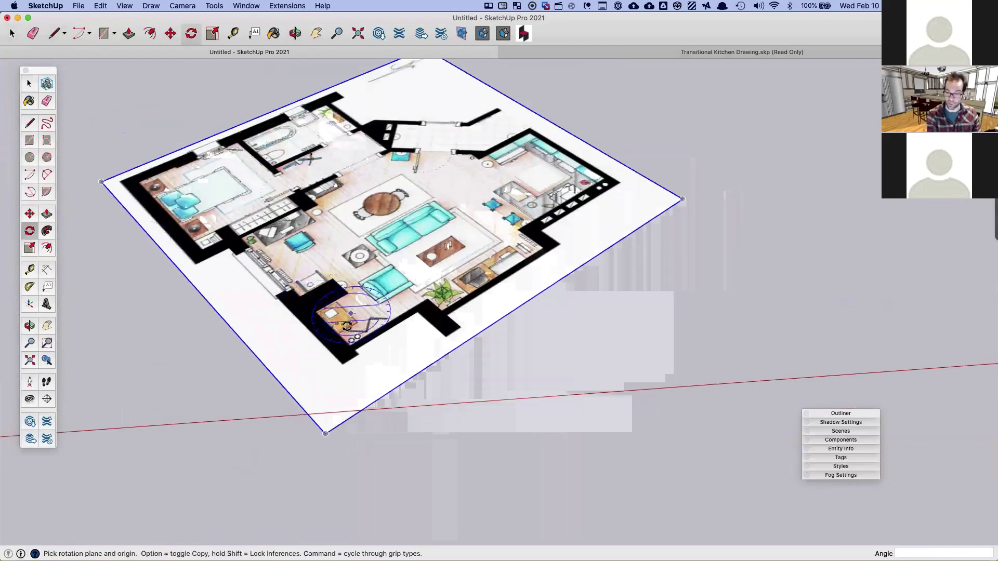
{"action": "scroll", "coordinate": [347, 326], "scroll_direction": "up", "scroll_amount": 6}
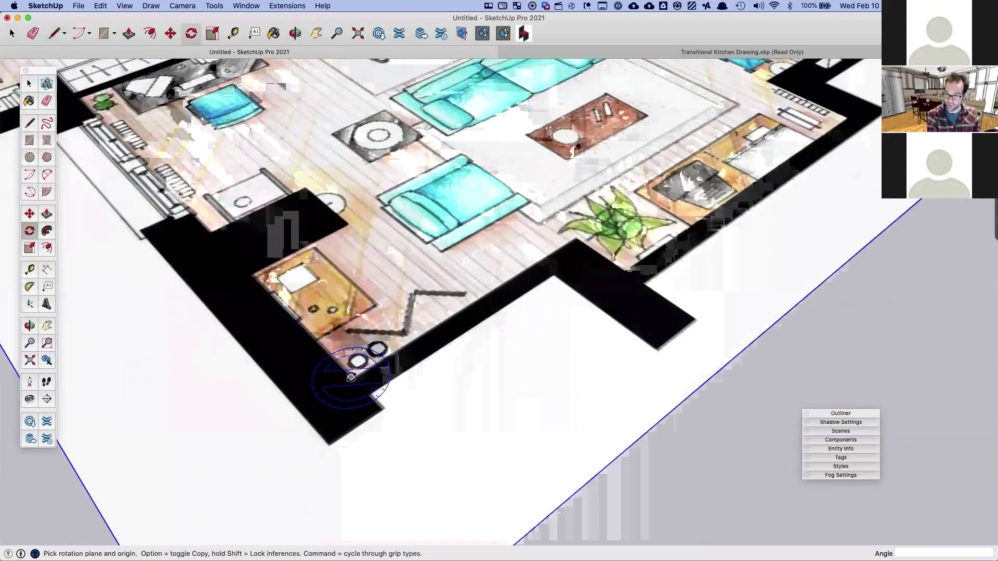
{"action": "left_click", "coordinate": [351, 377]}
{"action": "left_click", "coordinate": [452, 316]}
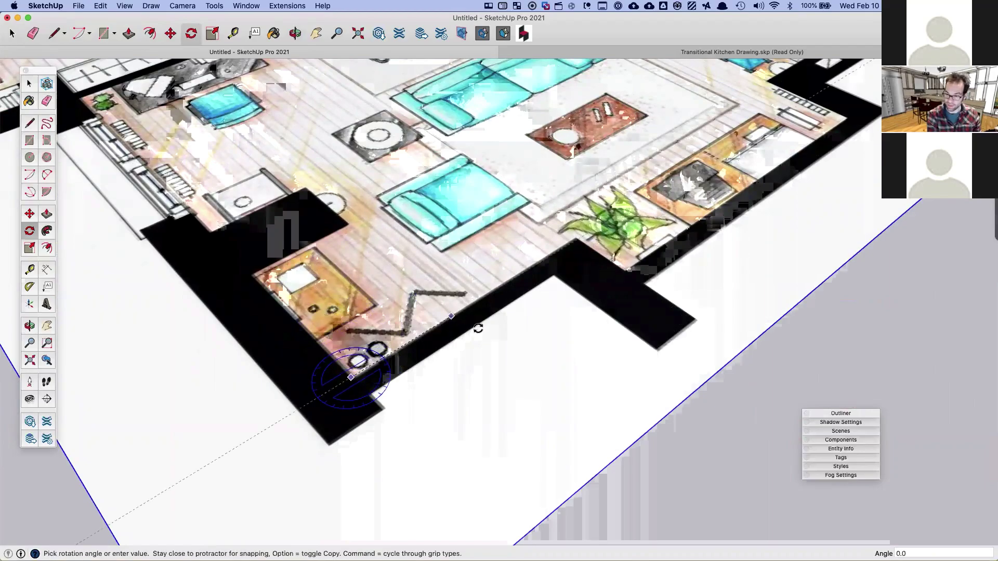
{"action": "scroll", "coordinate": [489, 370], "scroll_direction": "down", "scroll_amount": 6}
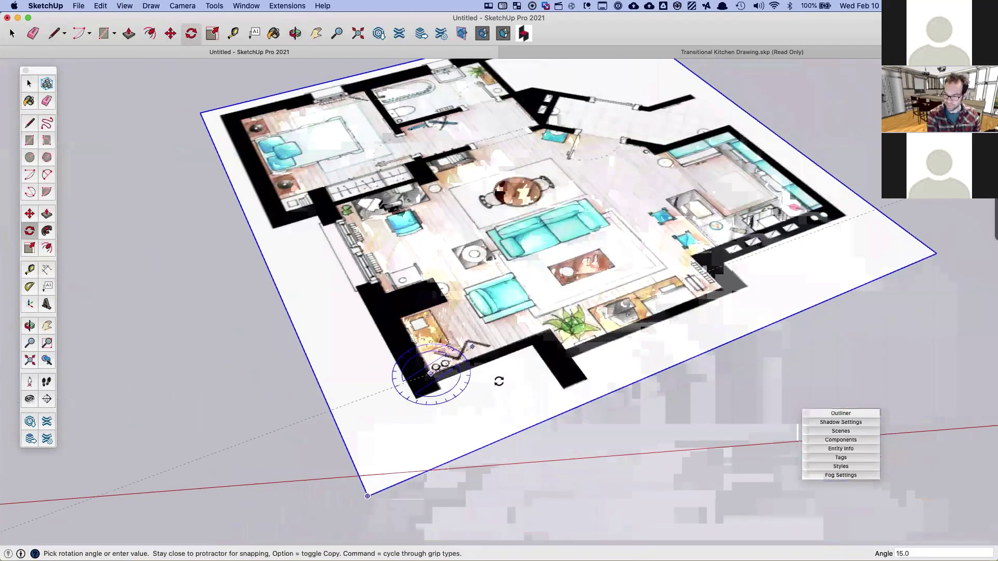
{"action": "middle_click_drag", "start_coordinate": [499, 381], "coordinate": [416, 309]}
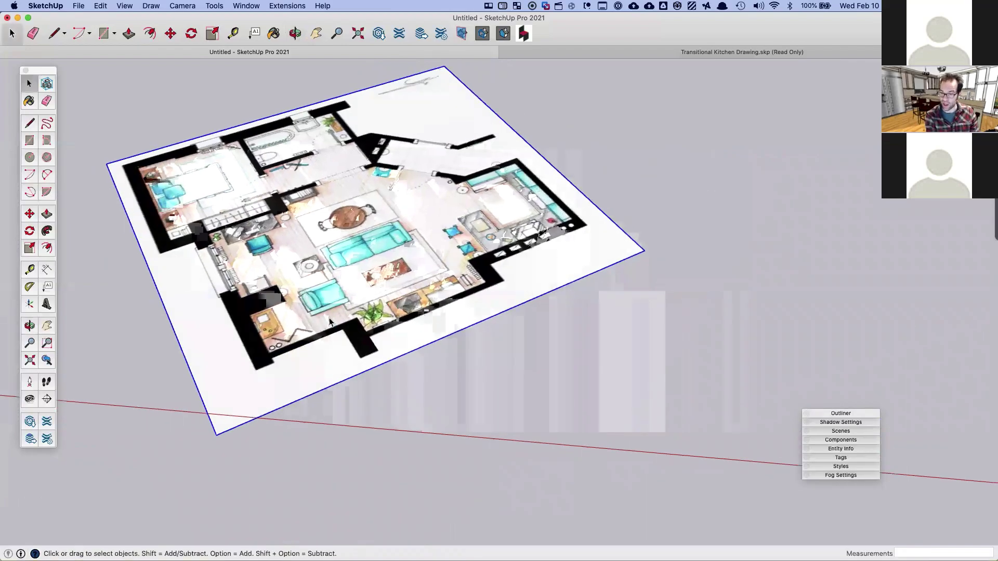
Step: Rotate the plan copy about 36.6° around the inner wall corner beside the orange desk, aligning its walls with the red axis
{"action": "scroll", "coordinate": [319, 317], "scroll_direction": "up", "scroll_amount": 5}
{"action": "key", "text": "q"}
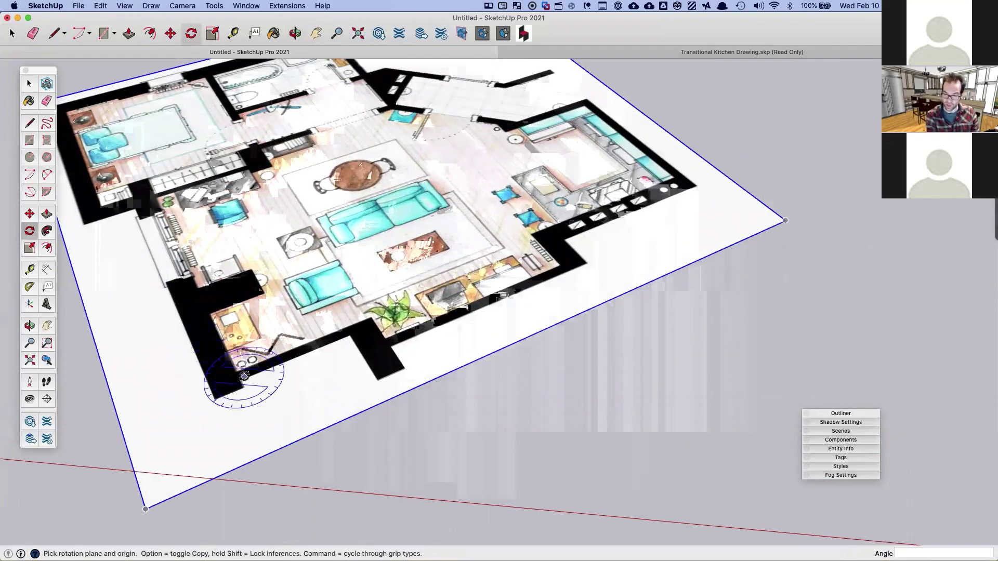
{"action": "scroll", "coordinate": [243, 374], "scroll_direction": "up", "scroll_amount": 5}
{"action": "scroll", "coordinate": [243, 375], "scroll_direction": "up", "scroll_amount": 3}
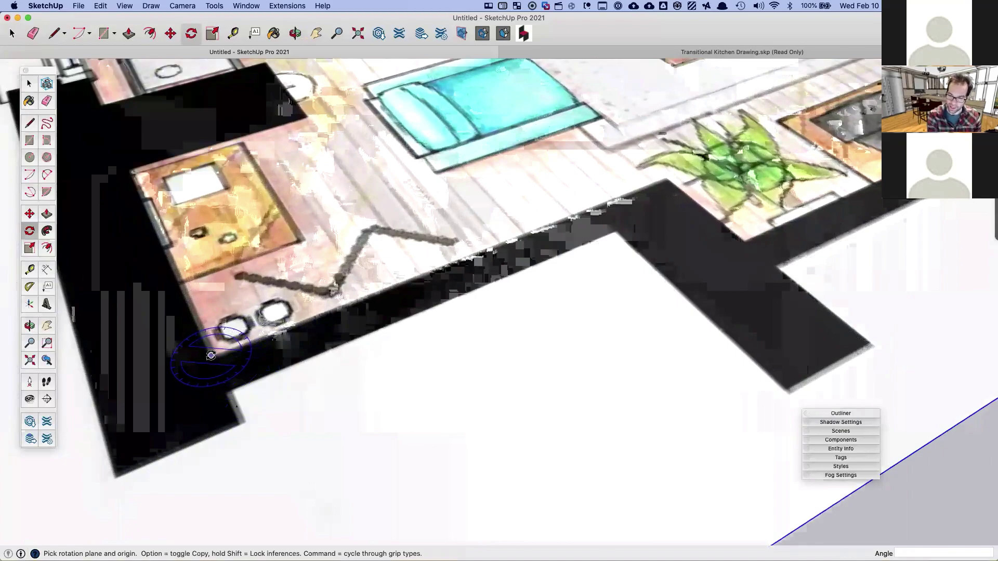
{"action": "left_click", "coordinate": [210, 355]}
{"action": "scroll", "coordinate": [284, 343], "scroll_direction": "down", "scroll_amount": 3}
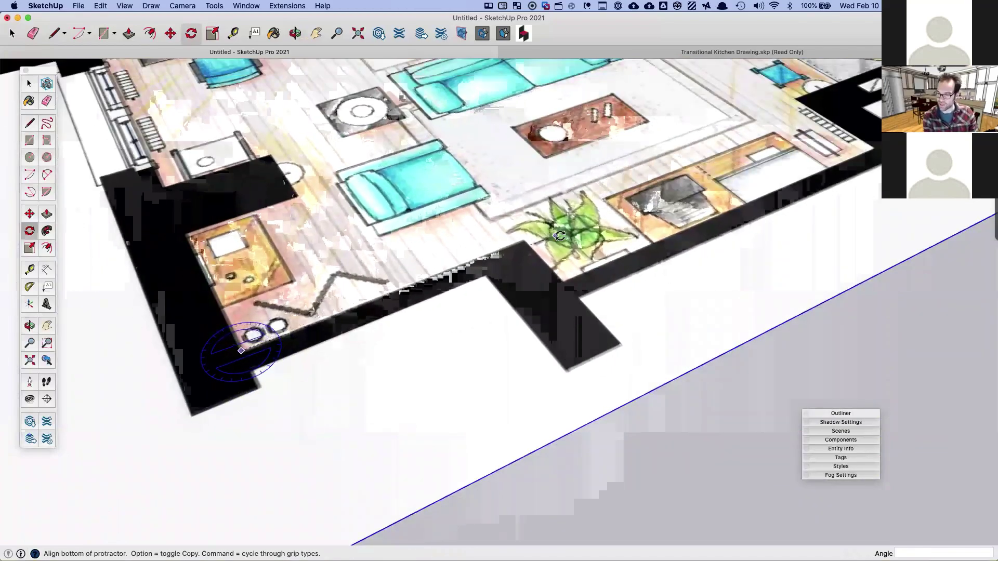
{"action": "left_click", "coordinate": [633, 195]}
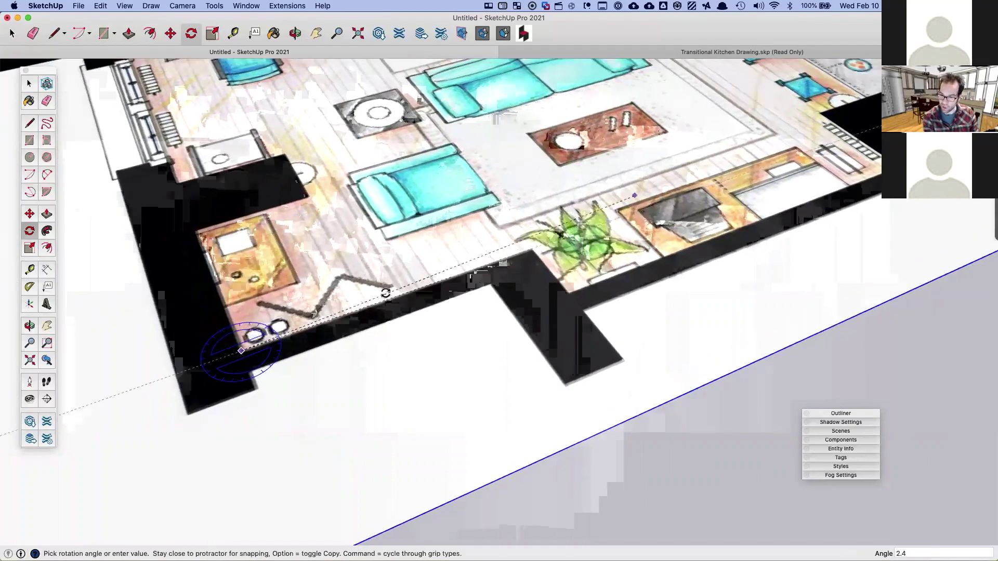
{"action": "scroll", "coordinate": [385, 292], "scroll_direction": "down", "scroll_amount": 5}
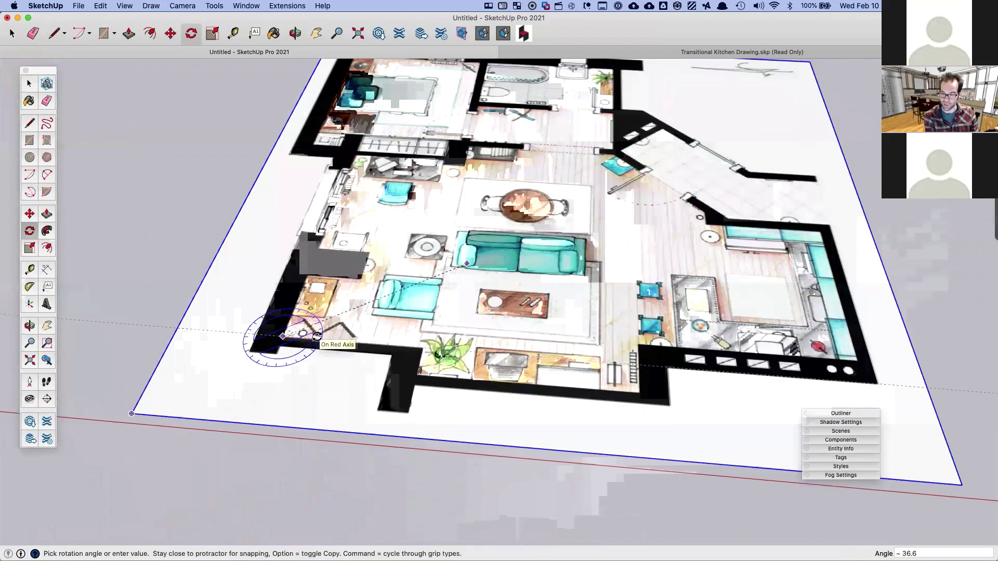
{"action": "left_click", "coordinate": [363, 473]}
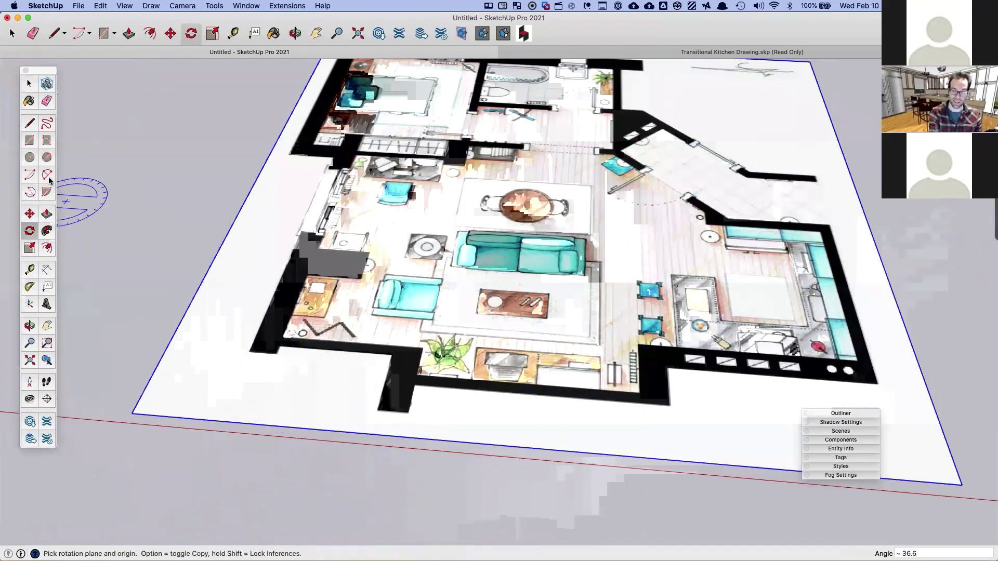
{"action": "left_click", "coordinate": [29, 124]}
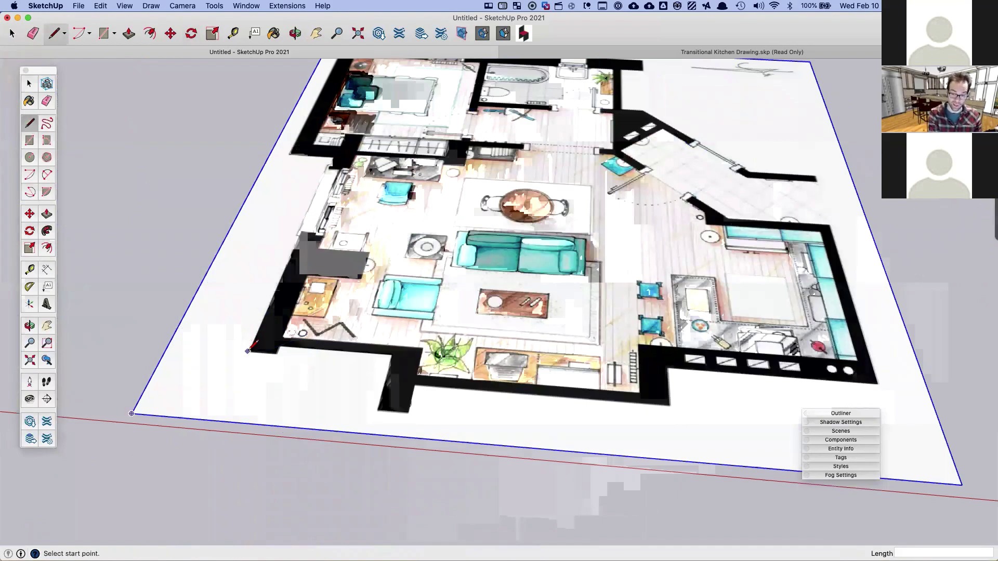
{"action": "left_click", "coordinate": [249, 352]}
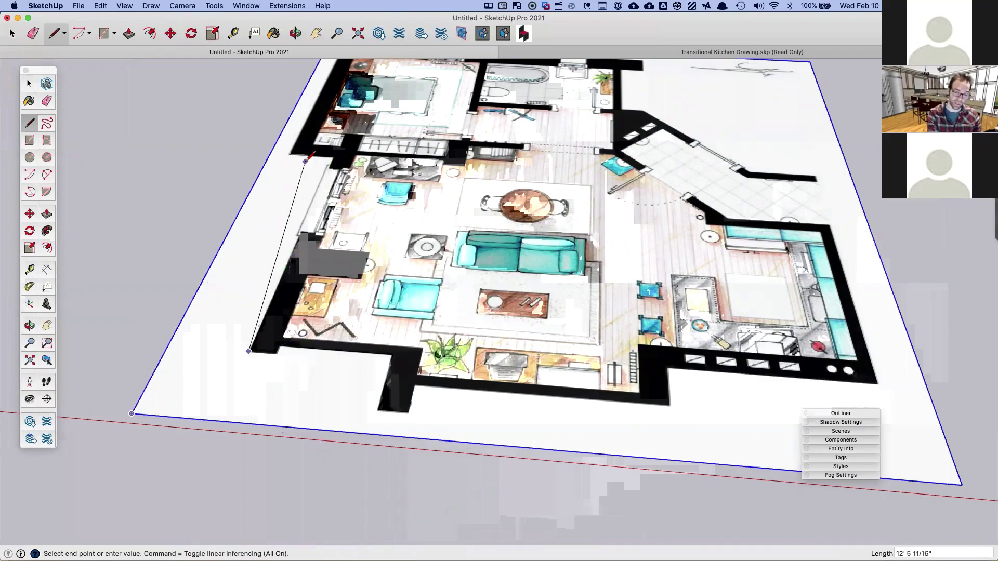
{"action": "key", "text": "Escape"}
Step: Delete the copied floor plan image
{"action": "key", "text": "space"}
{"action": "key", "text": "Delete"}
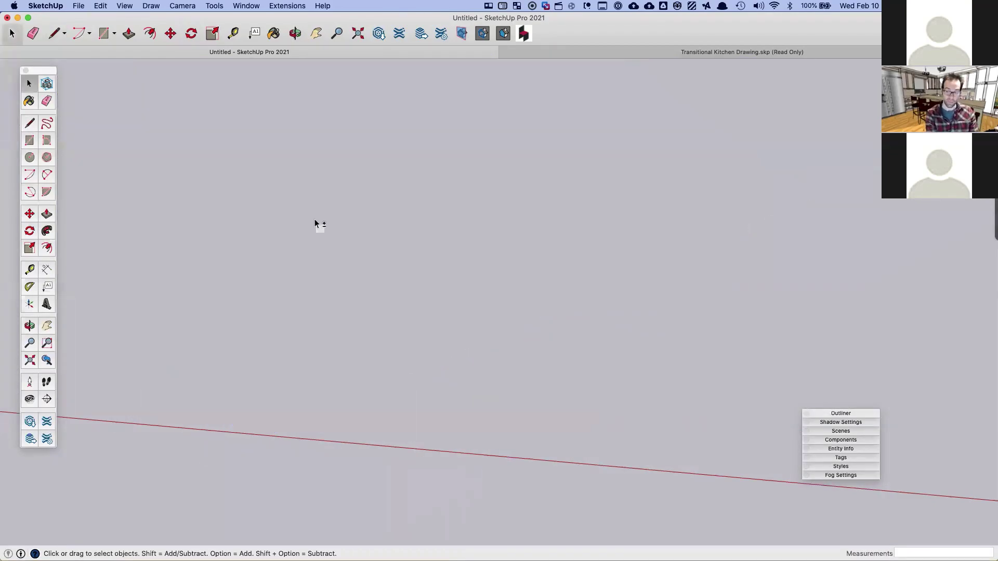
{"action": "key", "text": "super+z"}
Step: Copy the original floor plan image about 45' 8" along the red axis onto the empty ground beside the model
{"action": "middle_click_drag", "start_coordinate": [314, 219], "coordinate": [63, 193]}
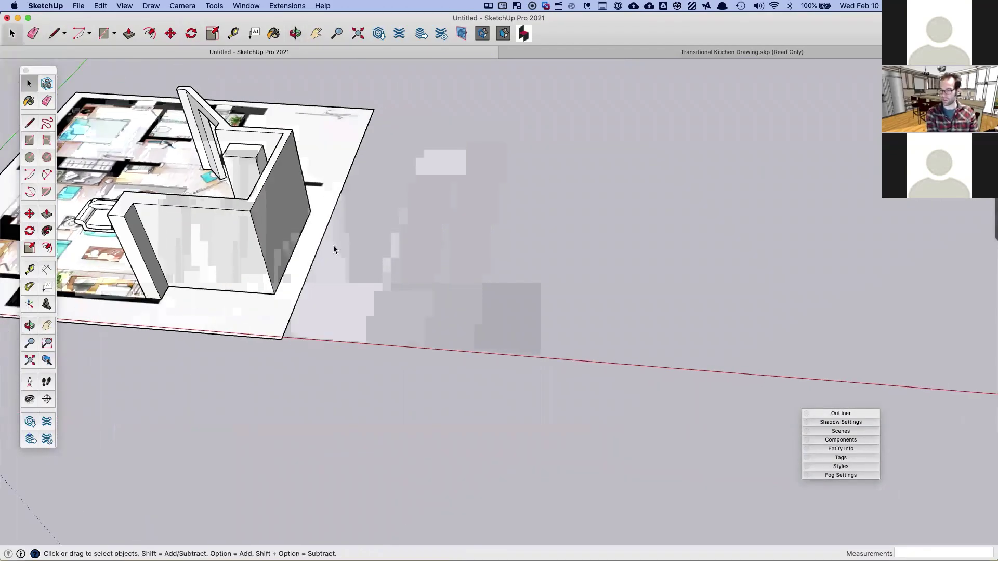
{"action": "scroll", "coordinate": [405, 247], "scroll_direction": "down", "scroll_amount": 5}
{"action": "middle_click_drag", "start_coordinate": [405, 247], "coordinate": [318, 233], "text": "shift"}
{"action": "left_click", "coordinate": [286, 188]}
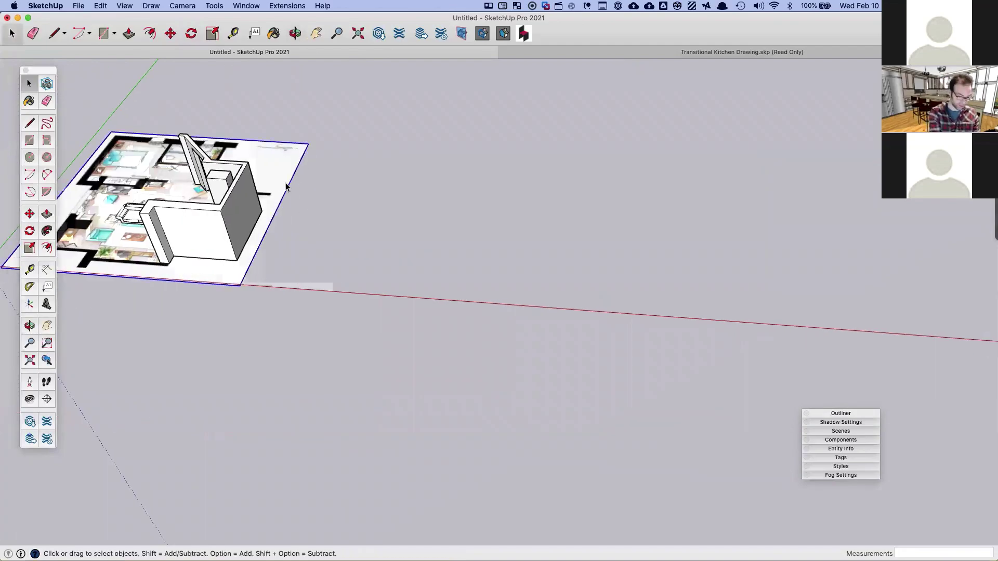
{"action": "key", "text": "m"}
{"action": "left_click", "coordinate": [289, 185]}
{"action": "key", "text": "alt"}
{"action": "left_click", "coordinate": [639, 202]}
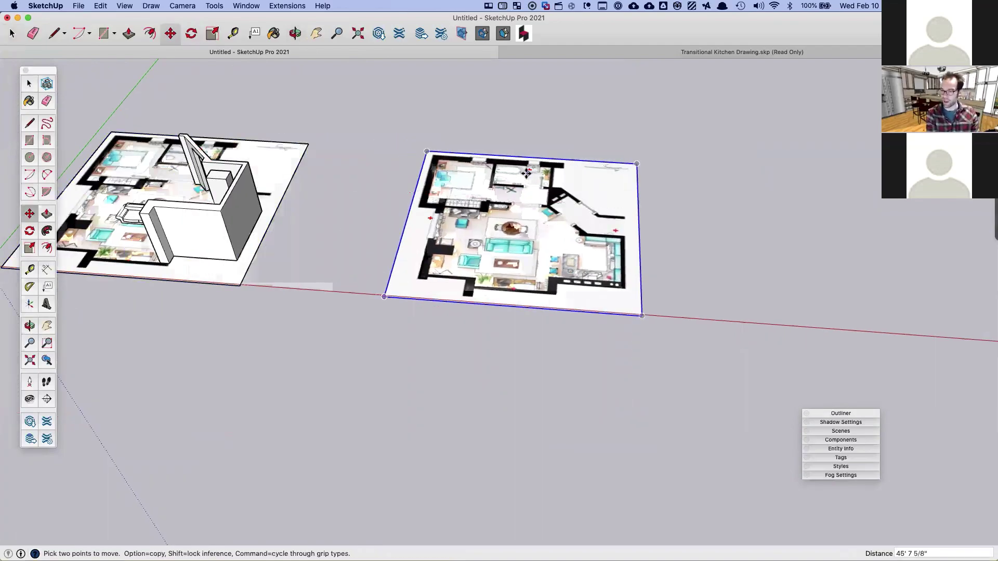
Step: Rotate the new plan copy freehand so its walls lie at an angle to the red and green axes
{"action": "left_click", "coordinate": [526, 173]}
{"action": "left_click", "coordinate": [465, 187]}
{"action": "key", "text": "space"}
{"action": "scroll", "coordinate": [560, 253], "scroll_direction": "up", "scroll_amount": 5}
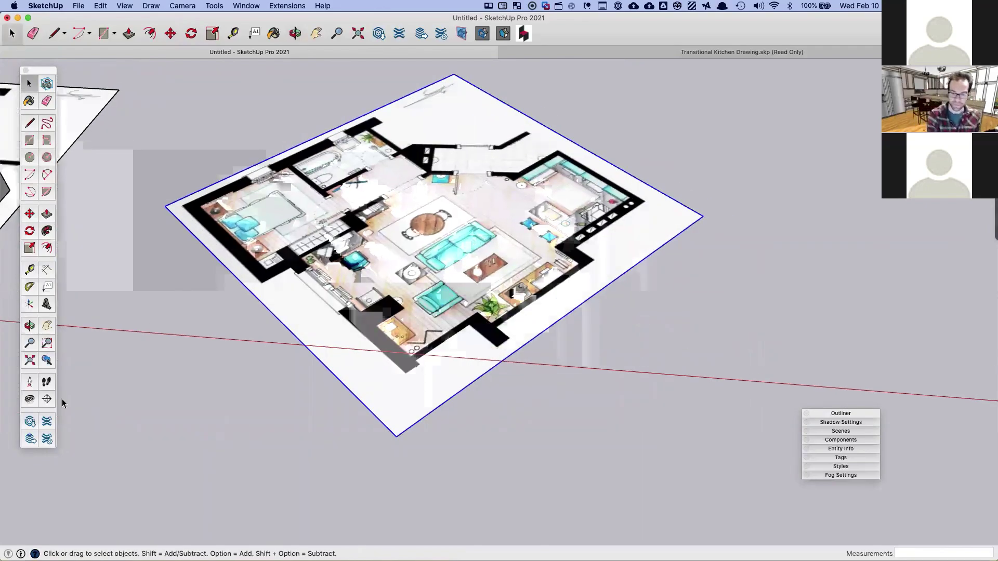
Step: Place the drawing axes' origin at the copy's inner wall corner beside the orange desk, aligning red and green with the two adjoining walls
{"action": "left_click", "coordinate": [31, 303]}
{"action": "scroll", "coordinate": [325, 283], "scroll_direction": "up", "scroll_amount": 5}
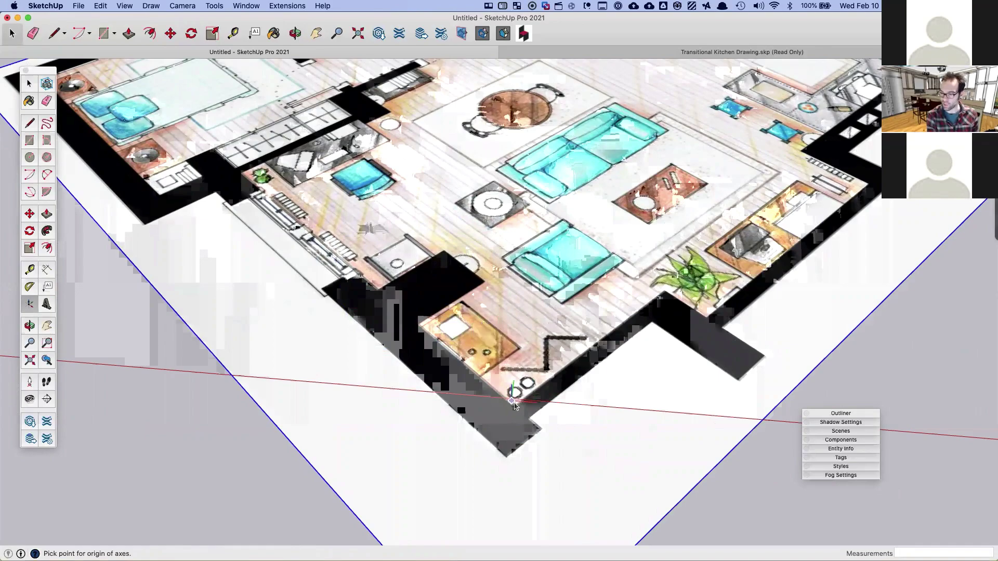
{"action": "scroll", "coordinate": [514, 406], "scroll_direction": "up", "scroll_amount": 4}
{"action": "left_click", "coordinate": [515, 406]}
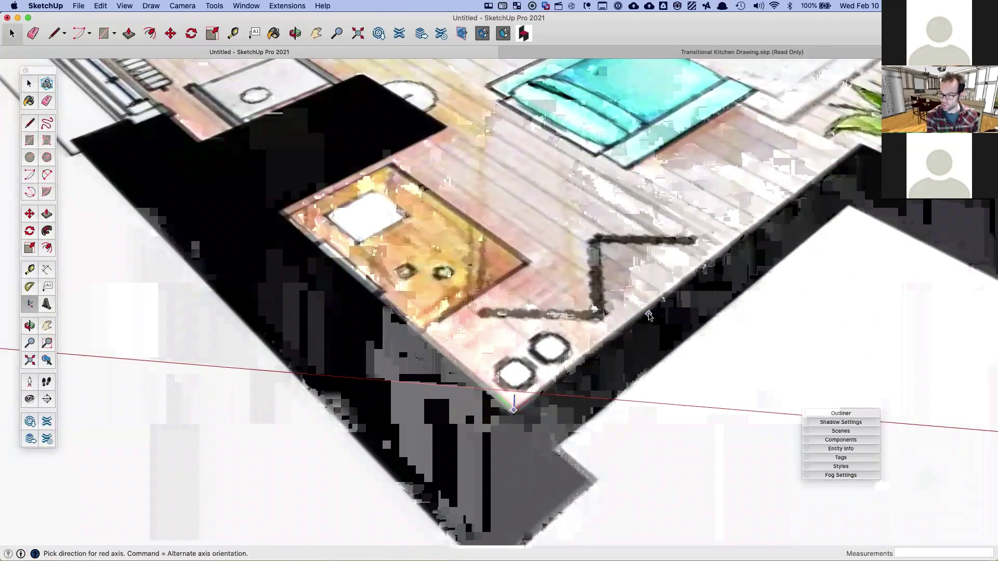
{"action": "scroll", "coordinate": [649, 316], "scroll_direction": "down", "scroll_amount": 4}
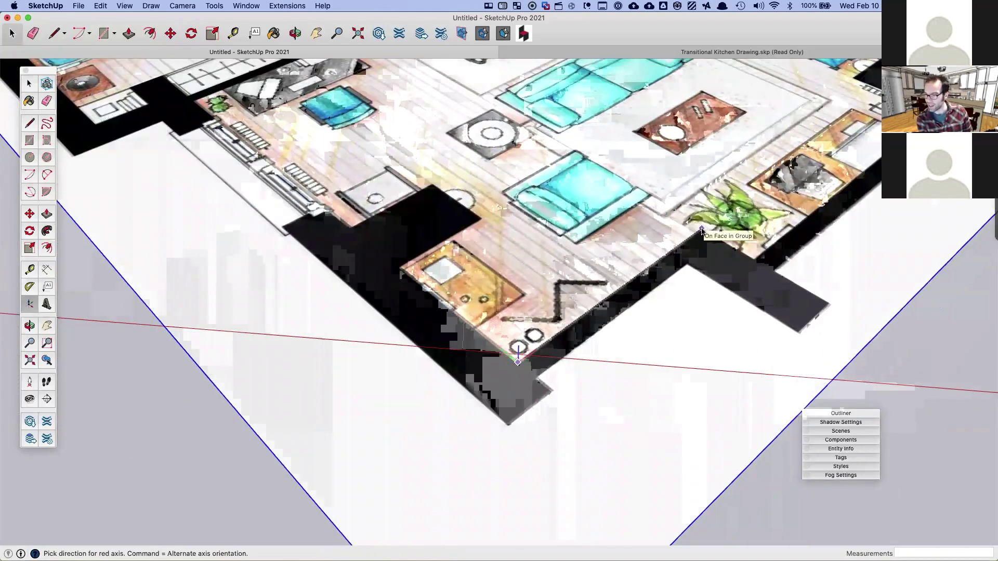
{"action": "left_click", "coordinate": [702, 231]}
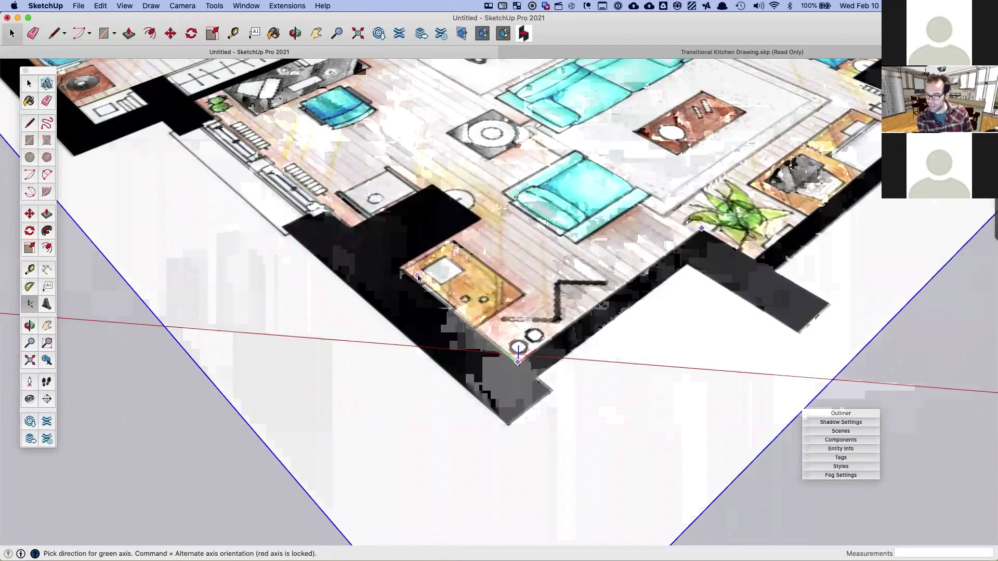
{"action": "left_click", "coordinate": [369, 245]}
{"action": "scroll", "coordinate": [368, 247], "scroll_direction": "down", "scroll_amount": 10}
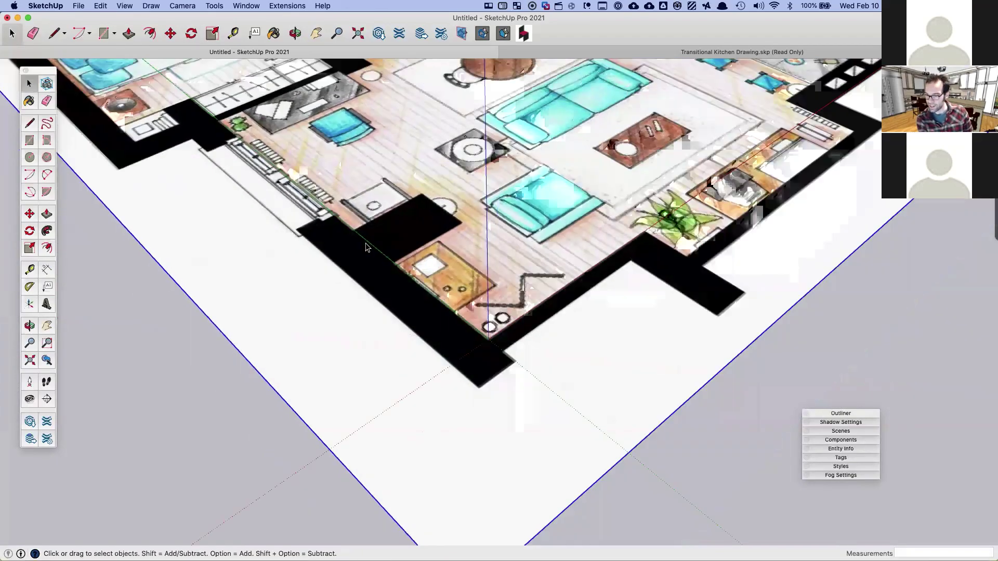
{"action": "scroll", "coordinate": [367, 247], "scroll_direction": "down", "scroll_amount": 3}
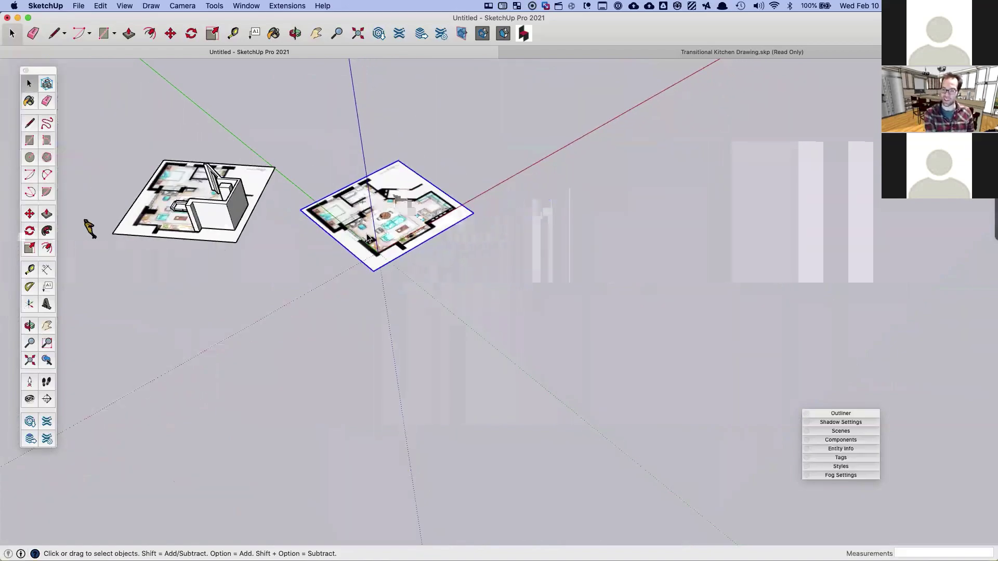
Step: Trace the living room's inner wall edge with lines from the new origin, past the plant and cabinets, to the corner near the kitchen
{"action": "scroll", "coordinate": [366, 246], "scroll_direction": "up", "scroll_amount": 5}
{"action": "middle_click_drag", "start_coordinate": [436, 256], "coordinate": [262, 217]}
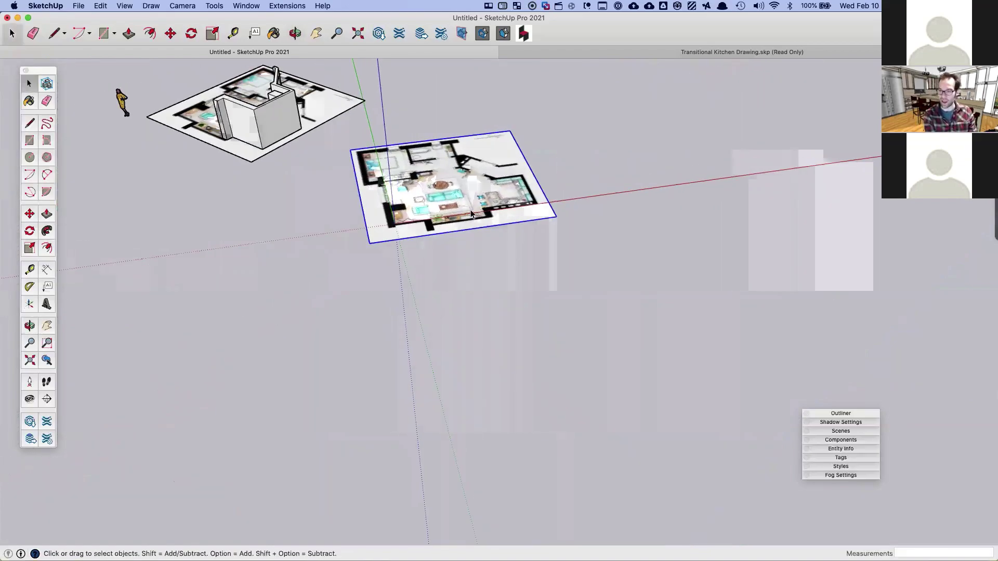
{"action": "scroll", "coordinate": [465, 212], "scroll_direction": "up", "scroll_amount": 8}
{"action": "middle_click_drag", "start_coordinate": [470, 210], "coordinate": [434, 229], "text": "shift"}
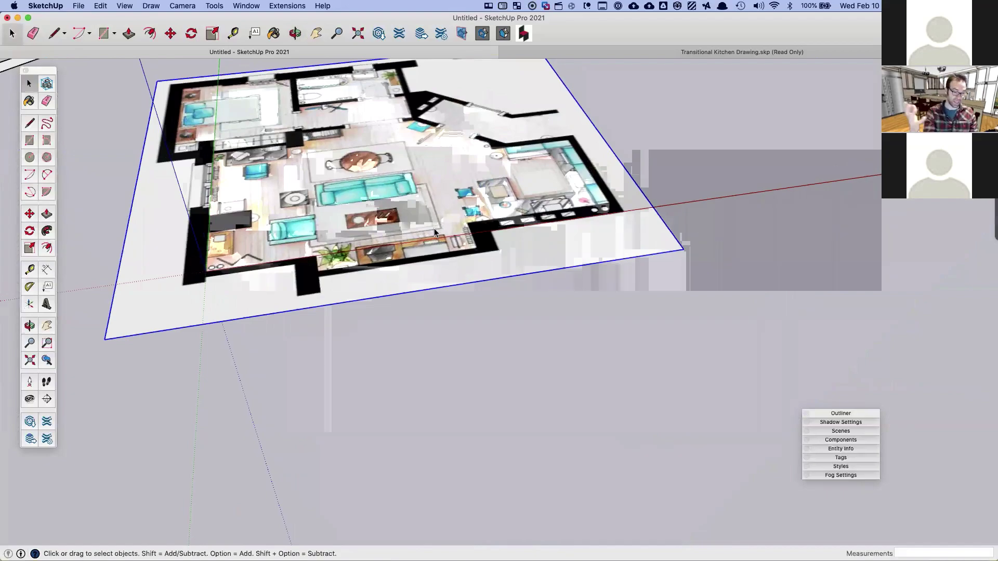
{"action": "key", "text": "l"}
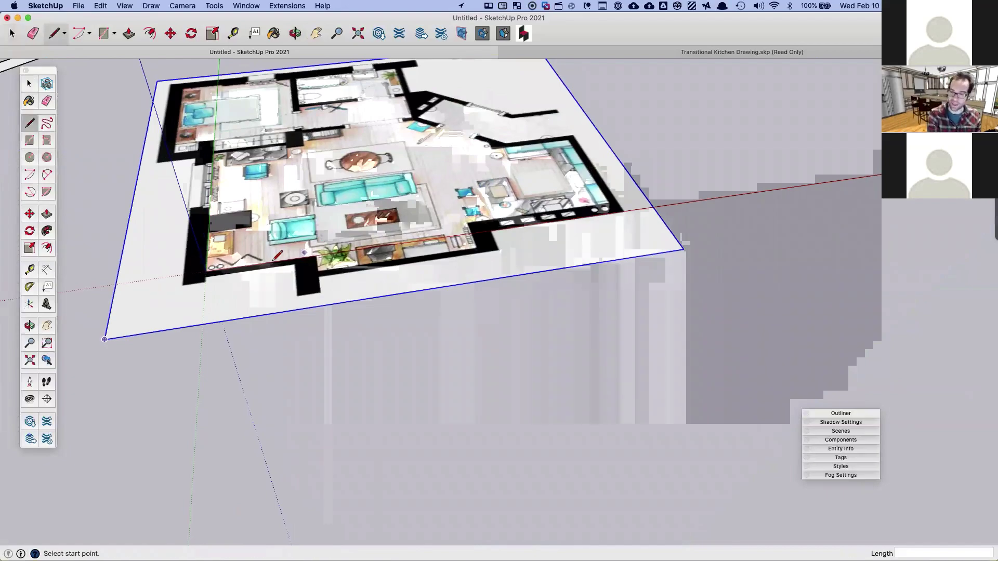
{"action": "left_click", "coordinate": [206, 271]}
{"action": "left_click", "coordinate": [317, 272]}
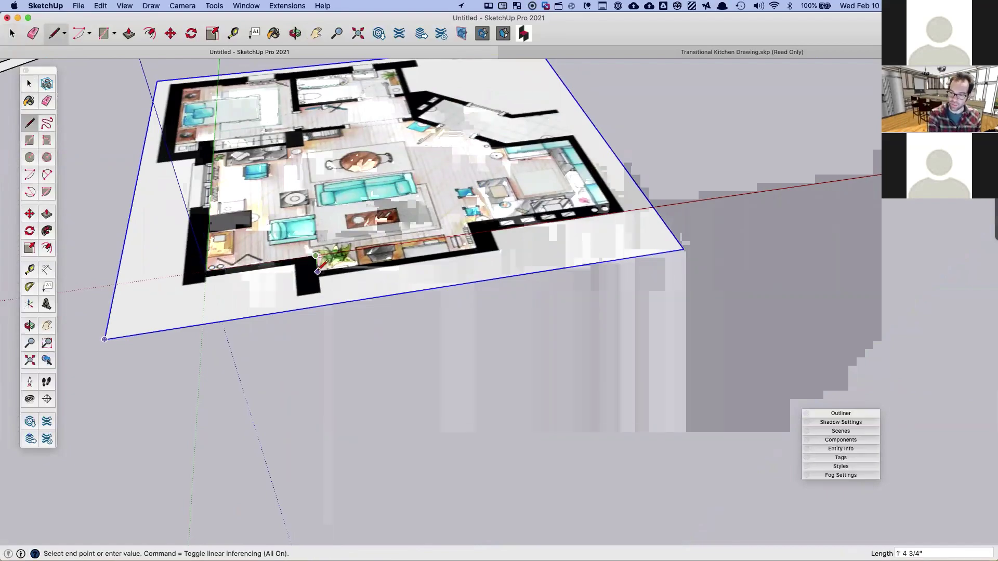
{"action": "left_click", "coordinate": [475, 248]}
{"action": "left_click", "coordinate": [467, 223]}
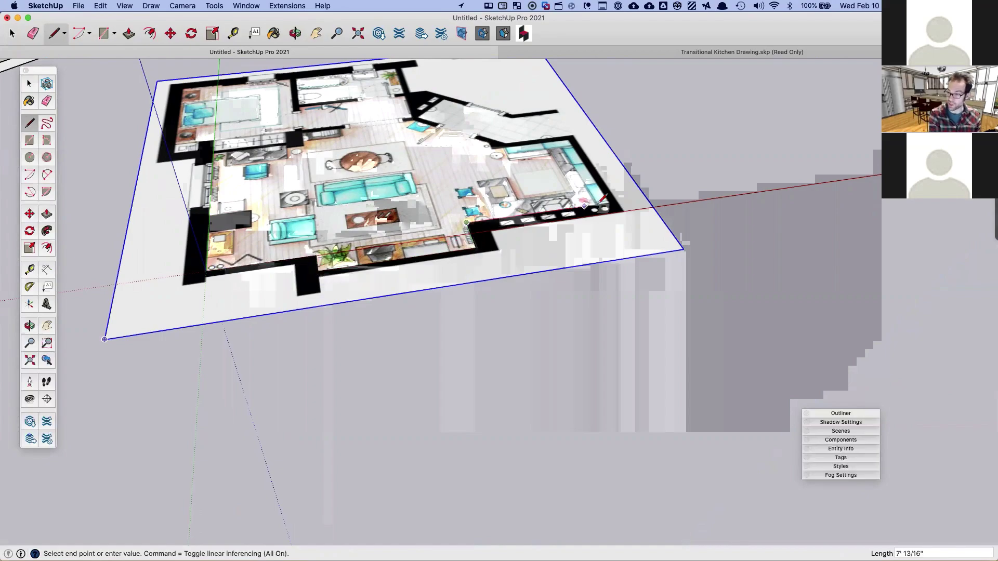
{"action": "key", "text": "space"}
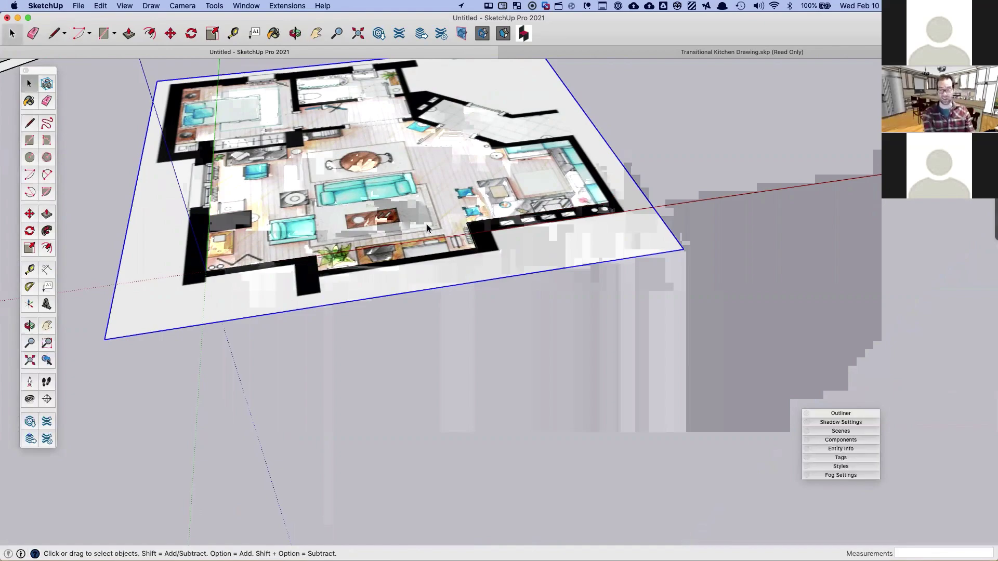
Step: Open the style's edge settings and change the edge color from black to the yellow-orange color already used in the model
{"action": "scroll", "coordinate": [288, 248], "scroll_direction": "up", "scroll_amount": 2}
{"action": "scroll", "coordinate": [288, 249], "scroll_direction": "up", "scroll_amount": 3}
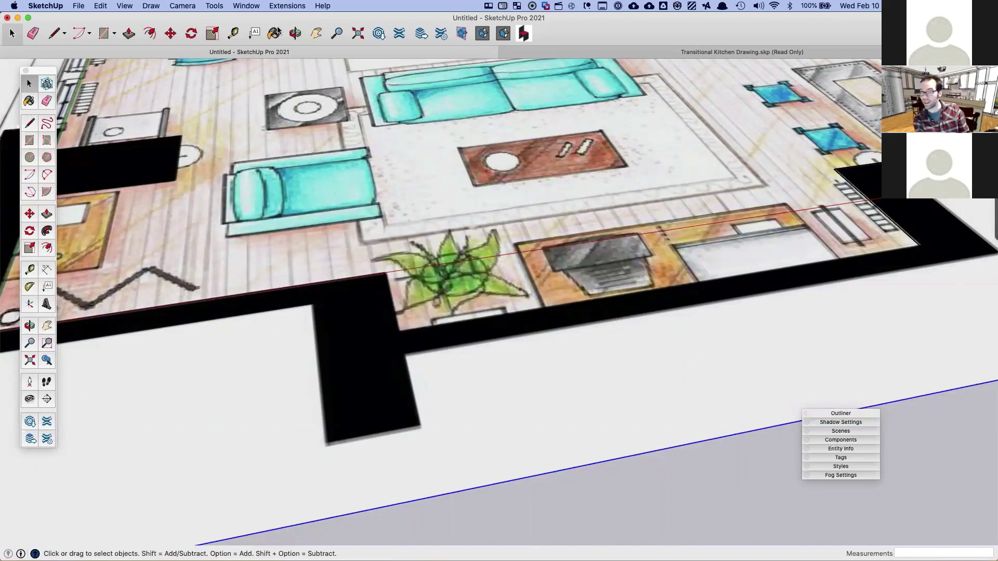
{"action": "left_click", "coordinate": [249, 6]}
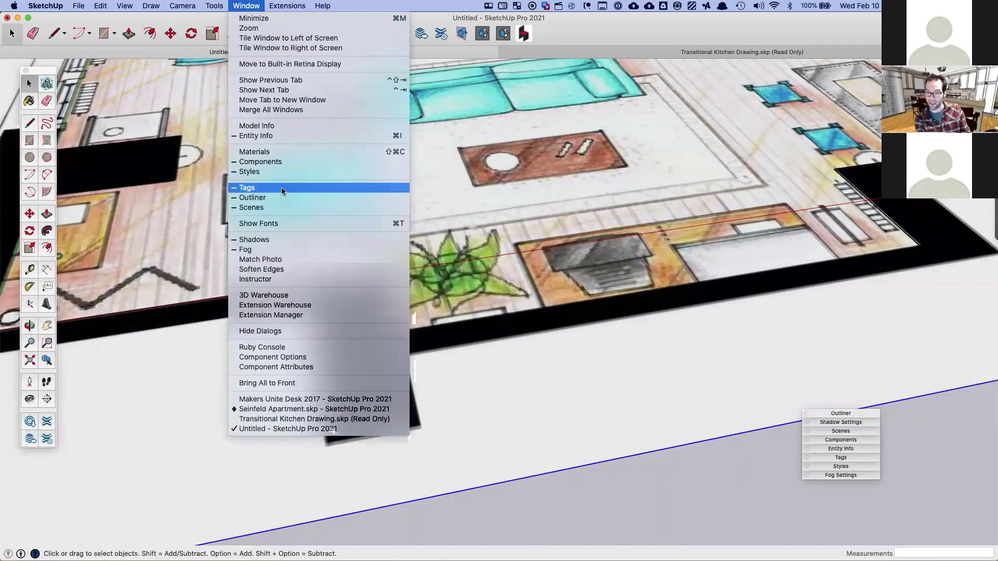
{"action": "left_click", "coordinate": [277, 171]}
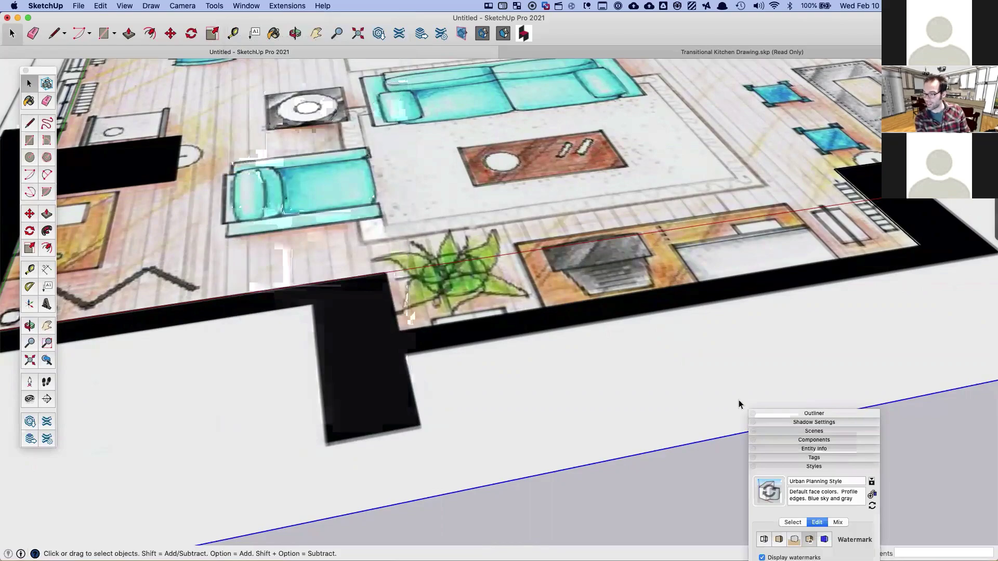
{"action": "left_click_drag", "start_coordinate": [779, 416], "coordinate": [772, 67]}
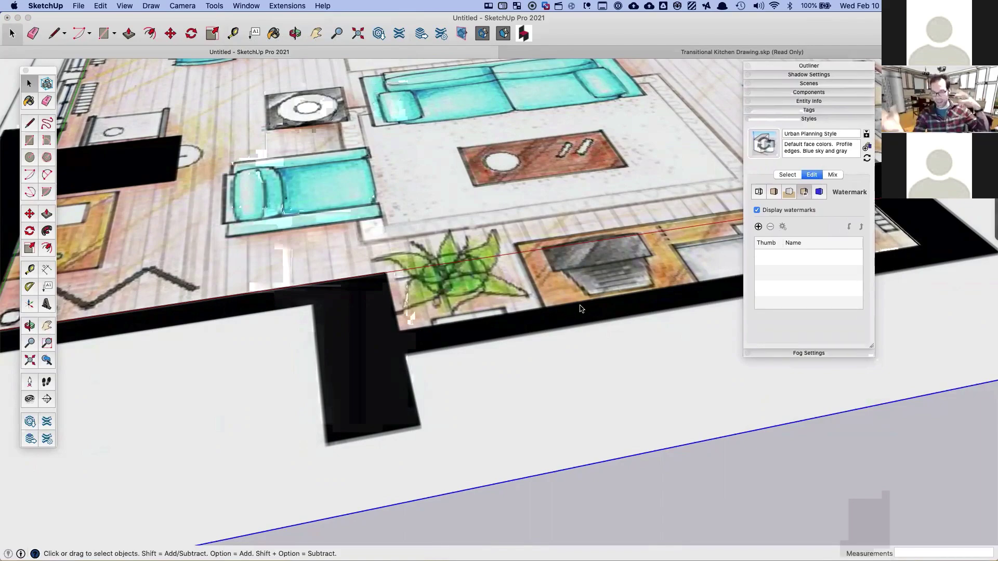
{"action": "left_click", "coordinate": [760, 191]}
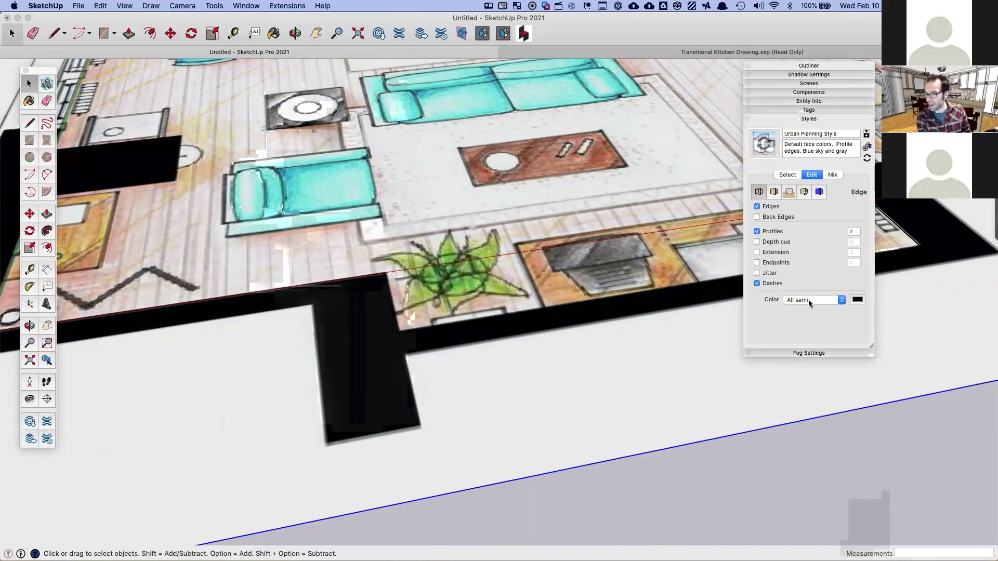
{"action": "left_click", "coordinate": [859, 300]}
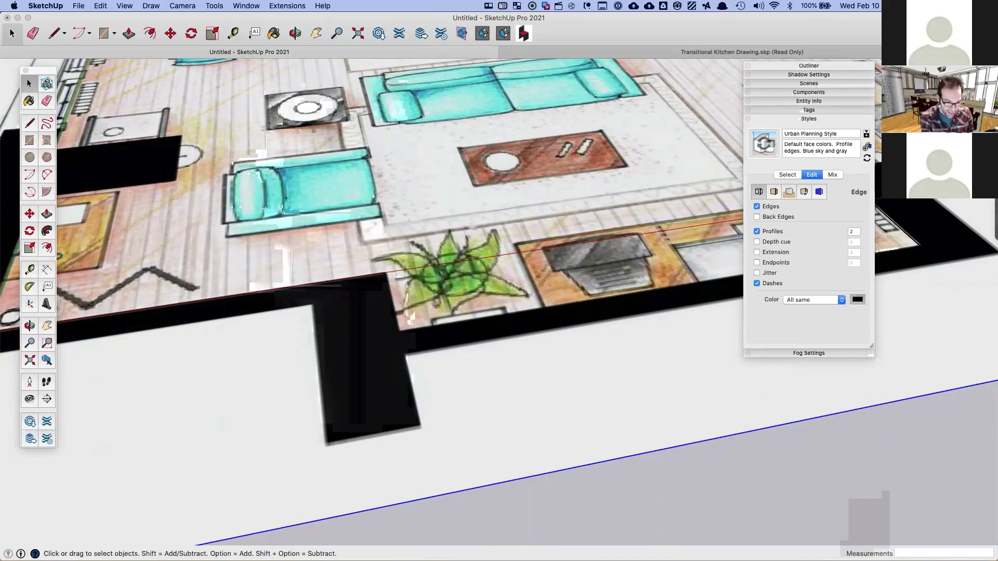
{"action": "left_click_drag", "start_coordinate": [364, 560], "coordinate": [912, 194]}
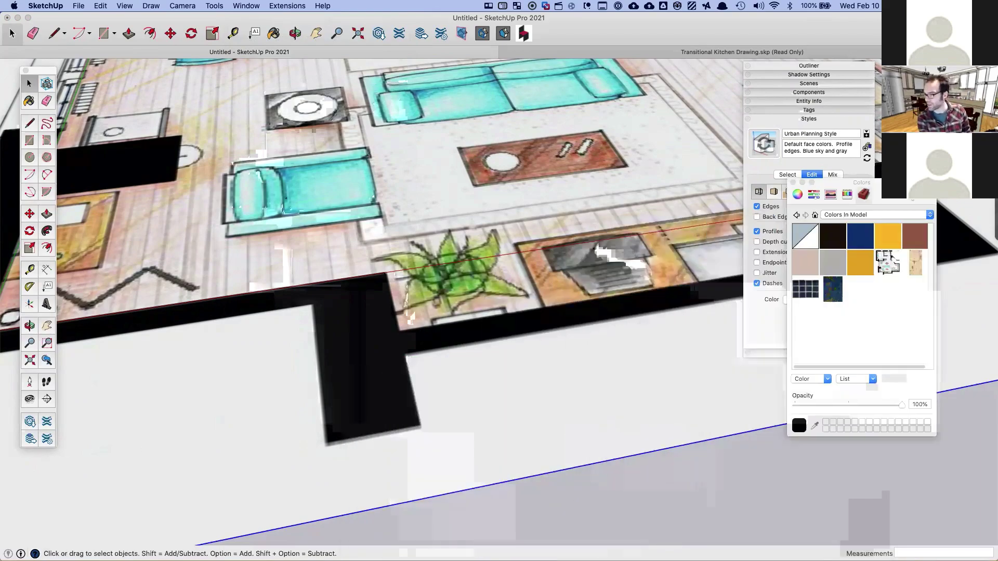
{"action": "left_click", "coordinate": [890, 239]}
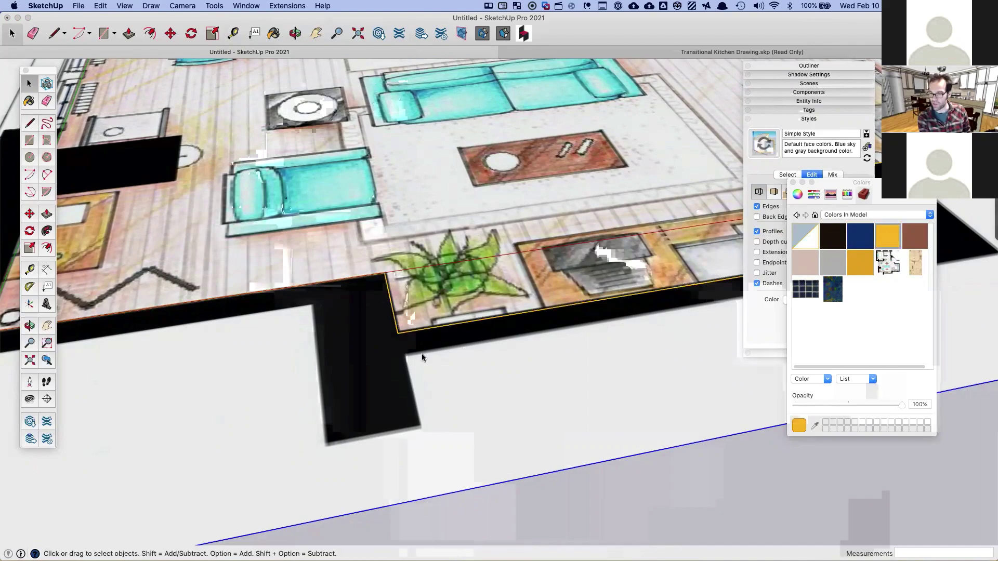
Step: Set the profile edge thickness of the current style to 6
{"action": "left_click_drag", "start_coordinate": [901, 201], "coordinate": [922, 324]}
{"action": "left_click", "coordinate": [855, 232]}
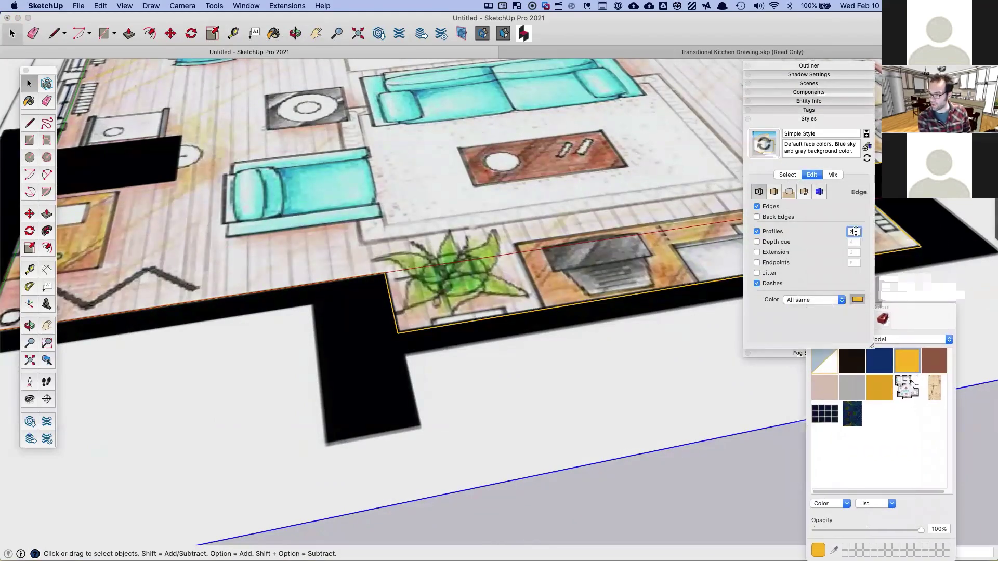
{"action": "type", "text": "6"}
{"action": "key", "text": "Return"}
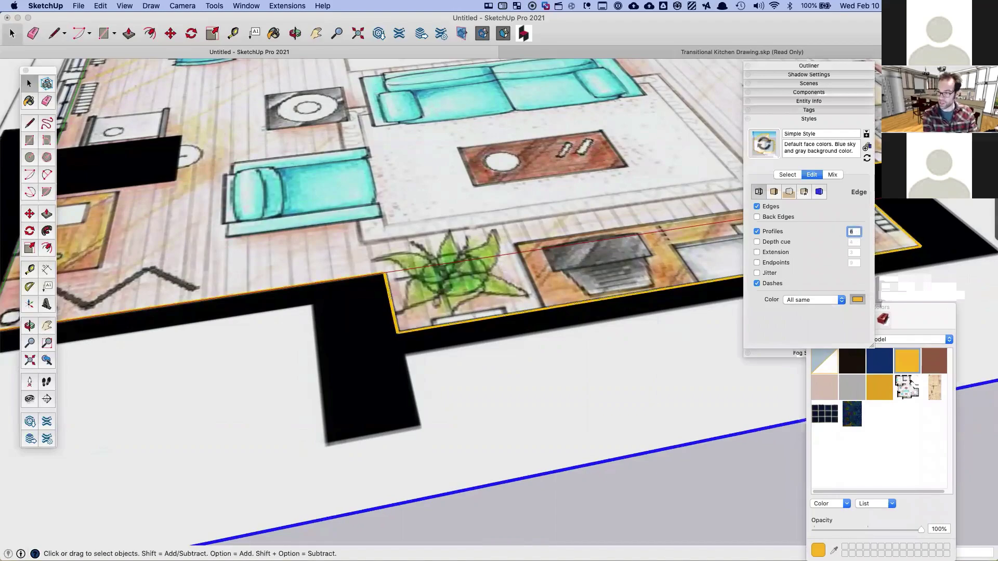
Step: Trace the kitchen's inner wall edge with lines from the traced corner, along both cabinet walls, to the wall end by the entry
{"action": "scroll", "coordinate": [192, 337], "scroll_direction": "down", "scroll_amount": 5}
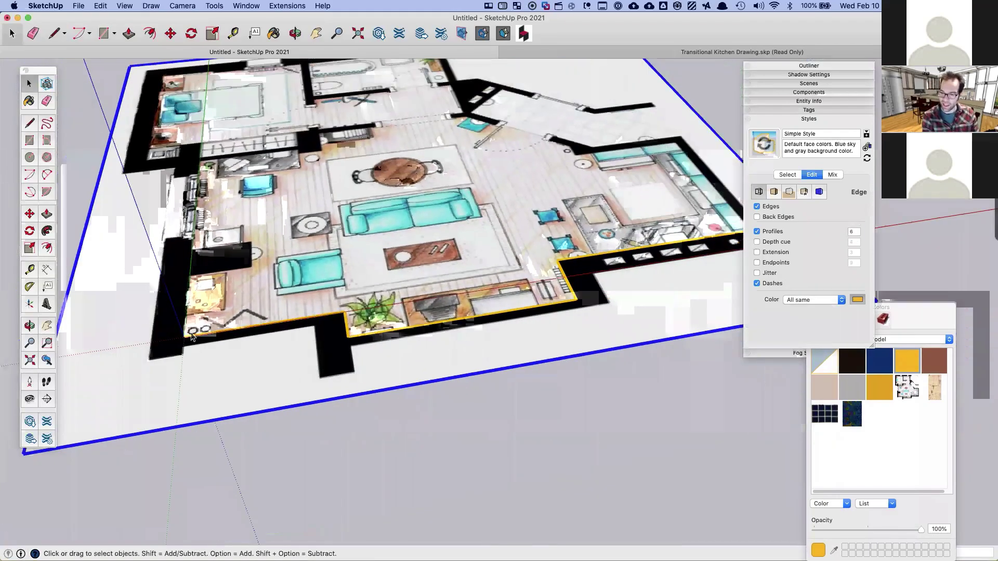
{"action": "middle_click_drag", "start_coordinate": [190, 375], "coordinate": [185, 345]}
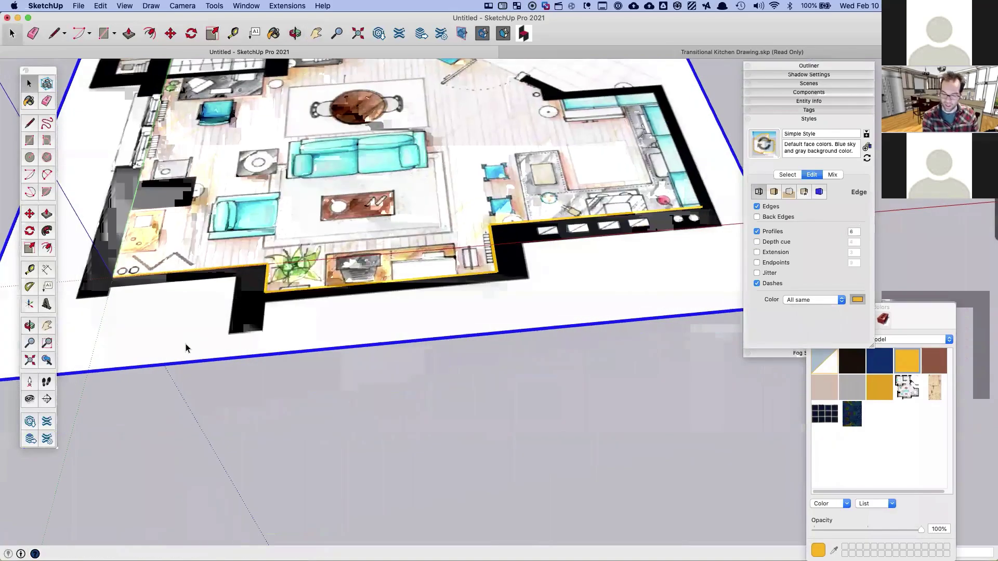
{"action": "middle_click_drag", "start_coordinate": [541, 244], "coordinate": [335, 270], "text": "shift"}
{"action": "middle_click_drag", "start_coordinate": [494, 253], "coordinate": [333, 267], "text": "shift"}
{"action": "scroll", "coordinate": [317, 267], "scroll_direction": "up", "scroll_amount": 5}
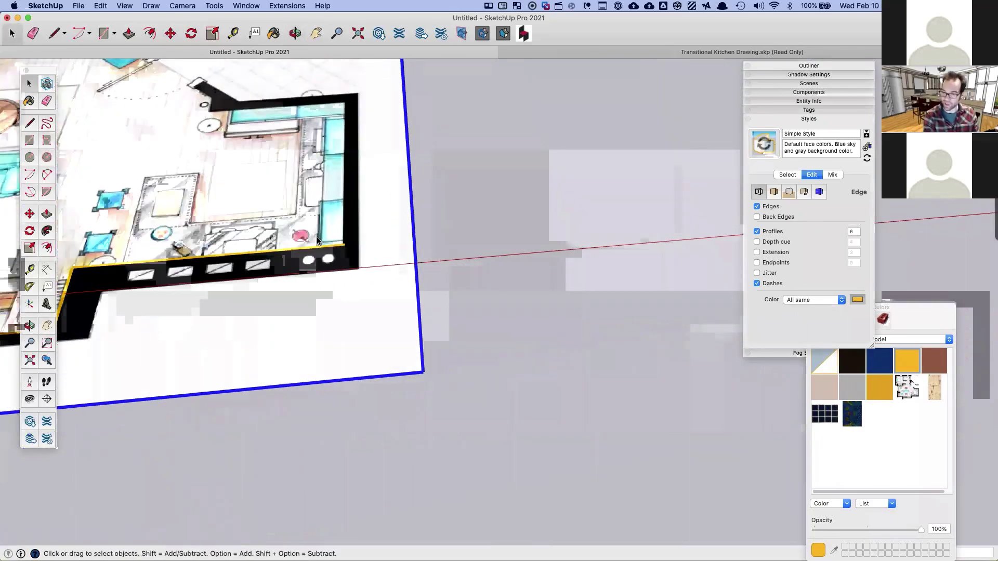
{"action": "key", "text": "l"}
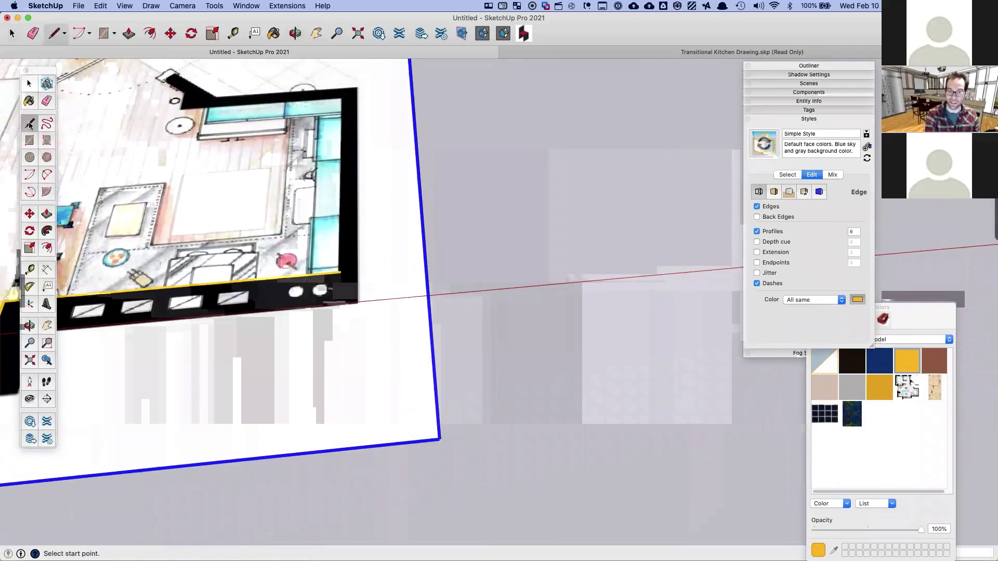
{"action": "left_click", "coordinate": [341, 272]}
{"action": "left_click", "coordinate": [344, 96]}
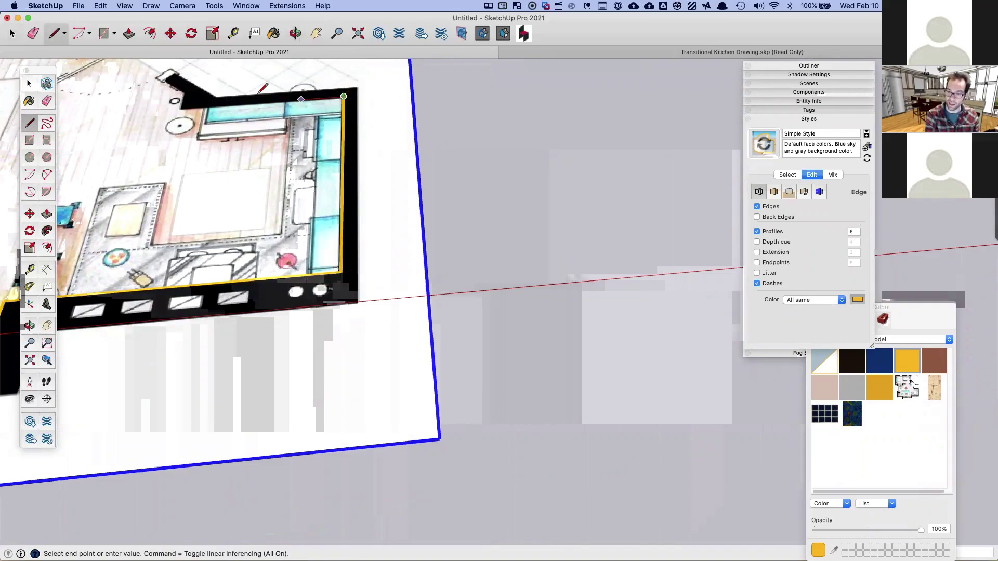
{"action": "left_click", "coordinate": [182, 106]}
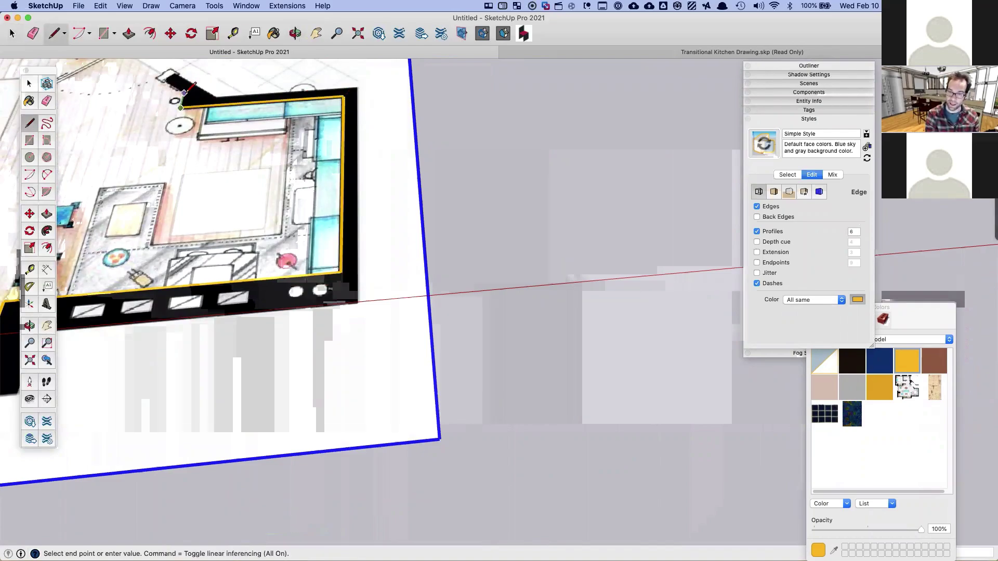
{"action": "key", "text": "space"}
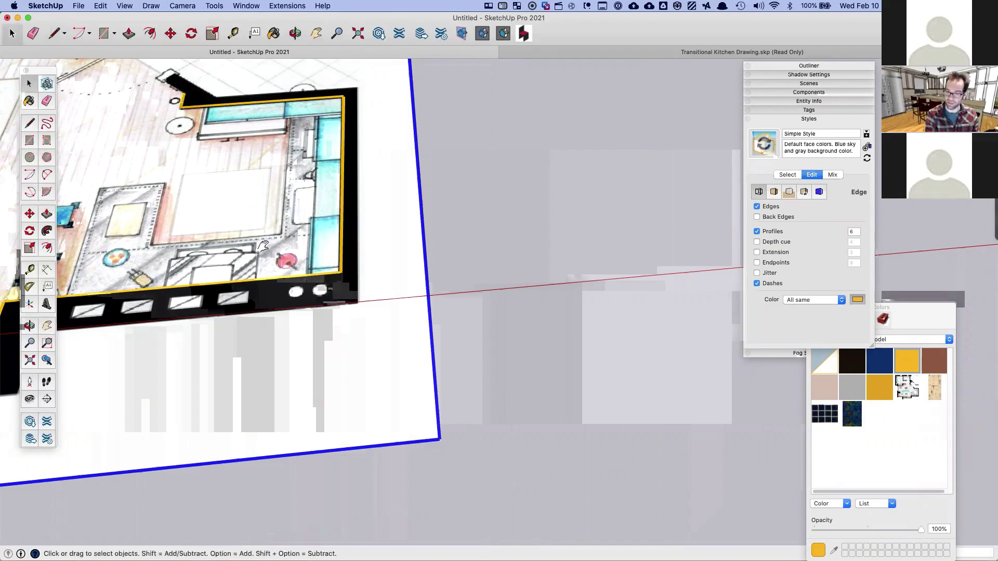
Step: Replace the model's style with Default Style from the Default Styles collection
{"action": "middle_click_drag", "start_coordinate": [287, 191], "coordinate": [602, 309], "text": "shift"}
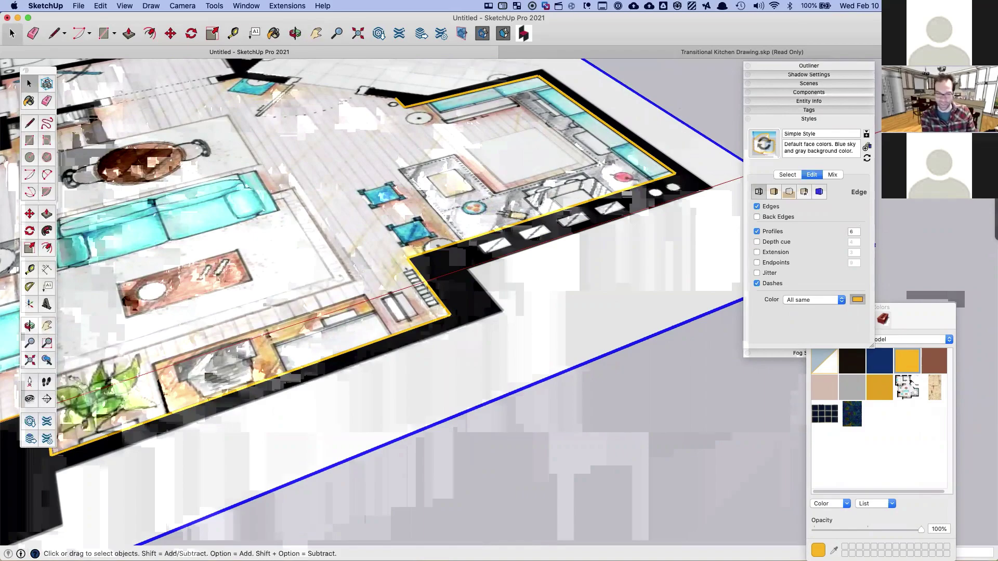
{"action": "middle_click_drag", "start_coordinate": [524, 302], "coordinate": [468, 334]}
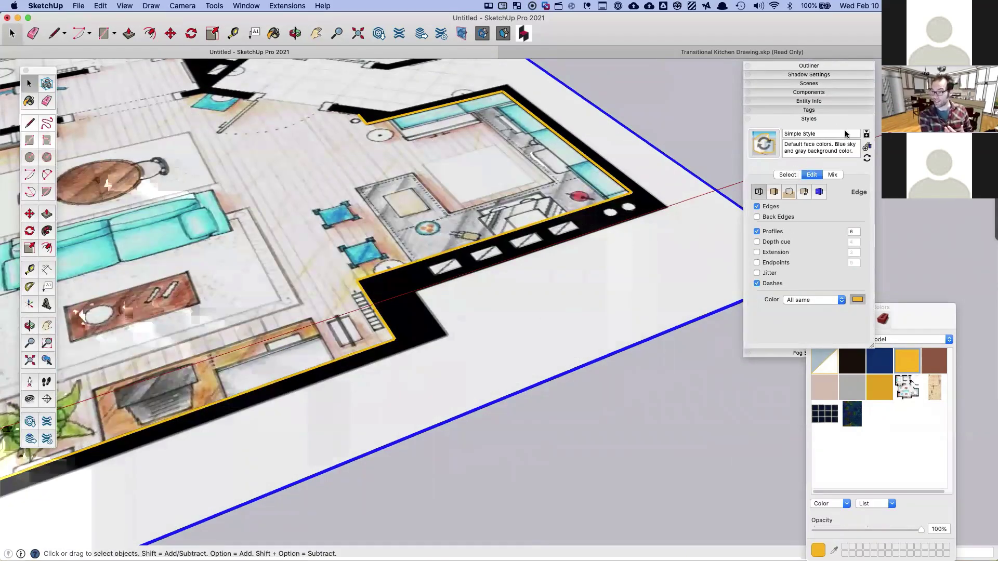
{"action": "left_click", "coordinate": [793, 120]}
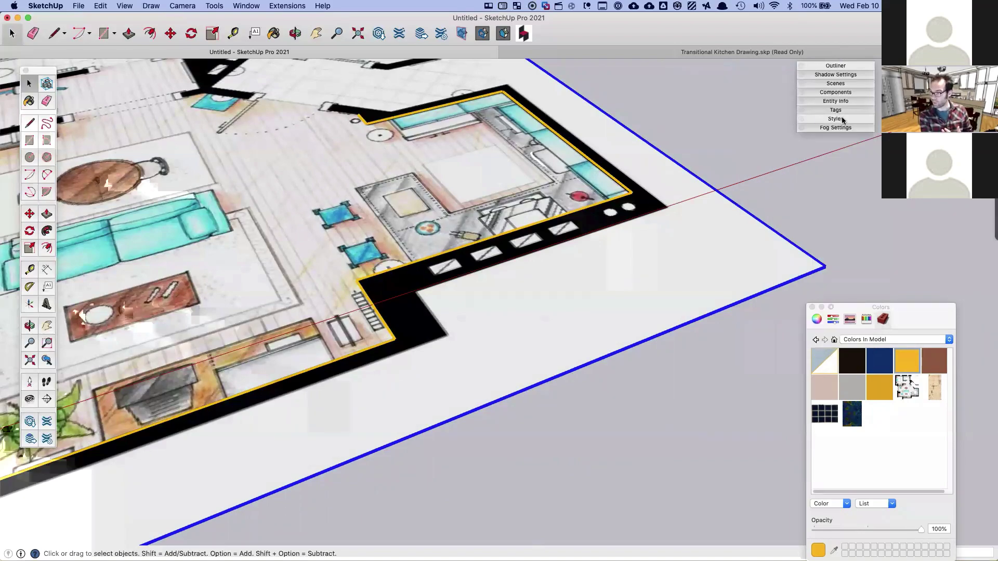
{"action": "left_click", "coordinate": [843, 120]}
{"action": "left_click", "coordinate": [789, 176]}
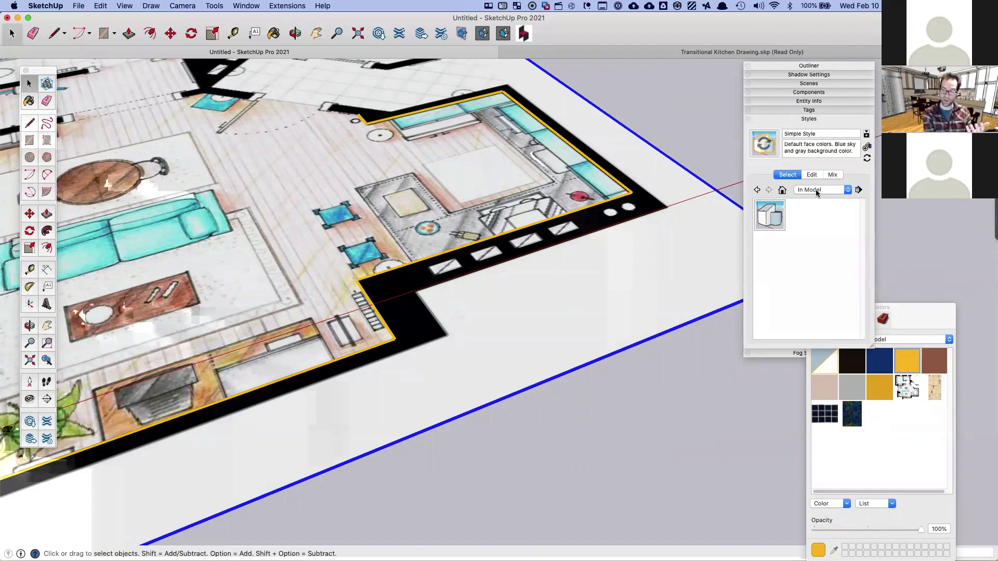
{"action": "left_click", "coordinate": [818, 191]}
{"action": "left_click", "coordinate": [822, 233]}
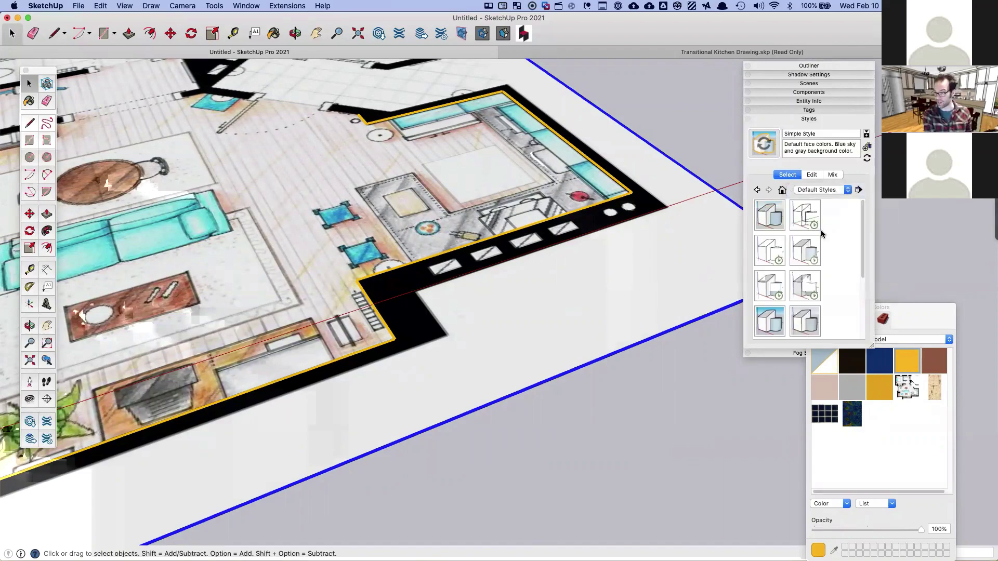
{"action": "left_click", "coordinate": [770, 213]}
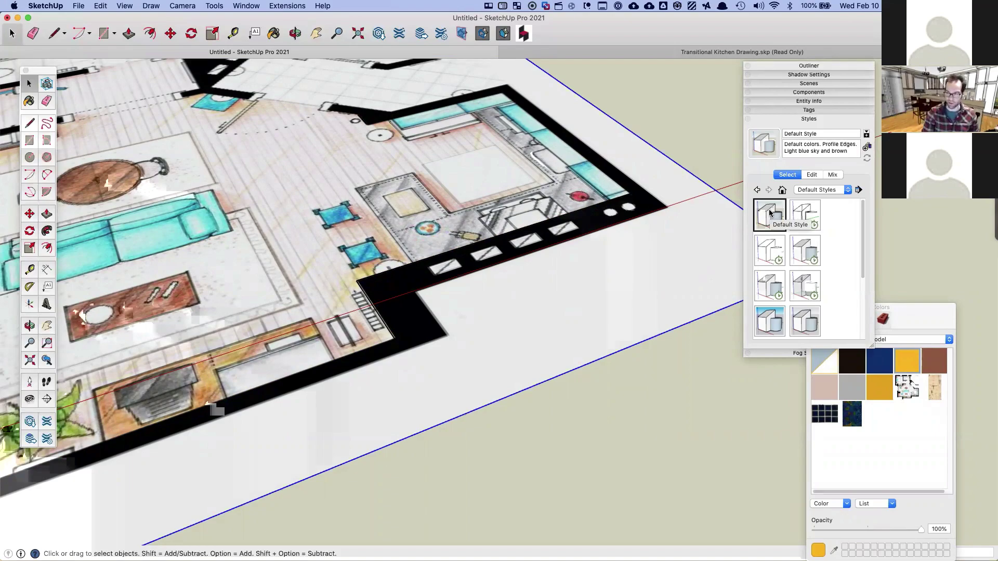
Step: Change the edge color of Default Style to the yellow-orange model color and return to the style collection
{"action": "left_click", "coordinate": [811, 176]}
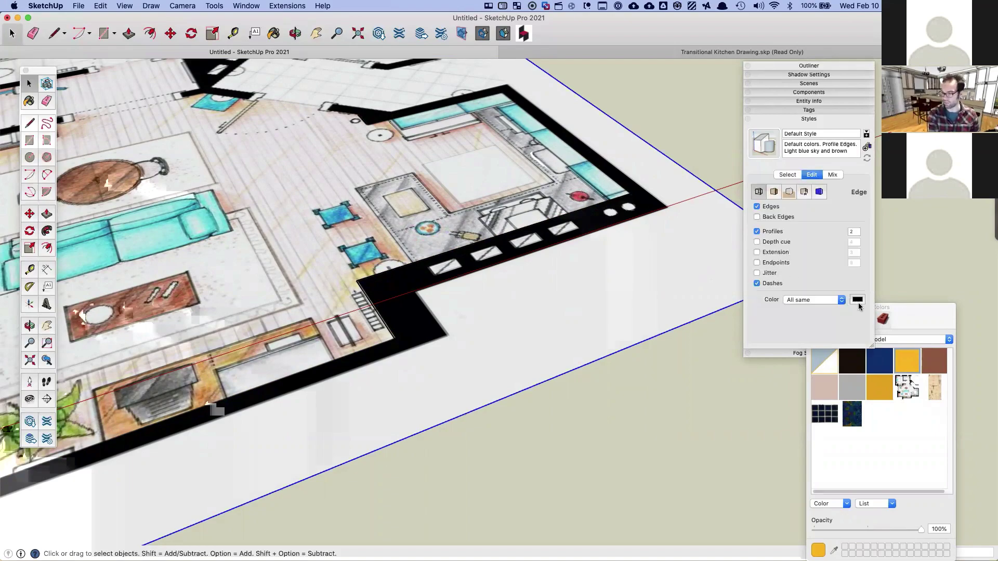
{"action": "left_click", "coordinate": [858, 301]}
{"action": "left_click", "coordinate": [898, 366]}
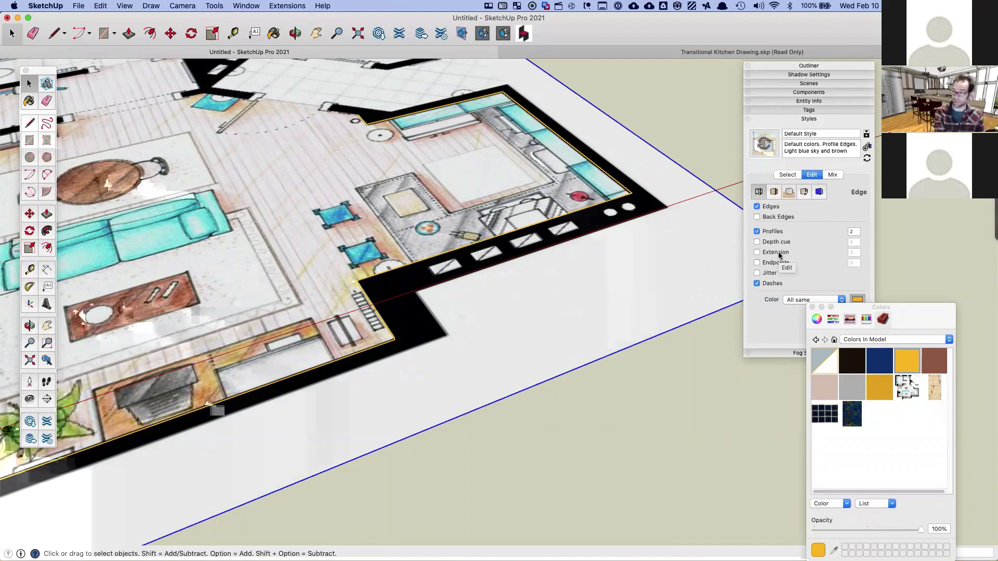
{"action": "left_click", "coordinate": [791, 176]}
{"action": "left_click", "coordinate": [789, 175]}
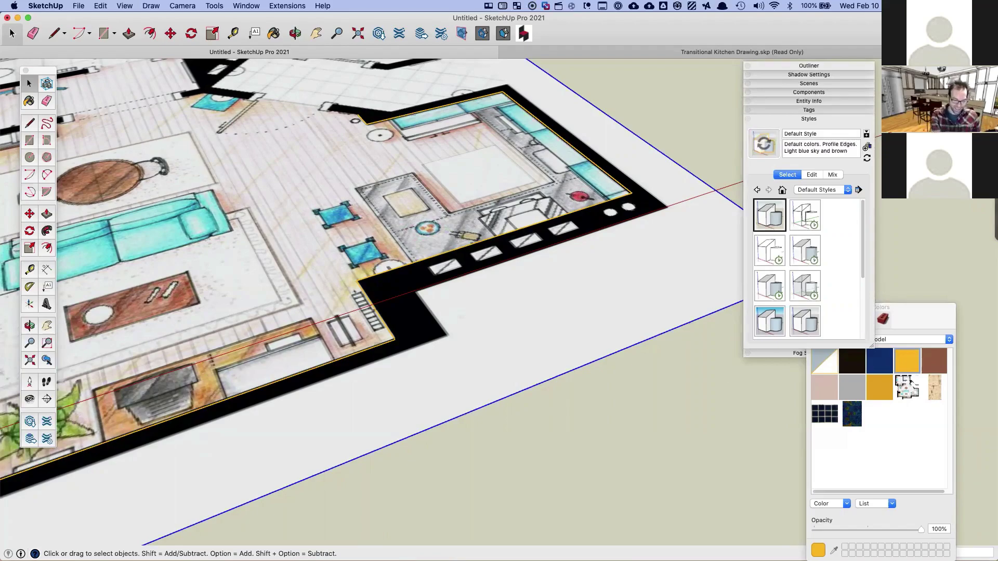
Step: Switch to the Seinfeld Apartment model and inspect the living room up close, selecting the dark-jacketed figure beside the refrigerator
{"action": "mouse_move", "coordinate": [156, 560]}
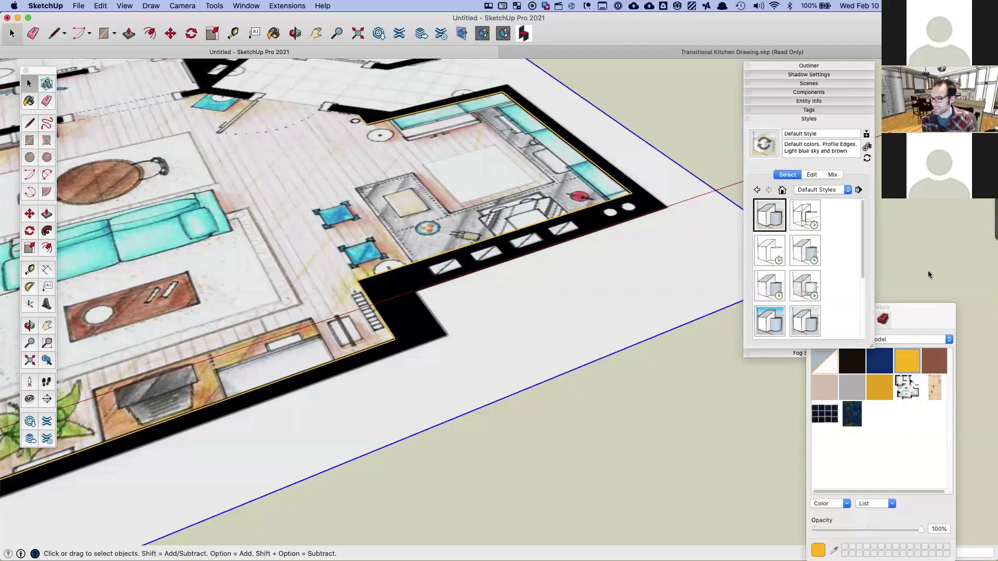
{"action": "left_click_drag", "start_coordinate": [918, 310], "coordinate": [923, 278]}
{"action": "left_click", "coordinate": [817, 273]}
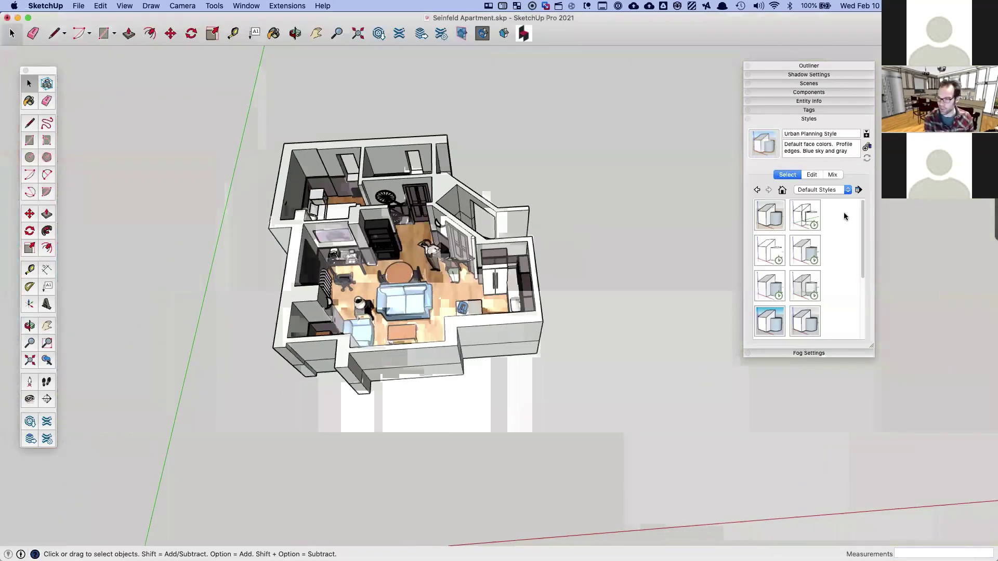
{"action": "scroll", "coordinate": [413, 283], "scroll_direction": "up", "scroll_amount": 5}
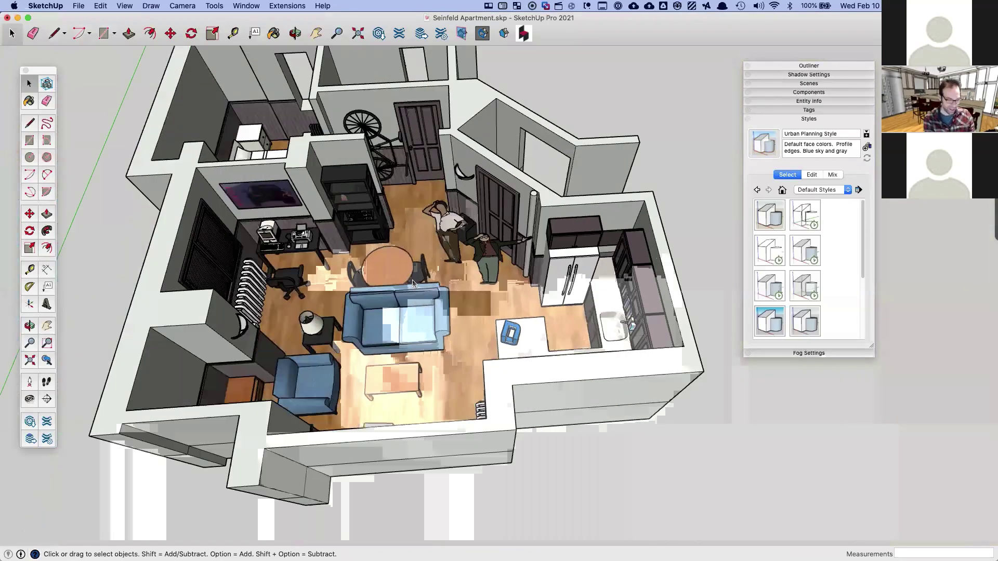
{"action": "scroll", "coordinate": [387, 275], "scroll_direction": "up", "scroll_amount": 3}
{"action": "middle_click_drag", "start_coordinate": [382, 273], "coordinate": [500, 219]}
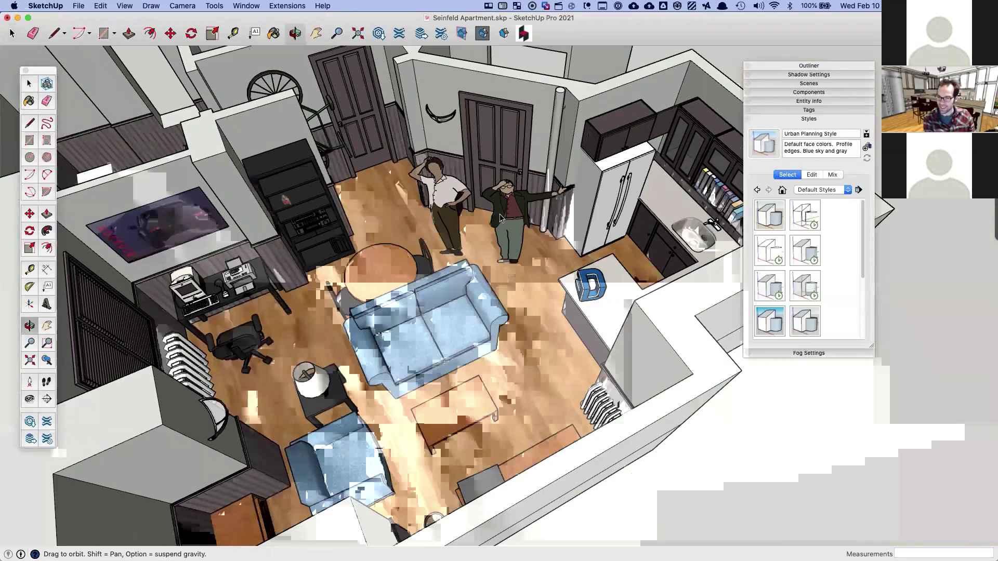
{"action": "scroll", "coordinate": [500, 219], "scroll_direction": "up", "scroll_amount": 3}
{"action": "middle_click_drag", "start_coordinate": [531, 214], "coordinate": [448, 195], "text": "shift"}
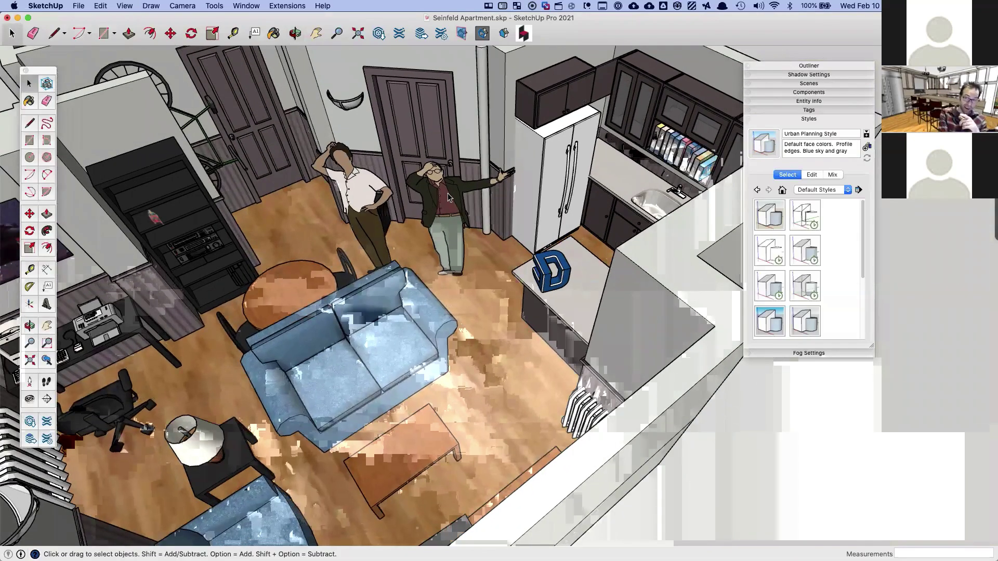
{"action": "left_click", "coordinate": [371, 202]}
{"action": "left_click", "coordinate": [449, 211]}
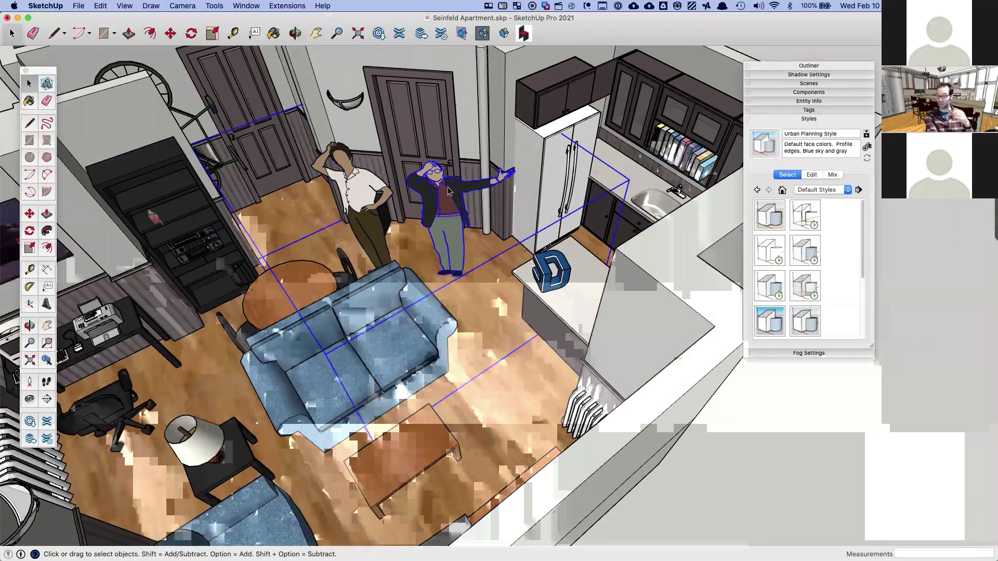
Step: Examine the furnished apartment's whole room layout in the standard top view
{"action": "middle_click_drag", "start_coordinate": [284, 328], "coordinate": [388, 329]}
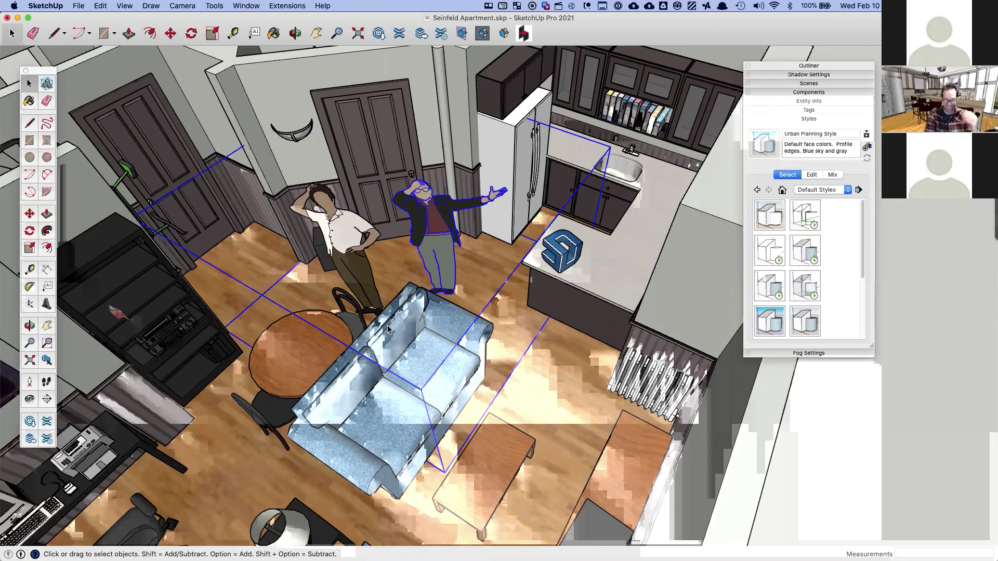
{"action": "key", "text": "super+2"}
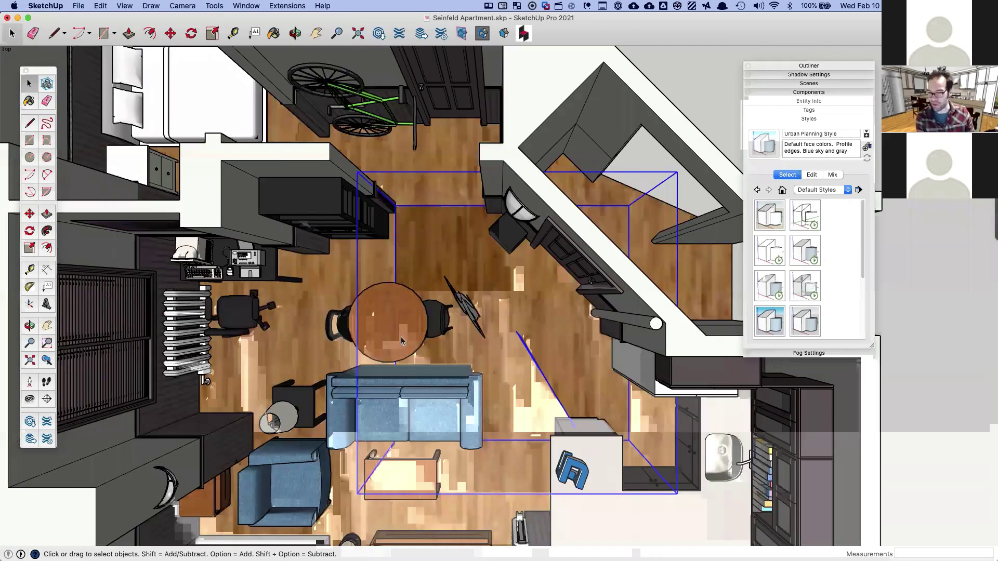
{"action": "scroll", "coordinate": [449, 345], "scroll_direction": "up", "scroll_amount": 3}
{"action": "scroll", "coordinate": [448, 345], "scroll_direction": "down", "scroll_amount": 3}
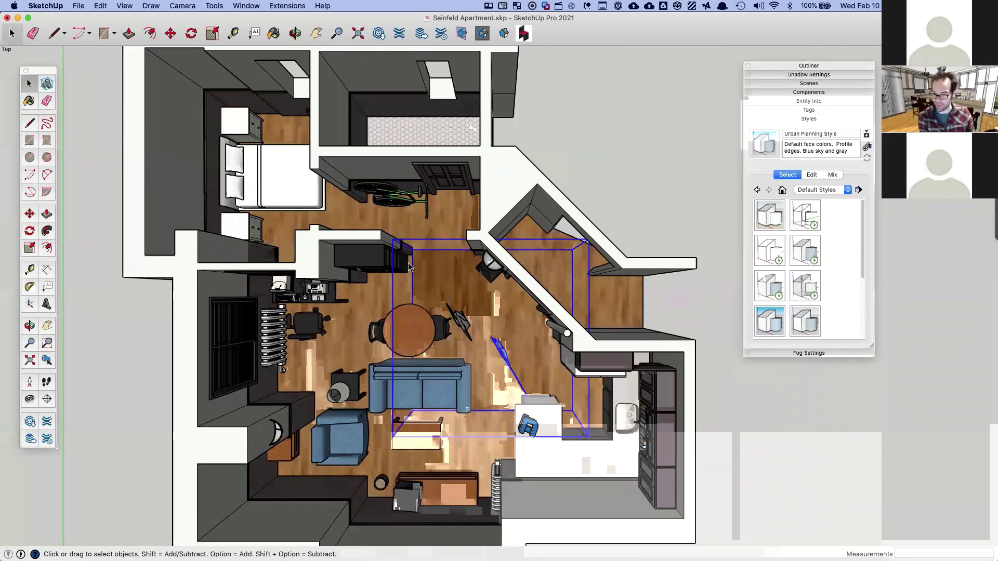
{"action": "scroll", "coordinate": [408, 267], "scroll_direction": "down", "scroll_amount": 1}
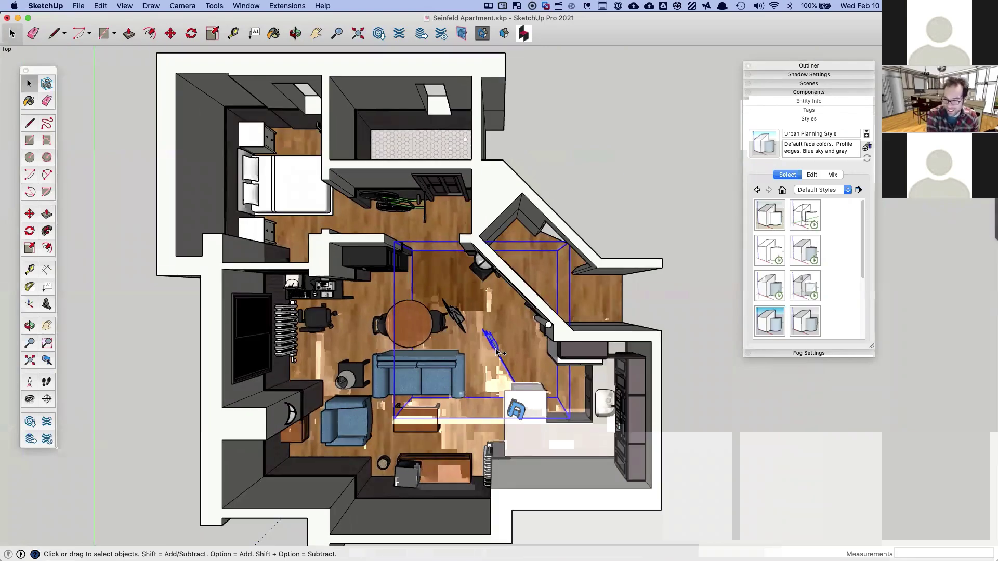